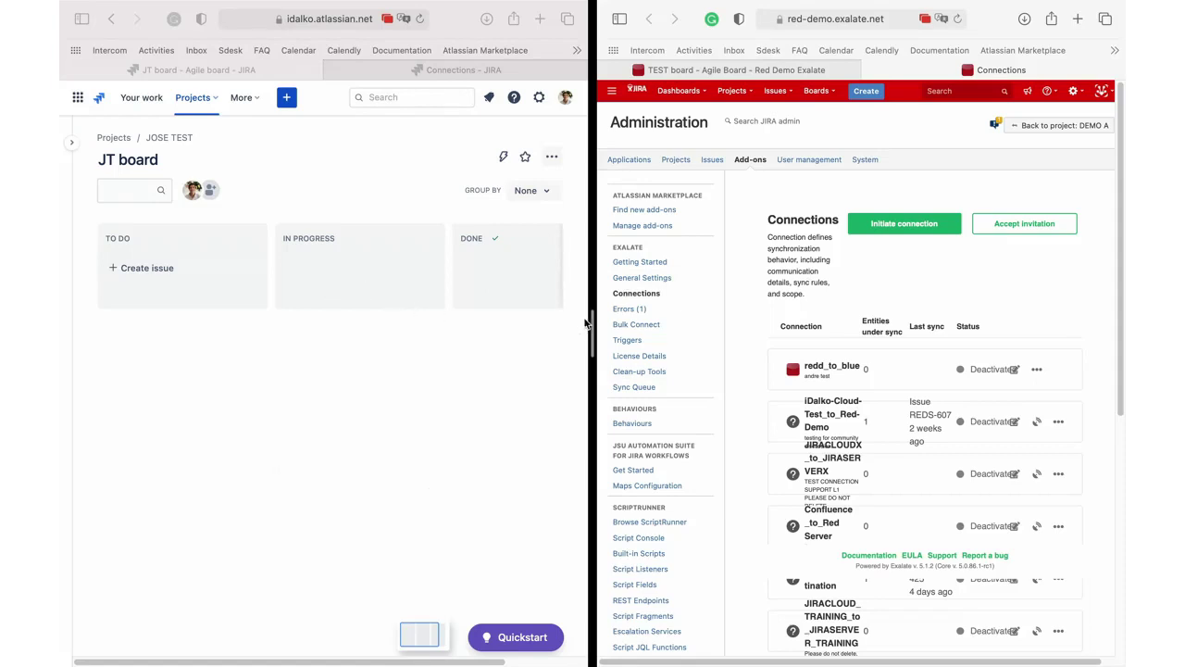
Show the TEST board backlog on Jira Server, and open Exalate's Connections page in the Jira Cloud instance with its Exalate options.
left_click(648, 70)
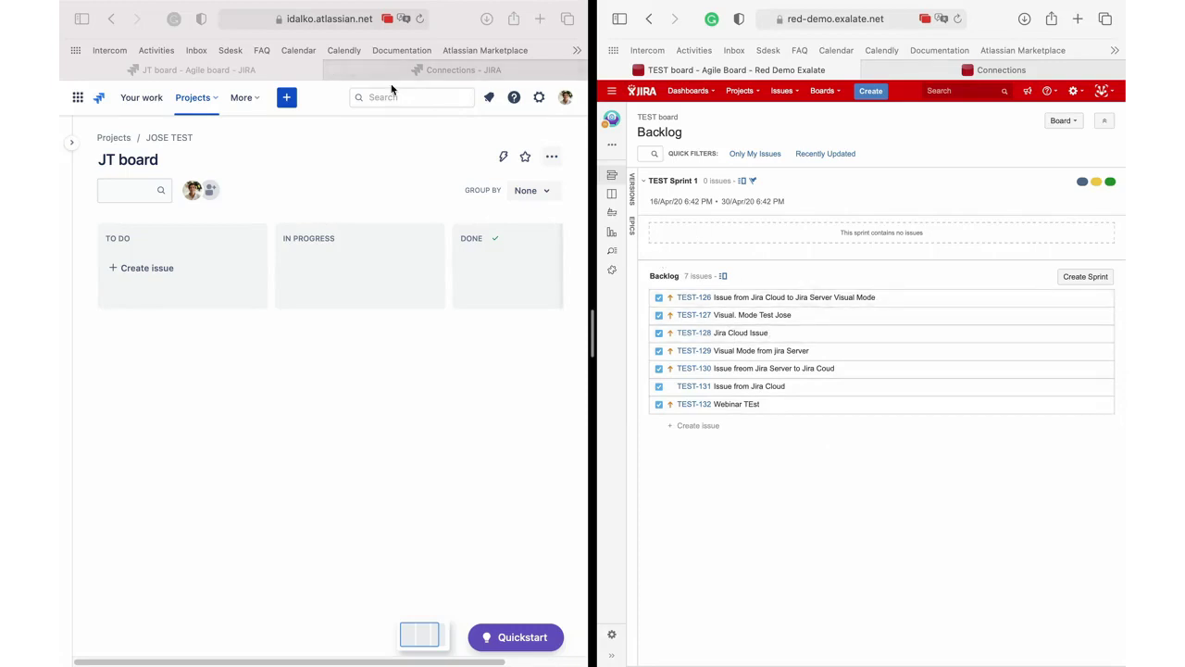
left_click(545, 107)
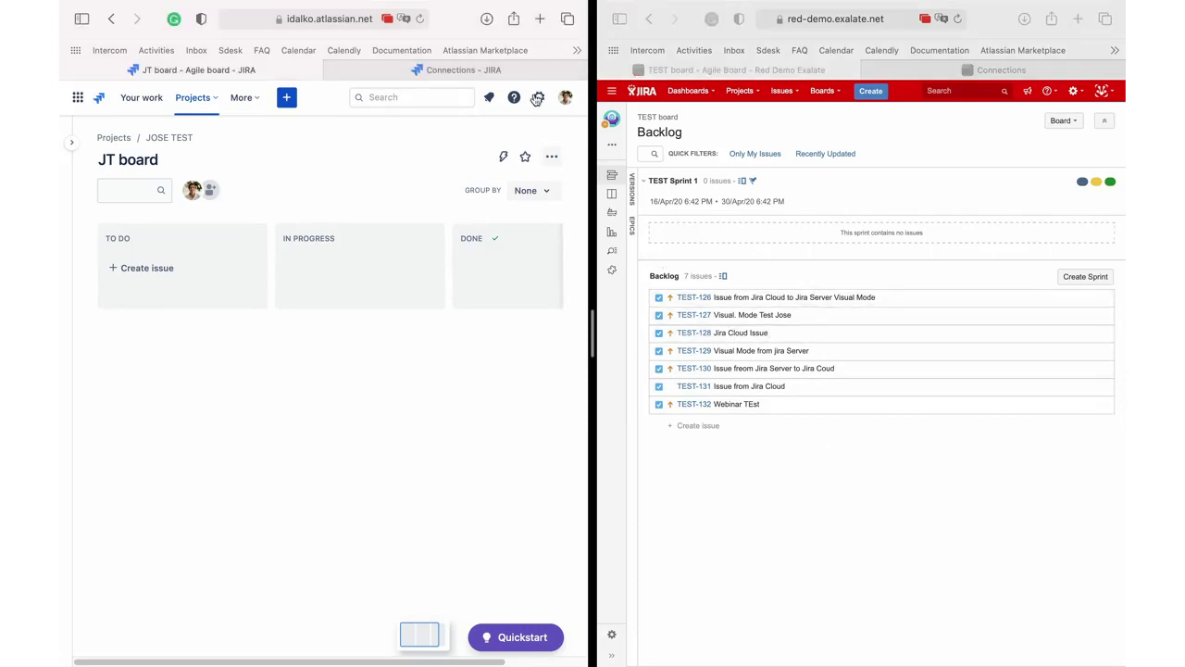
left_click(539, 98)
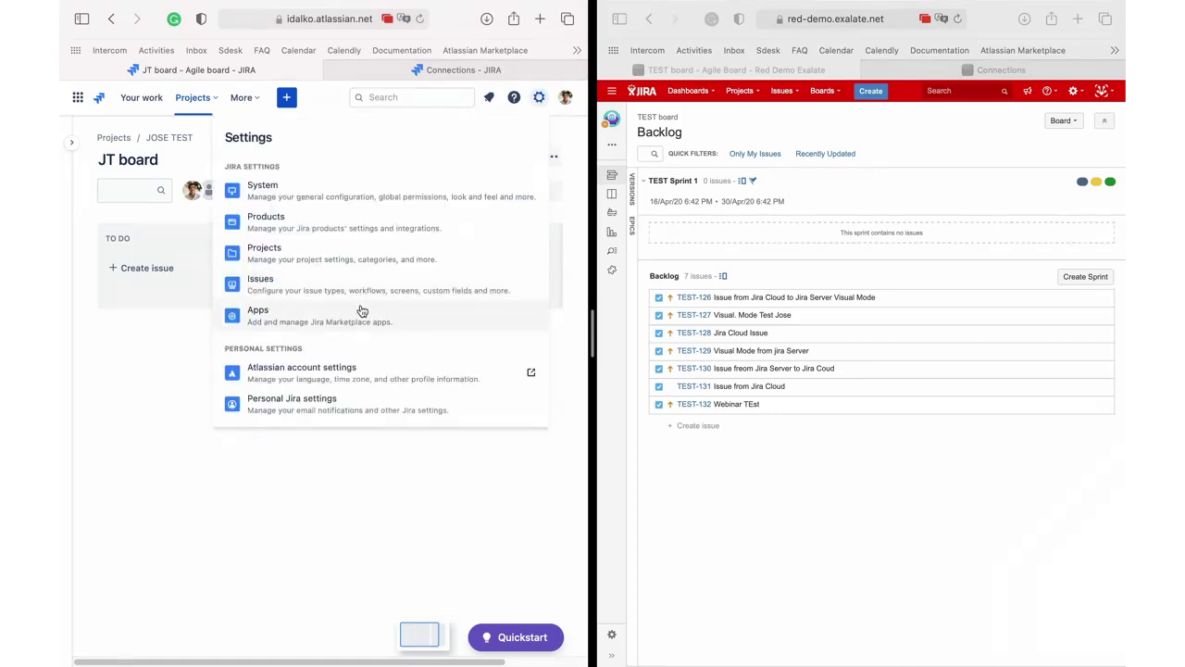
left_click(404, 65)
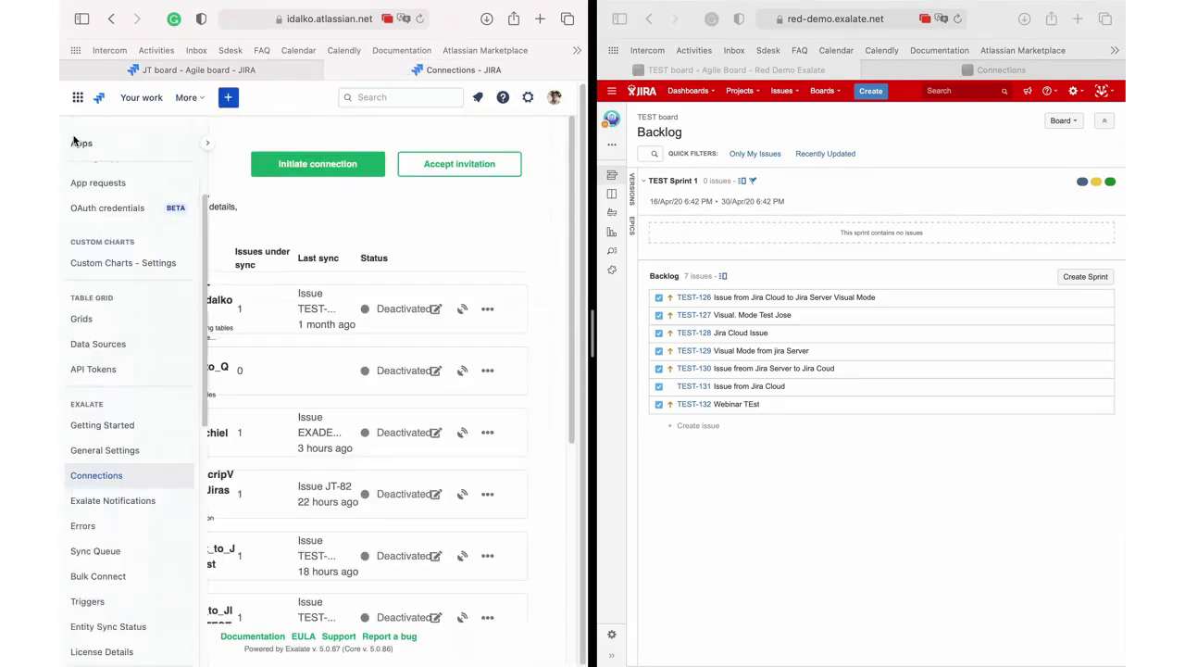
scroll(90, 264, "up", 1)
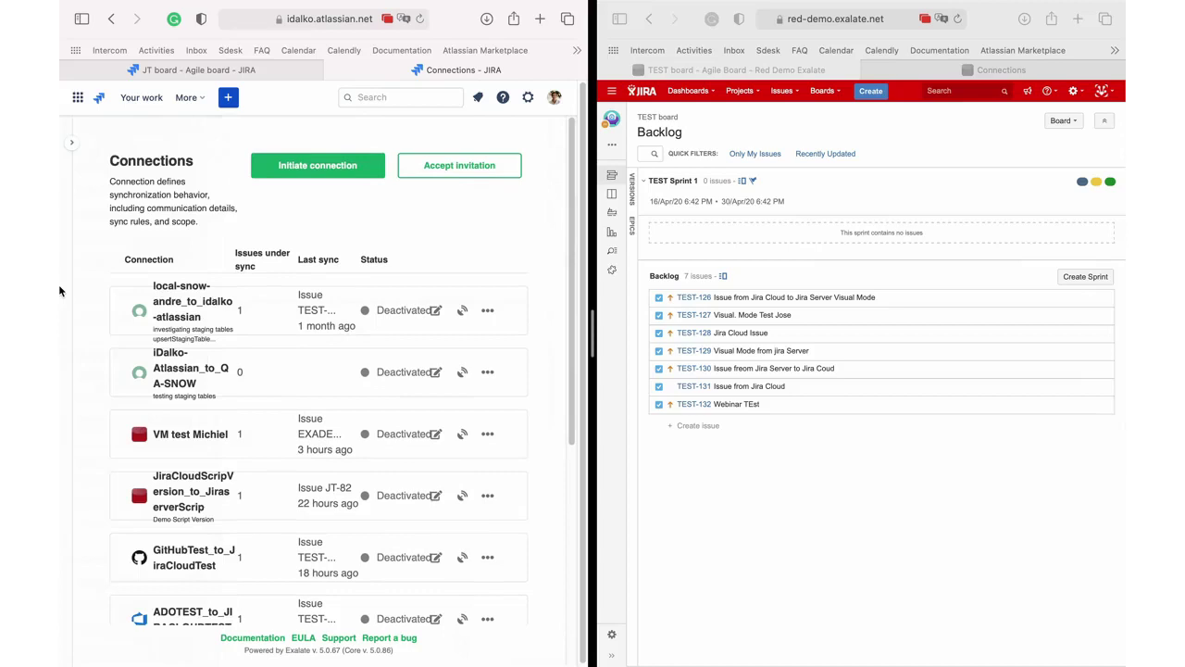
mouse_move(90, 223)
scroll(106, 442, "down", 1)
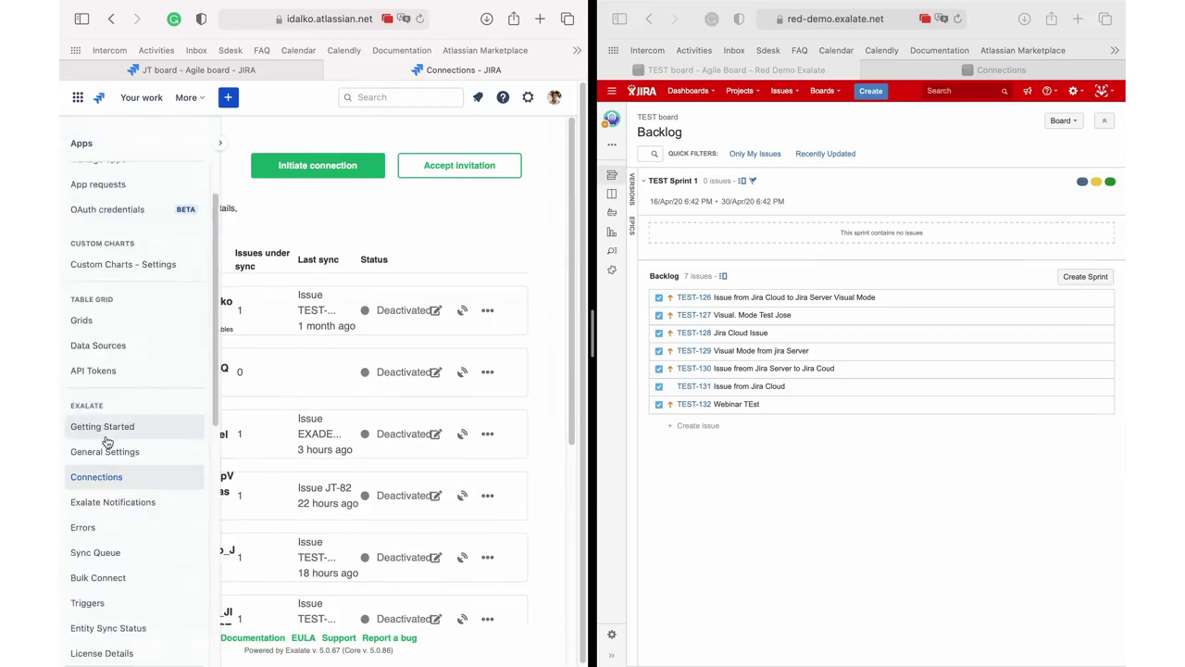
scroll(106, 442, "down", 2)
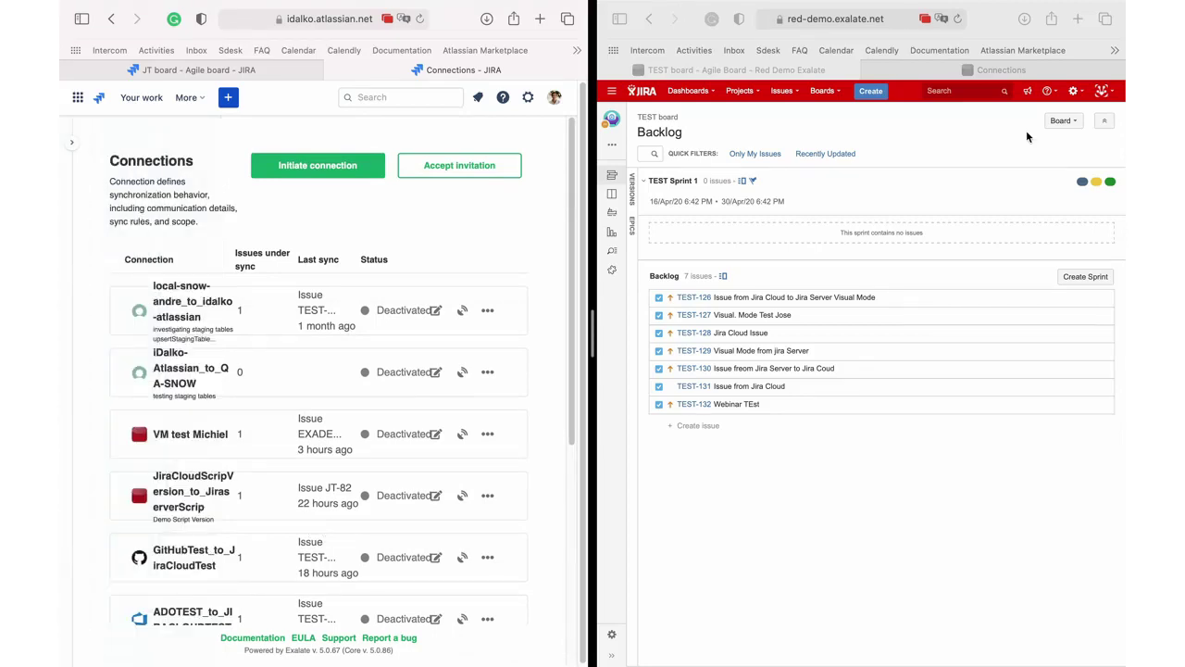
Open Exalate's Connections page in the Jira Server instance and make the Jira Cloud window slightly wider.
left_click(1077, 95)
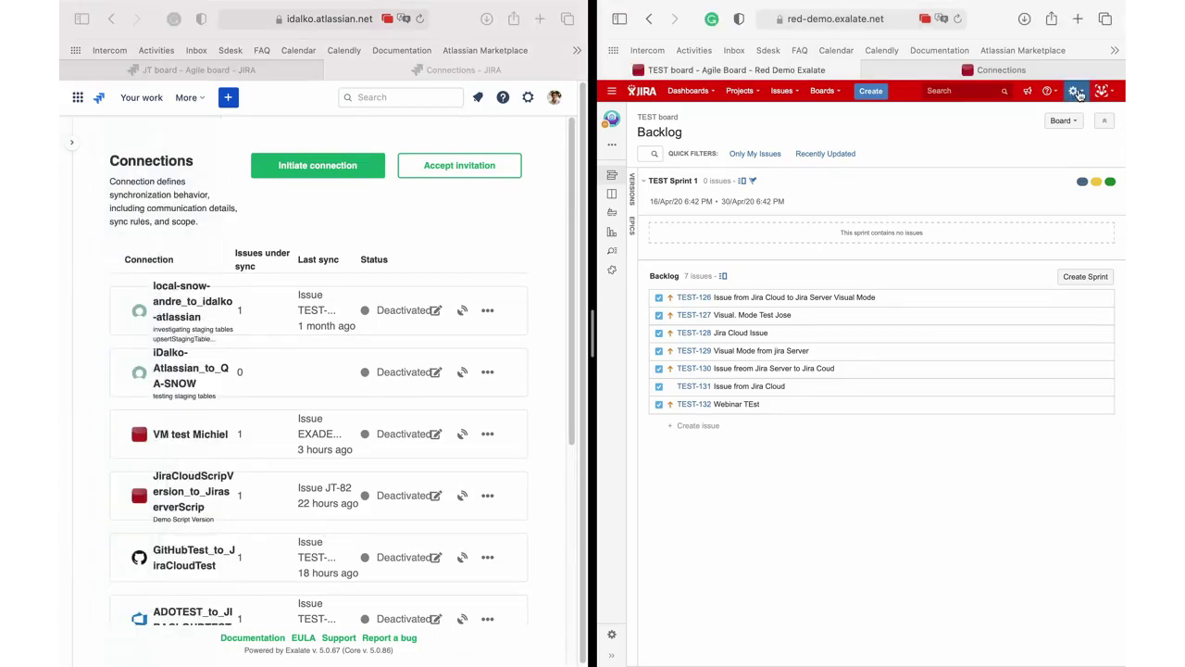
left_click(1077, 94)
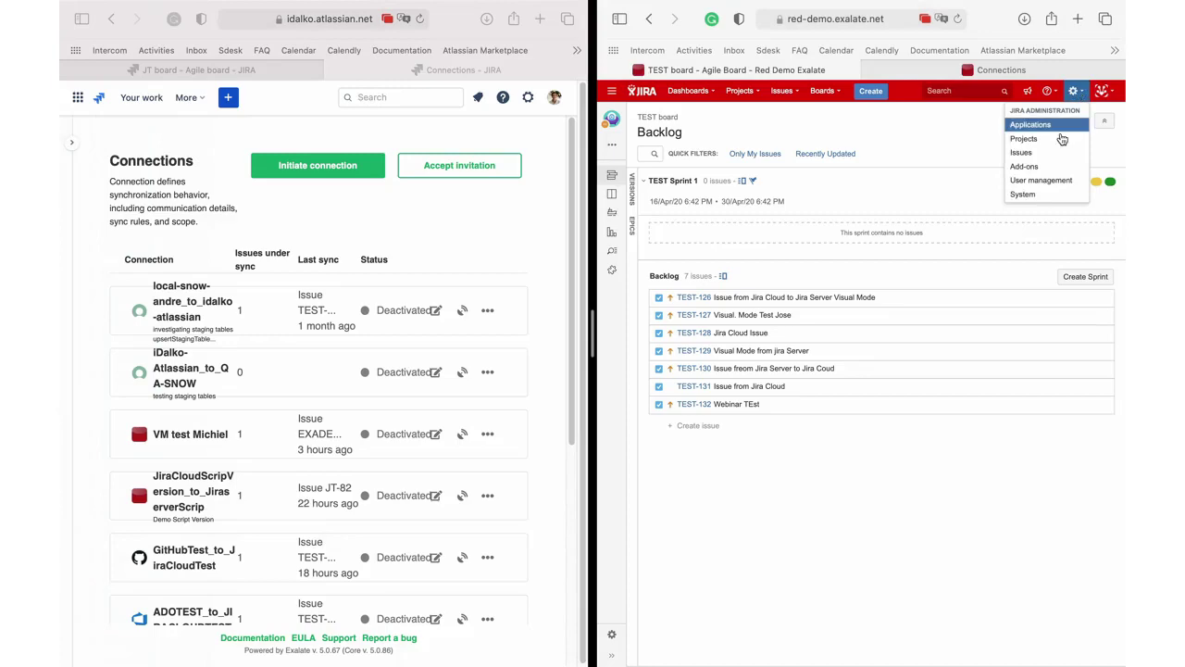
left_click(1009, 71)
scroll(660, 510, "down", 2)
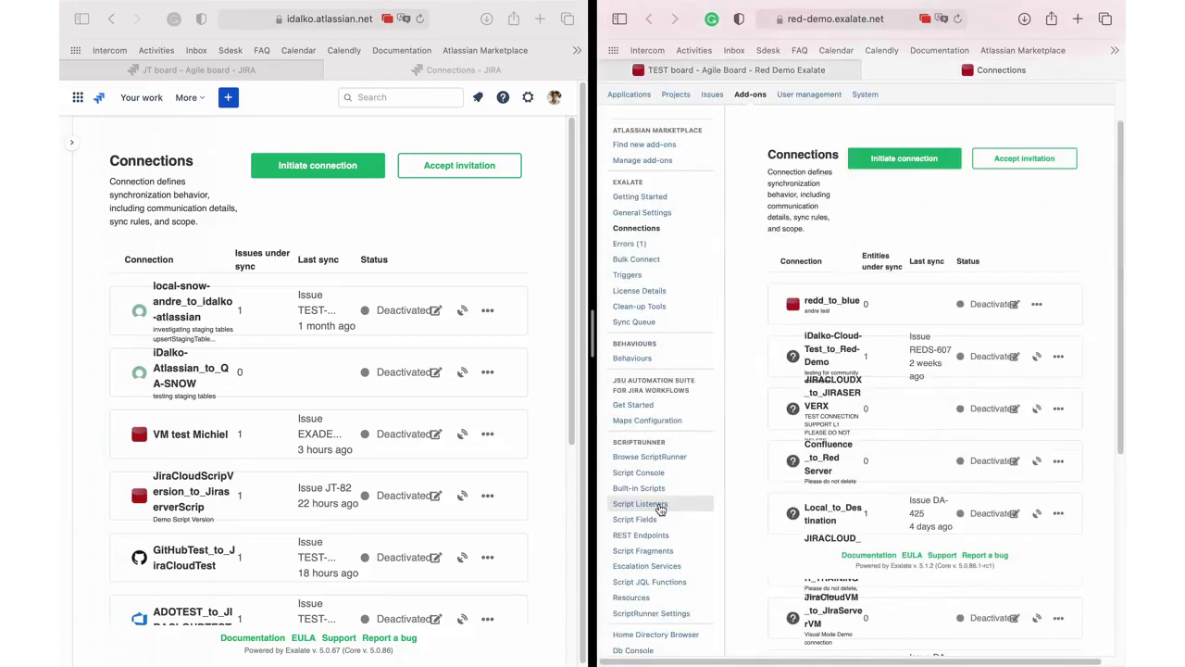
scroll(660, 510, "up", 2)
scroll(663, 398, "down", 4)
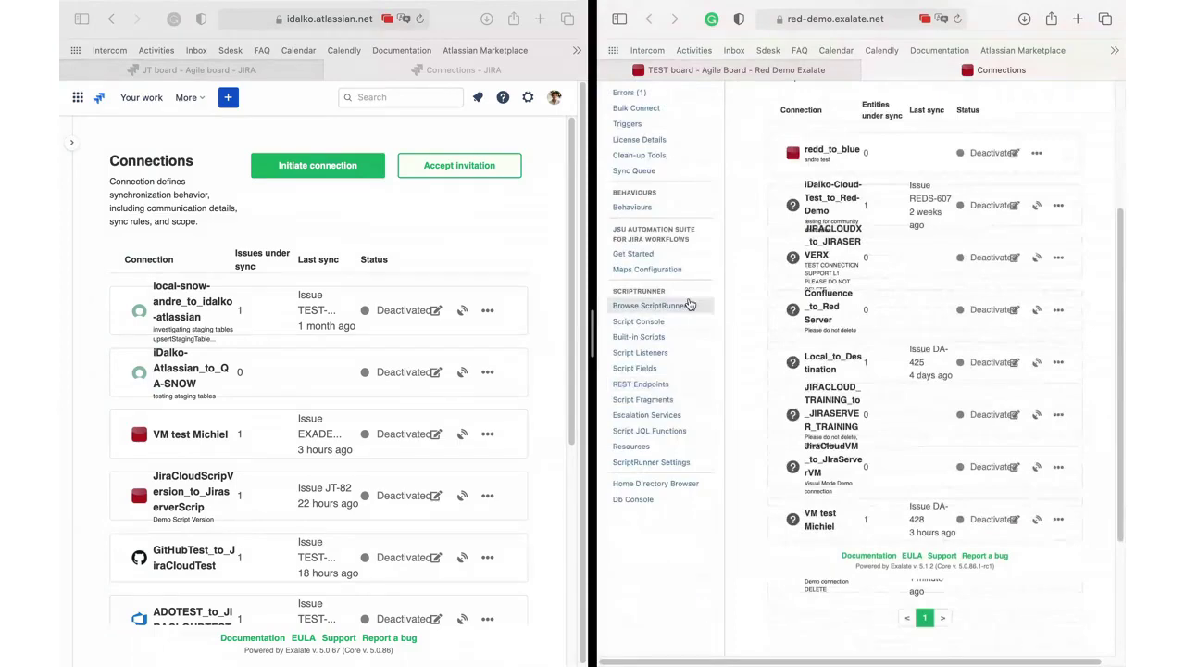
scroll(639, 371, "up", 3)
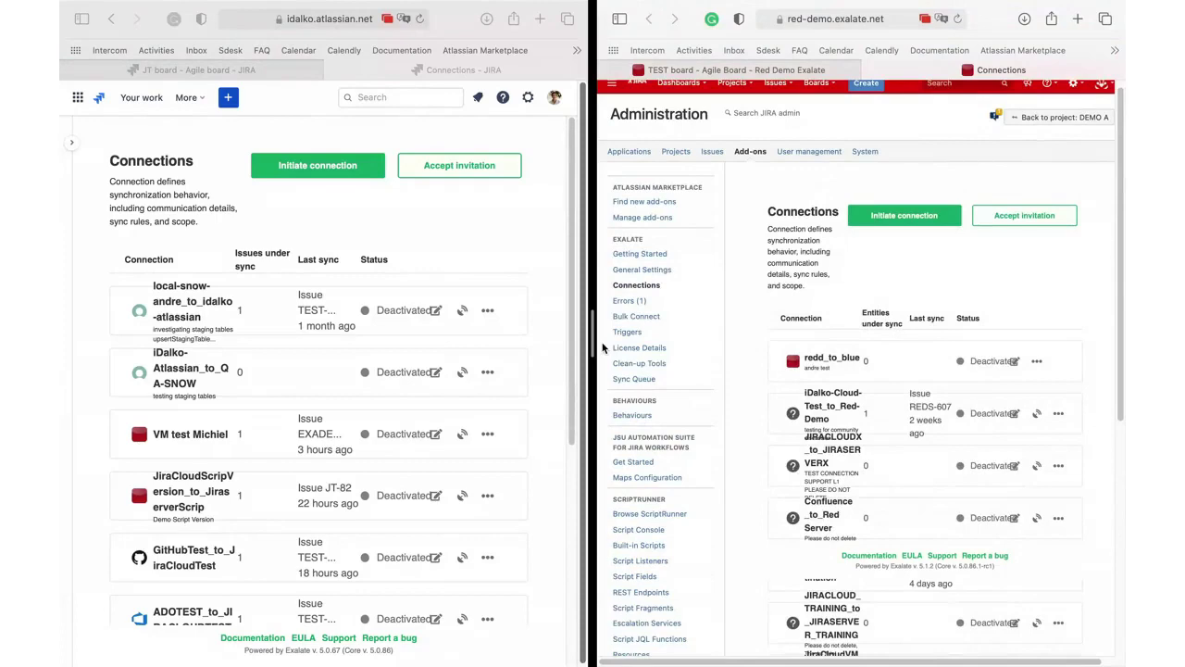
left_click_drag(593, 344, 602, 344)
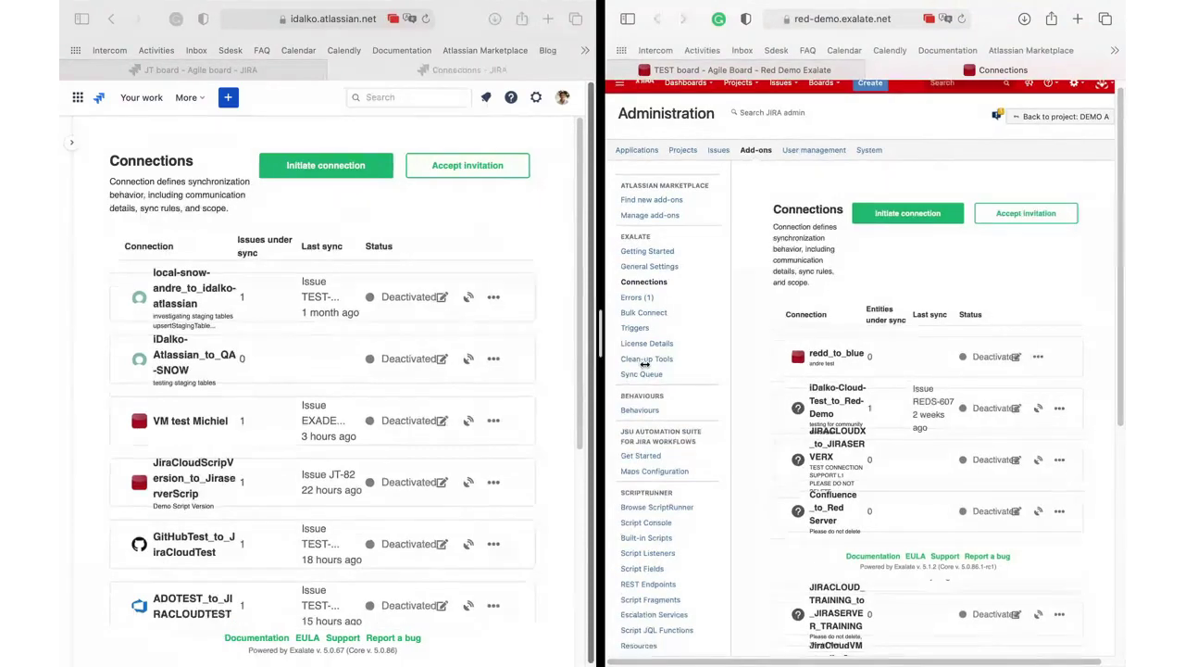
Deactivate the JiraServer_to_JiraCloud connection in the Jira Server's connection list.
scroll(863, 405, "down", 5)
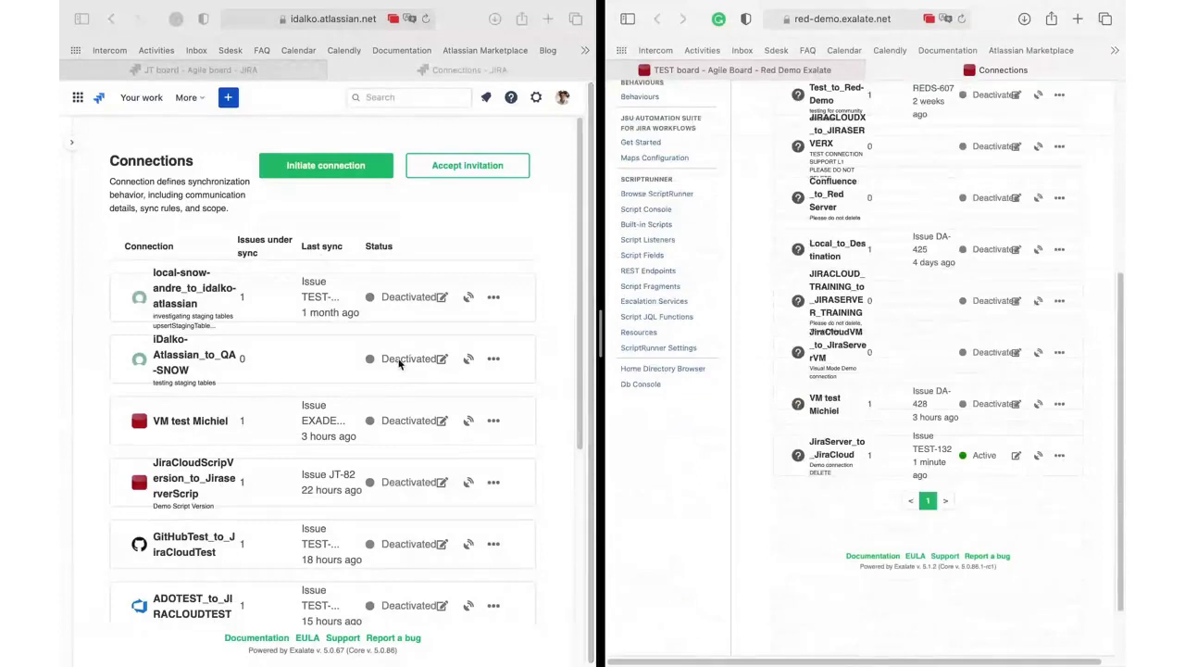
scroll(934, 265, "up", 3)
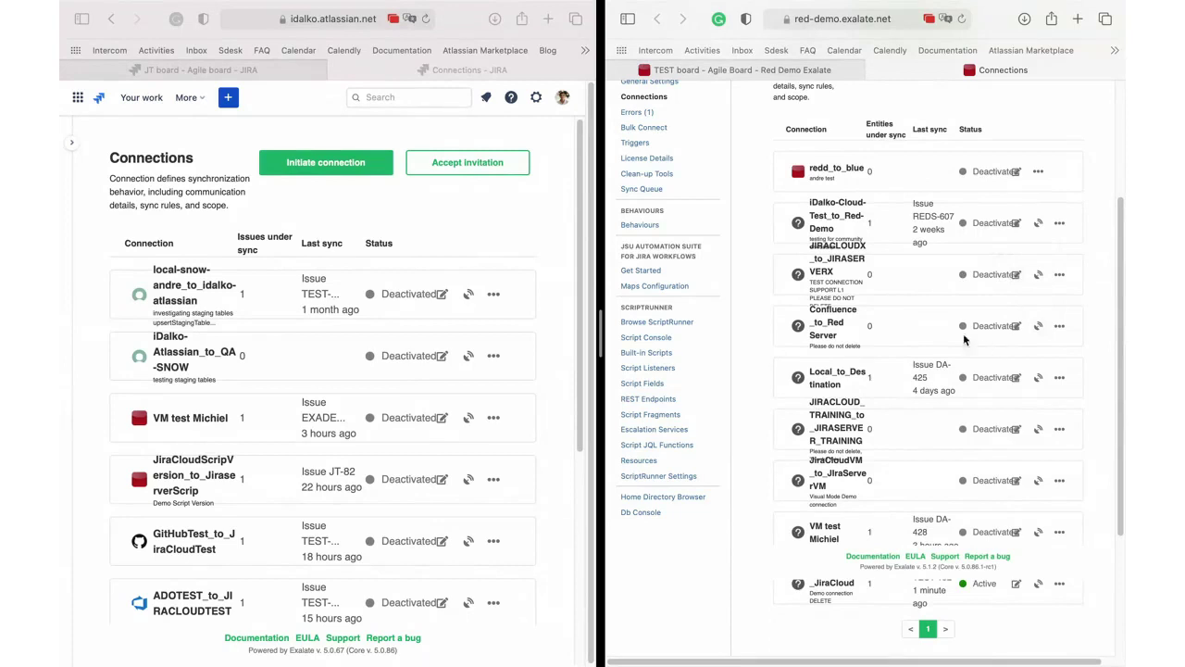
scroll(889, 477, "down", 2)
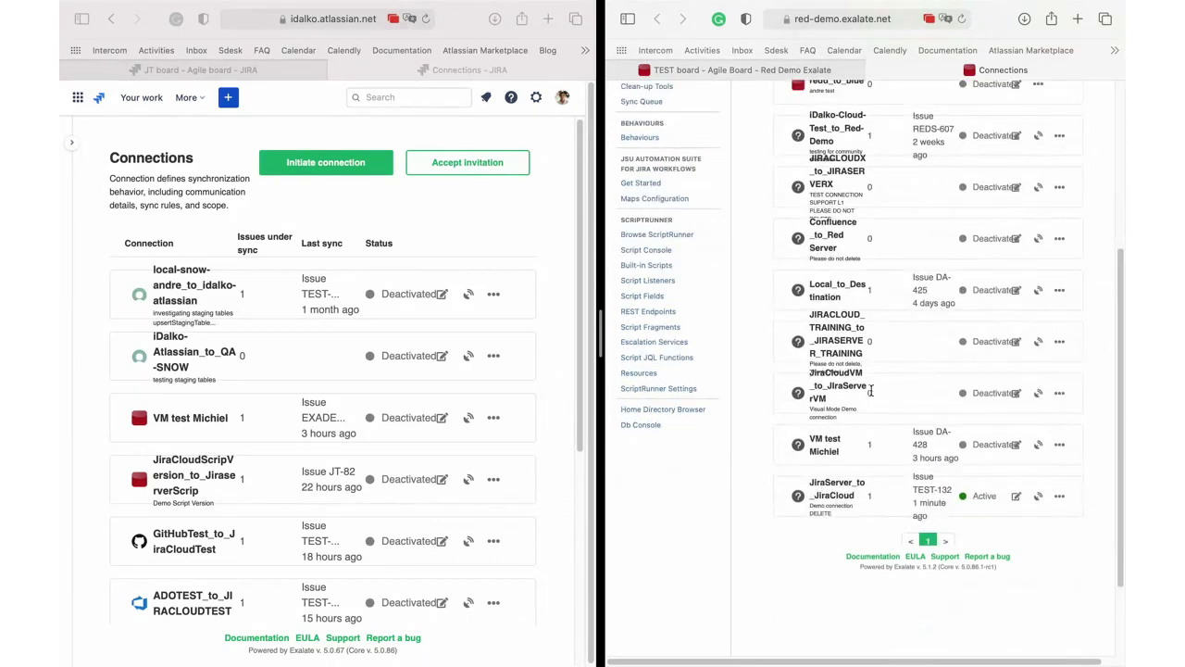
scroll(828, 311, "up", 3)
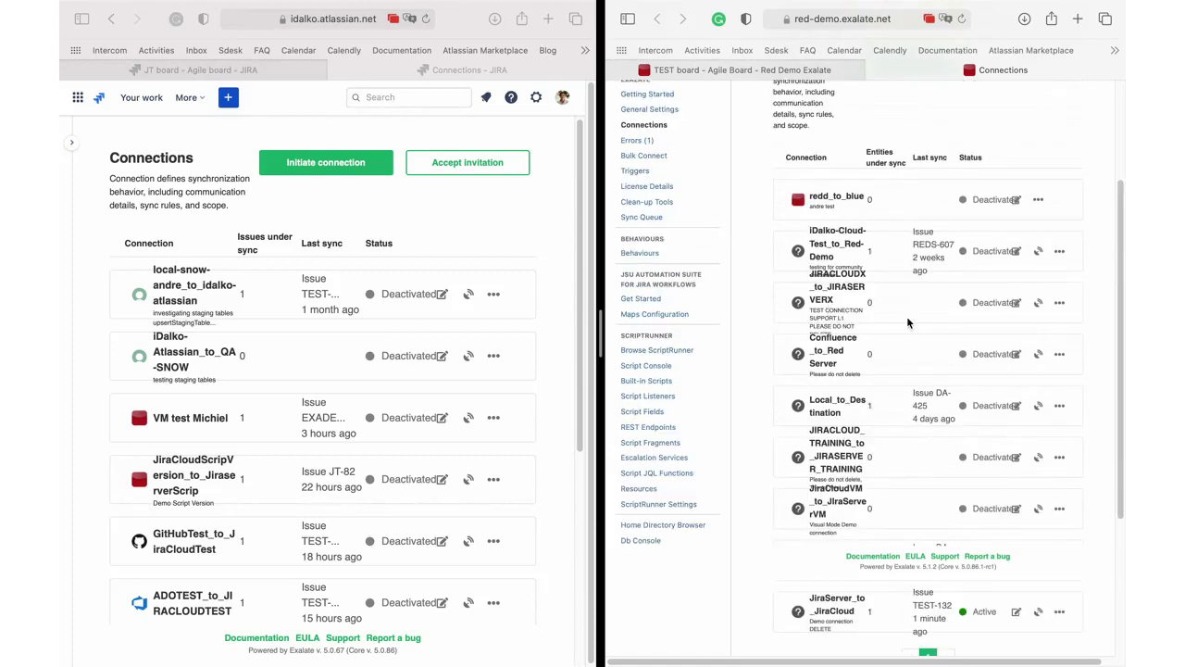
scroll(903, 426, "down", 1)
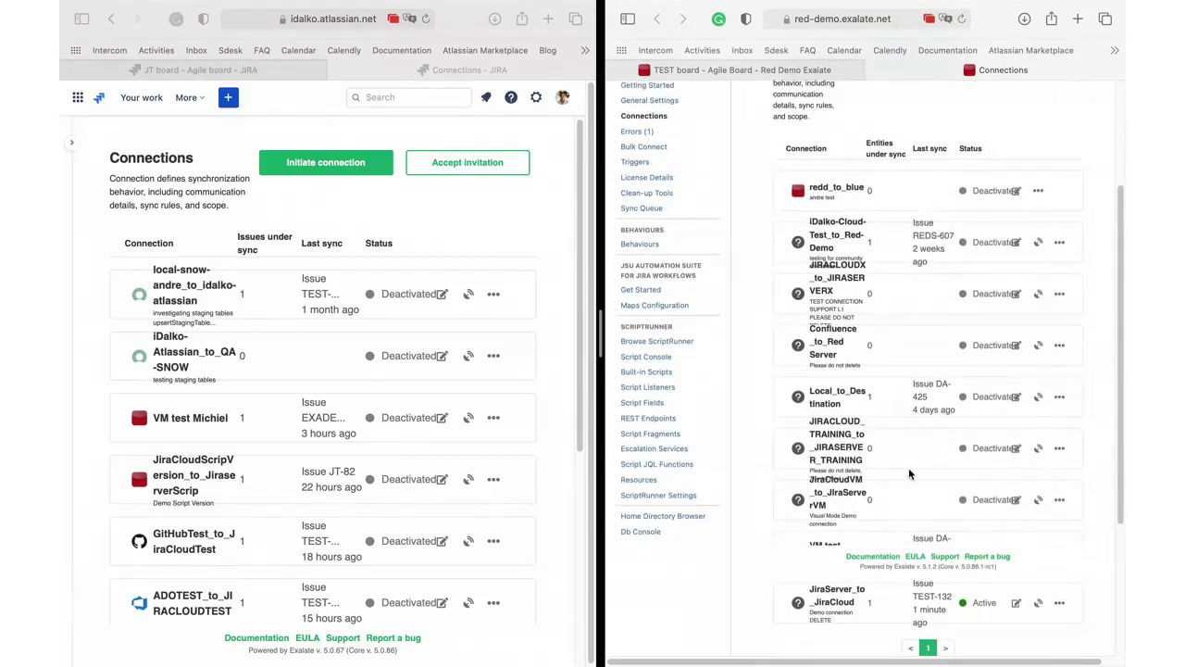
scroll(889, 444, "down", 3)
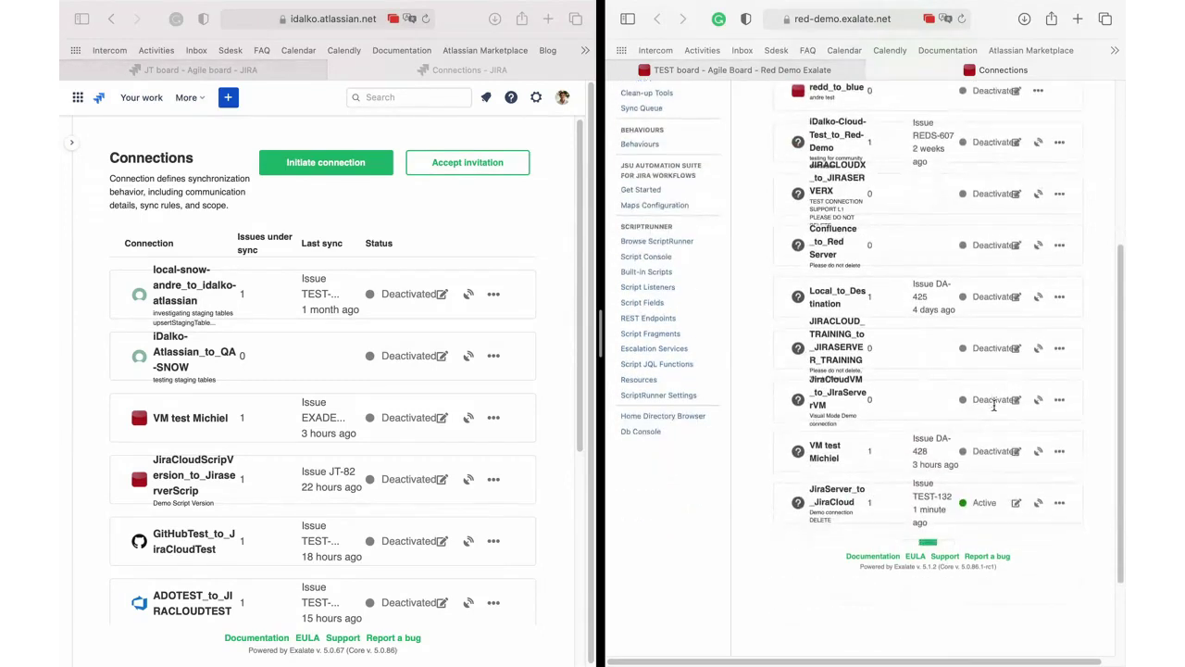
scroll(994, 404, "down", 1)
left_click(1060, 478)
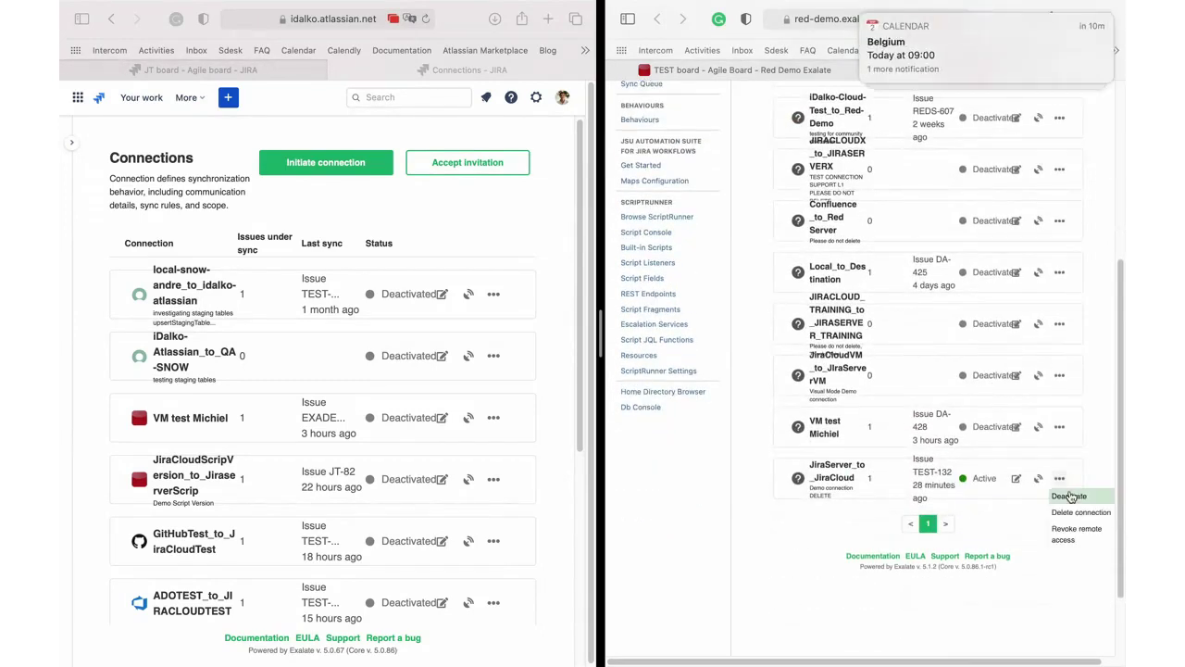
left_click(1068, 496)
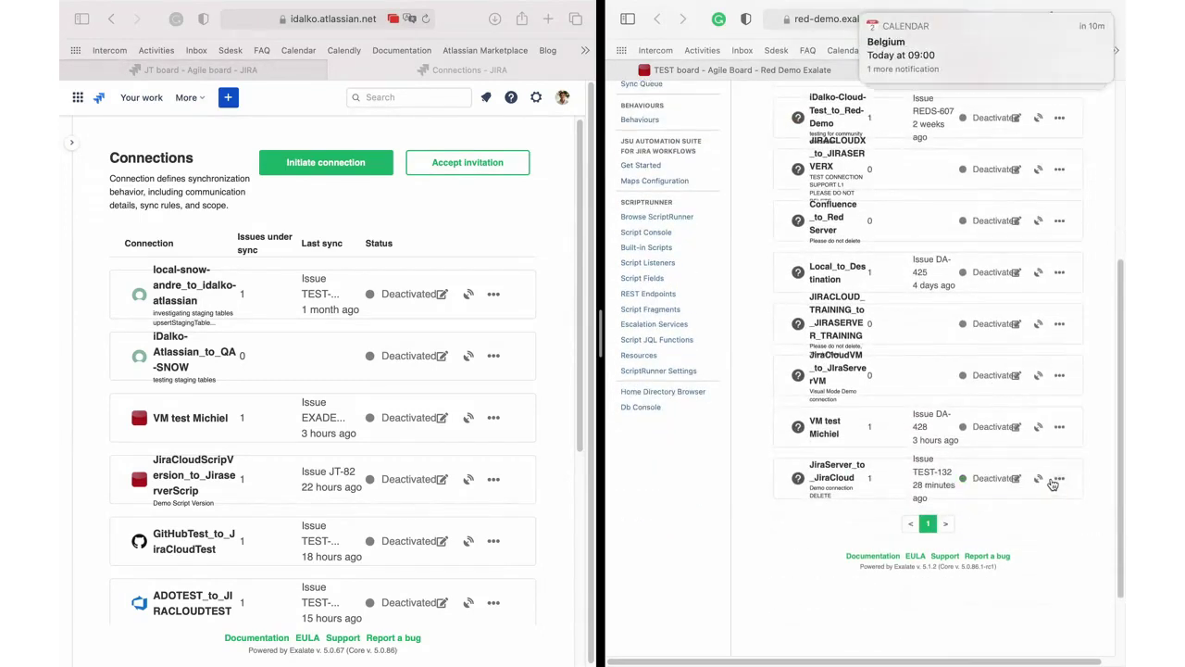
left_click(1008, 525)
Initiate a new connection from the Jira Server instance with Public as the destination type and proceed to the connection information.
scroll(910, 350, "up", 3)
scroll(896, 150, "up", 2)
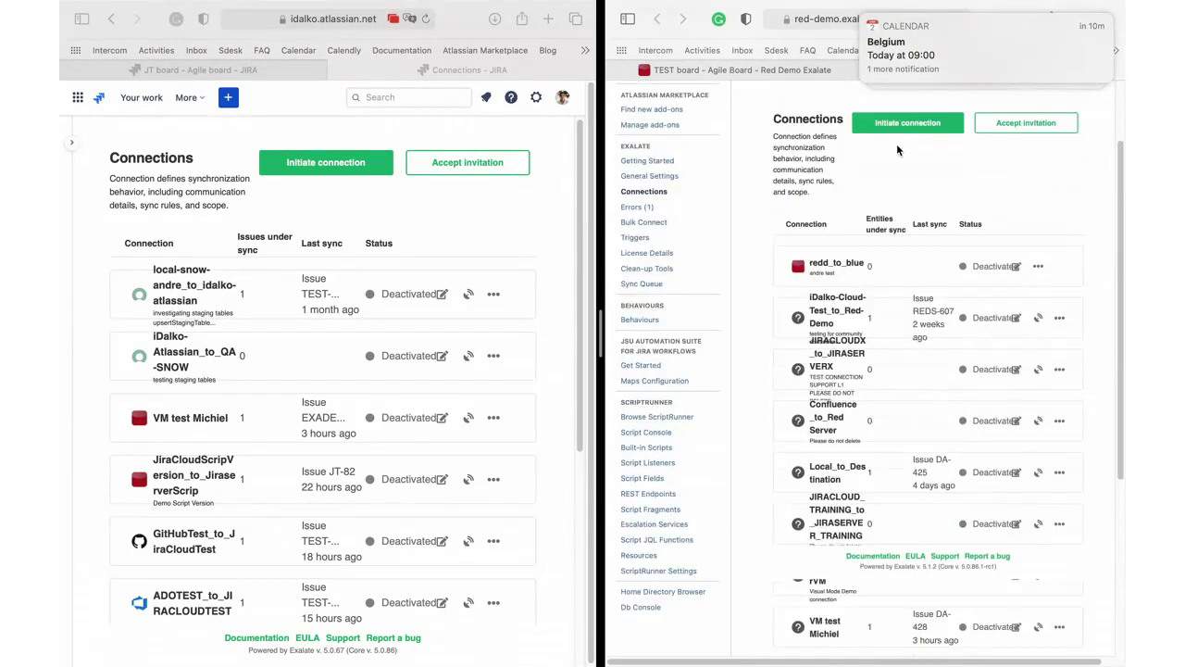
scroll(874, 148, "up", 1)
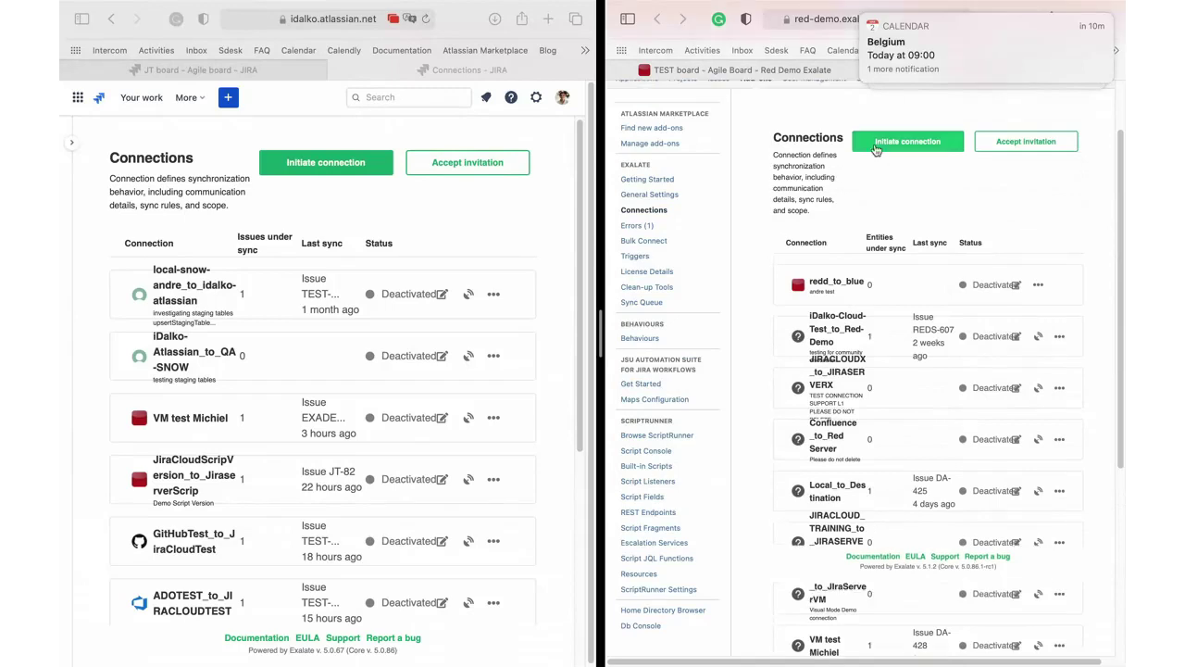
left_click(879, 146)
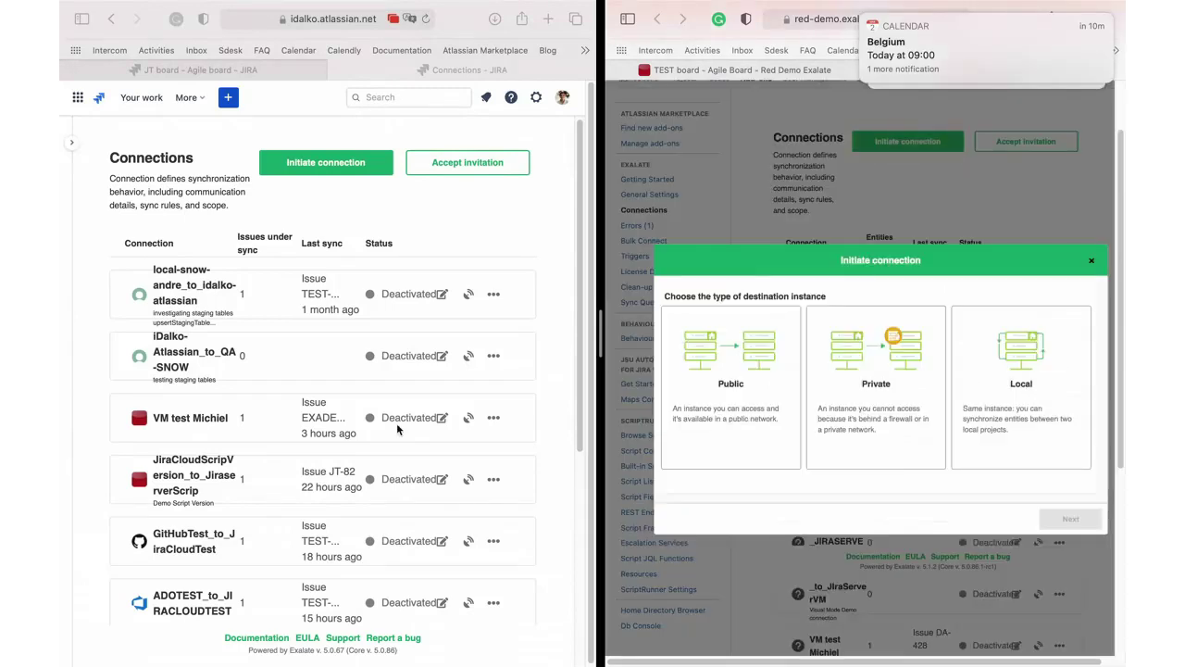
left_click(755, 385)
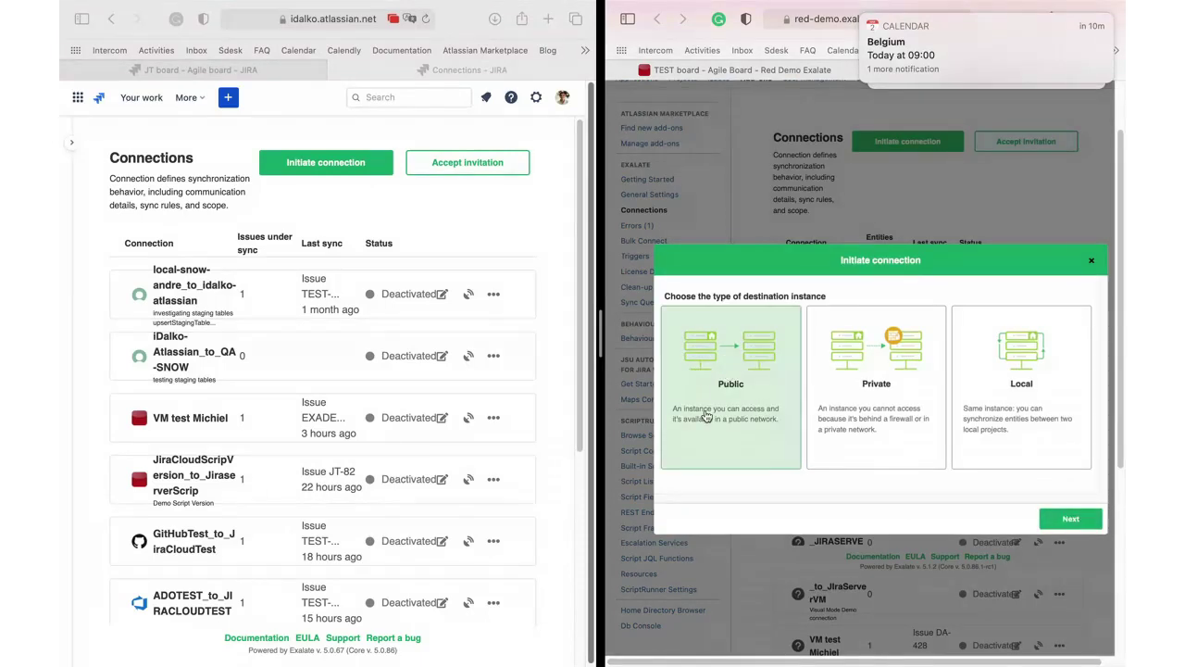
left_click(1069, 518)
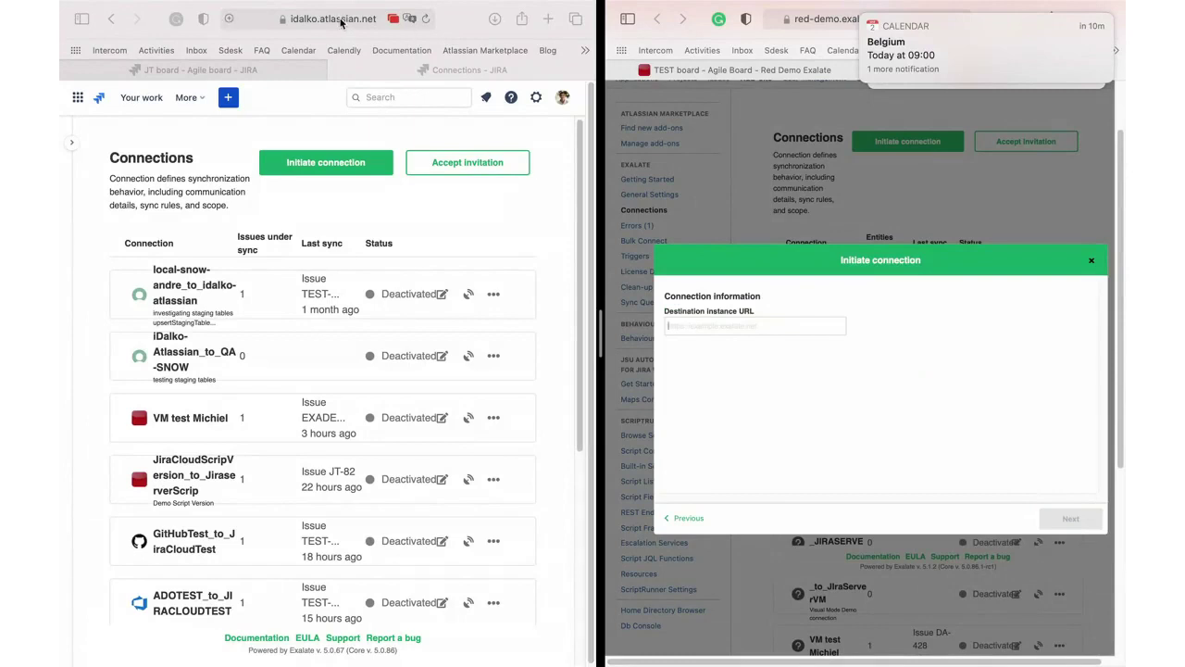
left_click(860, 19)
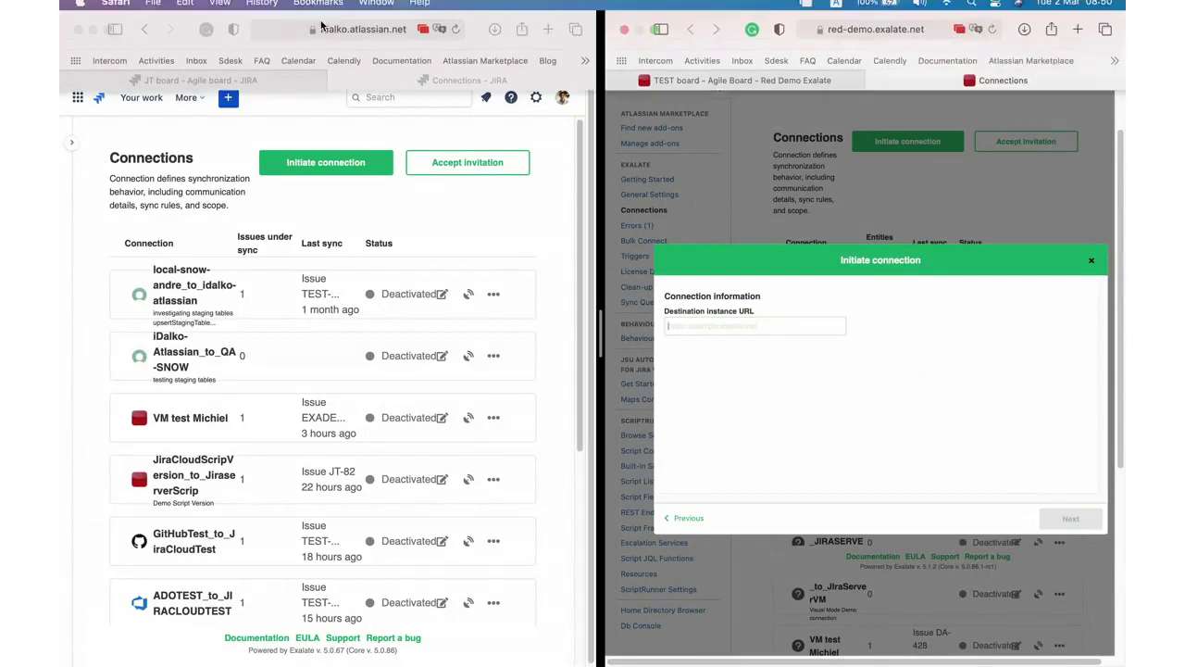
left_click(351, 38)
left_click(398, 37)
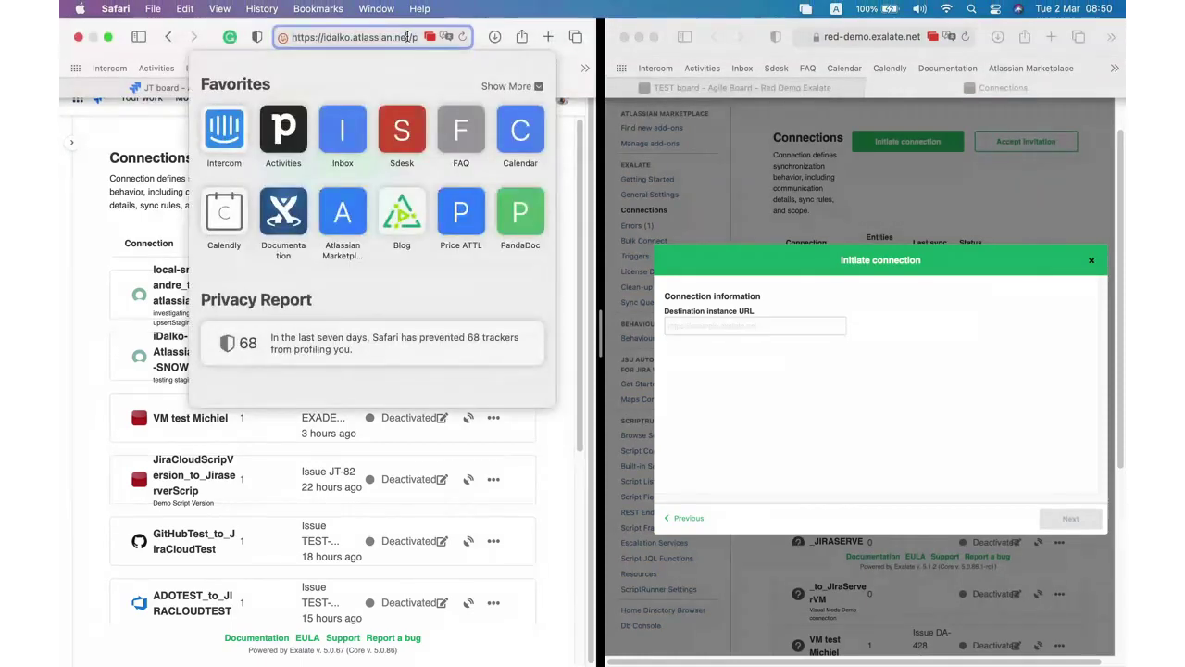
key("super+a")
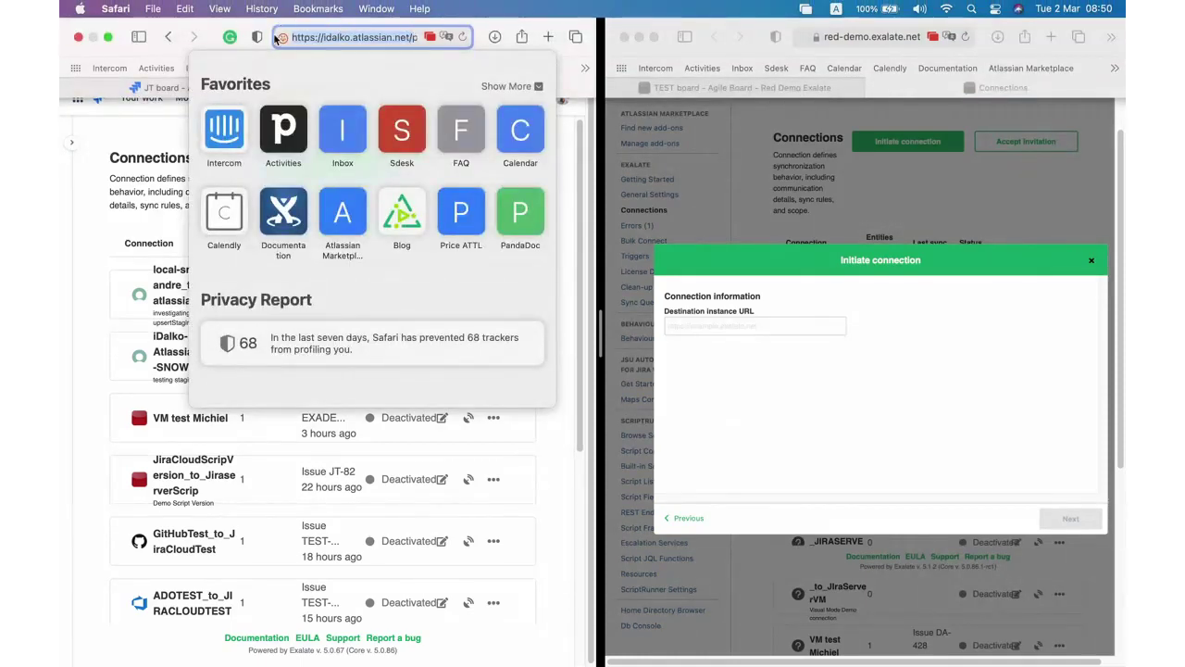
key("super+c")
left_click(706, 326)
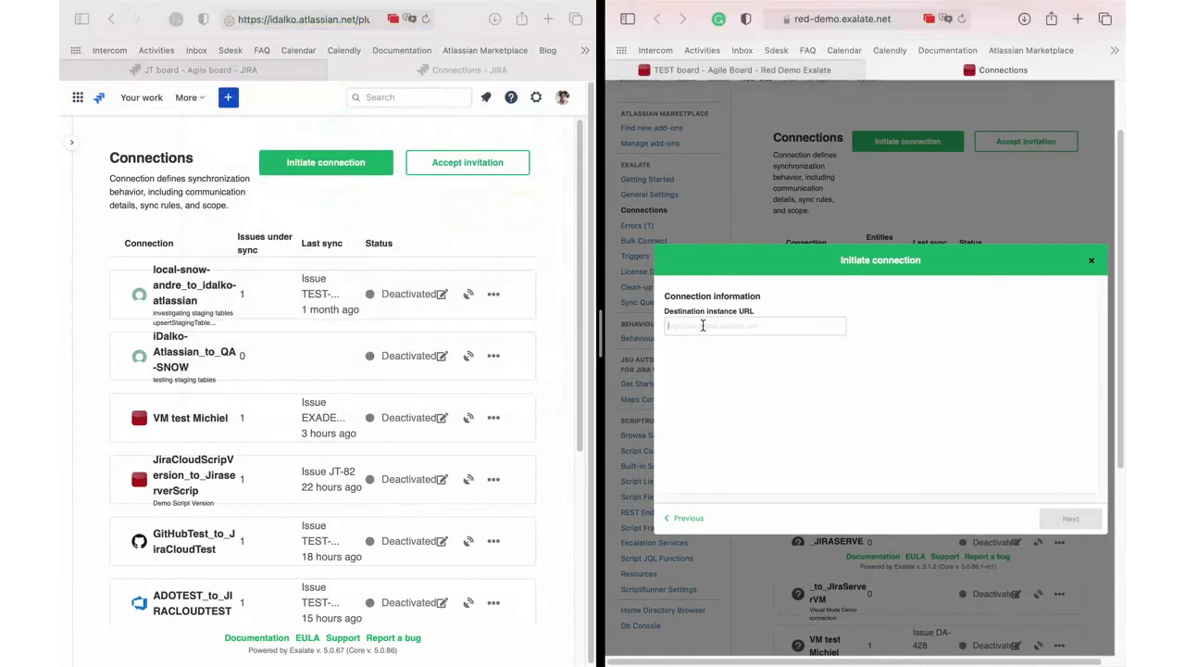
key("super+v")
key("BackSpace")
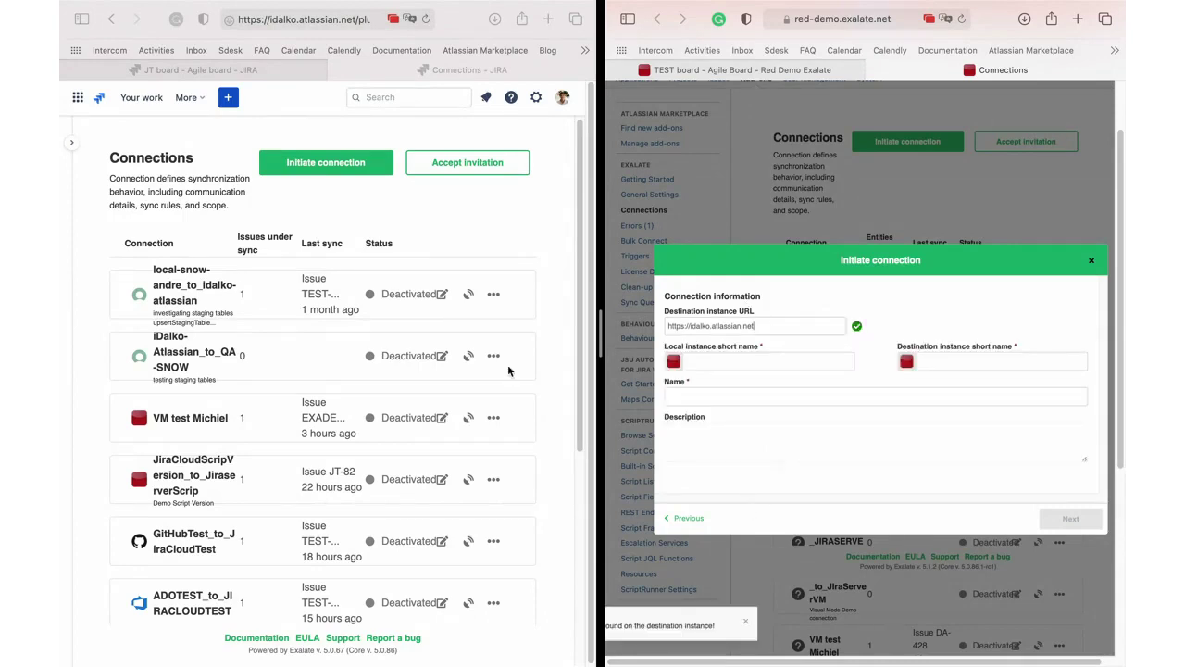
left_click_drag(732, 316, 732, 333)
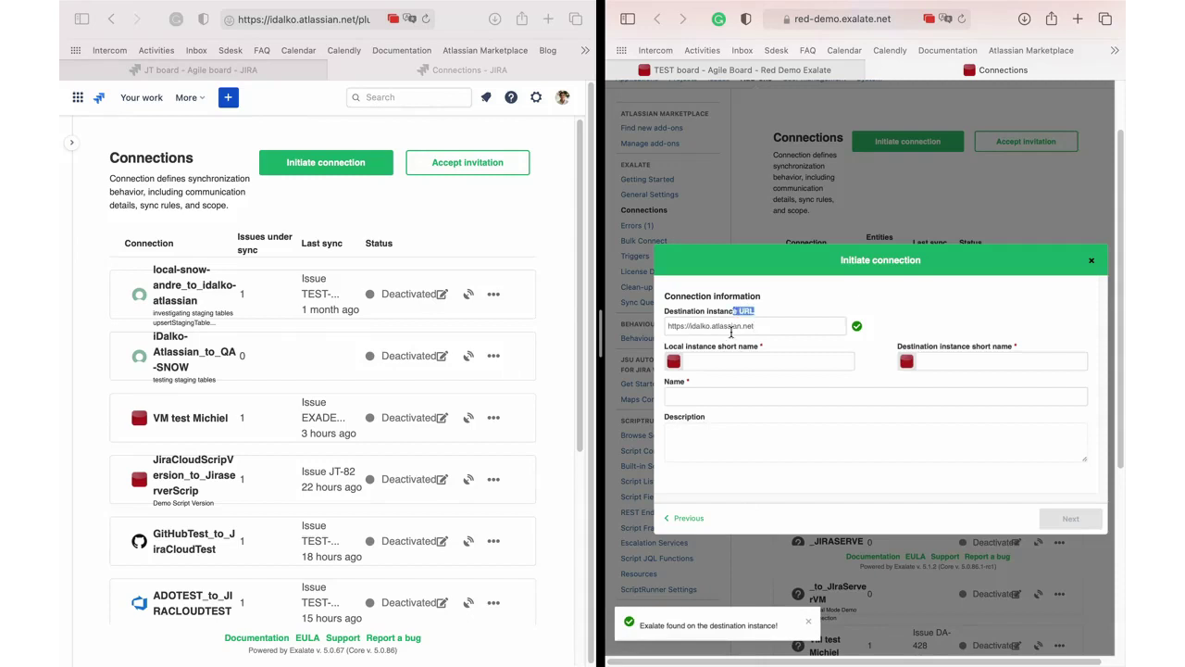
left_click(754, 328)
triple_click(715, 328)
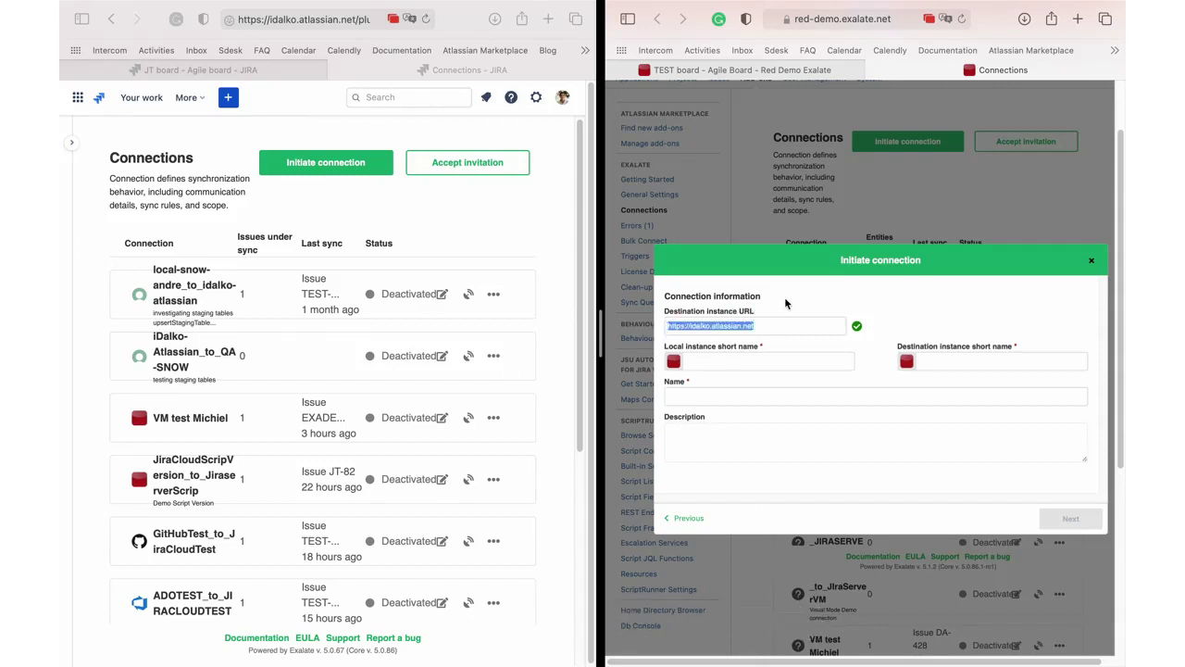
Enter JiraServerWebinar as the local instance short name and JiraCloudWebinar as the destination instance short name.
left_click(794, 351)
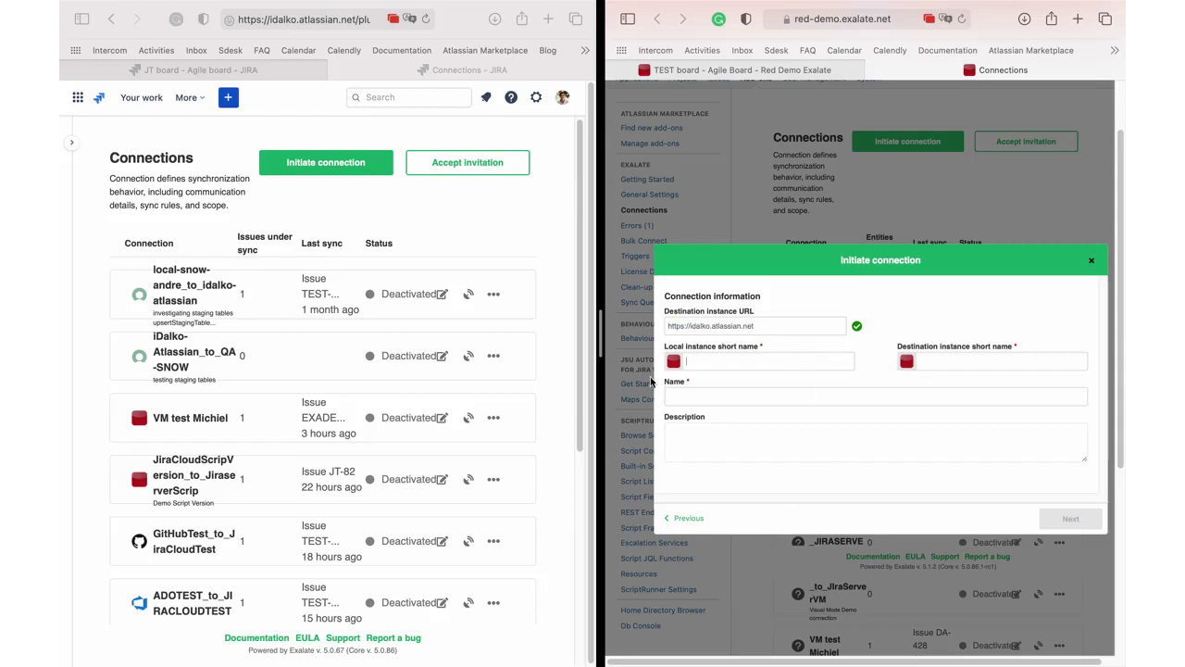
left_click_drag(667, 348, 750, 347)
left_click(744, 364)
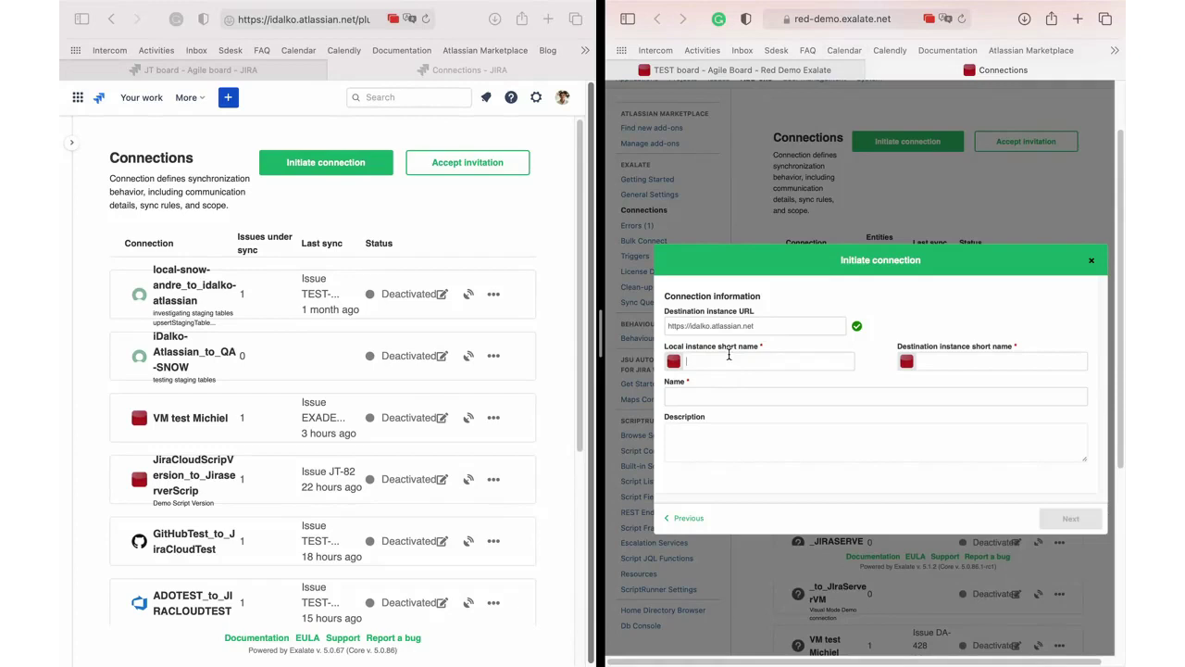
type("JiraServ")
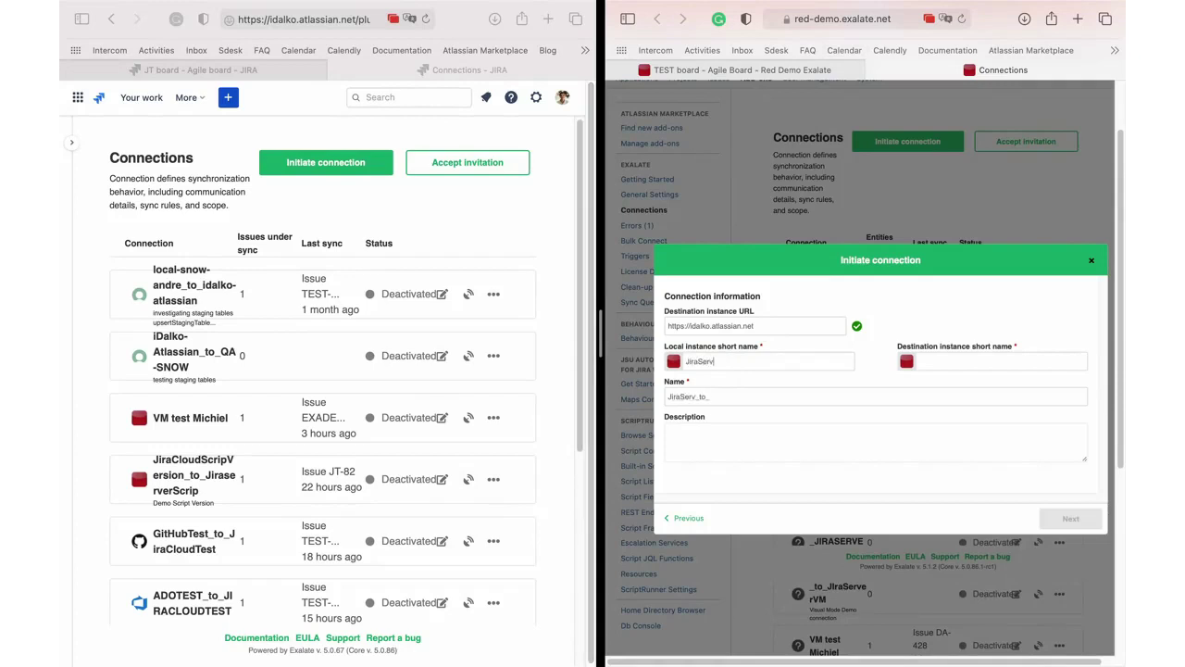
type("erWebinar")
key("Tab")
type("J")
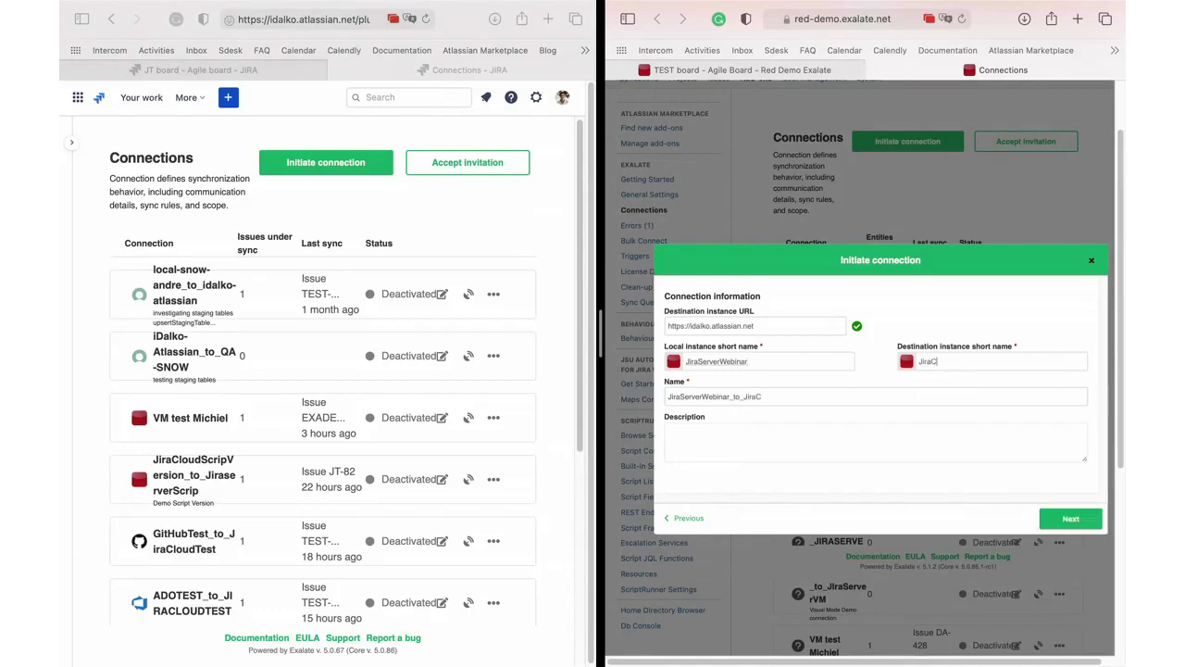
type("iraCloudWebinar")
Enter Webinar Connection as the connection's description and proceed to choosing the connection mode.
left_click(804, 396)
key("Tab")
type("W")
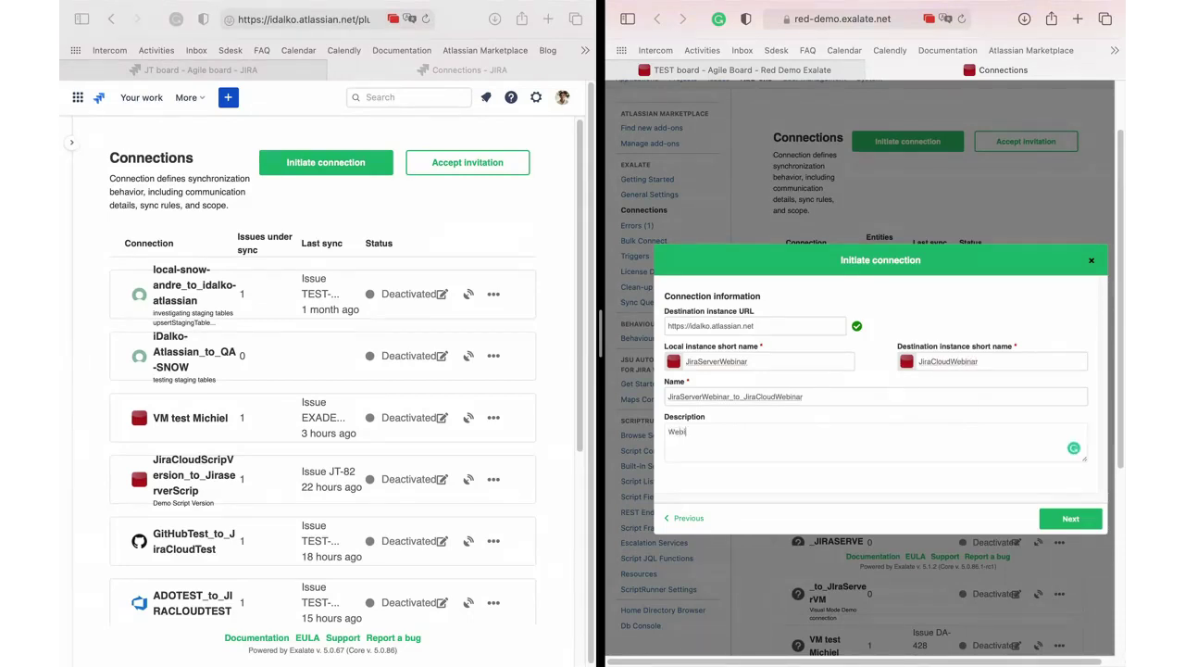
type("ebinar Con")
key("BackSpace")
key("BackSpace")
type("Connection")
left_click(1069, 521)
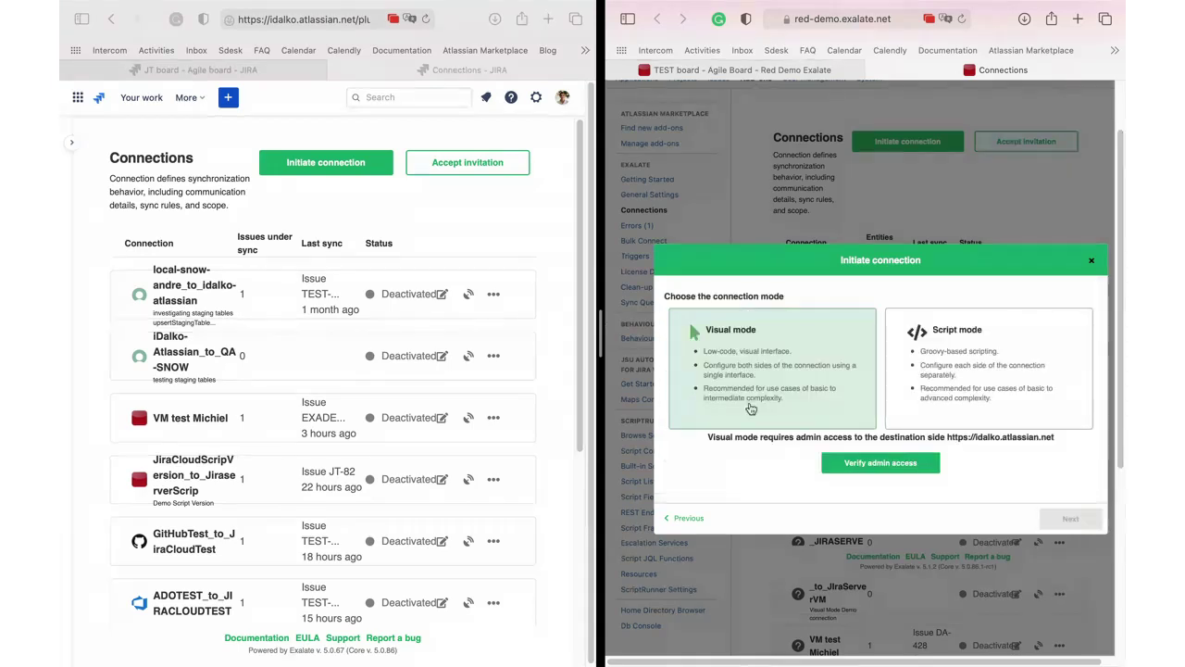
Choose Visual mode for the connection, verify admin access to the destination side, and establish the connection.
left_click(954, 378)
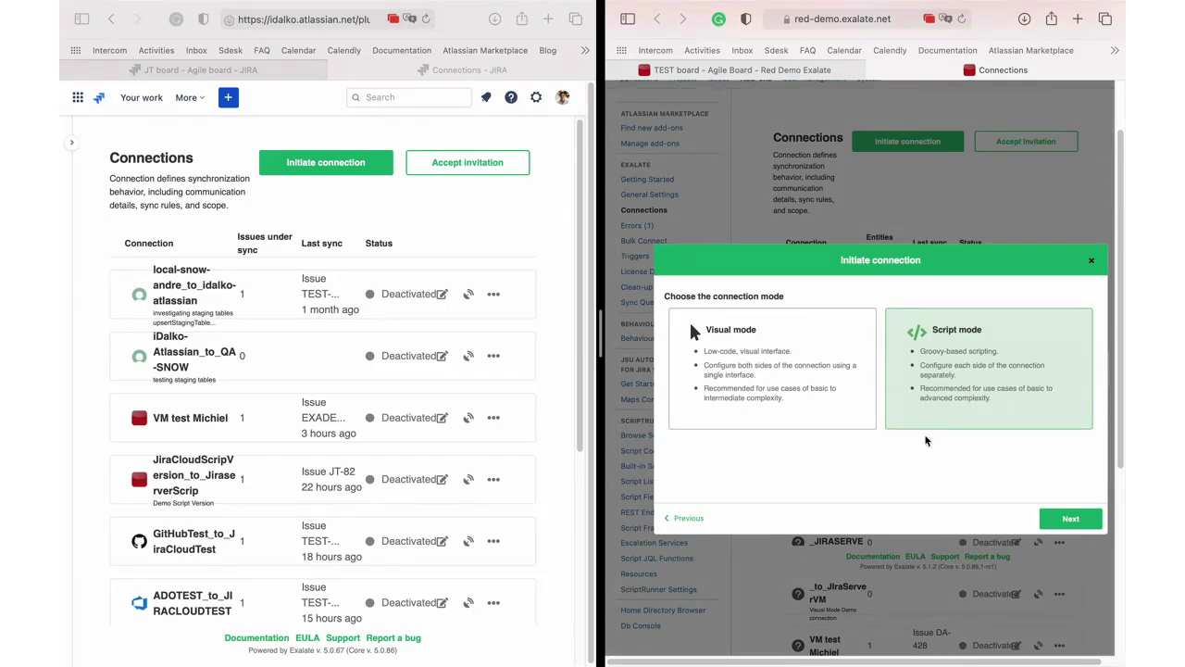
left_click(797, 397)
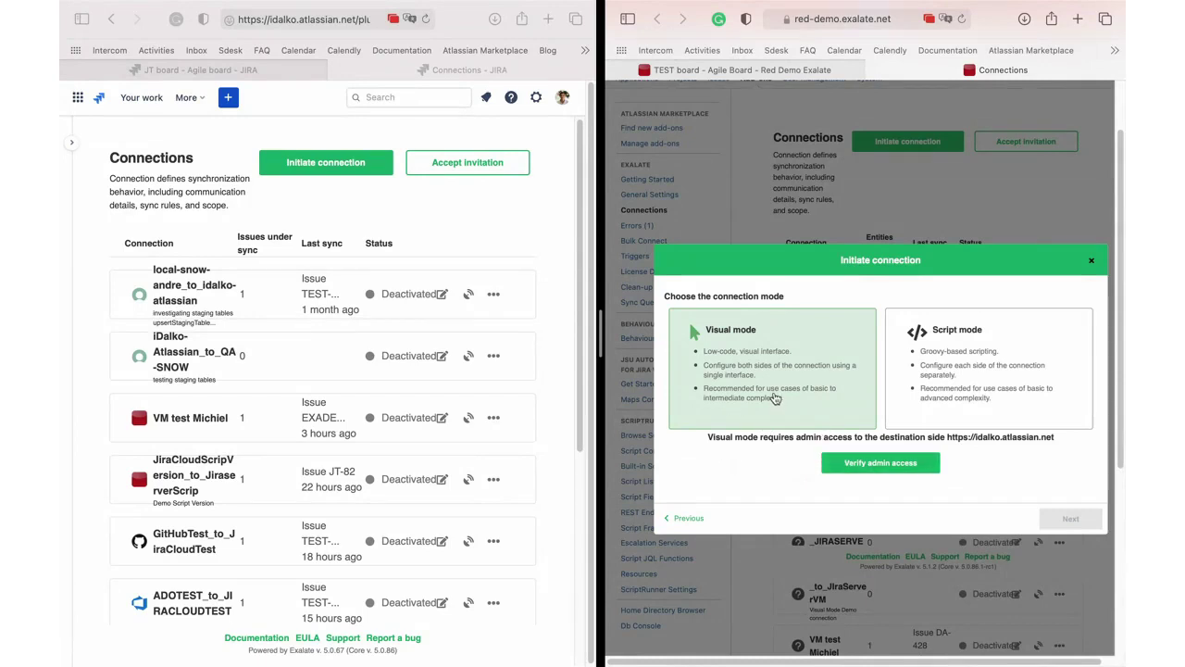
left_click(851, 469)
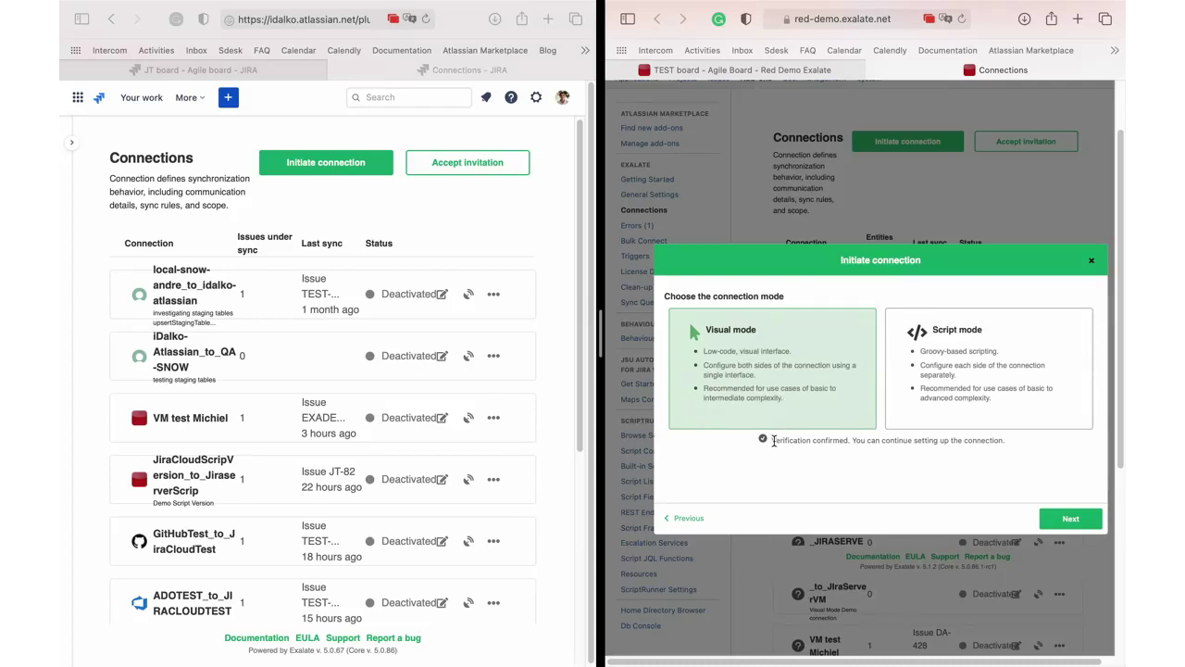
left_click_drag(782, 442, 803, 442)
left_click(1071, 520)
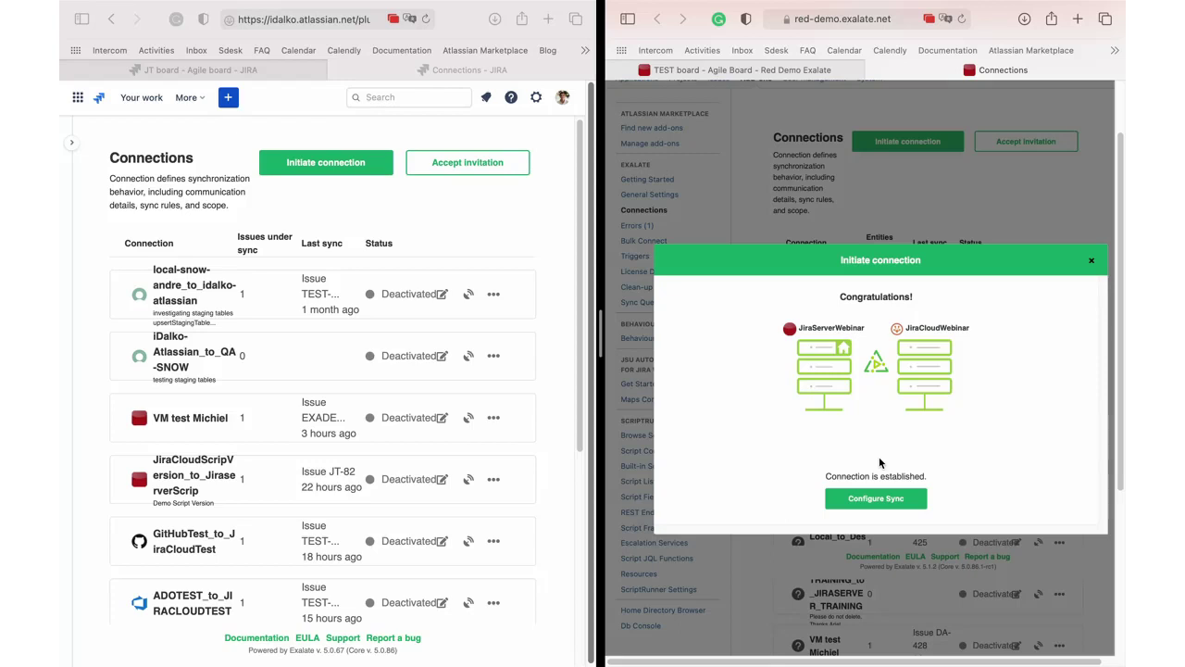
Open the sync configuration of the new connection and show the Jira Server window alone in full screen.
left_click(876, 499)
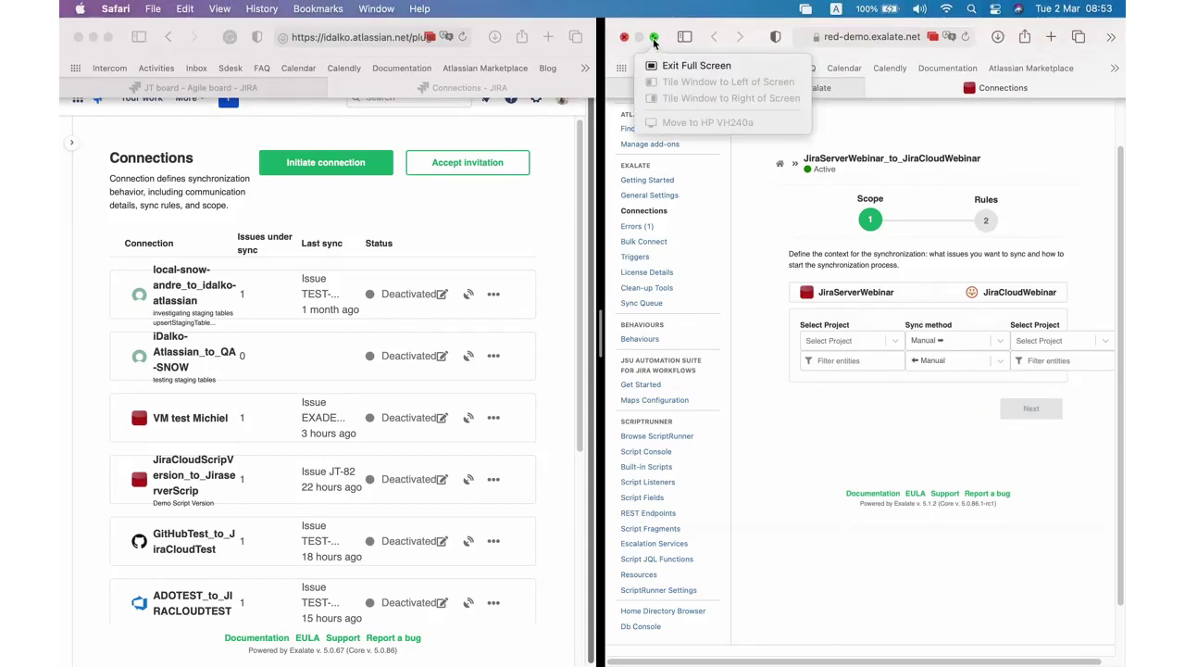
left_click(654, 38)
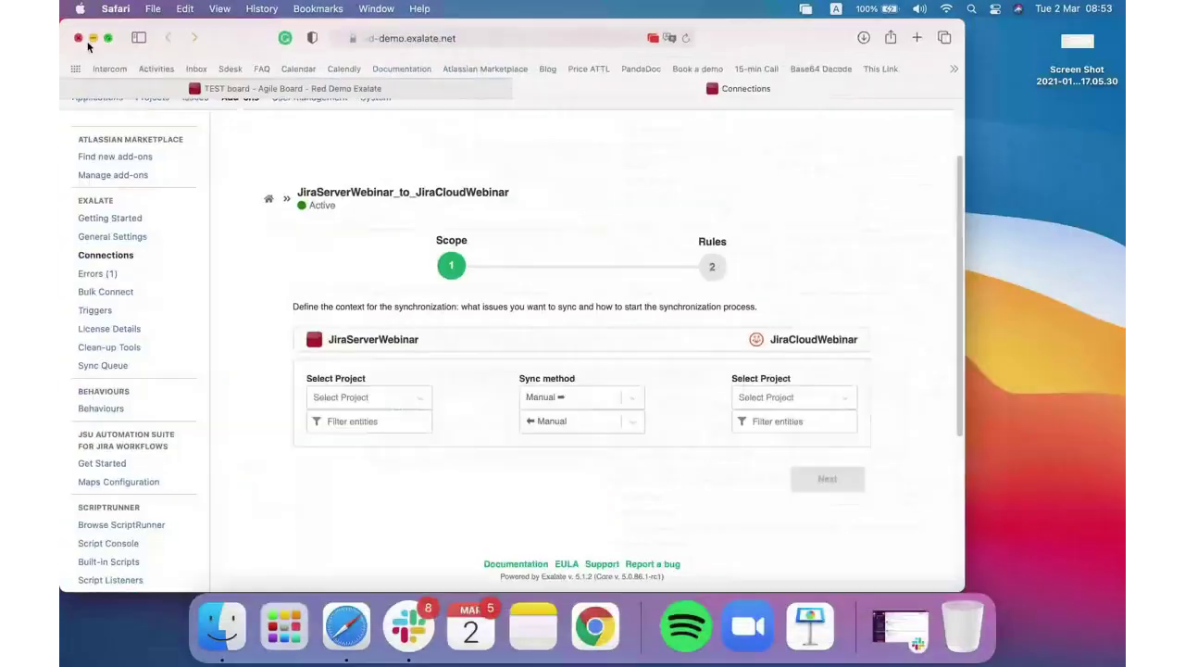
left_click(108, 38)
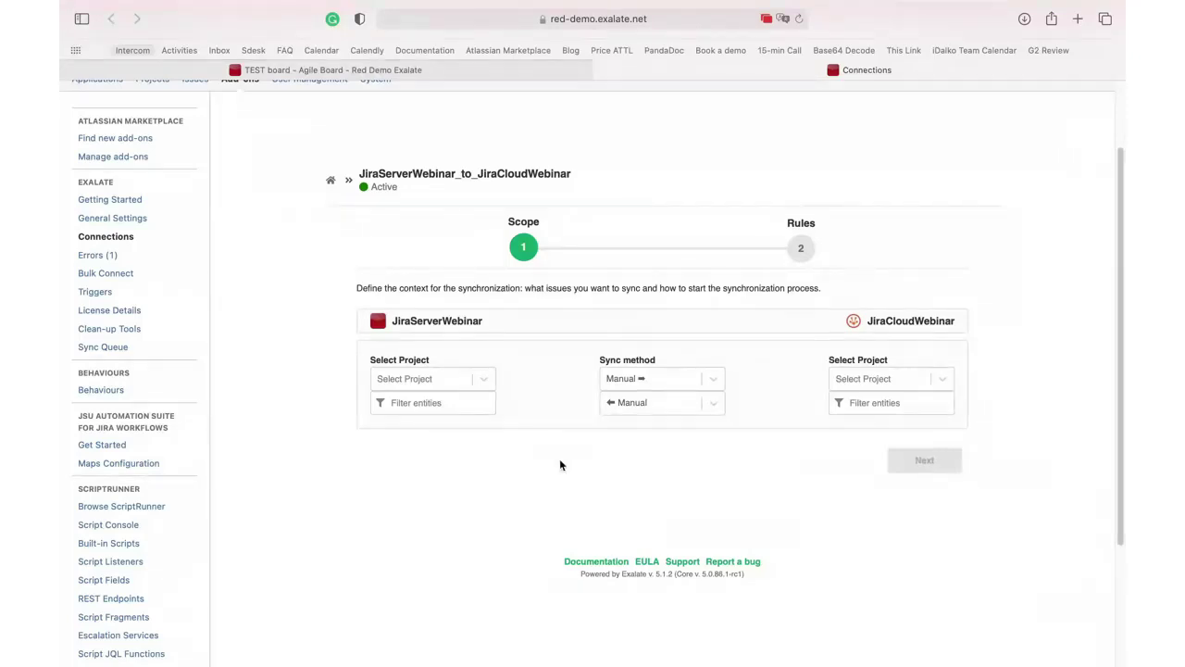
Select TEST (TEST) as the JiraServerWebinar project in the sync scope.
left_click(470, 384)
left_click(447, 527)
left_click(452, 378)
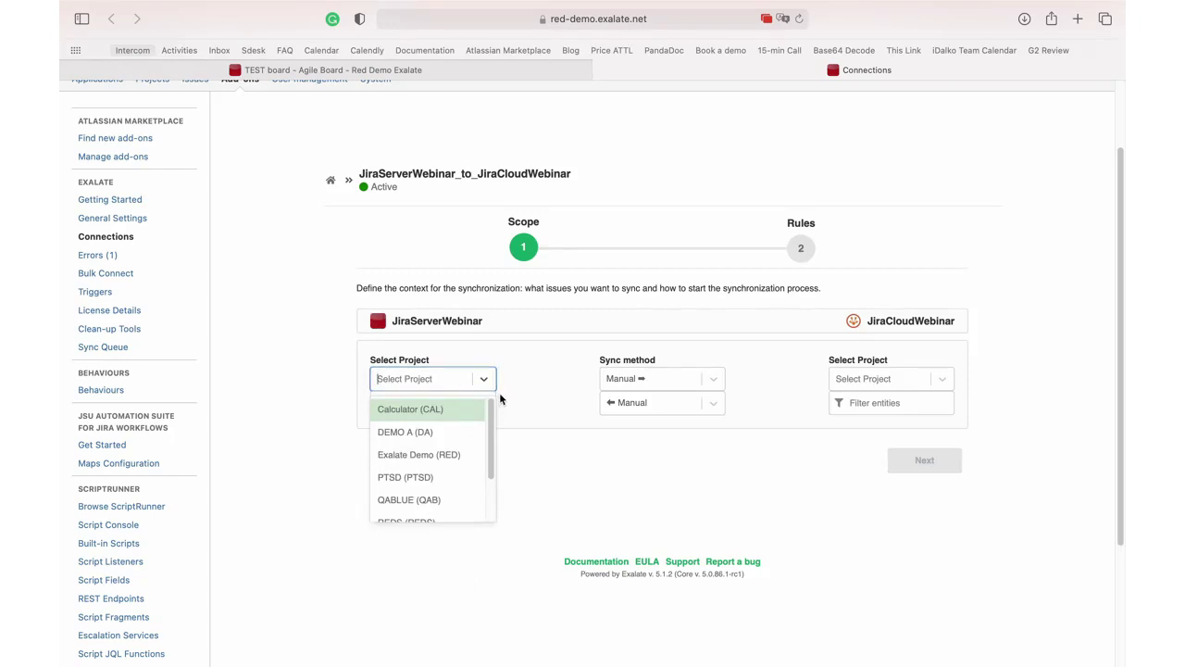
type("test")
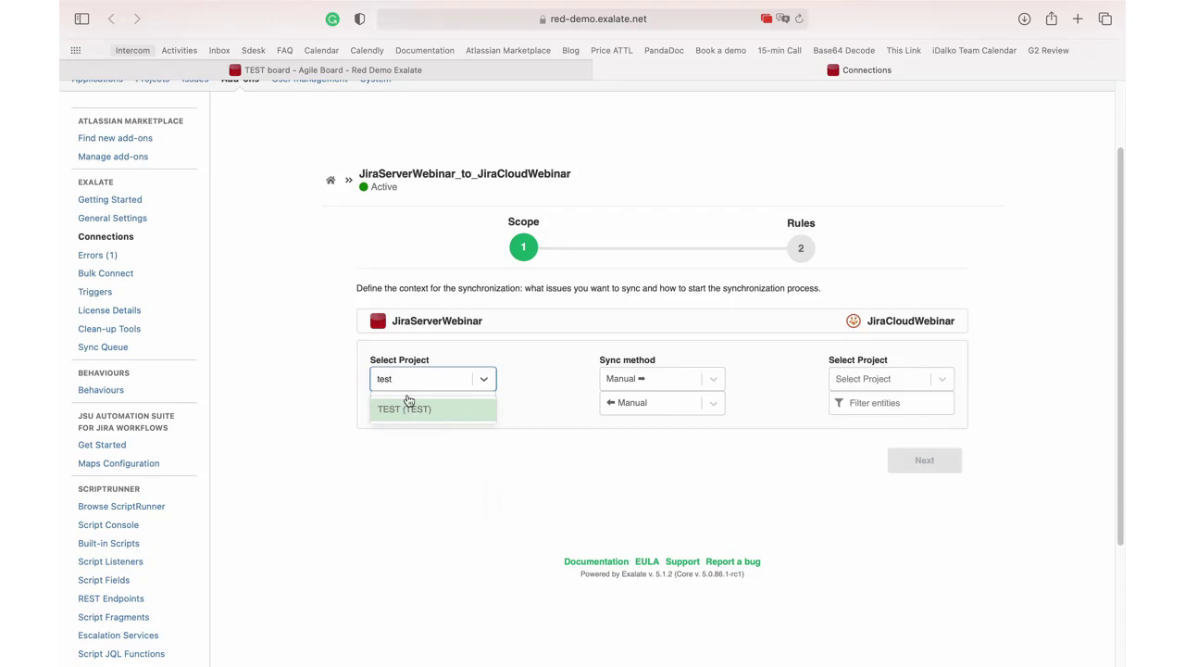
left_click(408, 409)
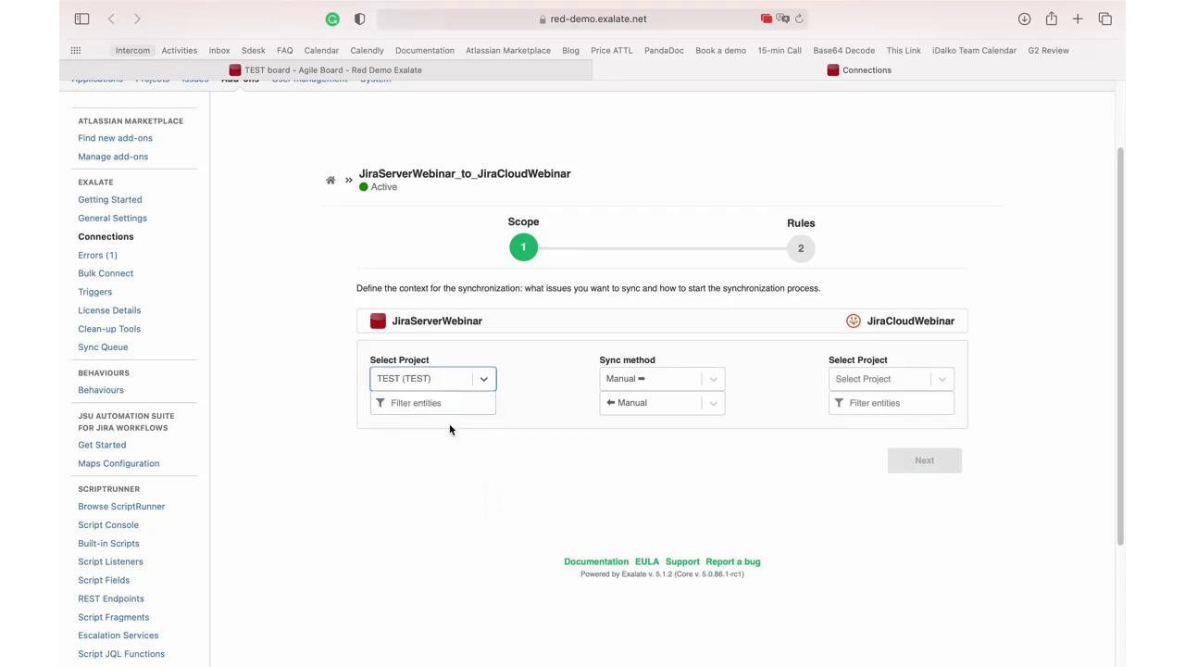
Set the sync method from JiraServerWebinar to JiraCloudWebinar to Automatic and select the project with key JT for JiraCloudWebinar.
left_click(690, 379)
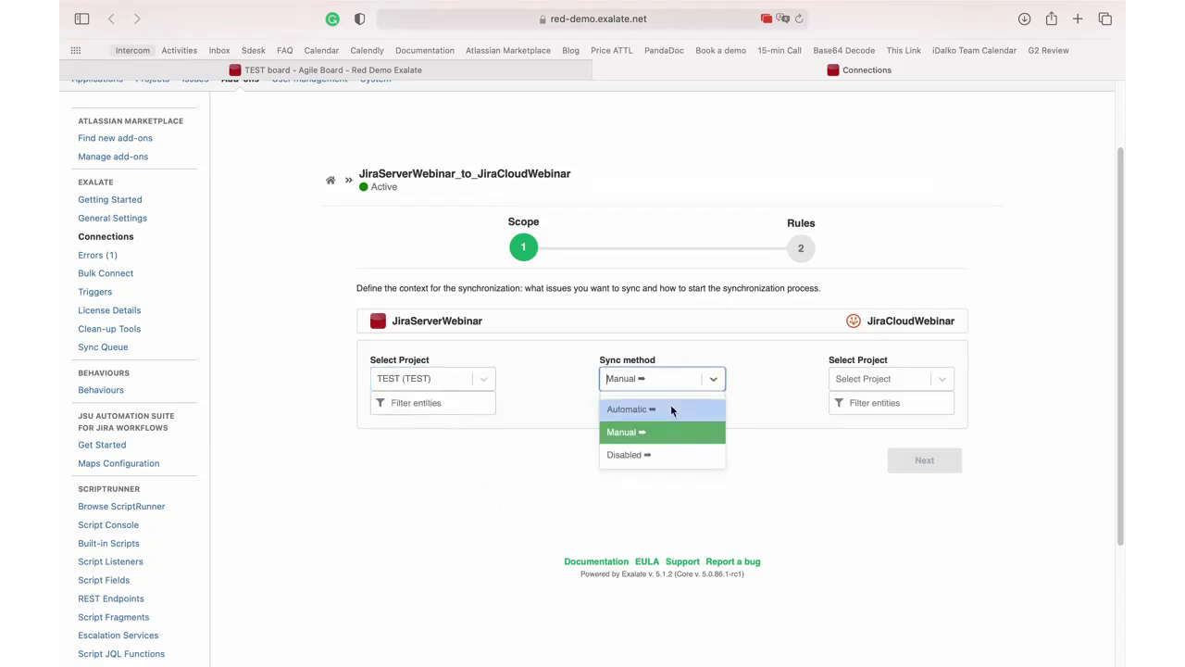
left_click(670, 408)
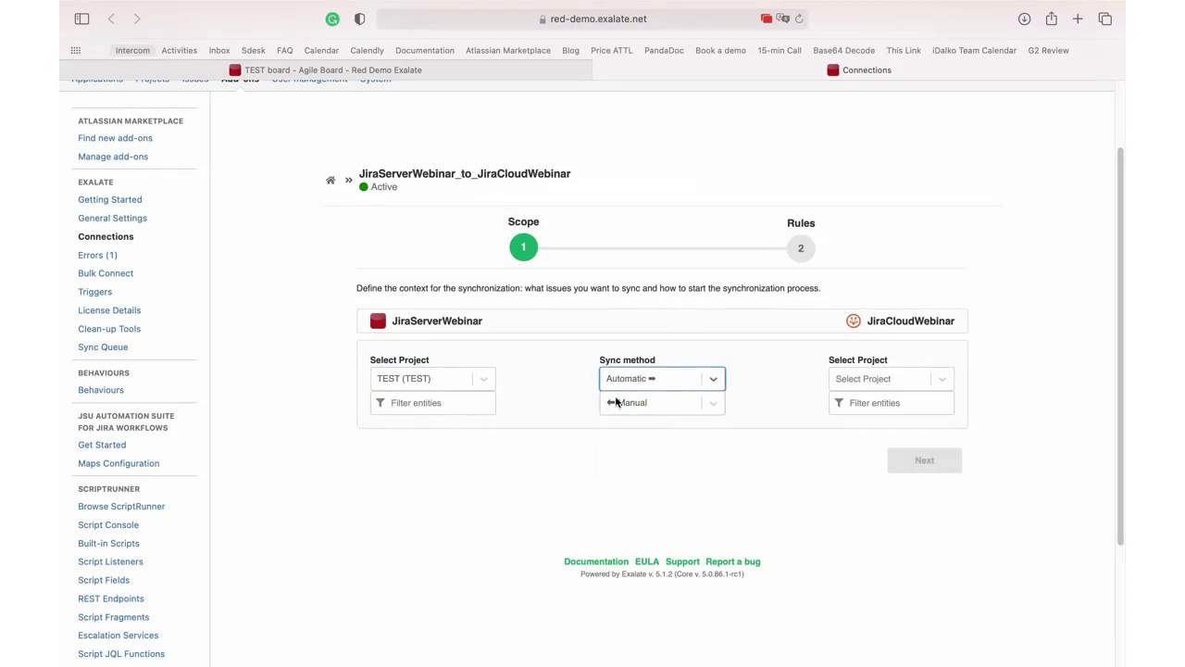
left_click(843, 387)
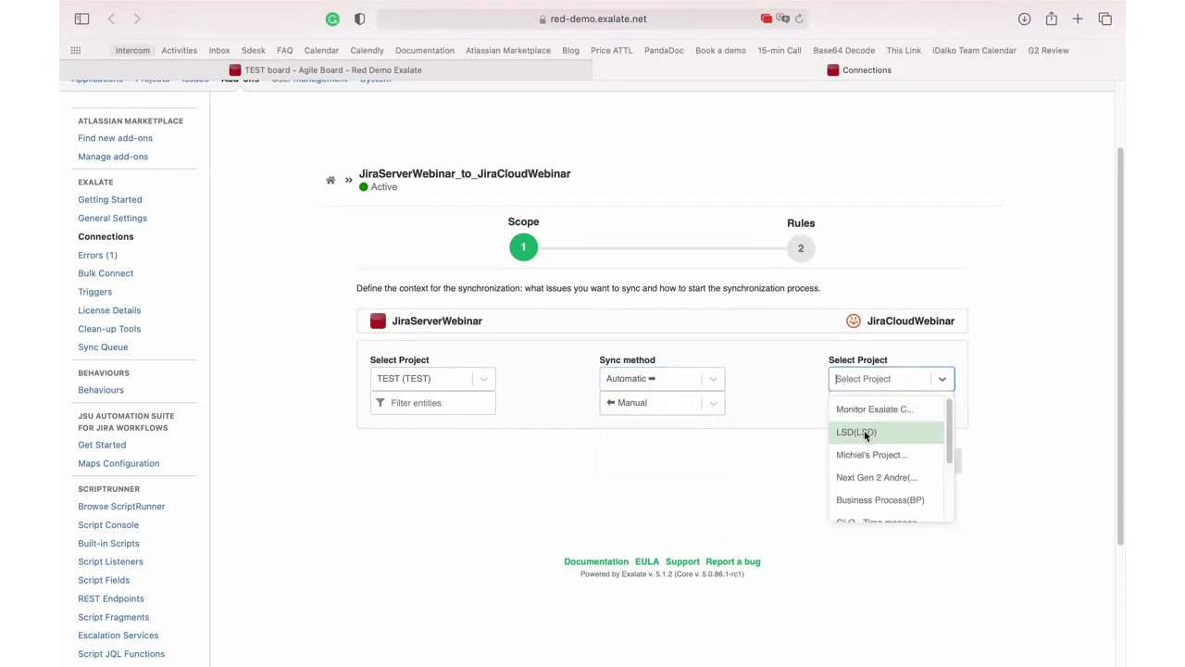
scroll(865, 435, "down", 3)
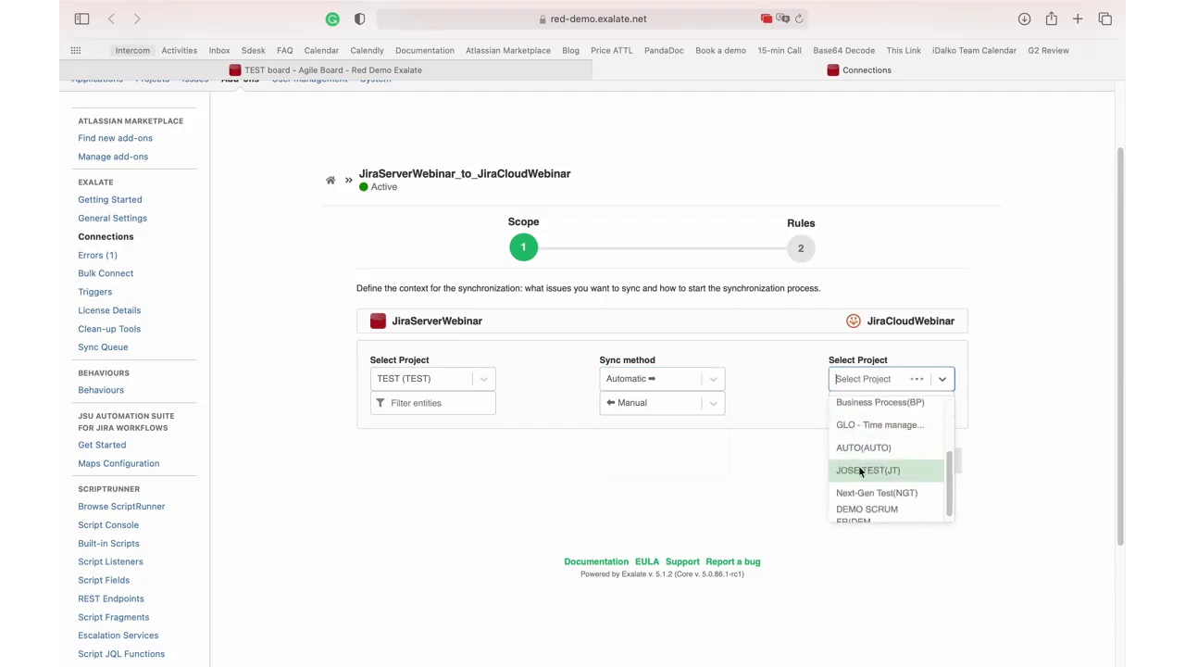
left_click(860, 471)
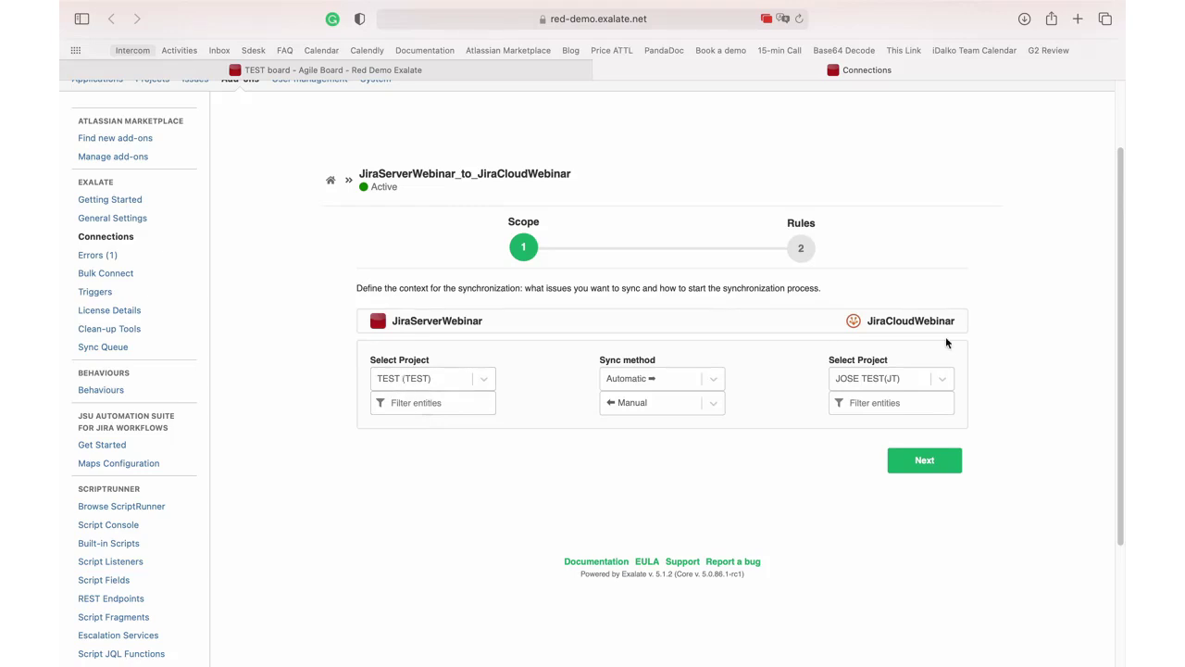
left_click(400, 408)
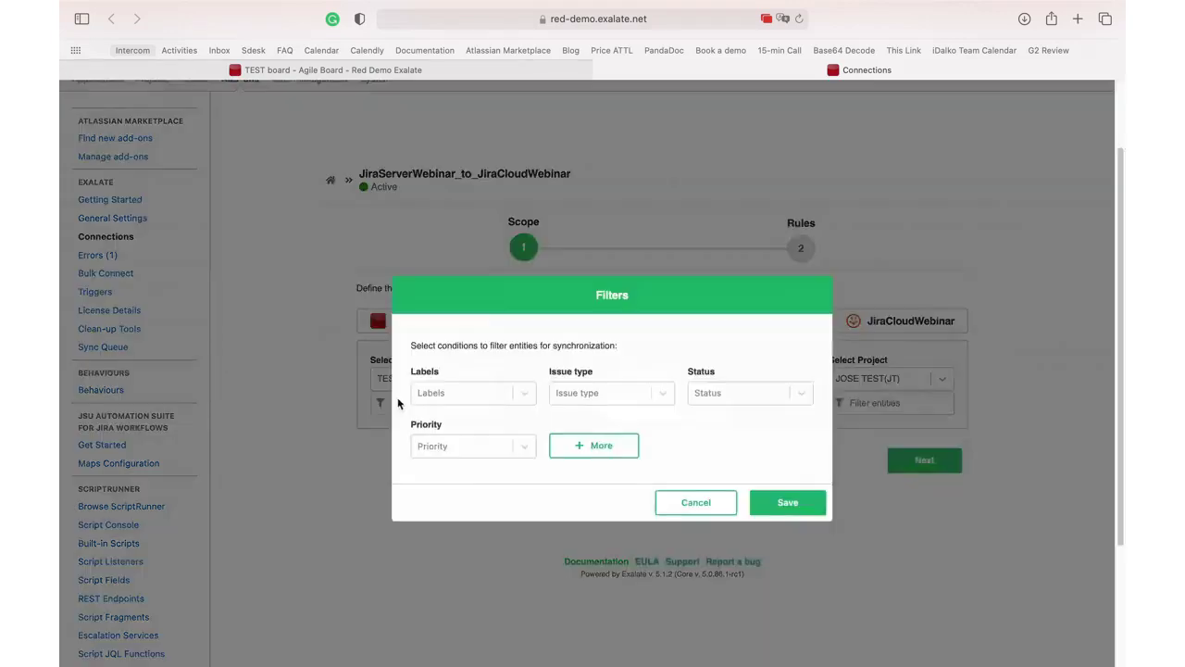
left_click(607, 393)
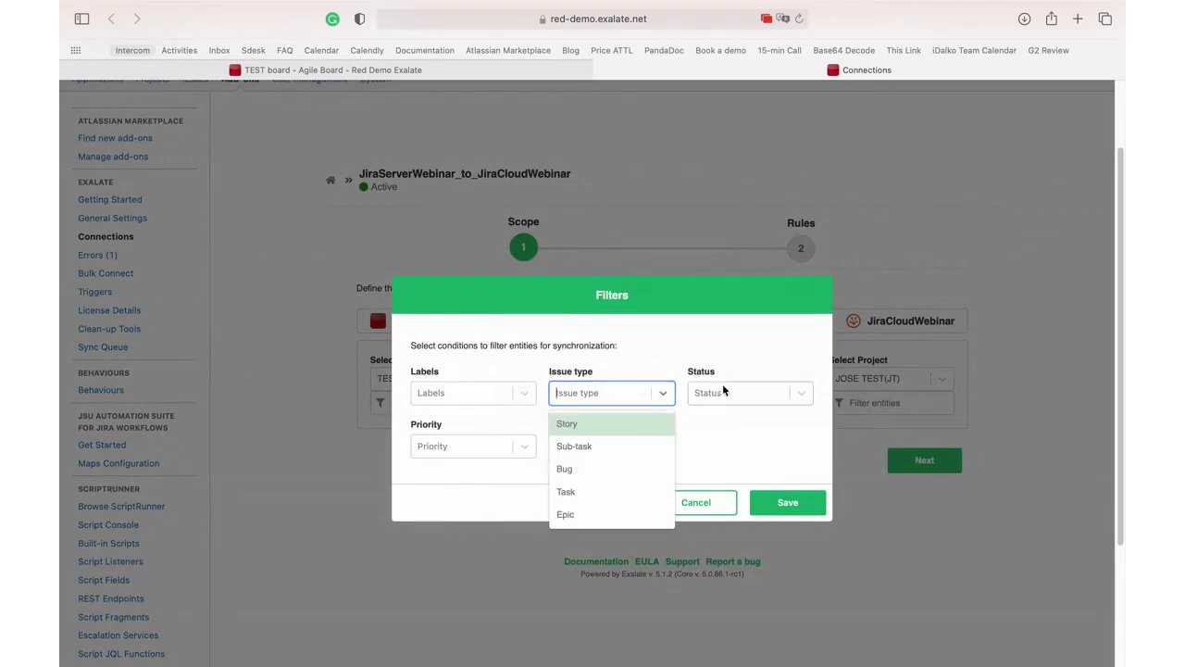
left_click(723, 389)
left_click(489, 484)
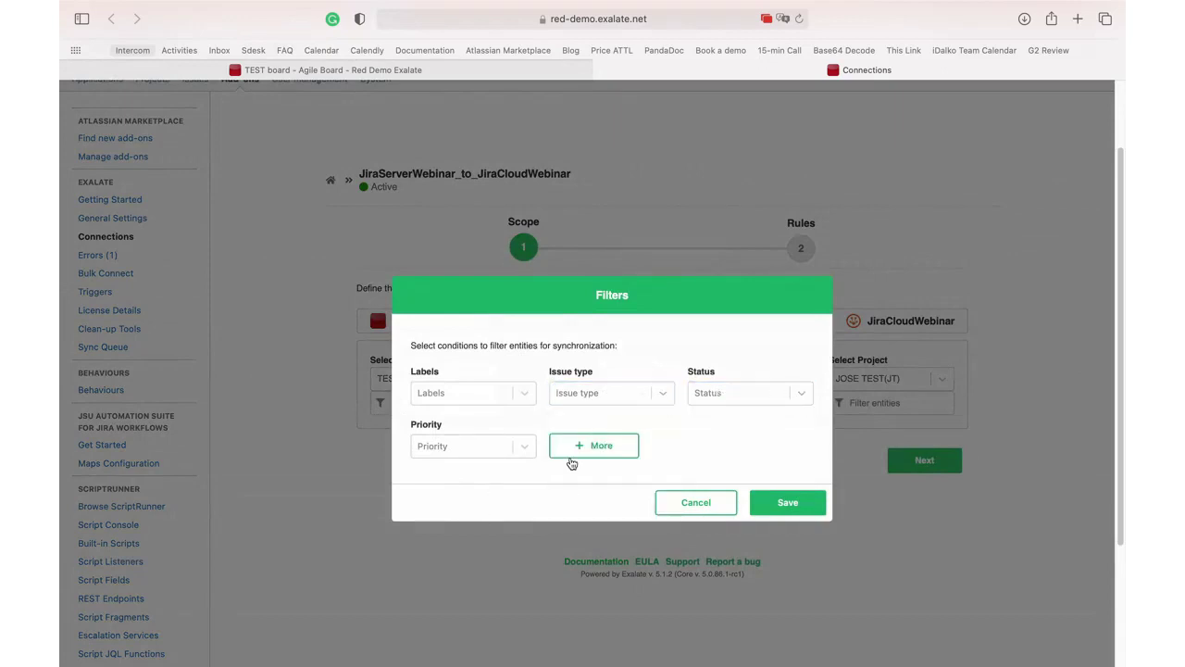
left_click(663, 396)
left_click(663, 396)
left_click(721, 393)
left_click(721, 448)
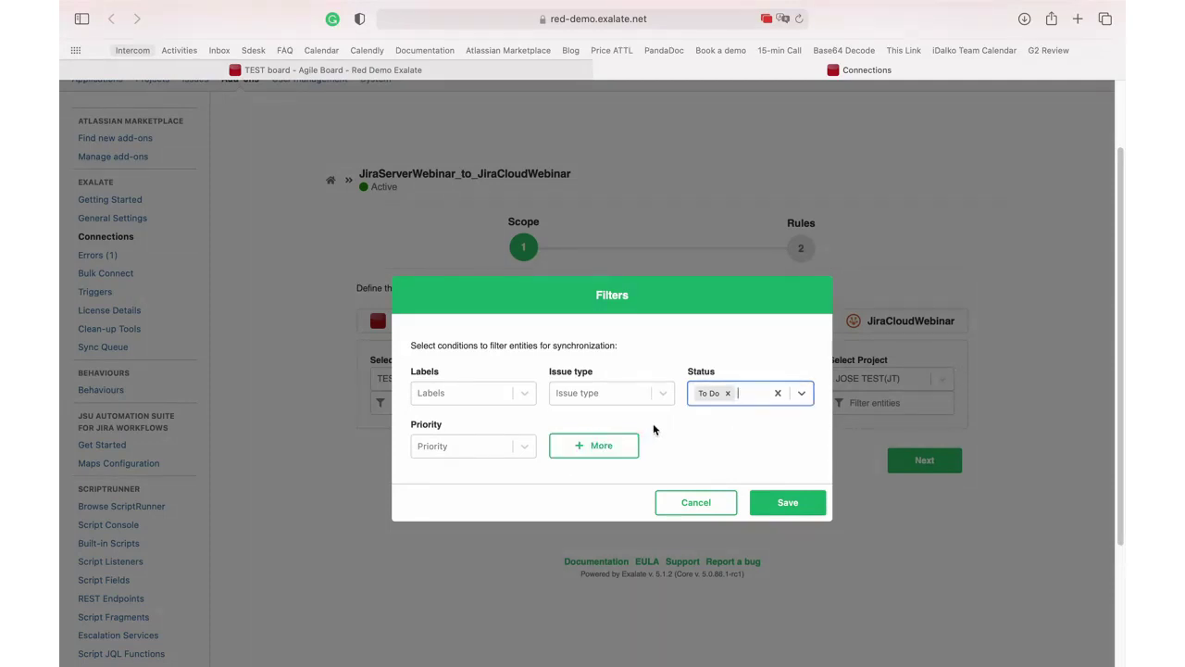
left_click(464, 456)
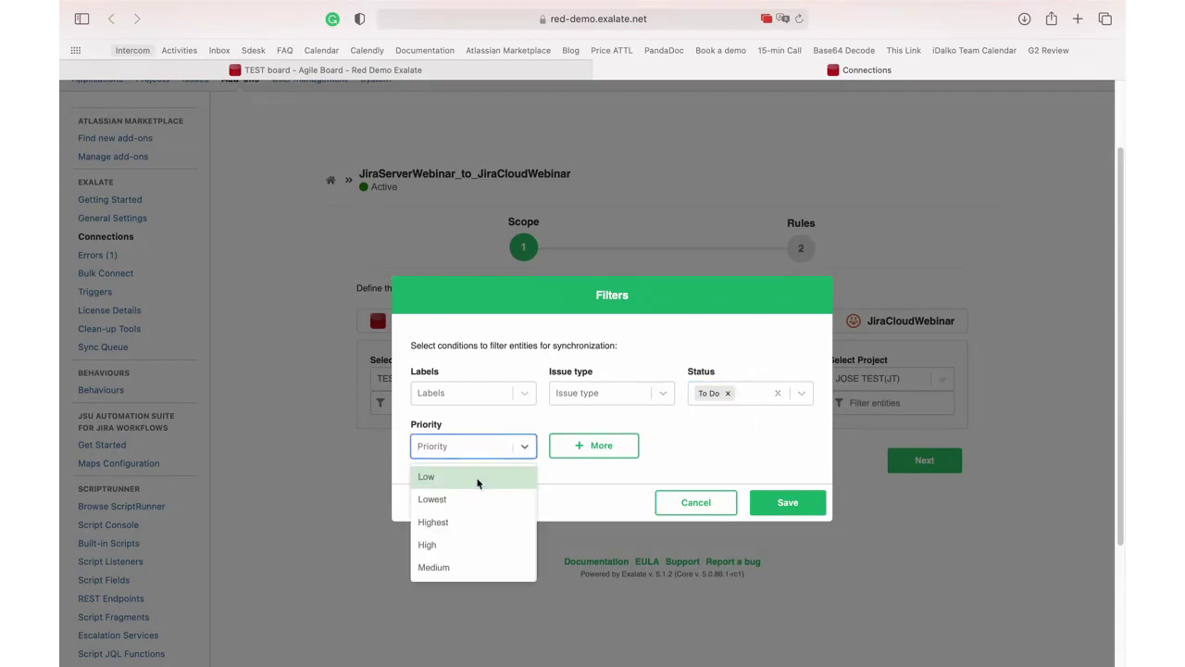
left_click(478, 478)
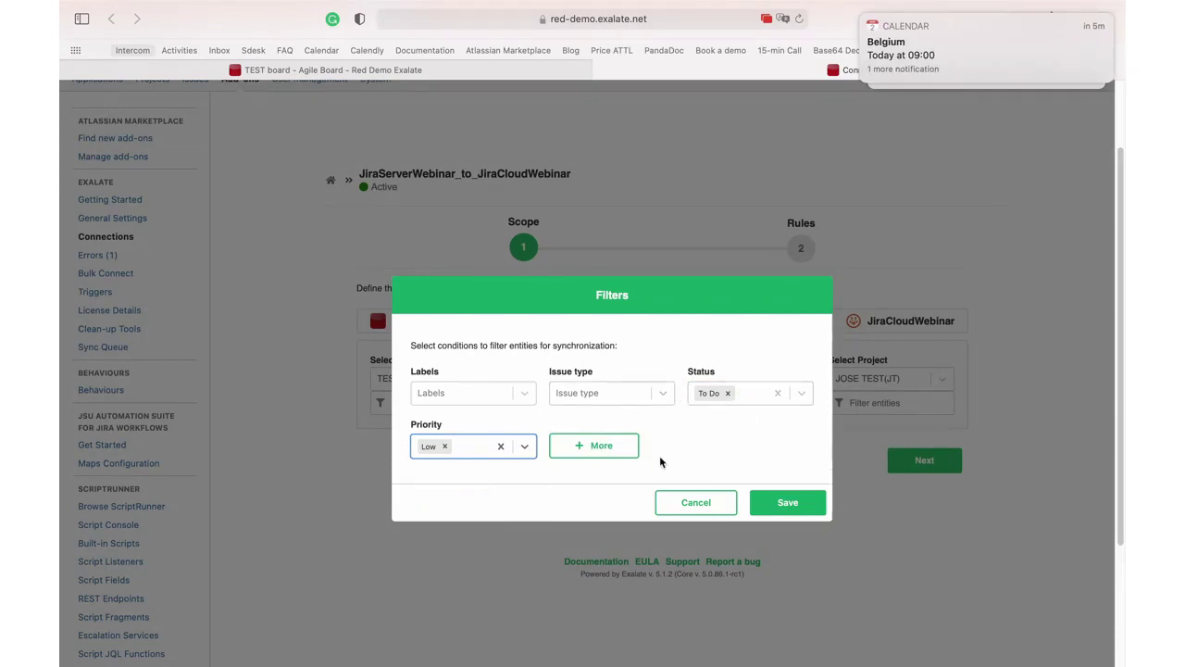
left_click(861, 19)
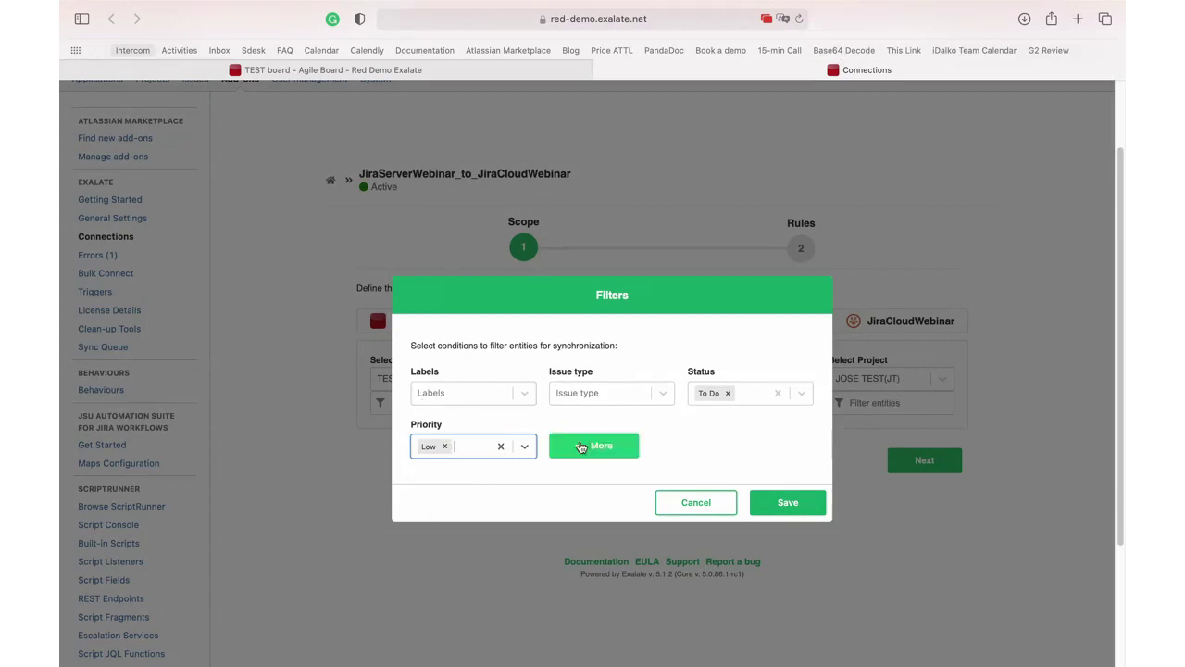
left_click(686, 506)
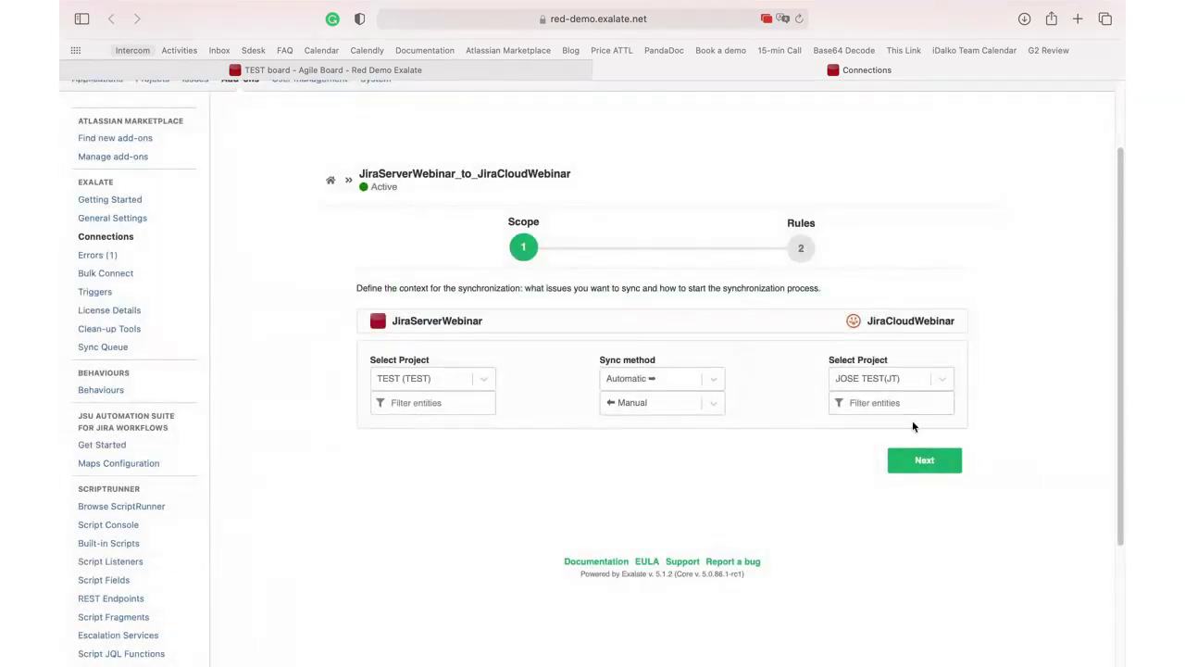
Set the sync method from JiraCloudWebinar to JiraServerWebinar to Automatic and proceed to the Rules stage without adding entity filters.
left_click(693, 402)
left_click(672, 431)
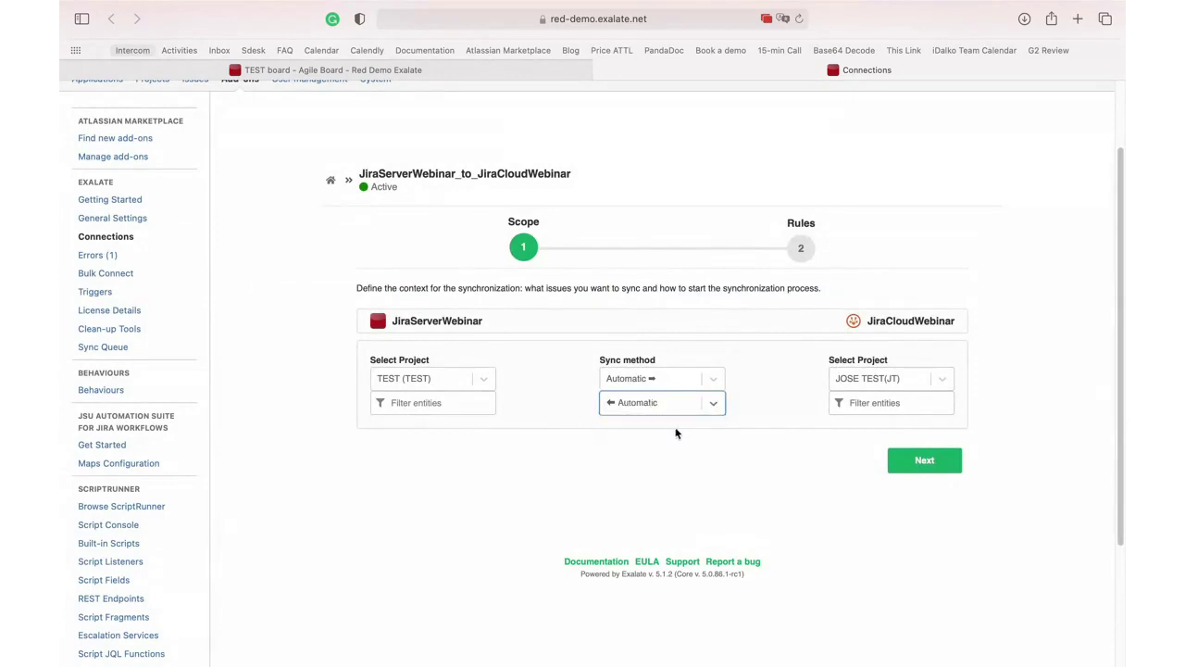
left_click(850, 406)
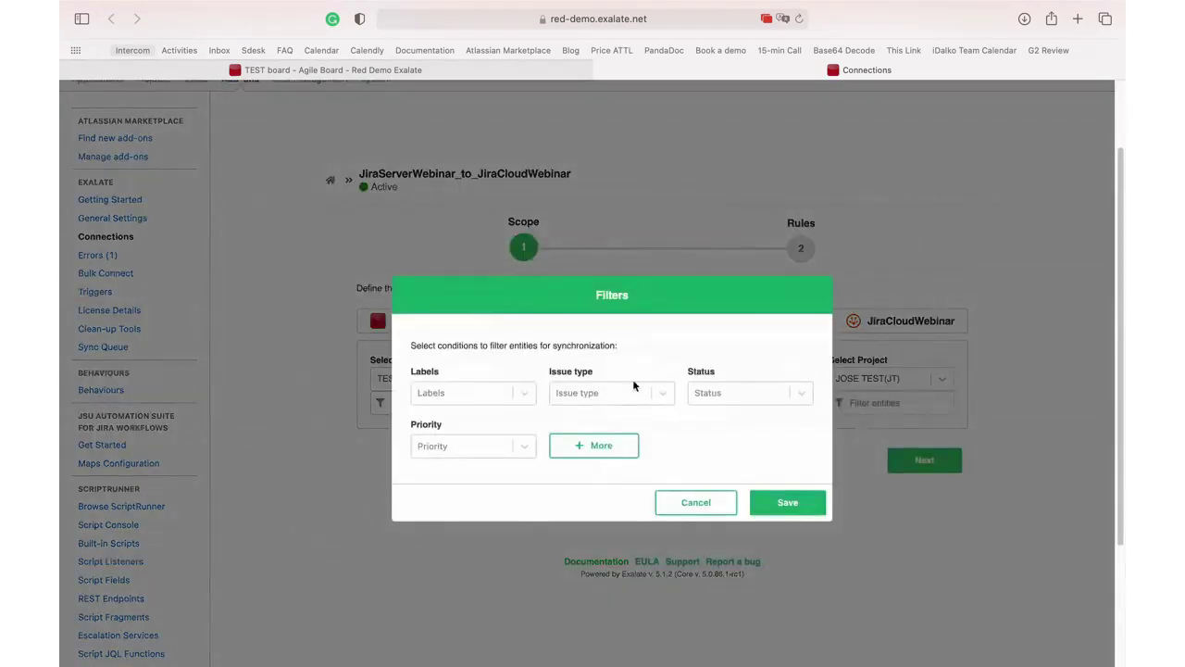
left_click(697, 501)
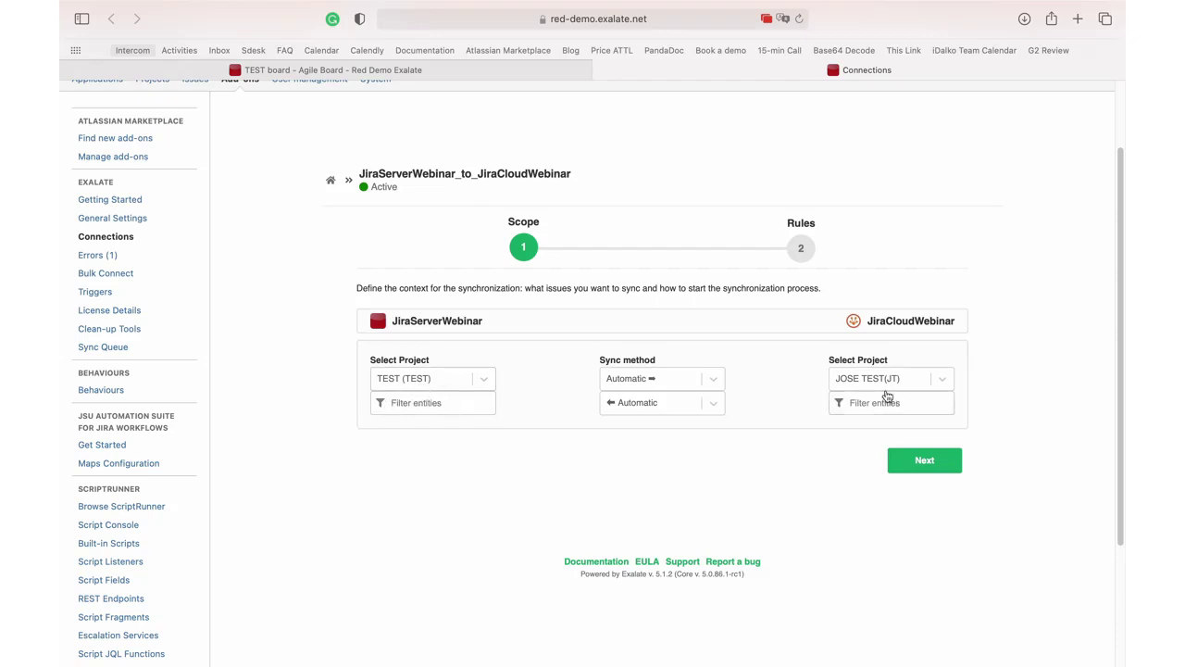
left_click(908, 469)
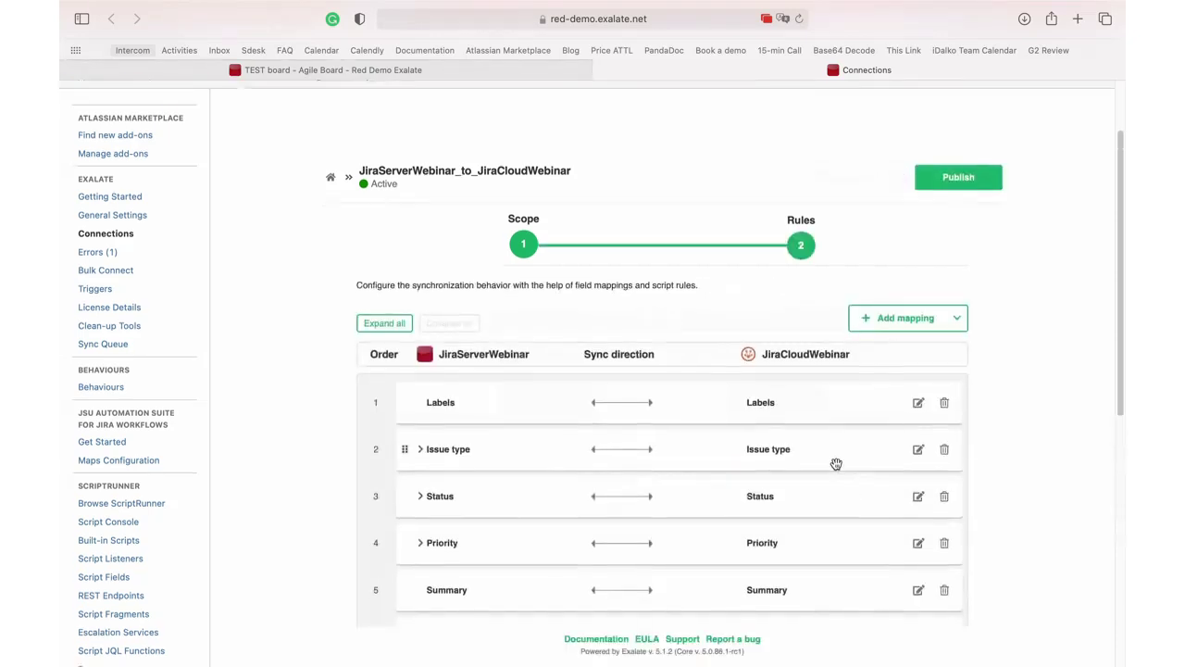
Delete the Priority mapping rule from the connection's sync rules.
scroll(837, 463, "down", 3)
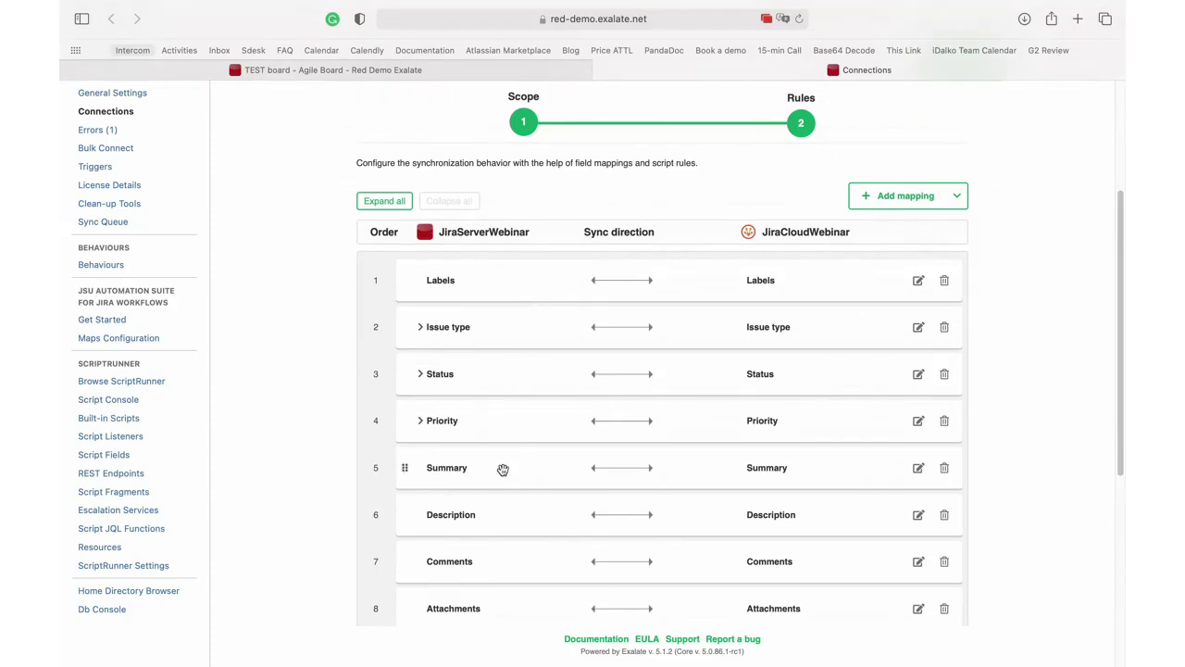
scroll(502, 468, "down", 1)
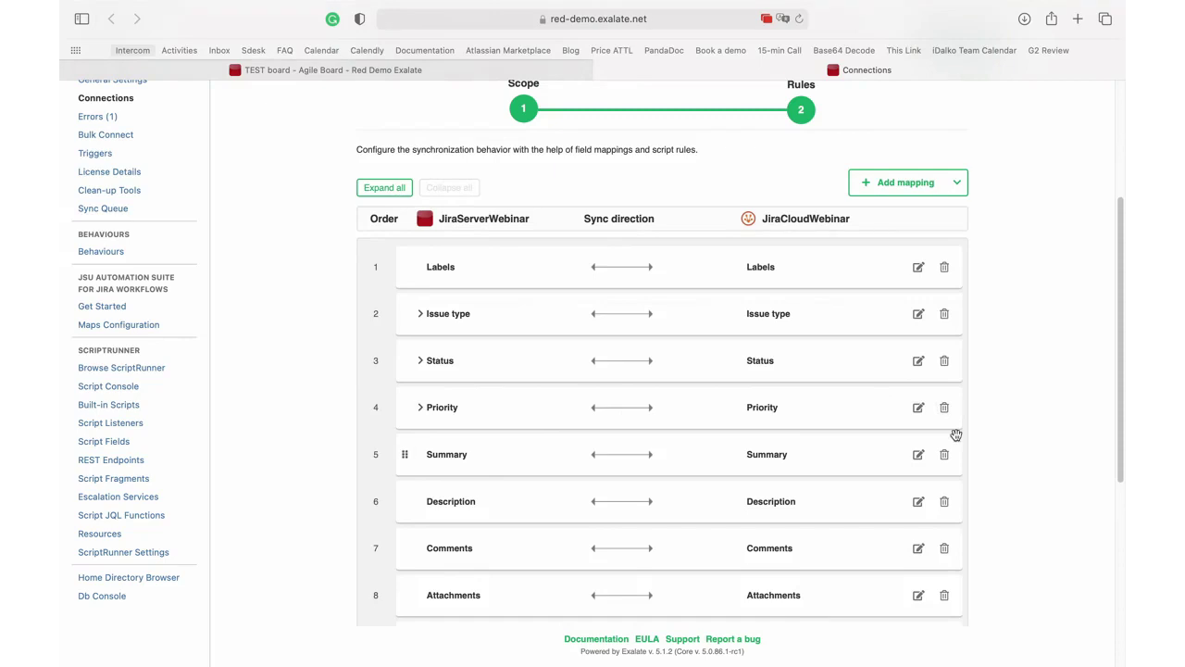
left_click(945, 407)
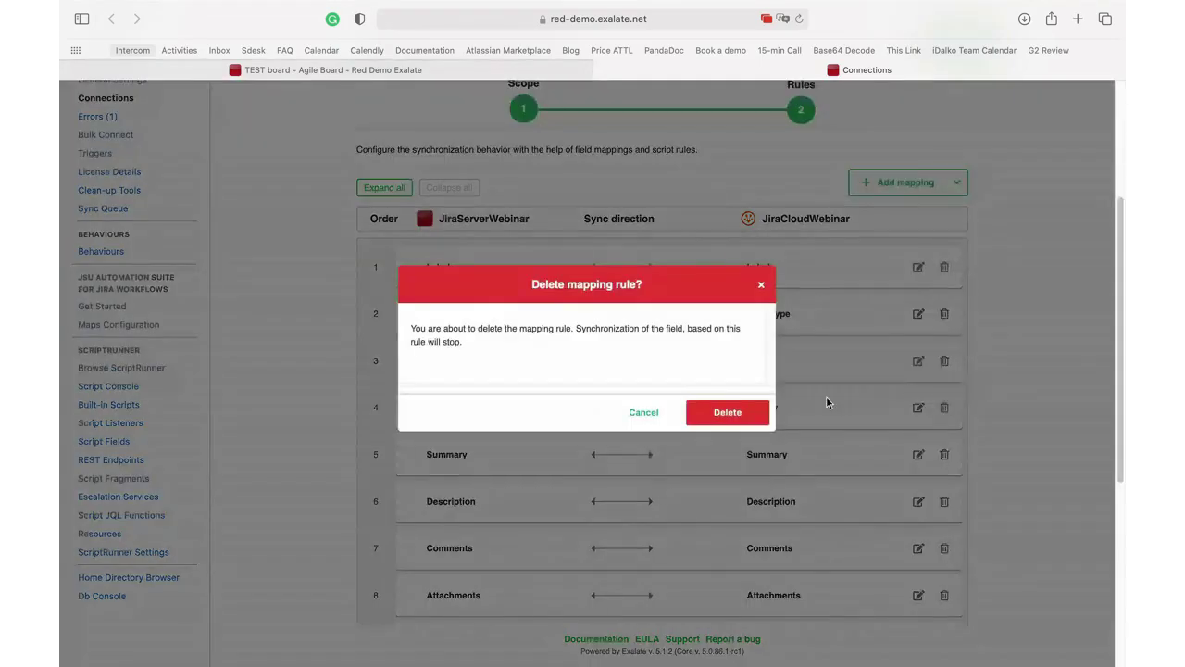
left_click(727, 415)
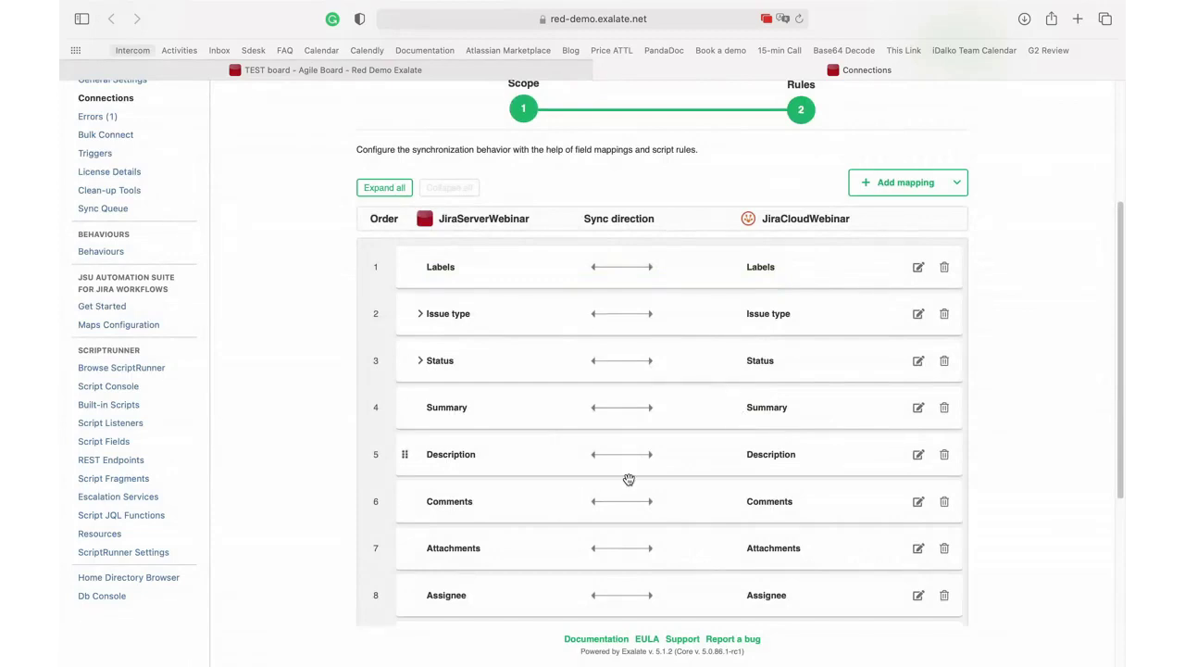
Add a value mapping to the Issue type rule that pairs Story in JiraServerWebinar with Subtask in JiraCloudWebinar.
scroll(616, 484, "down", 1)
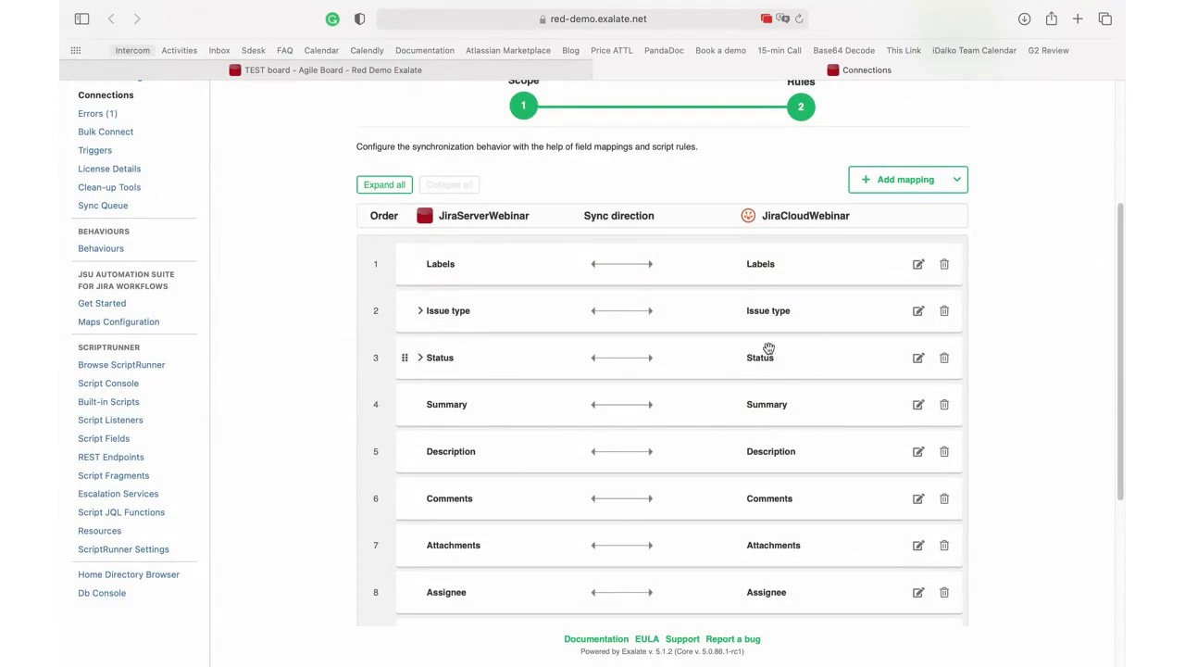
left_click(419, 315)
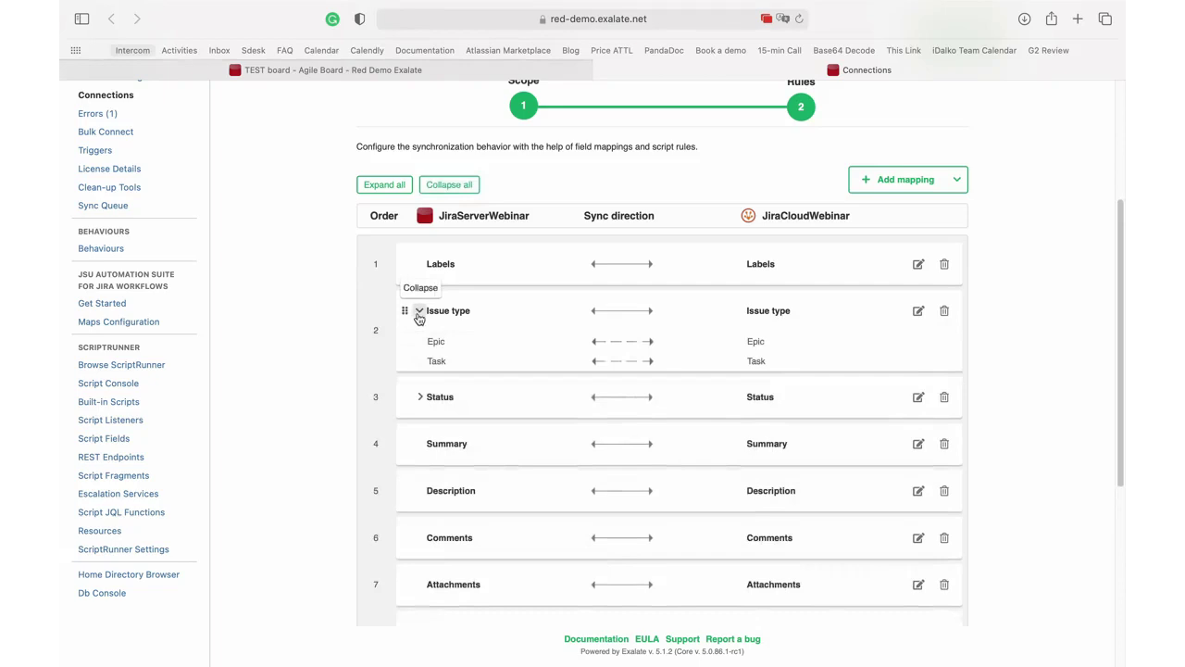
left_click(919, 313)
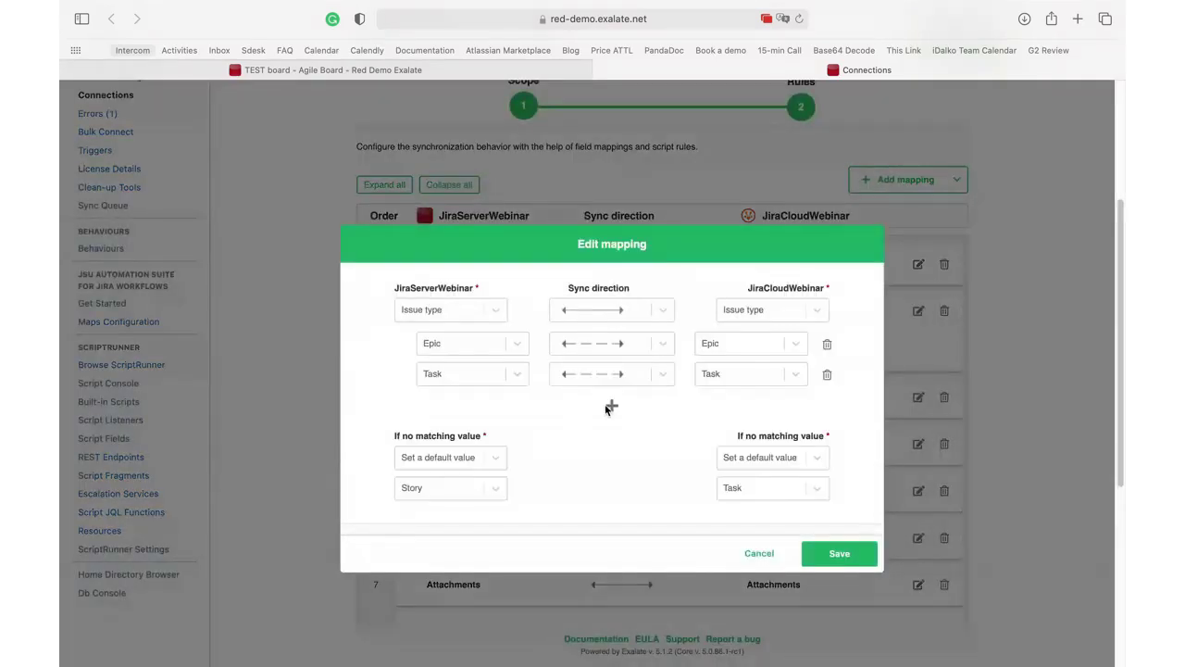
left_click(609, 405)
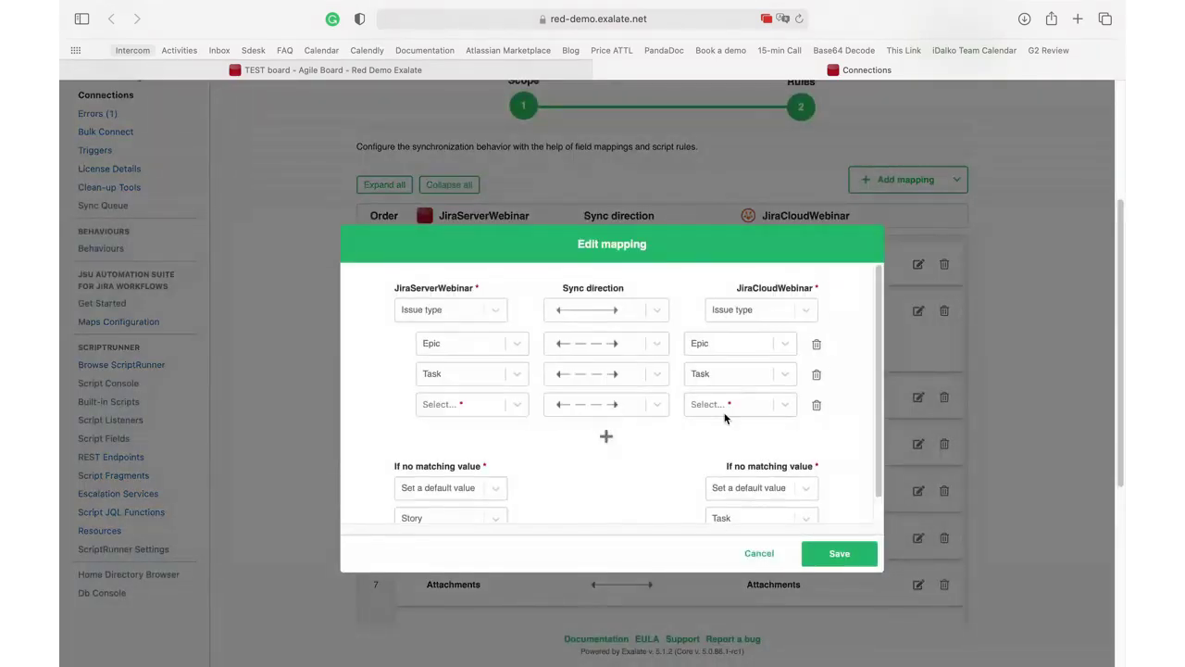
left_click(734, 413)
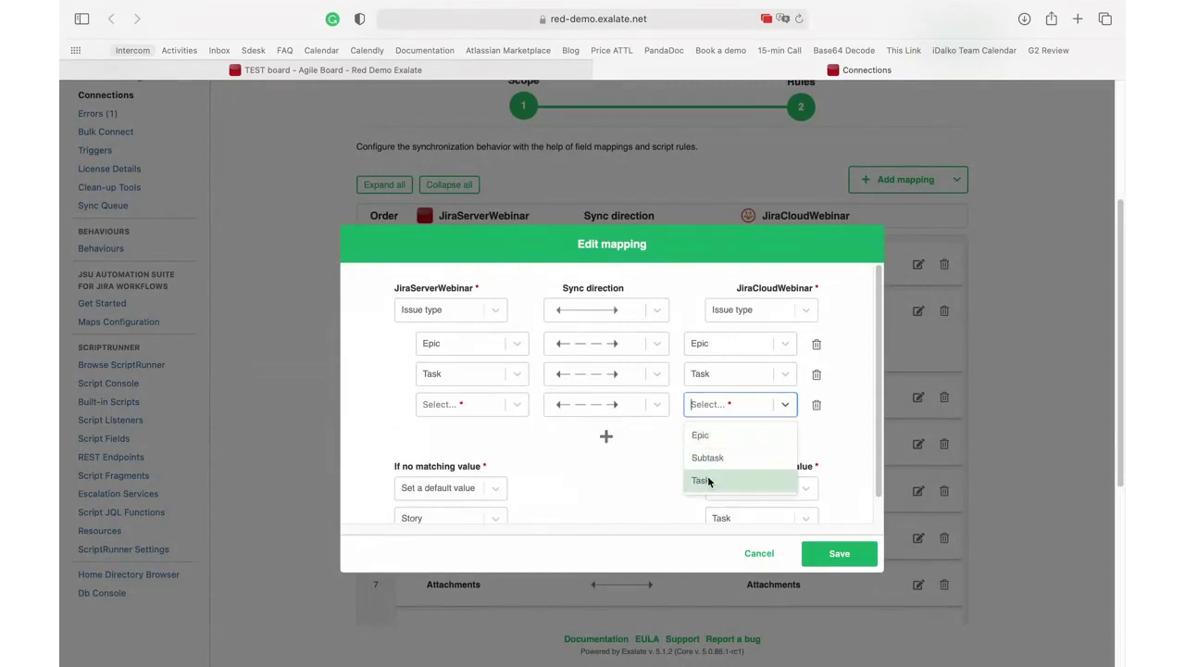
left_click(729, 459)
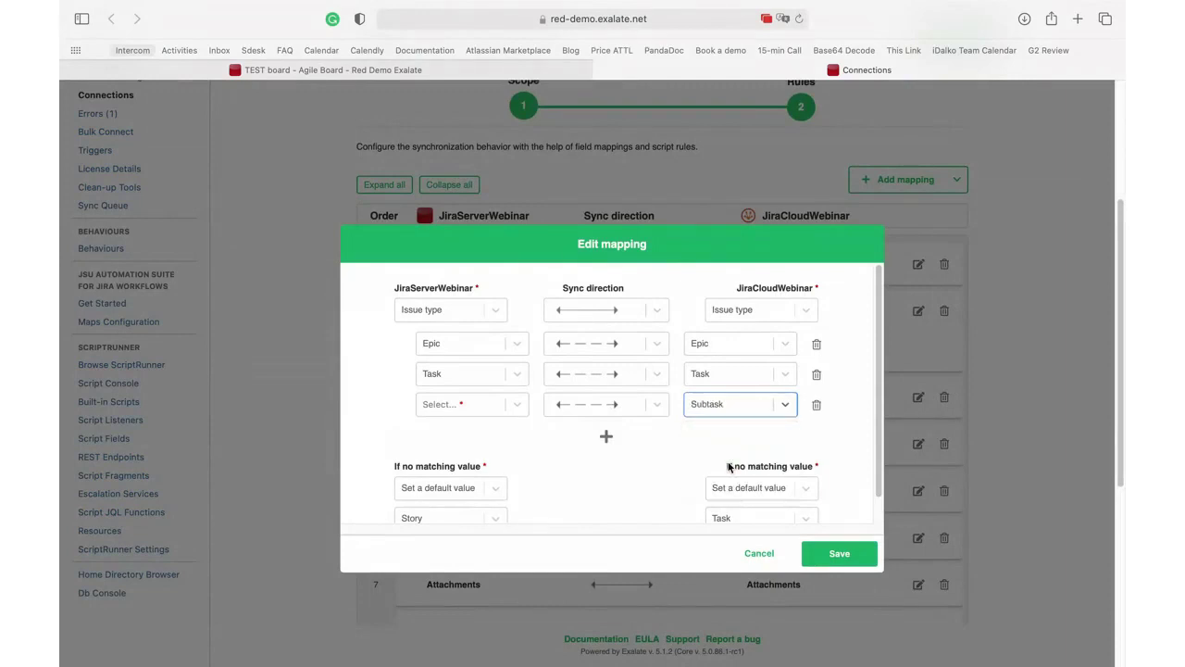
left_click(491, 405)
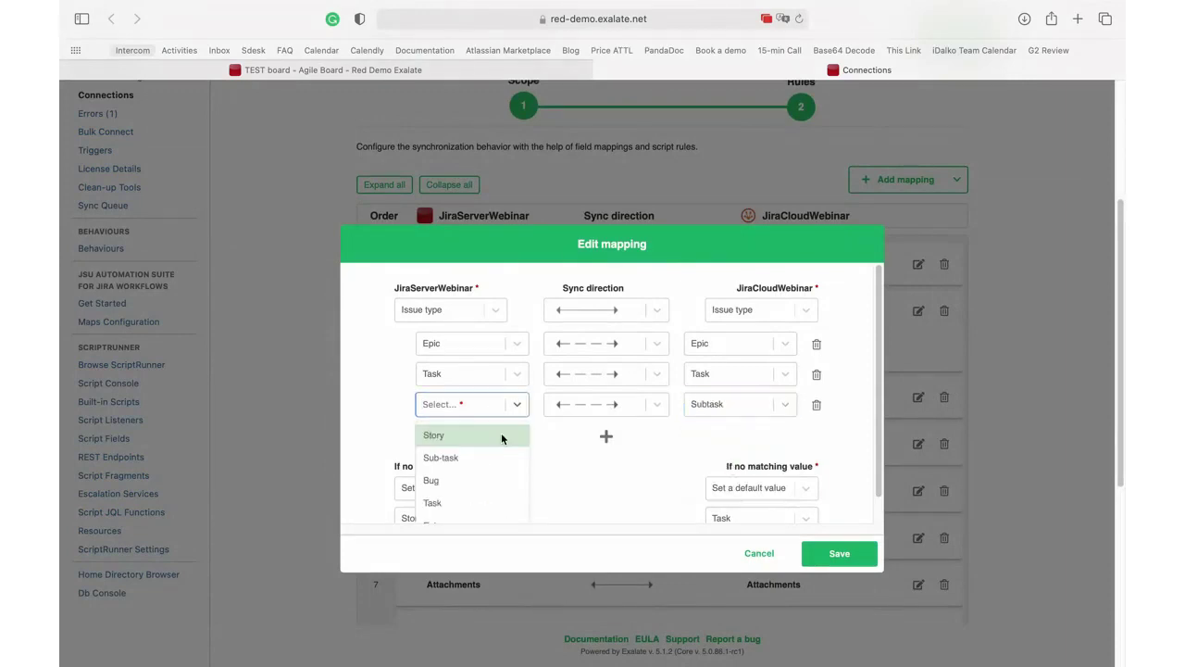
left_click(481, 500)
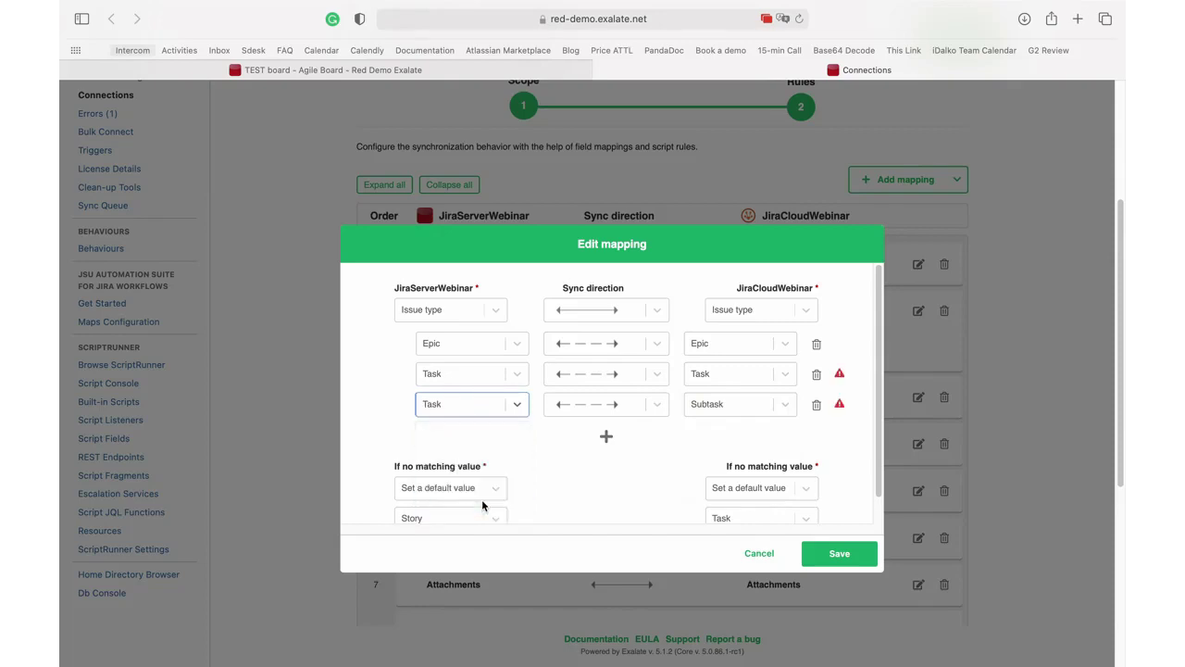
left_click(514, 412)
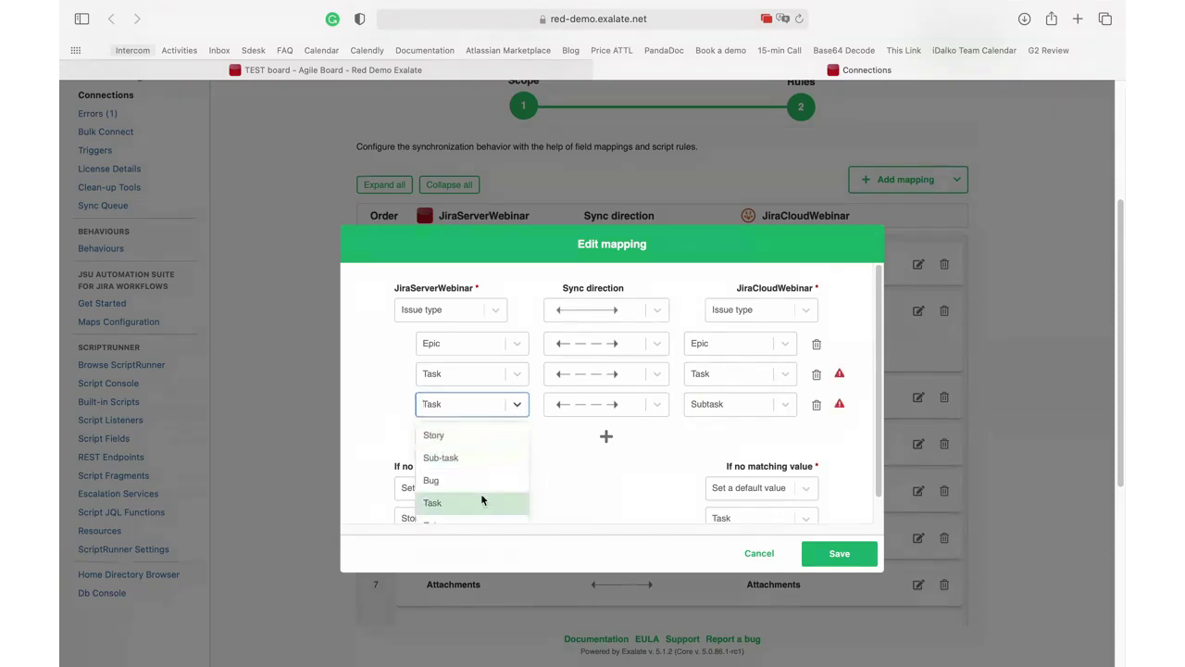
left_click(458, 434)
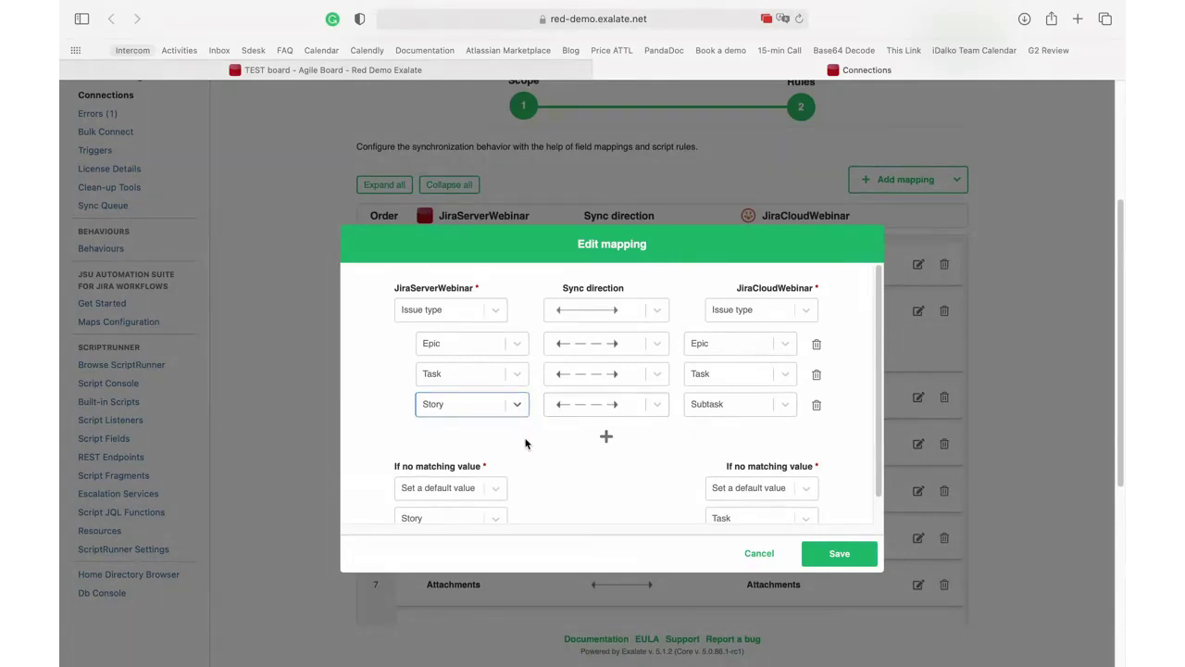
Remove the Story to Subtask value mapping from the Issue type rule.
scroll(528, 446, "down", 1)
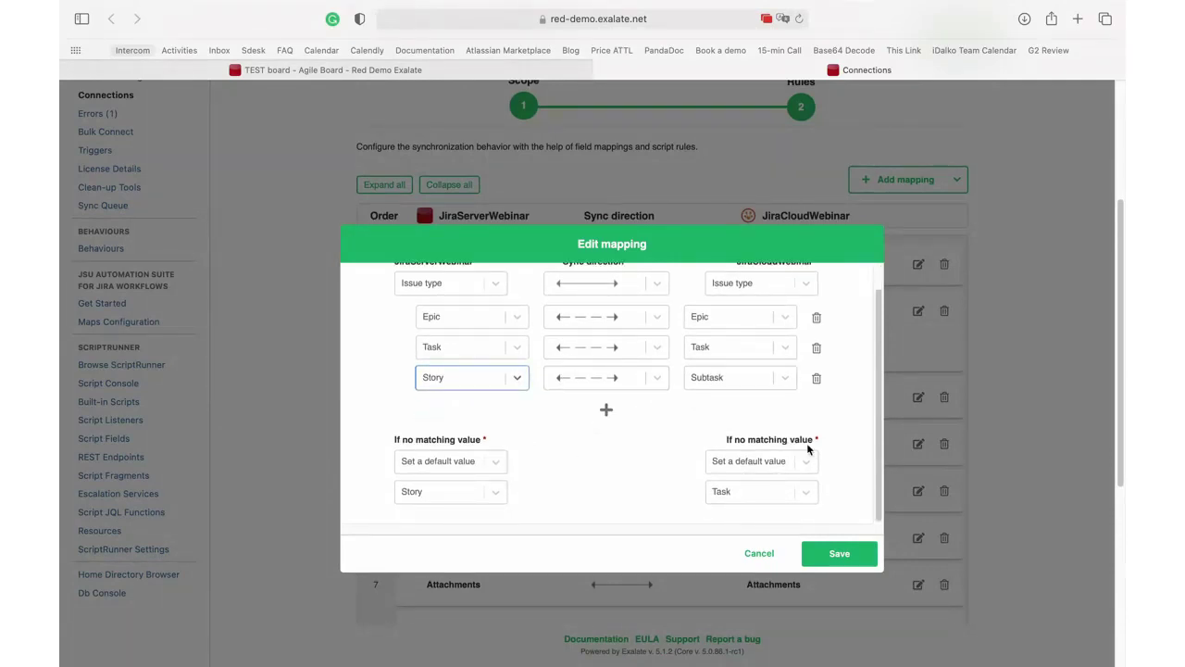
scroll(759, 418, "up", 1)
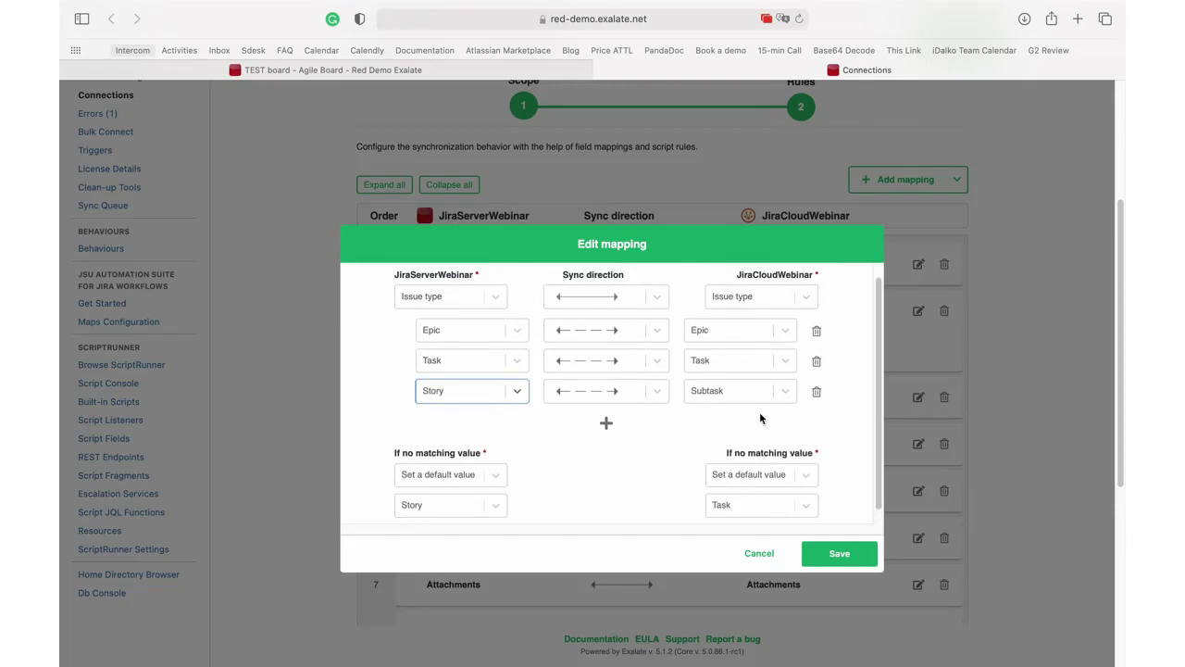
left_click(463, 394)
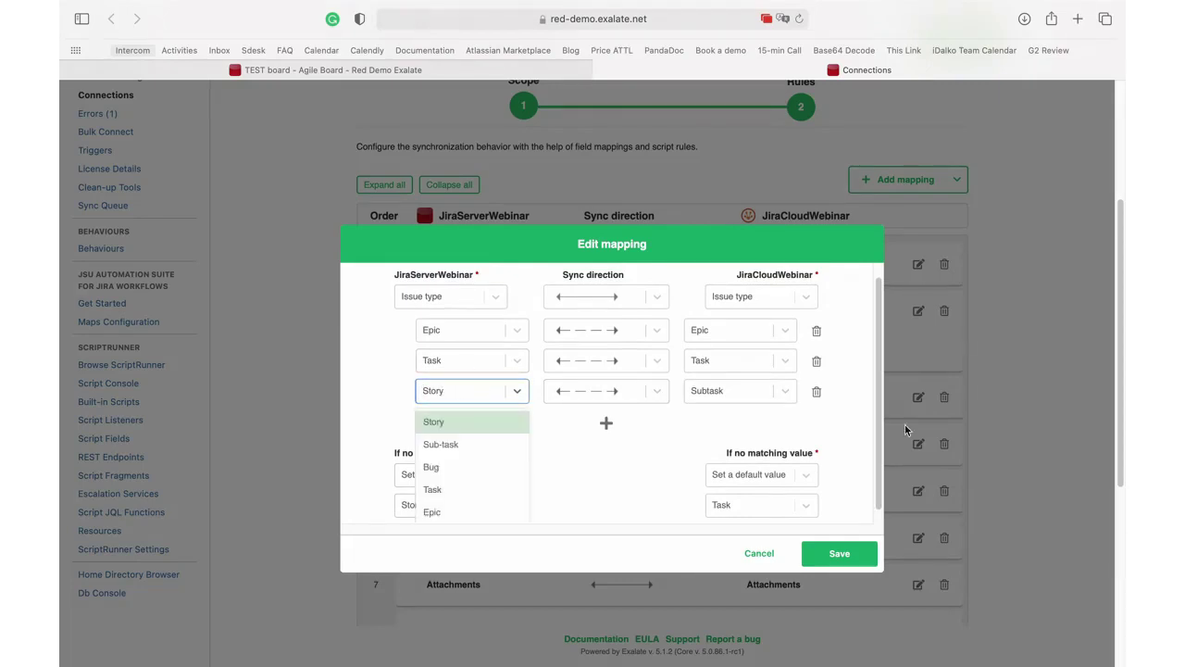
left_click(817, 394)
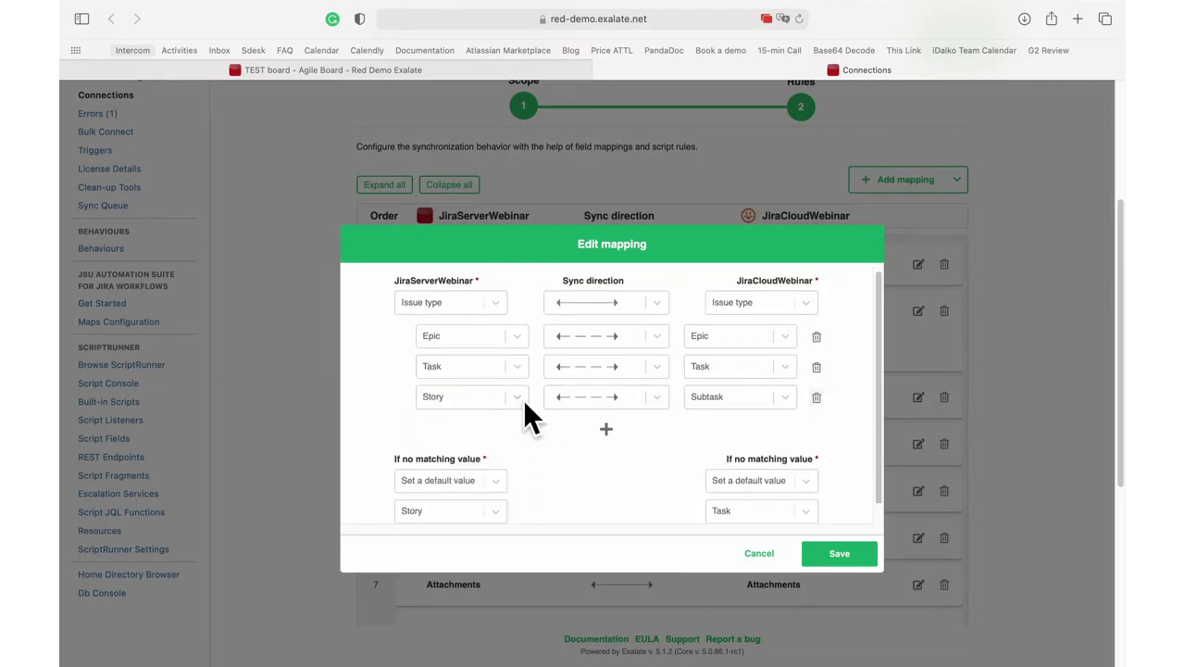
left_click(816, 397)
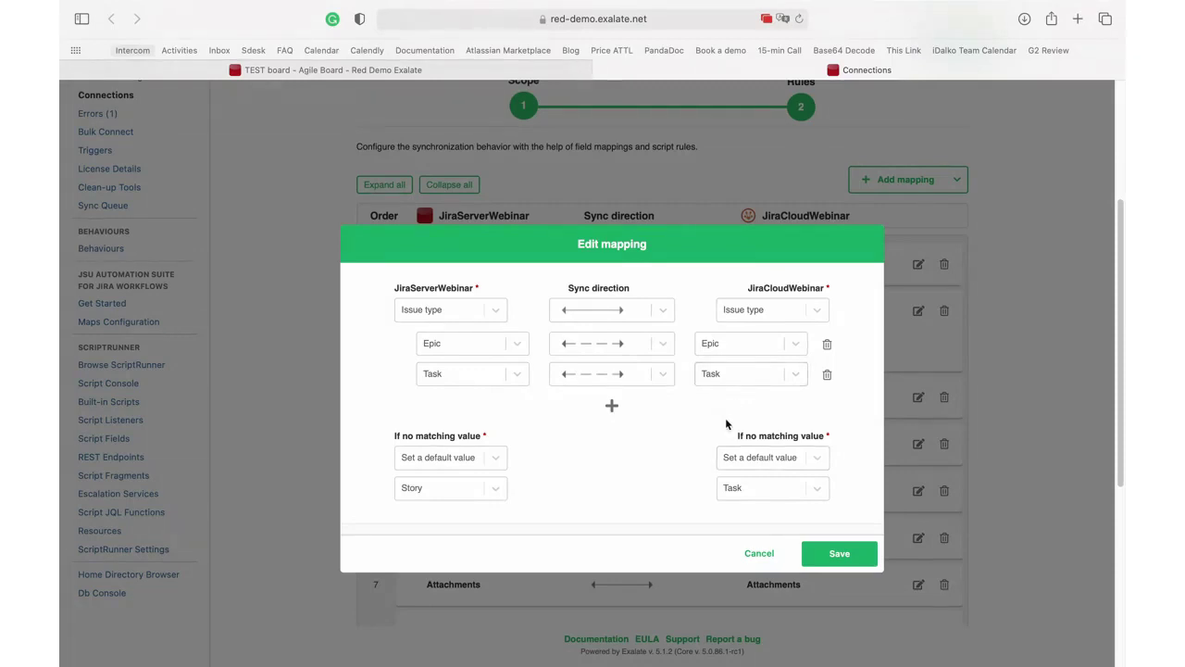
Try the JiraServerWebinar no-matching-value options with a default value of Story, and close the Issue type mapping without saving.
left_click(494, 458)
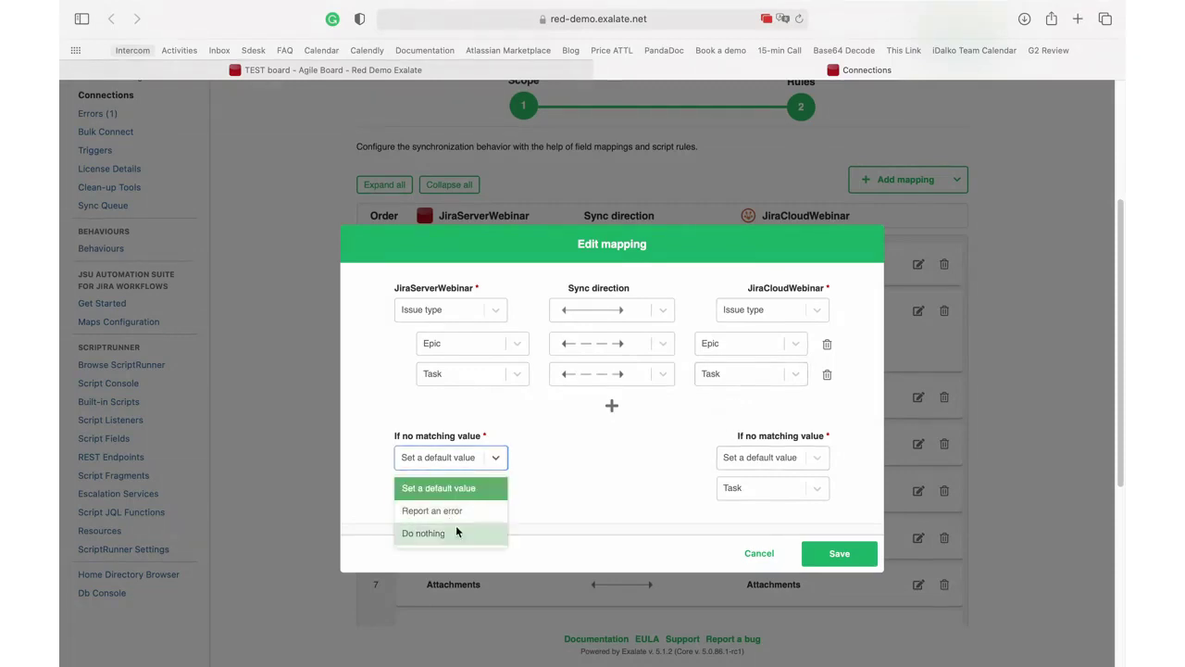
left_click(439, 488)
left_click(481, 488)
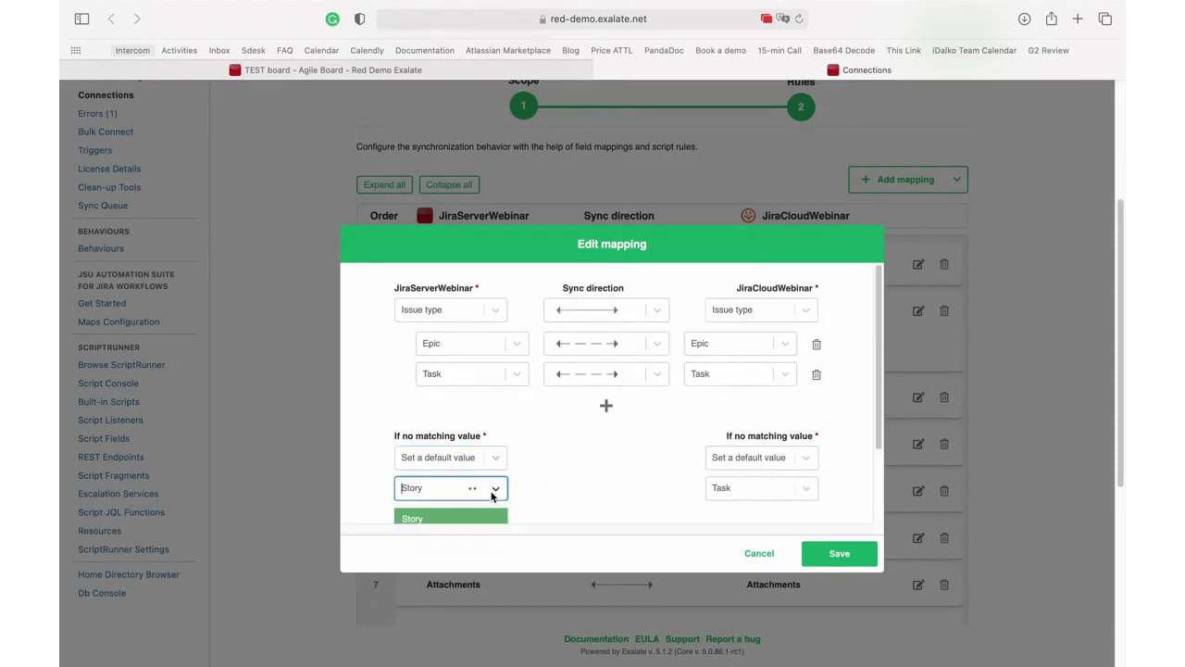
left_click(433, 516)
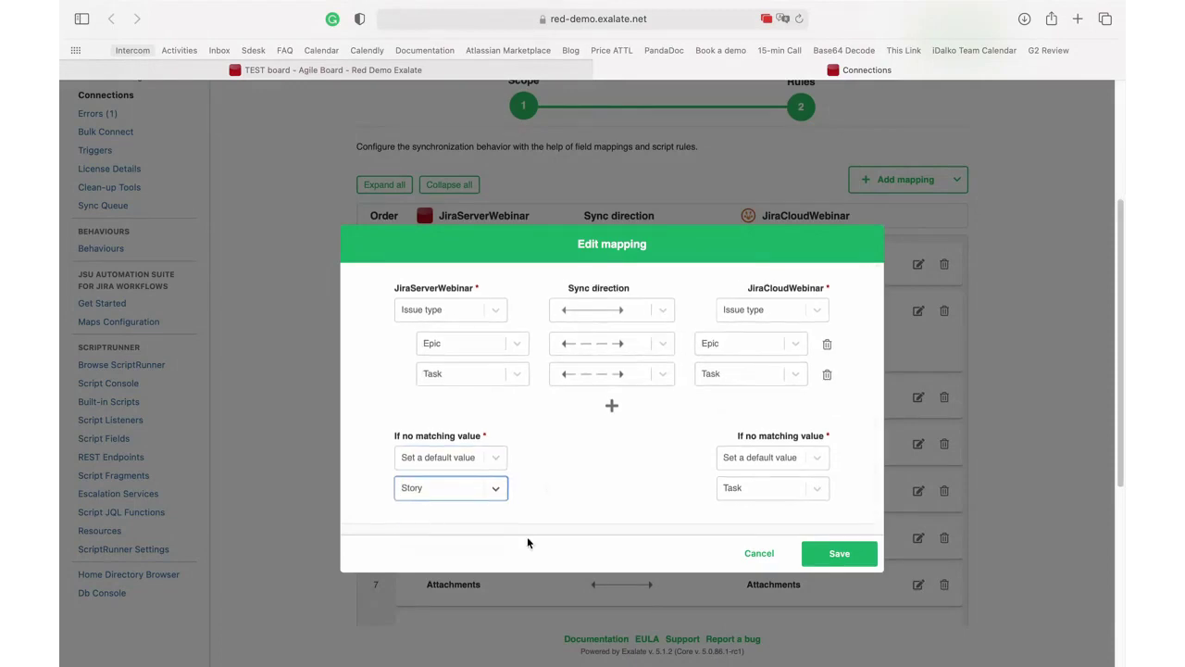
left_click(478, 458)
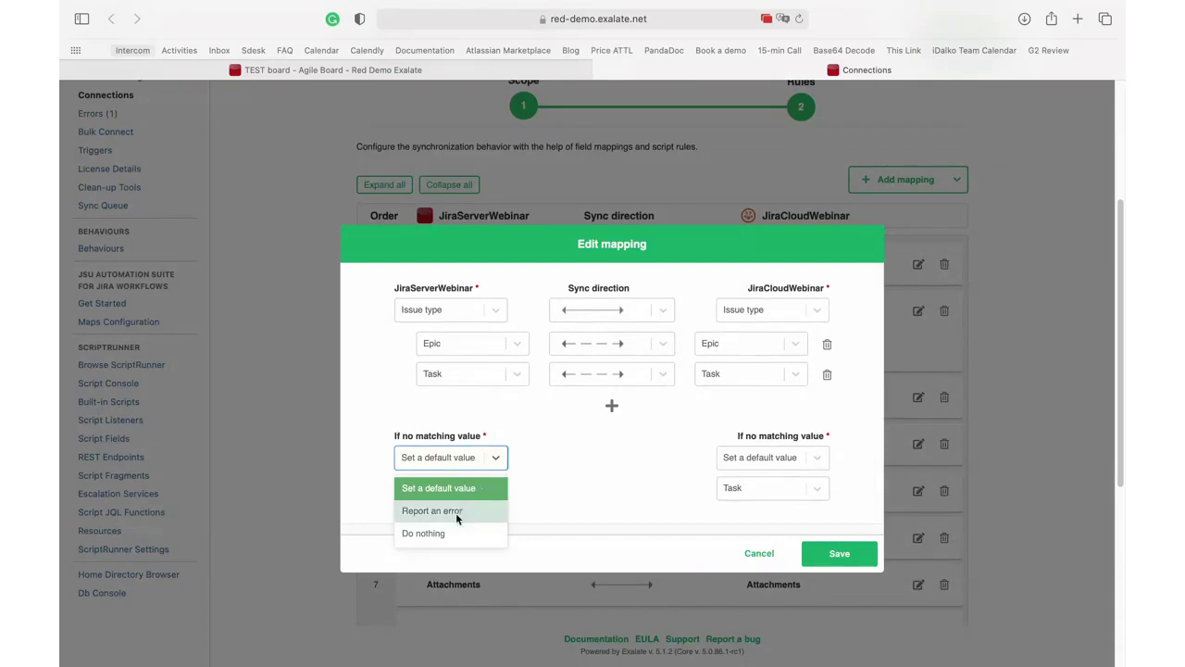
left_click(556, 492)
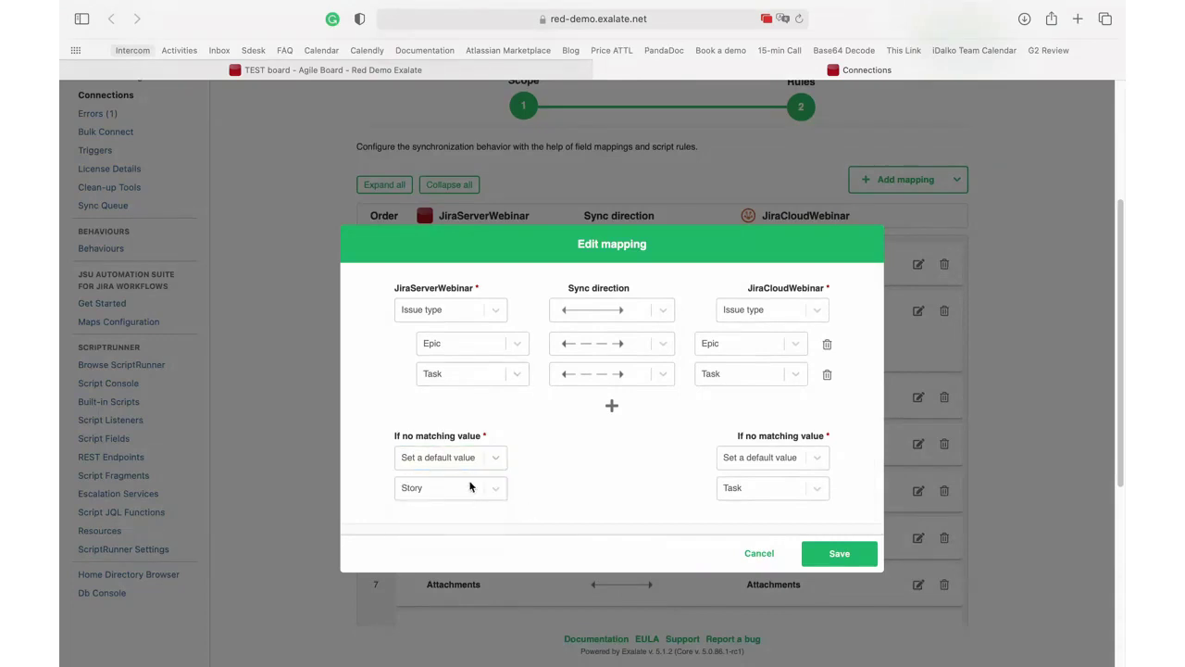
left_click(759, 555)
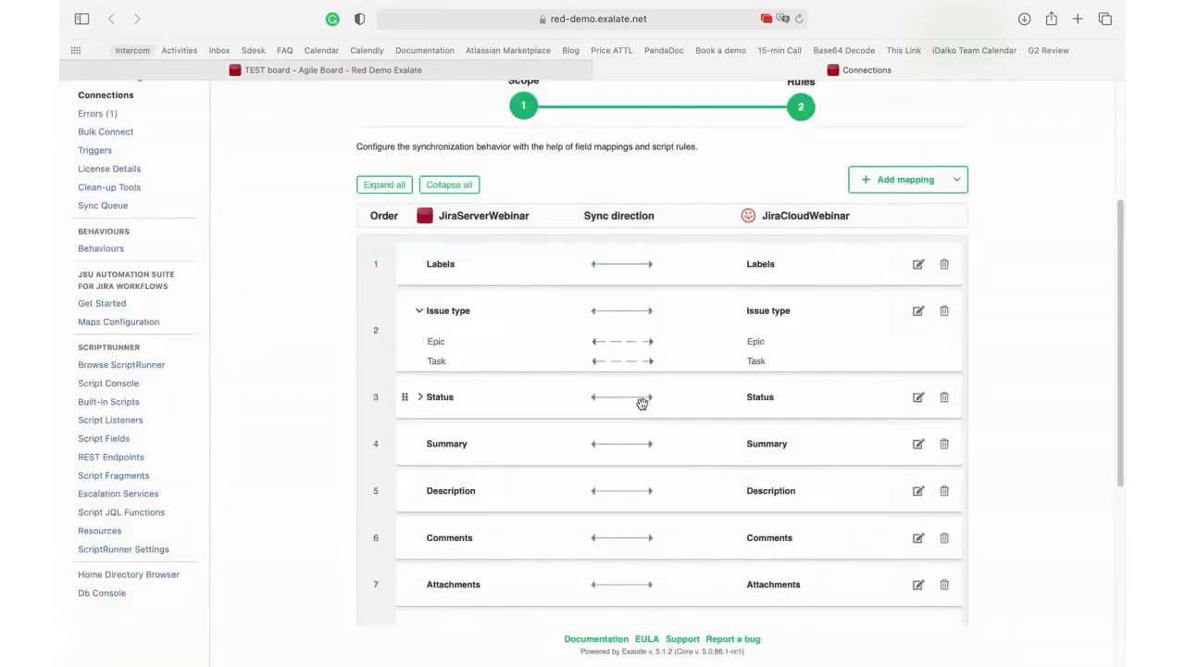
Start adding a new field mapping to the connection's sync rules.
scroll(495, 431, "down", 1)
scroll(481, 430, "down", 1)
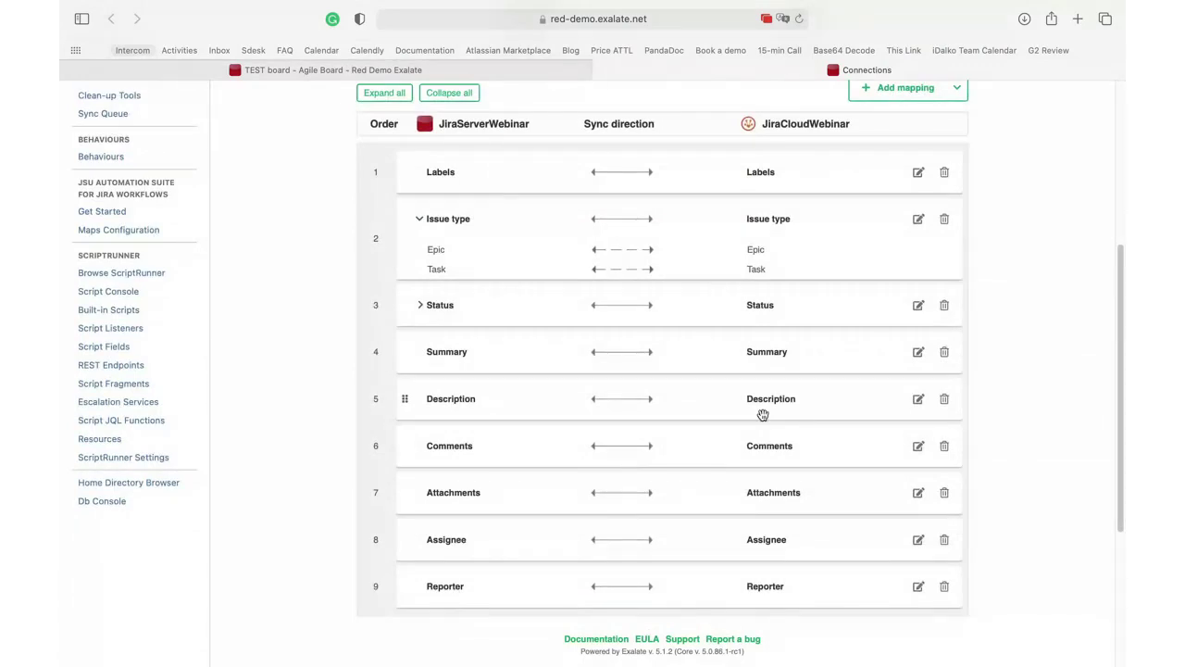
scroll(762, 415, "up", 2)
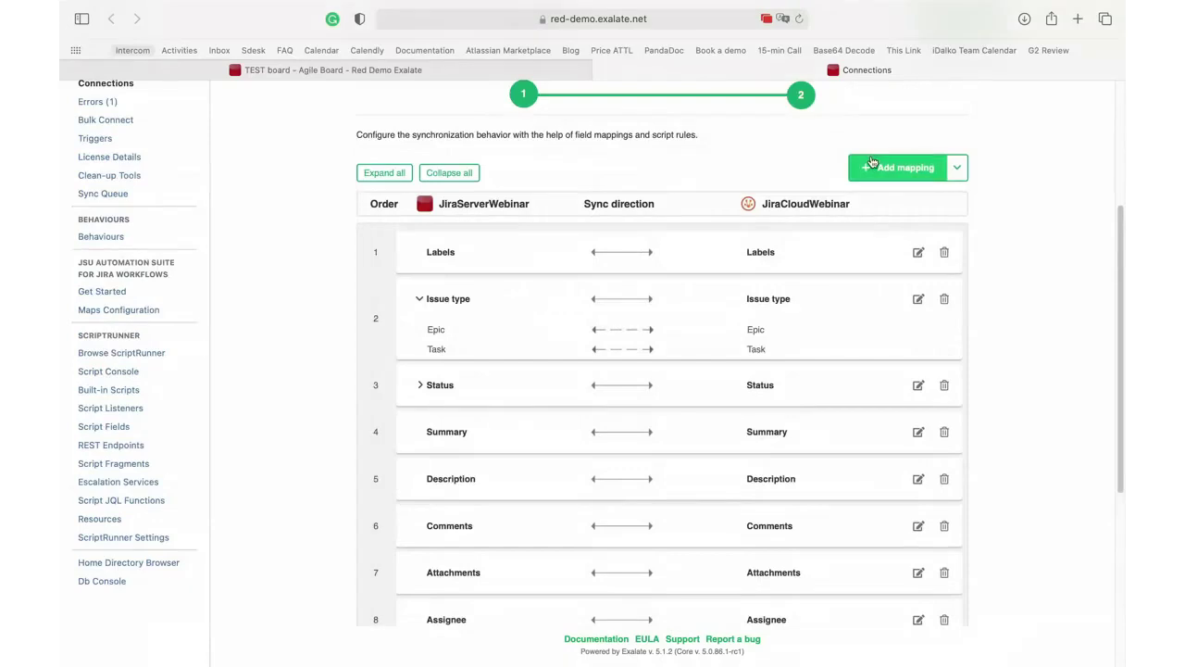
left_click(882, 170)
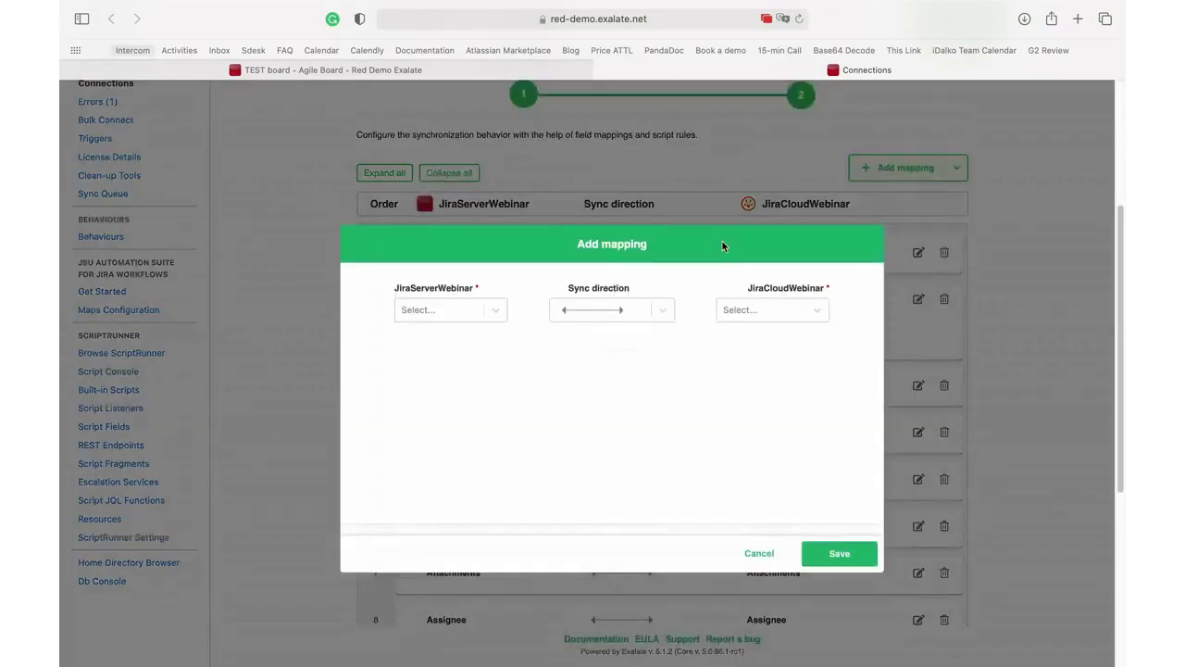
Examine which fields can be mapped on the JiraServerWebinar side and on the JiraCloudWebinar side.
left_click(496, 313)
scroll(468, 394, "down", 2)
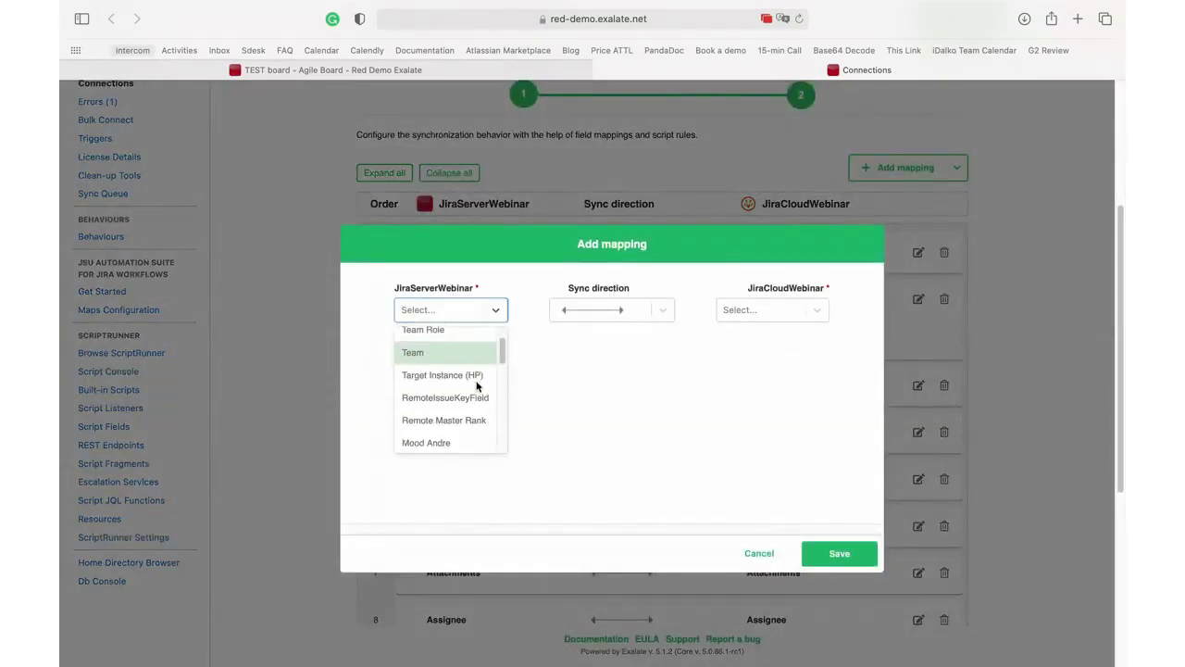
scroll(468, 408, "down", 3)
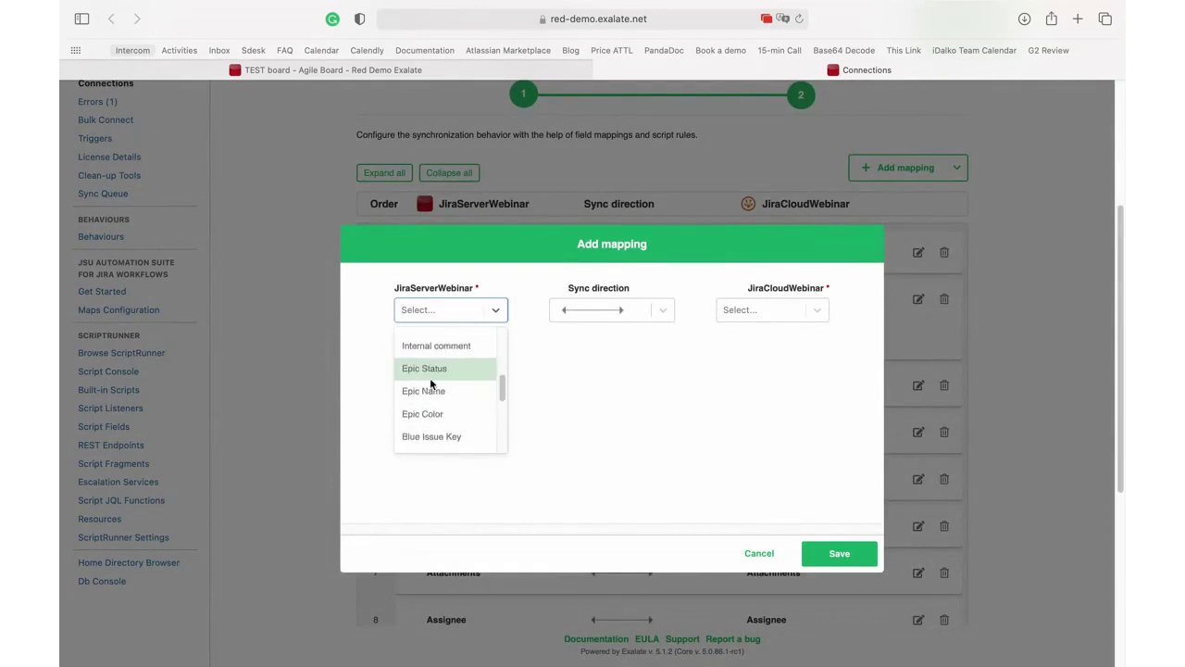
right_click(441, 392)
key("Escape")
left_click(463, 308)
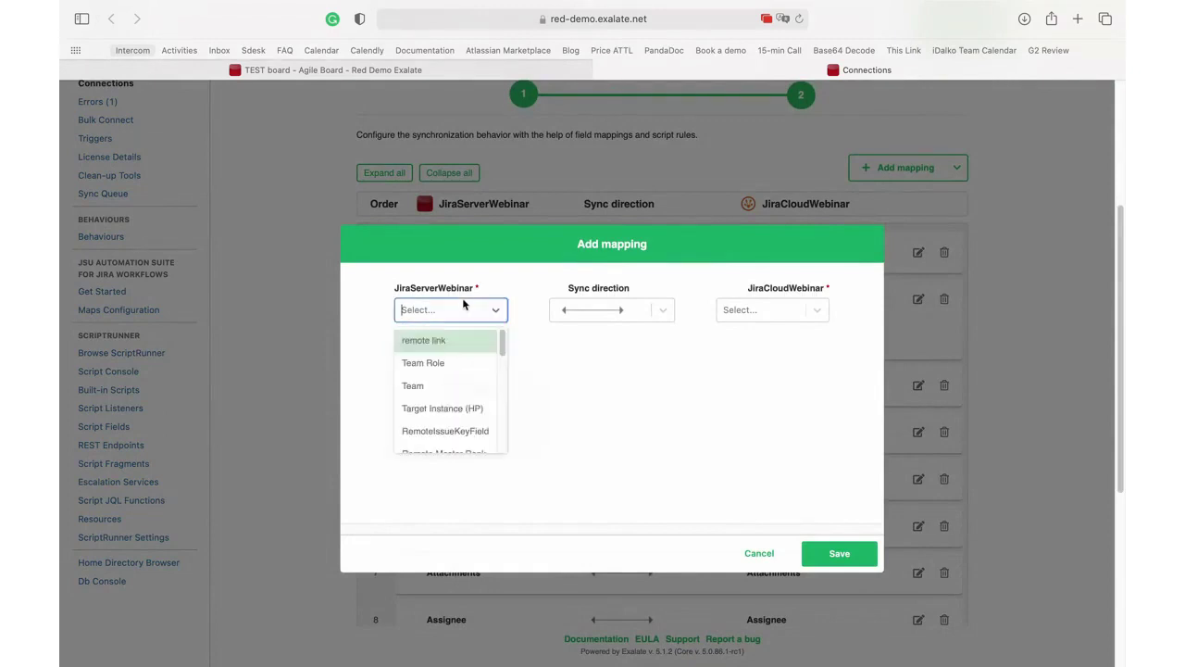
left_click(778, 300)
scroll(754, 399, "down", 2)
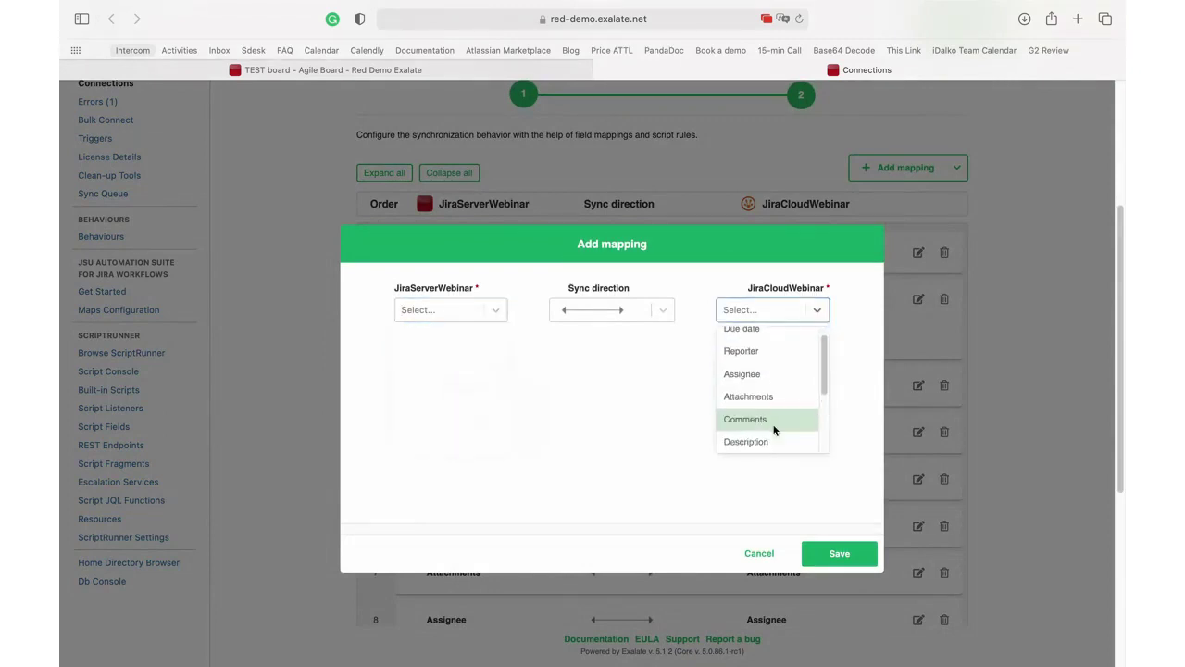
scroll(767, 439, "down", 3)
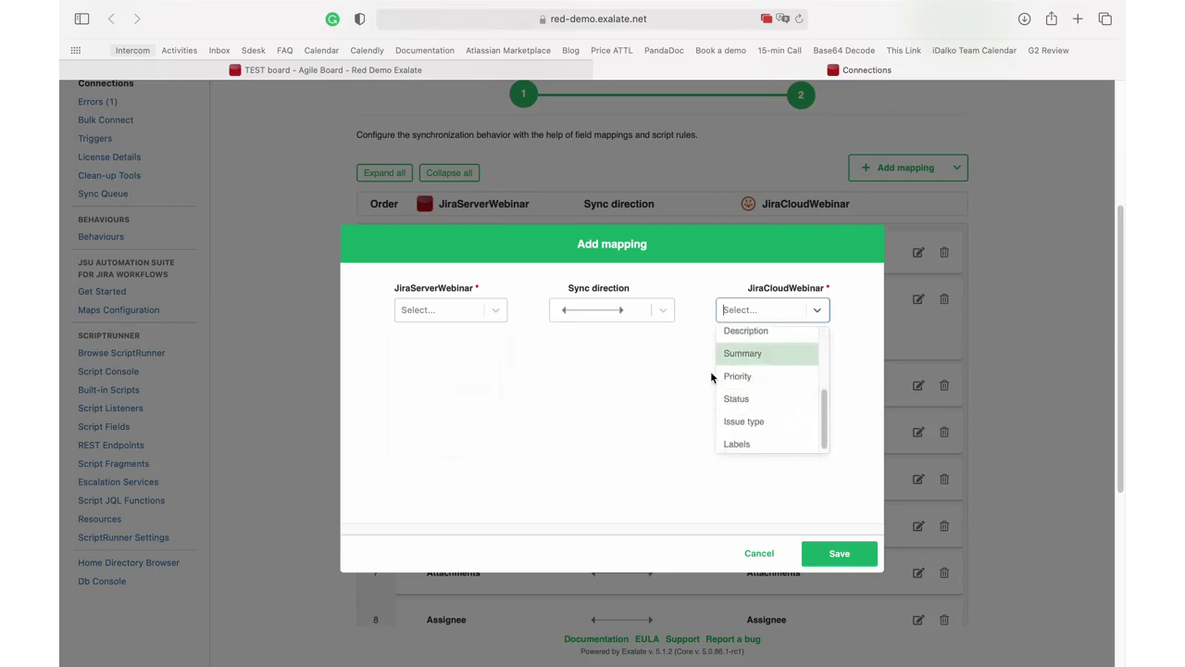
Try both one-way sync directions for the new mapping, and cancel the mapping without saving.
left_click(662, 309)
left_click(602, 375)
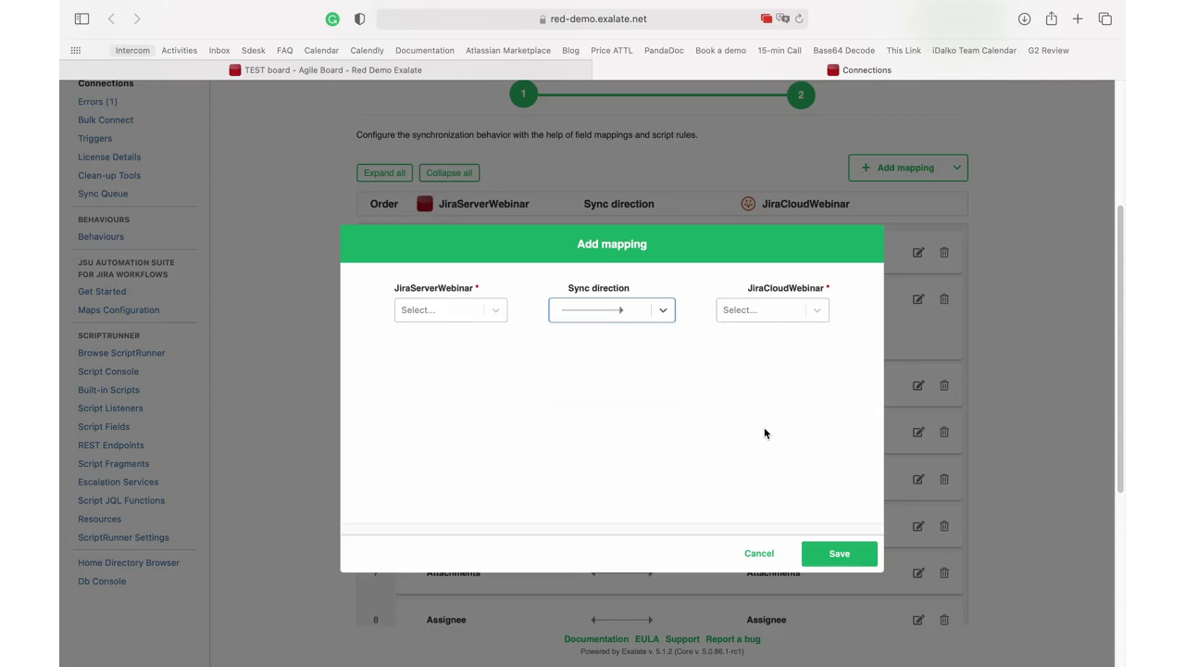
left_click(605, 313)
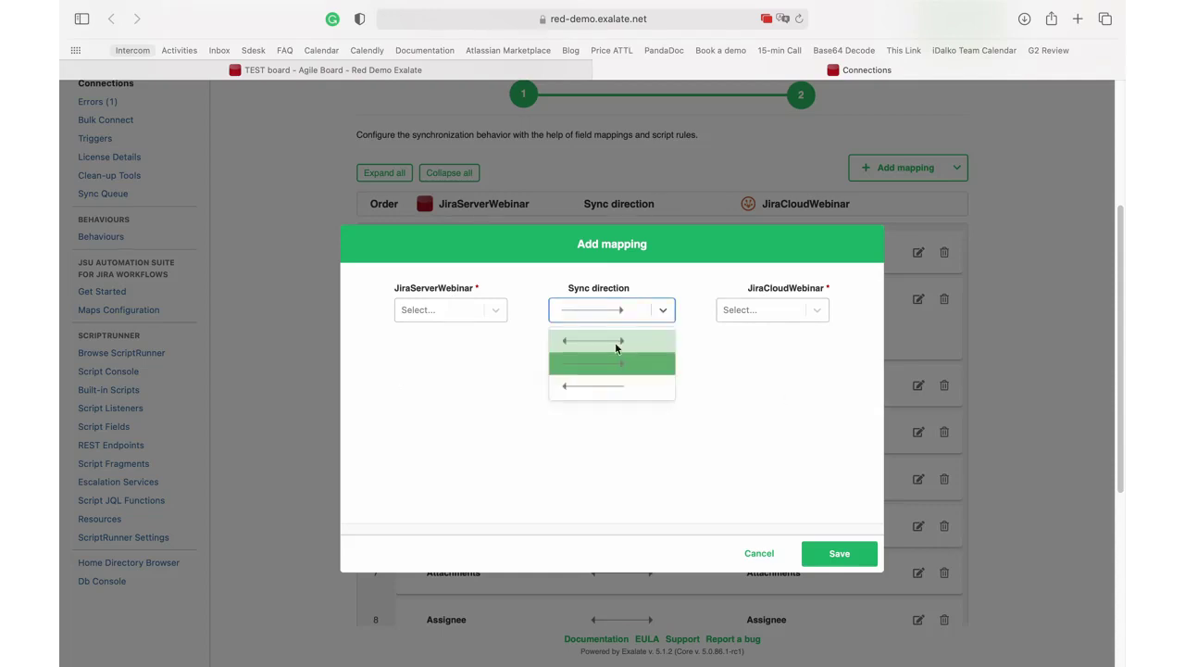
left_click(606, 395)
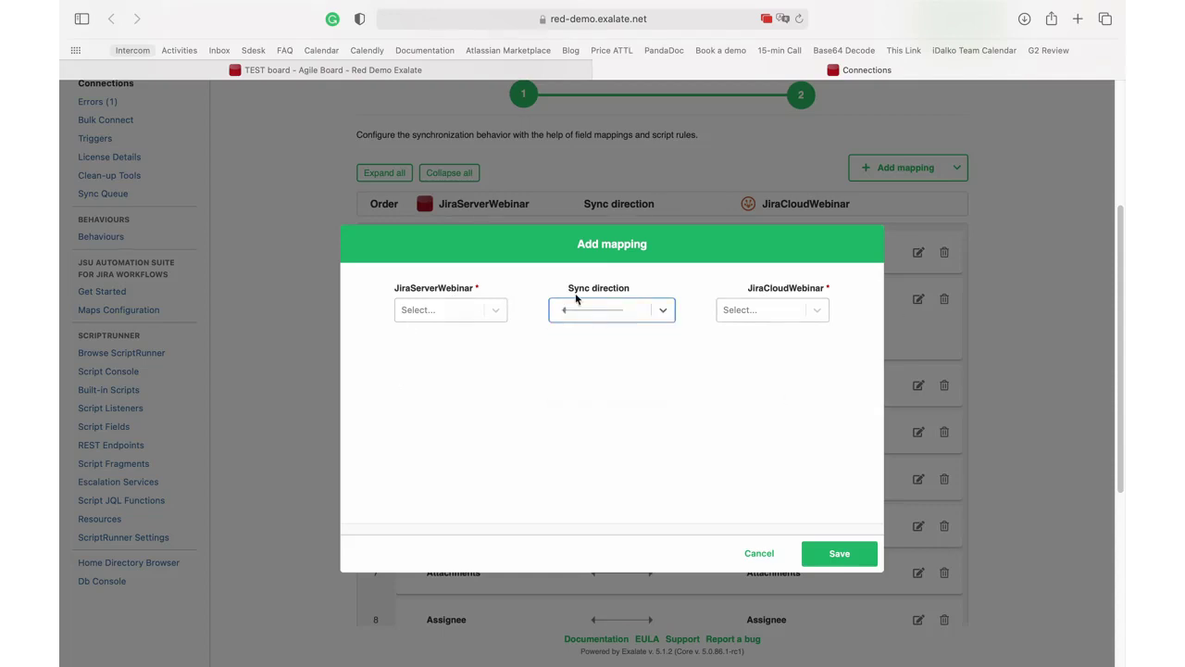
left_click(646, 309)
left_click(614, 356)
left_click(761, 554)
Collapse the Issue type mapping's value details and publish the connection's sync rules.
scroll(821, 343, "up", 5)
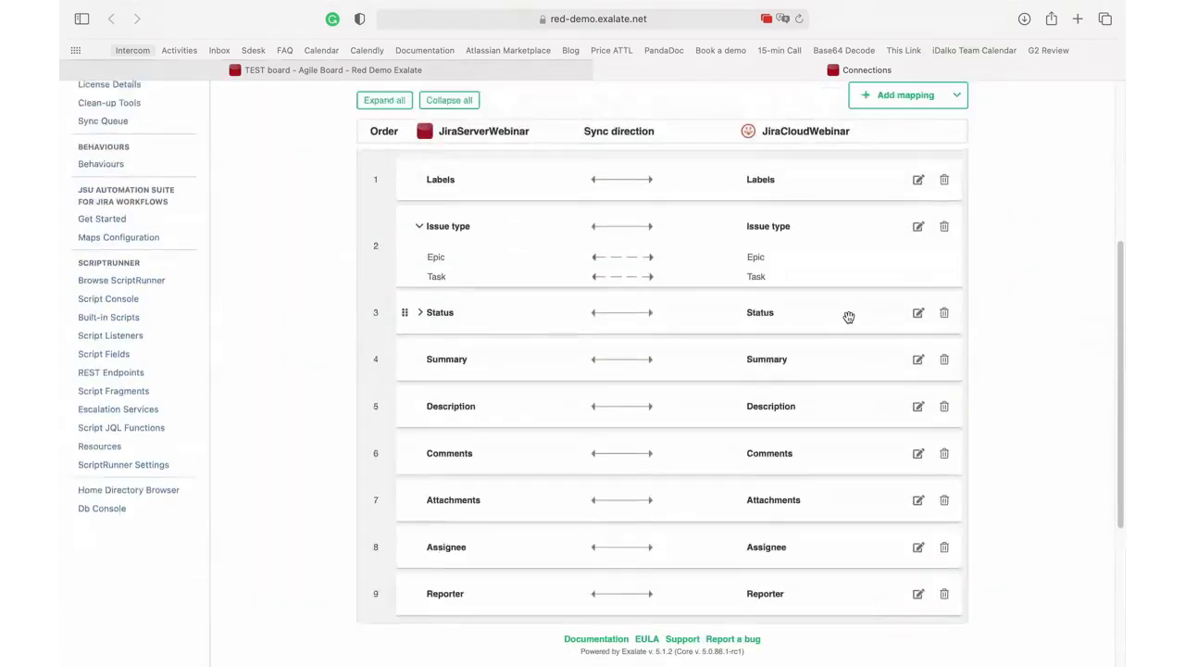
scroll(848, 316, "up", 3)
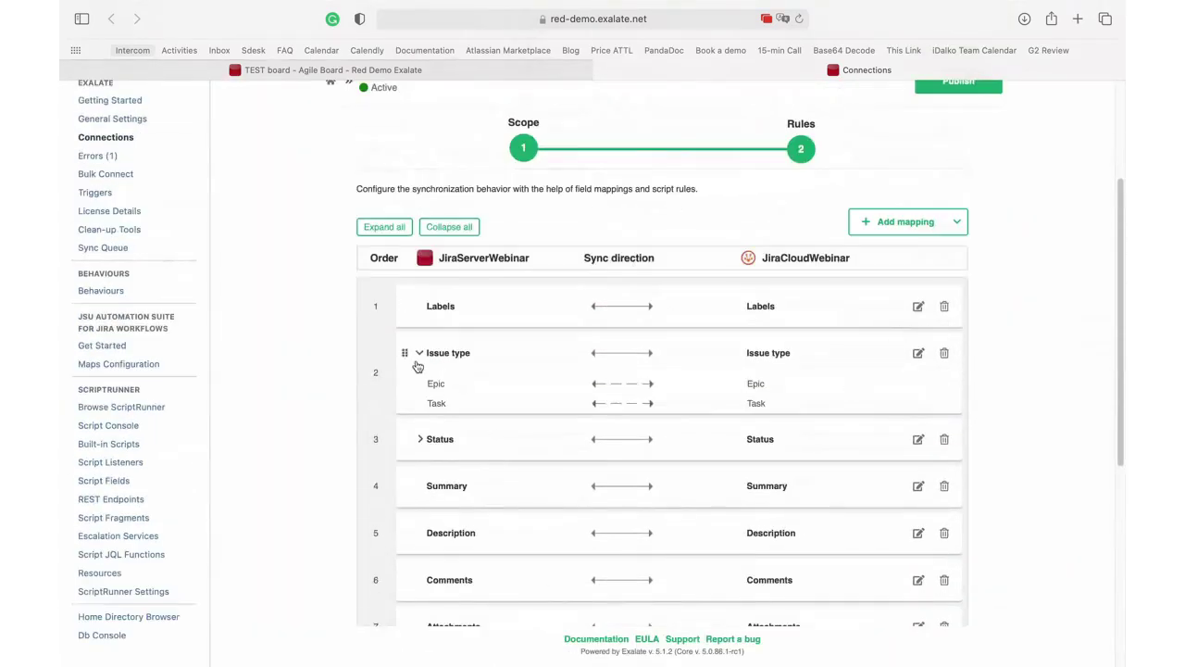
left_click(418, 356)
scroll(815, 445, "down", 3)
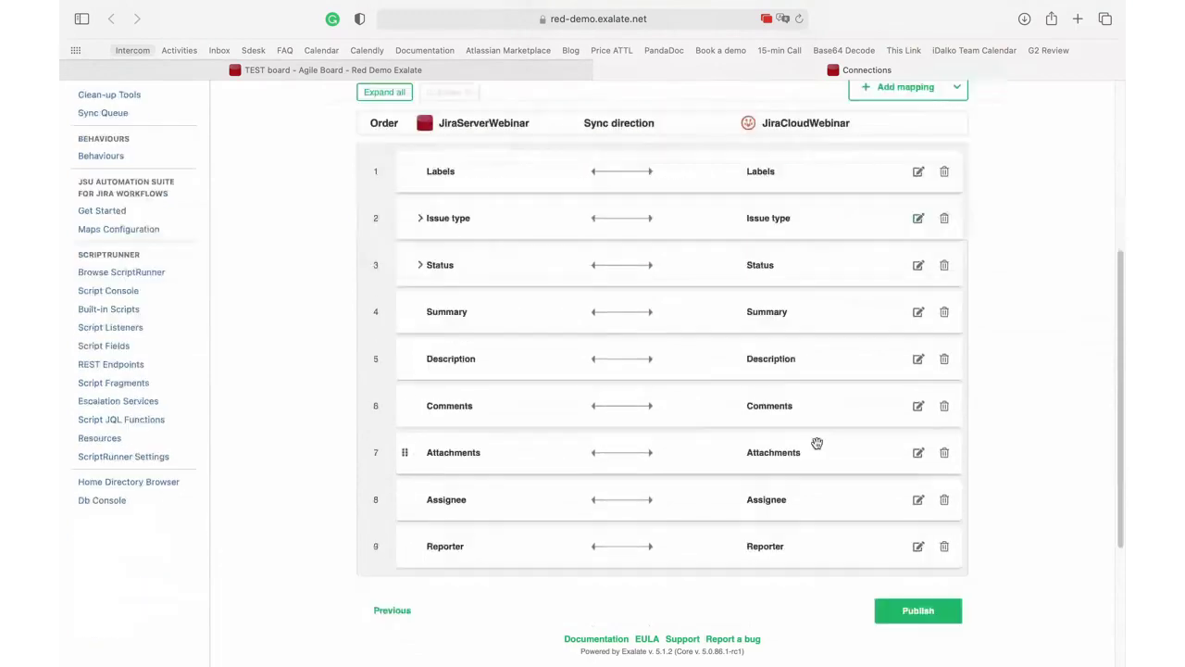
left_click(901, 616)
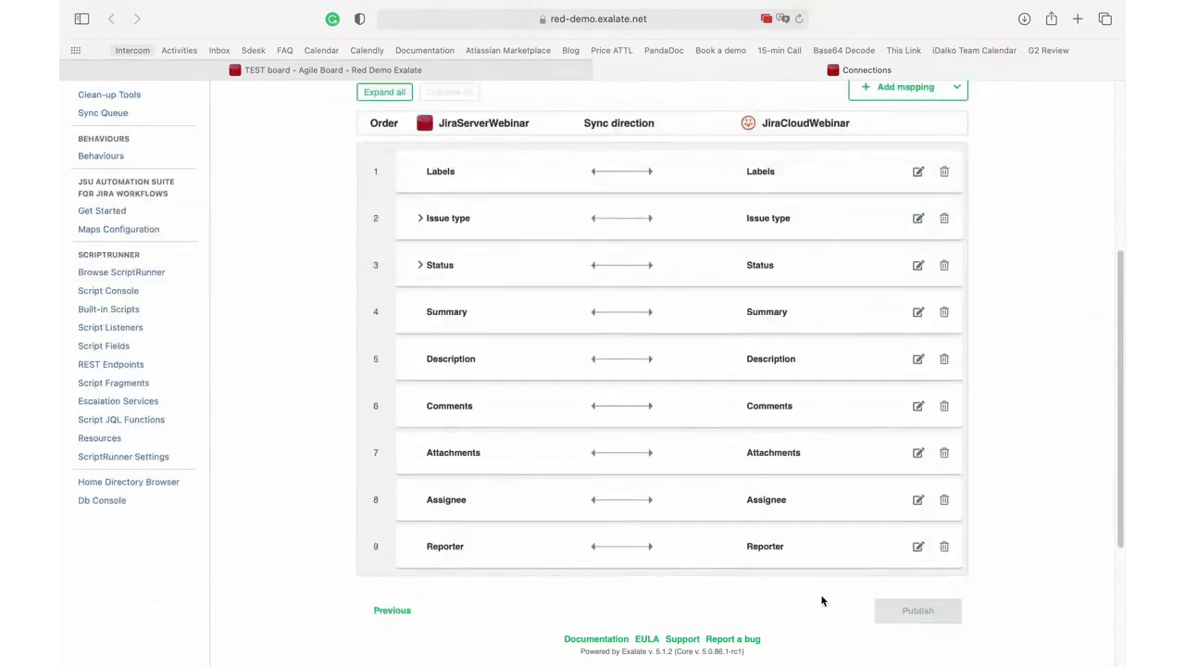
scroll(880, 463, "up", 3)
scroll(921, 348, "up", 3)
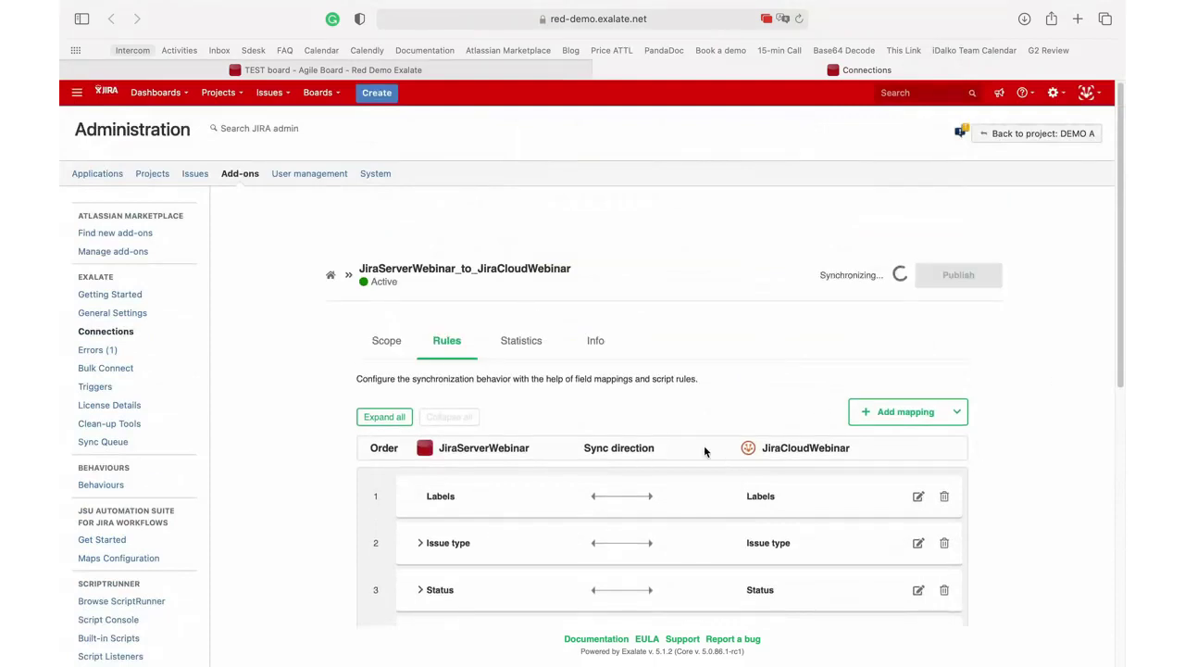
scroll(705, 447, "down", 1)
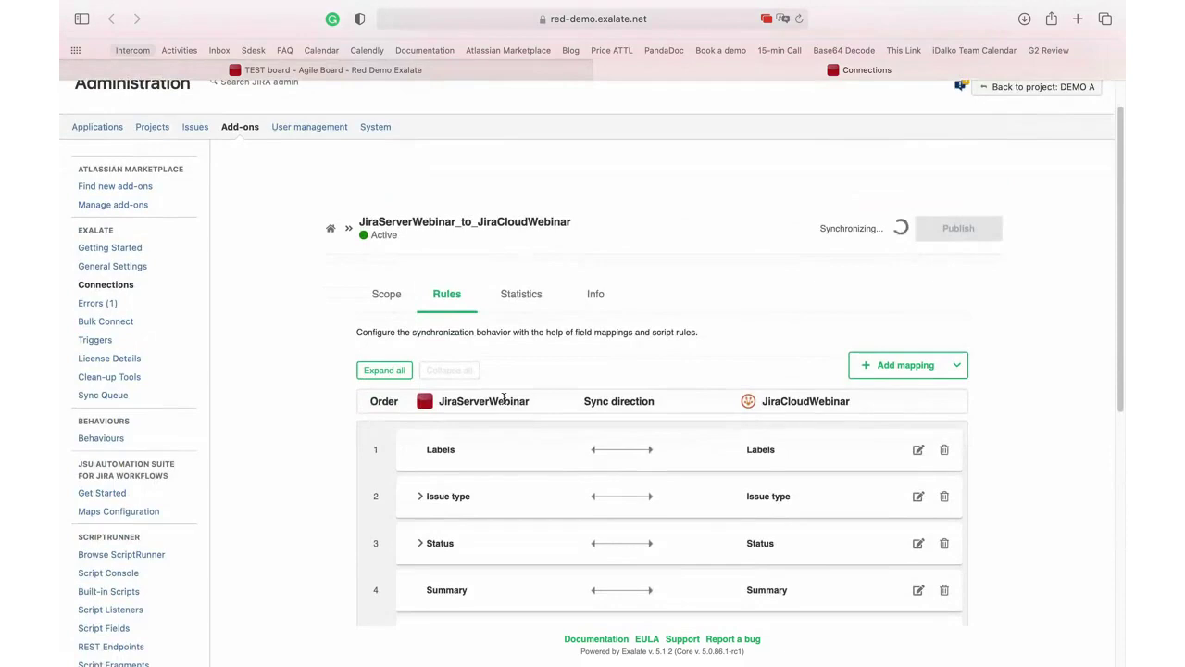
scroll(504, 398, "down", 3)
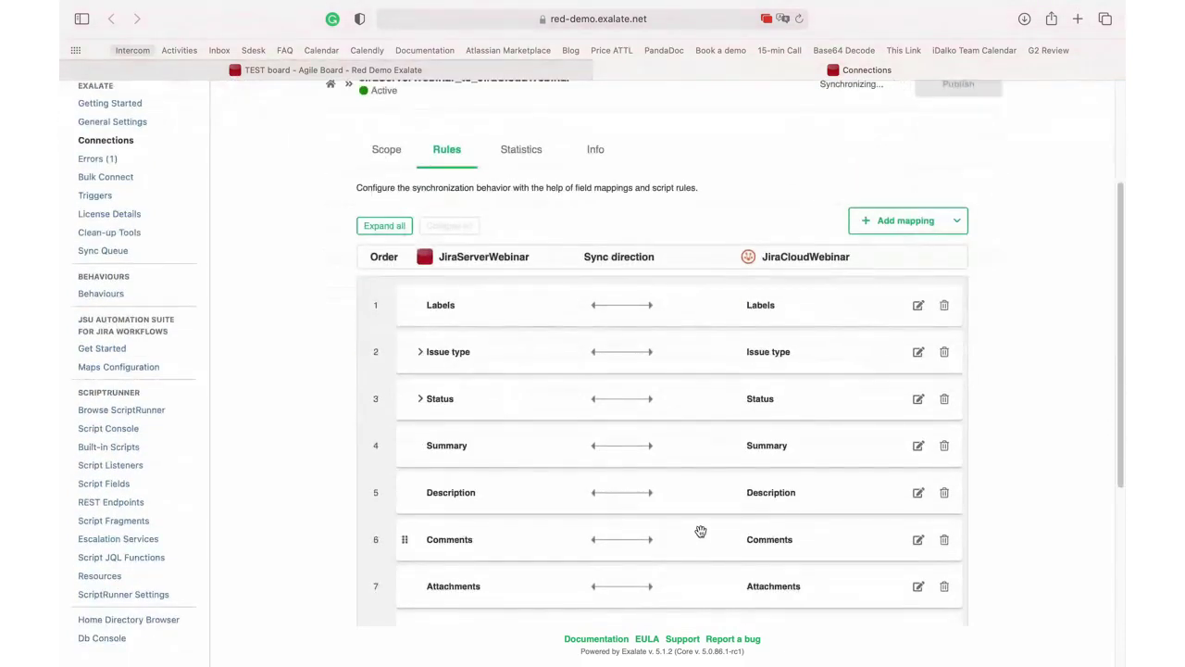
scroll(466, 336, "up", 1)
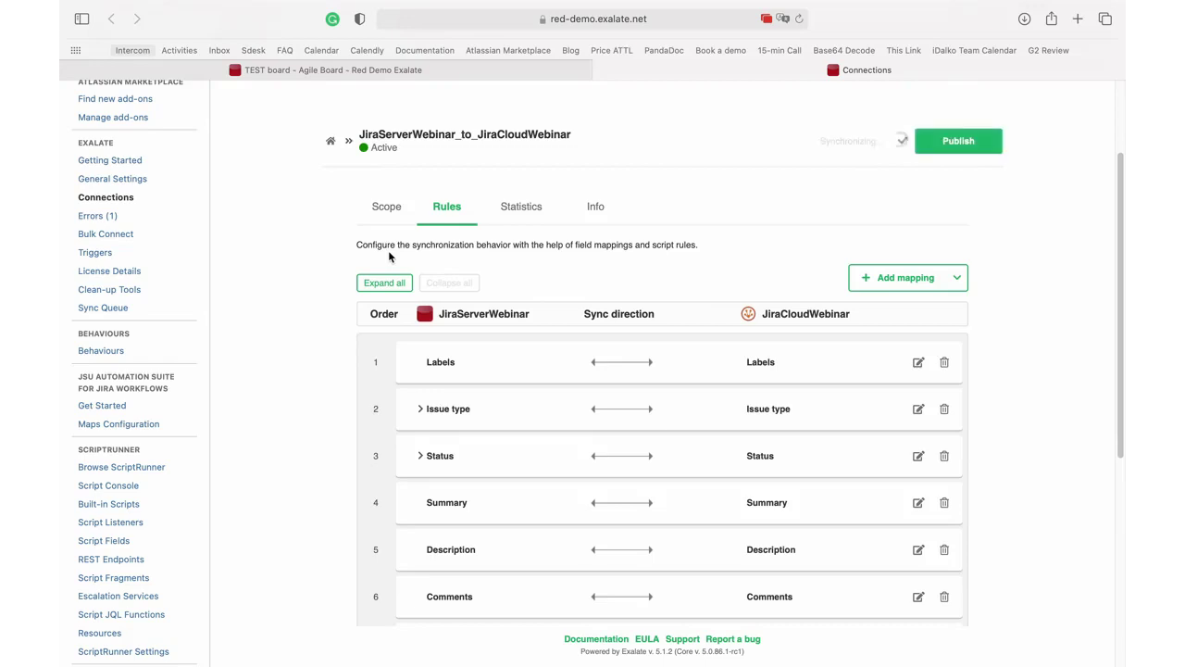
scroll(841, 156, "up", 1)
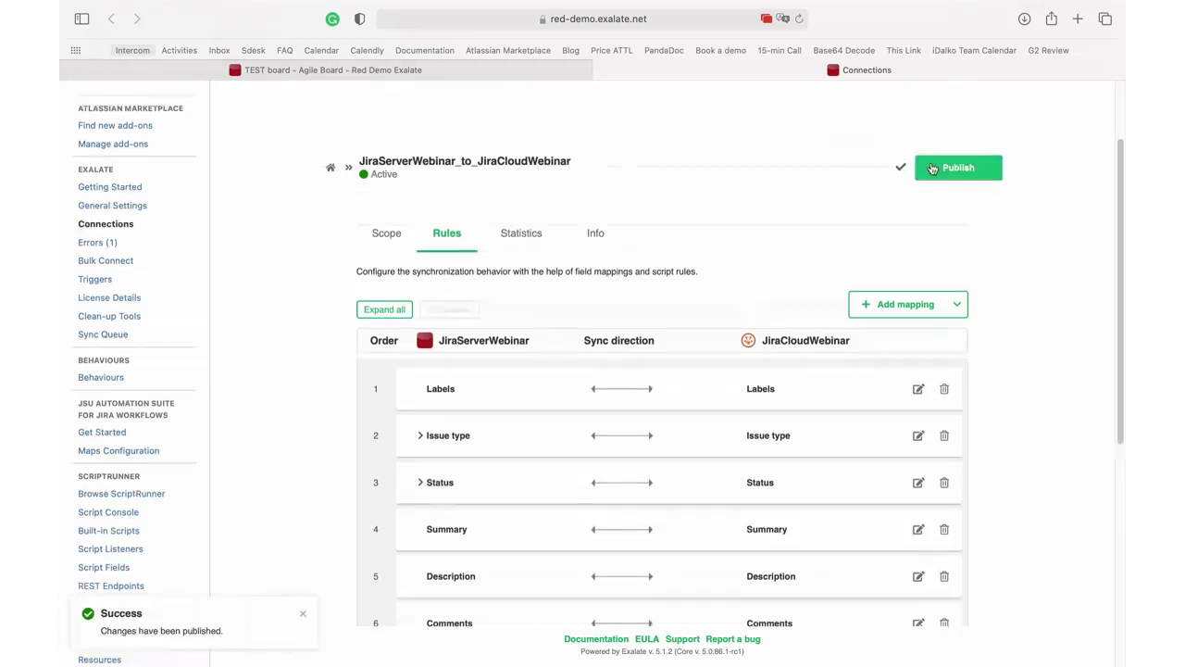
Start a new Task in the TEST project on Jira Server with the summary "Issue from Red Jira Server".
left_click(319, 71)
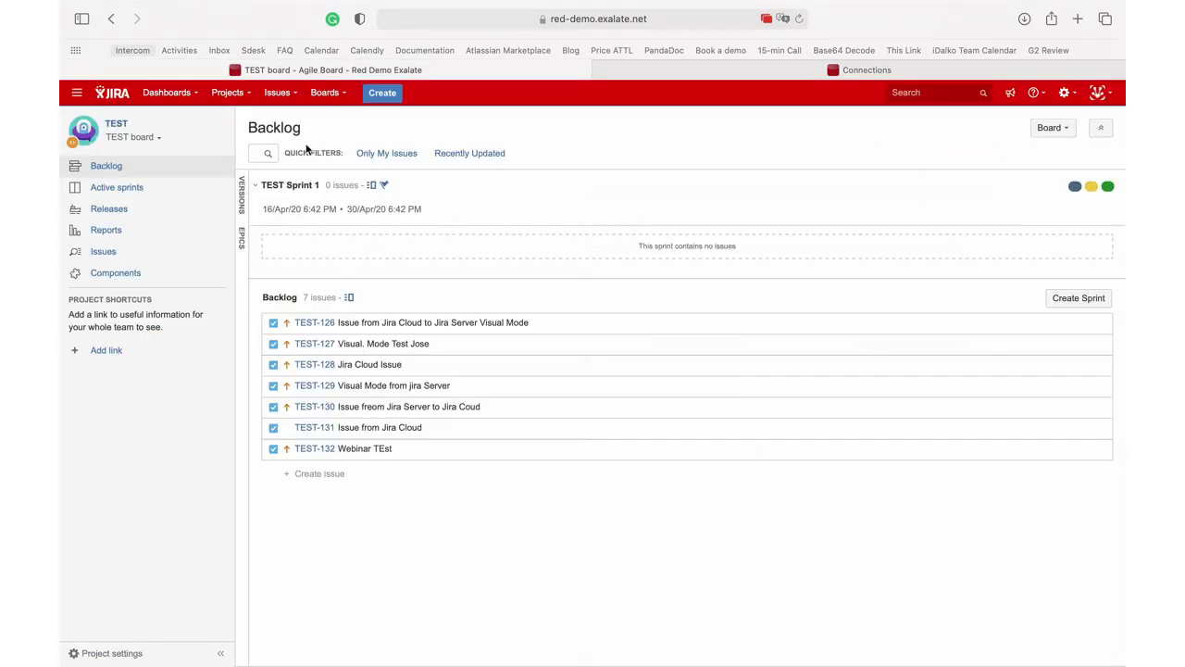
left_click(280, 93)
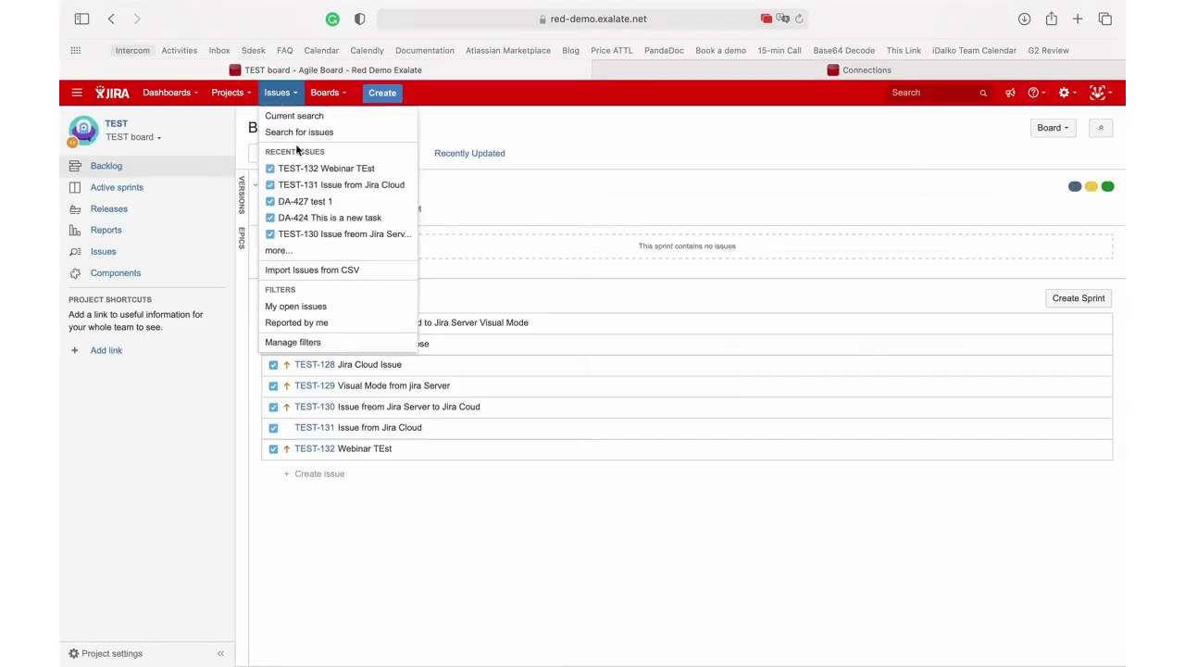
left_click(383, 92)
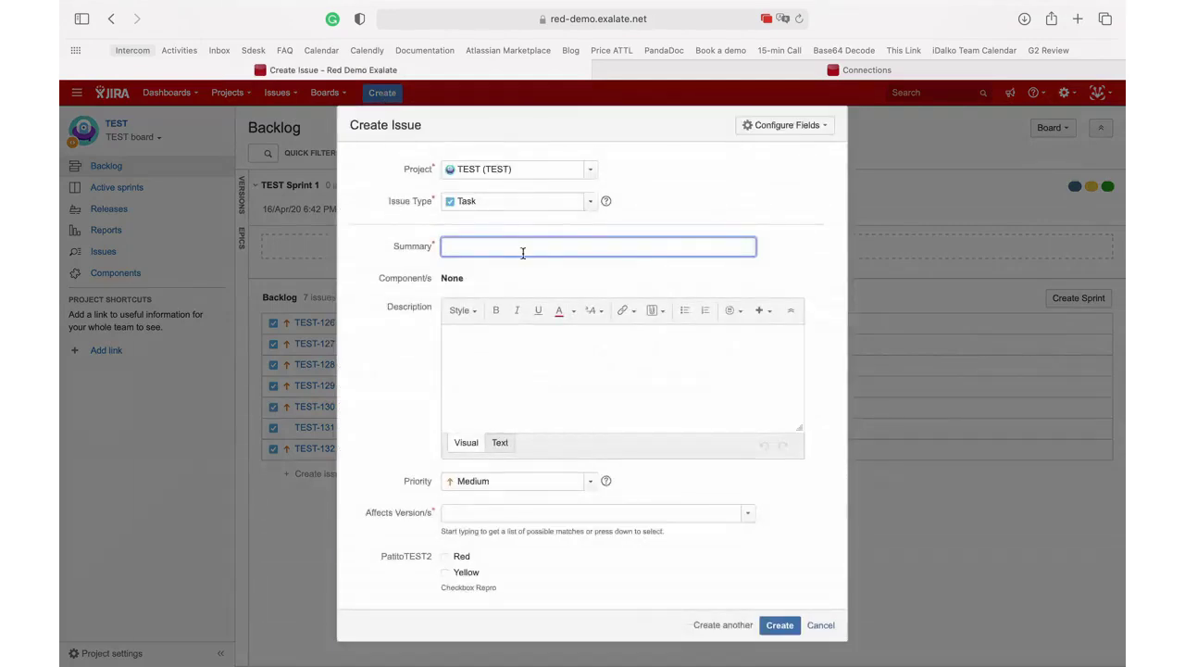
type("ISsu")
type("ssue from Red Jira Server")
Enter "Decription Test from JIRA Server" as the new issue's description.
left_click(556, 405)
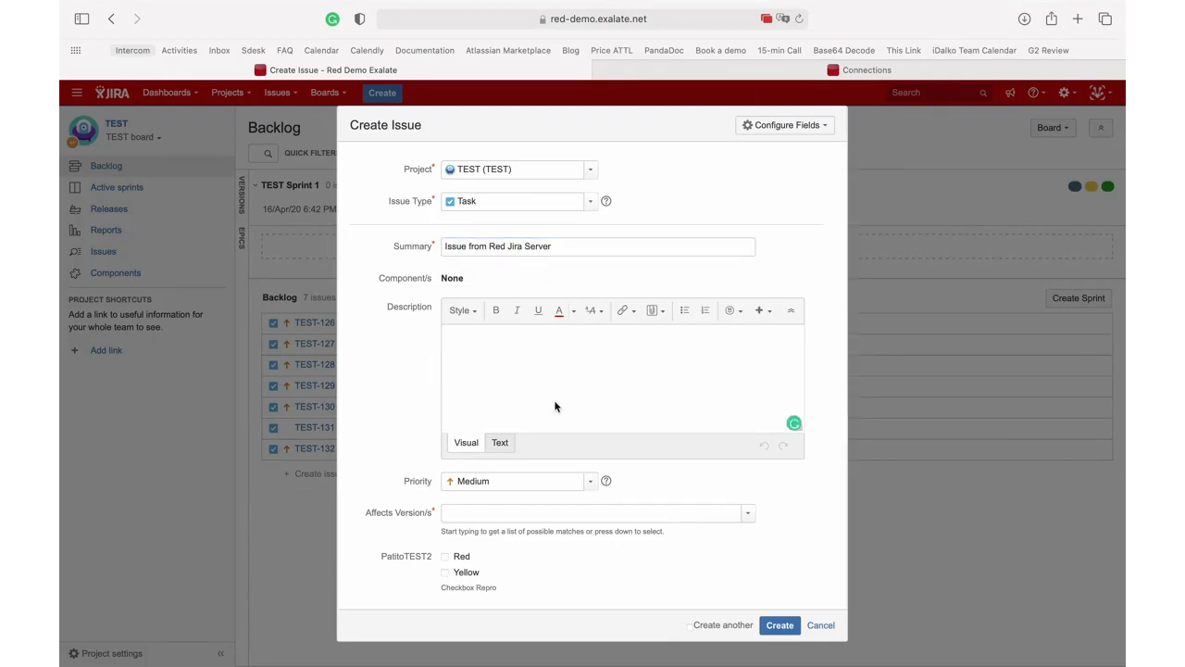
type("Decription Test")
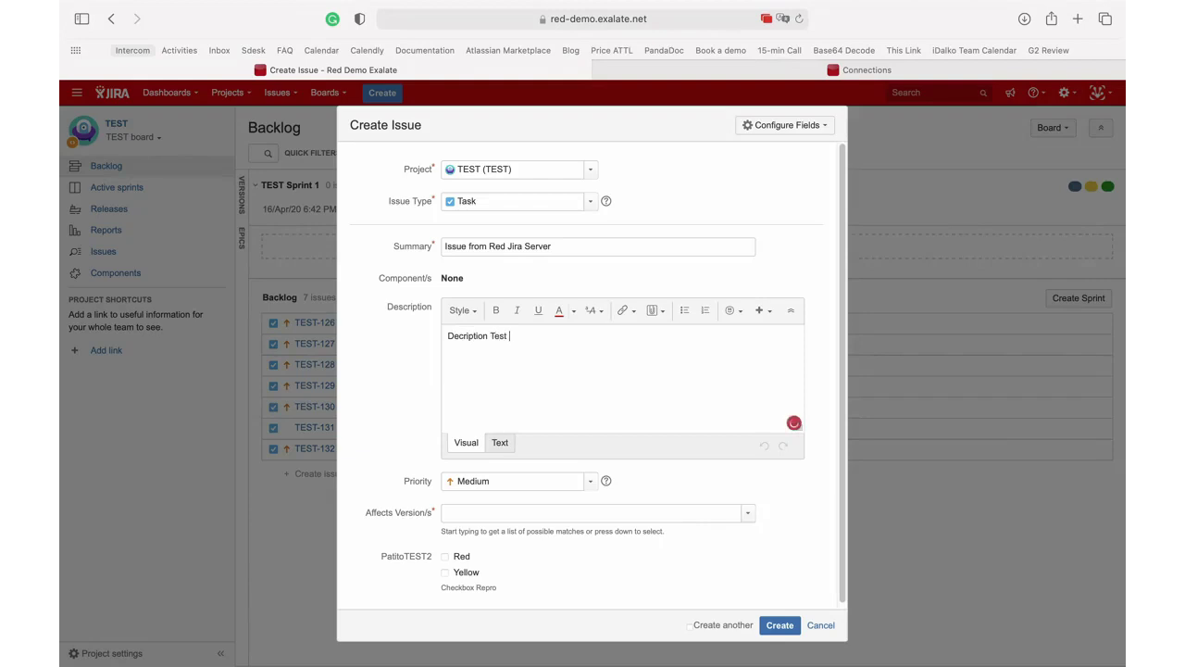
type(" from JiraServer")
left_click(547, 336)
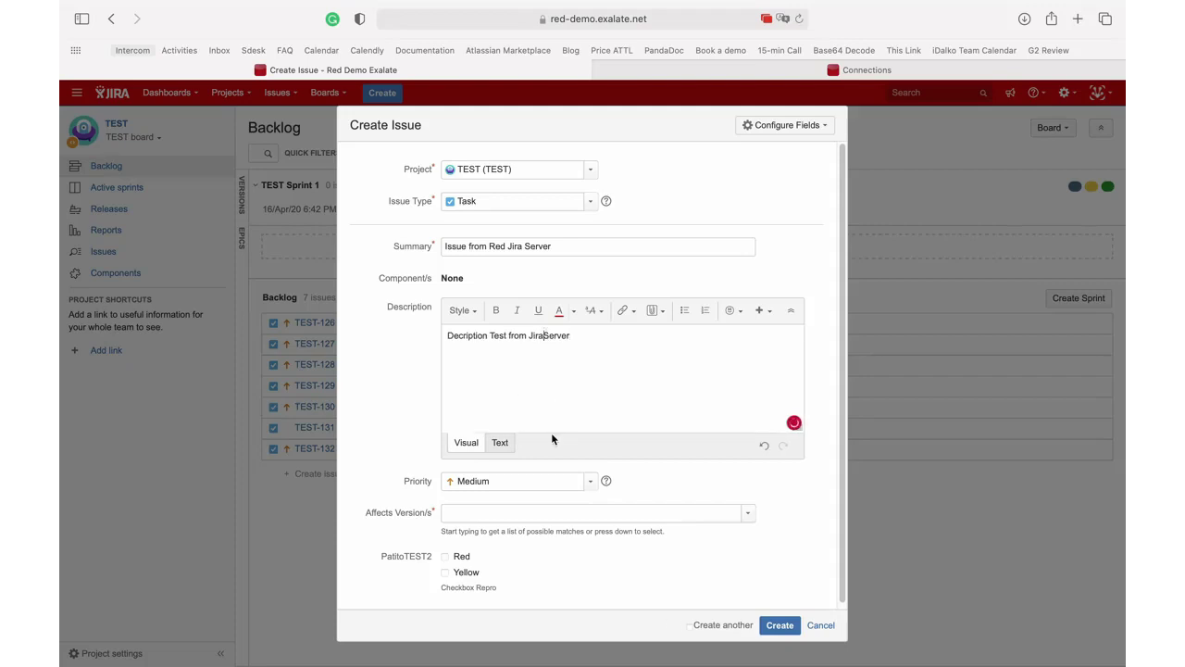
Set the issue's affected version to er and create the issue.
left_click(525, 515)
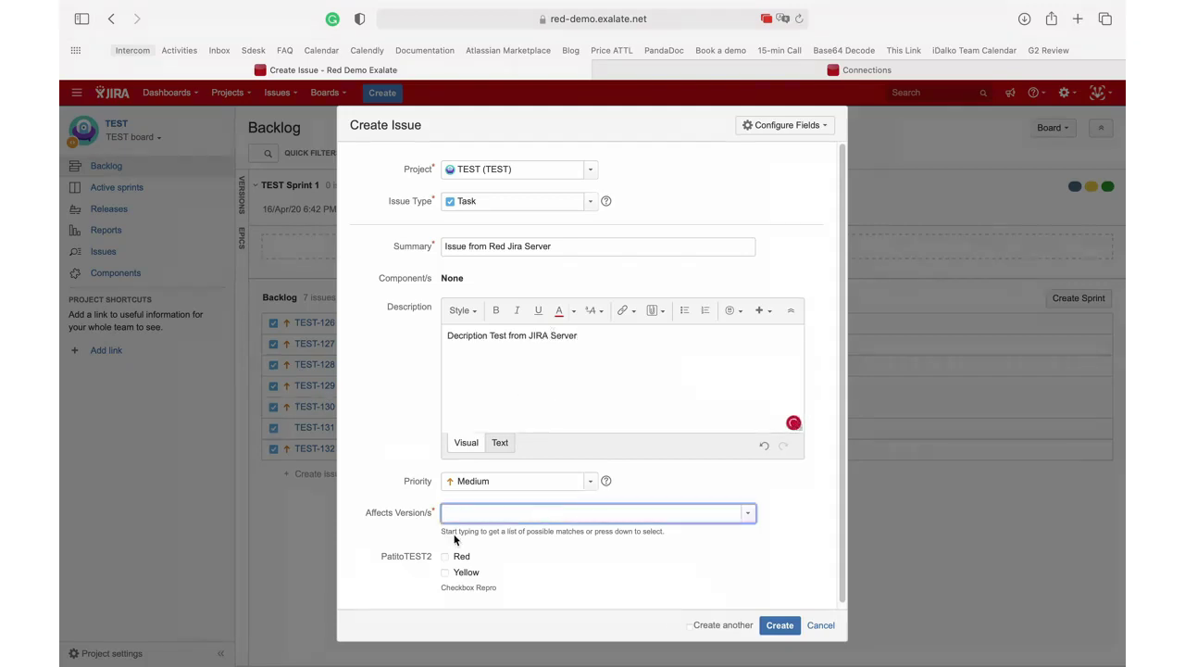
left_click(748, 513)
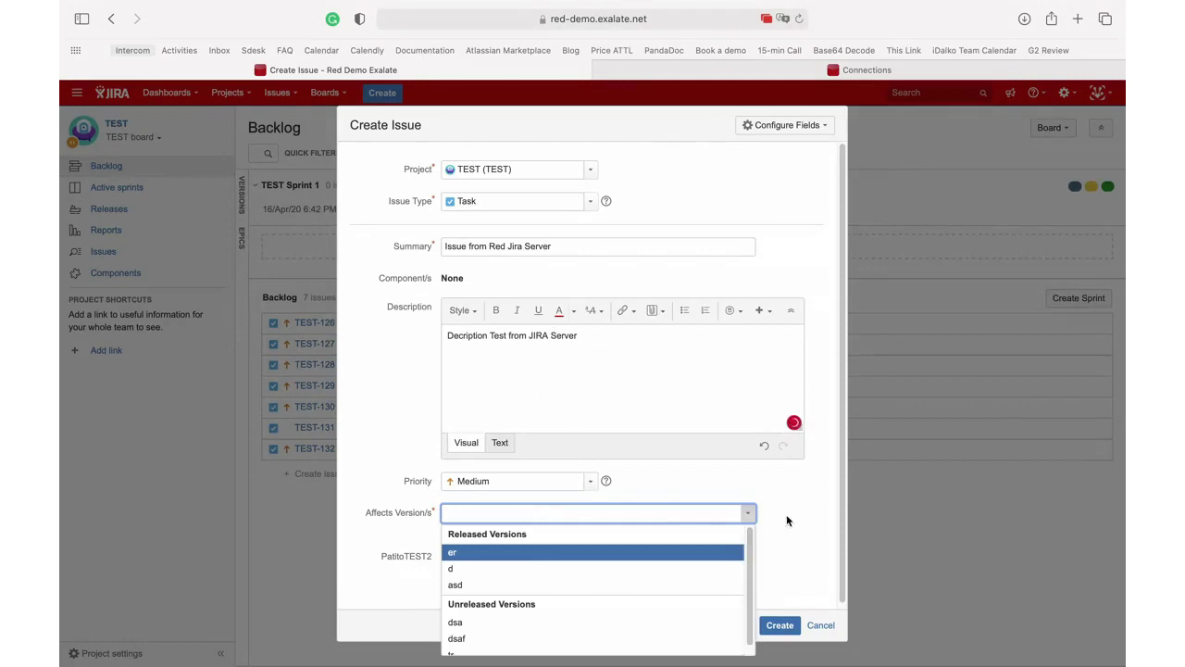
left_click(549, 552)
scroll(552, 548, "down", 1)
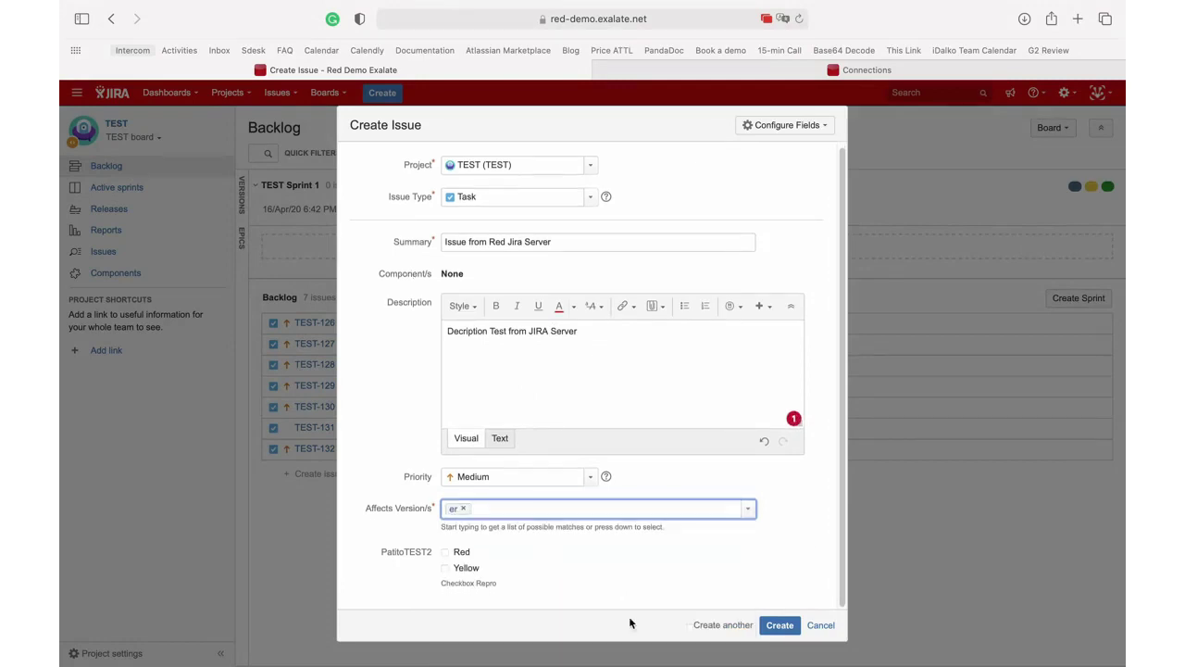
left_click(778, 627)
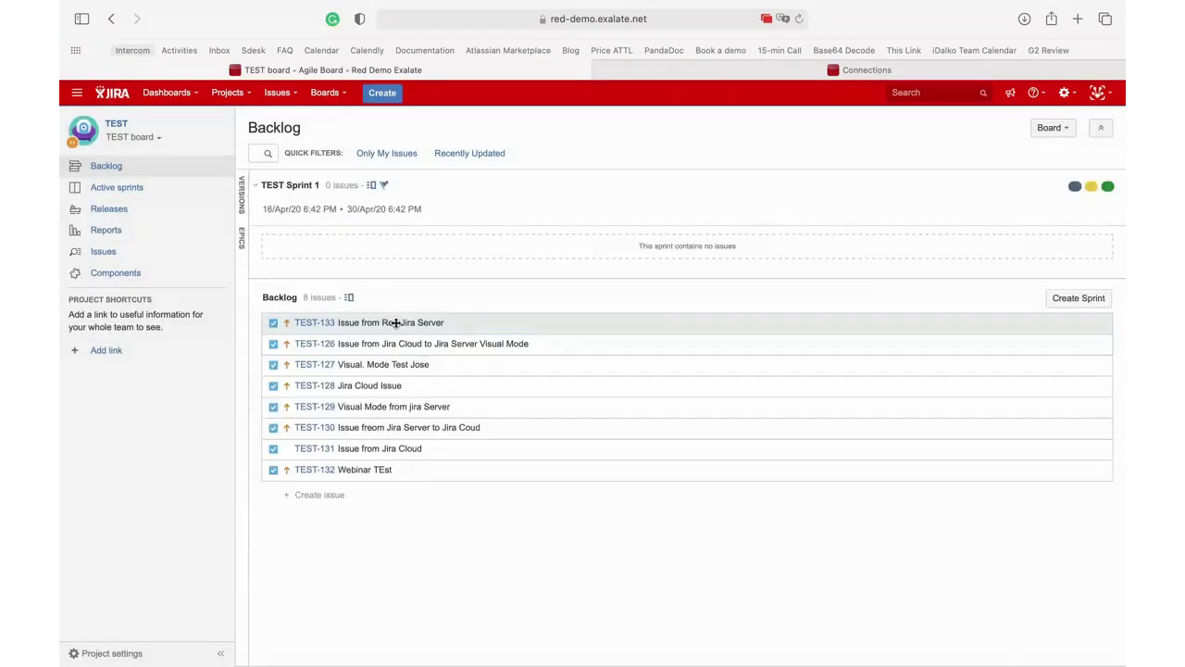
Open the full view of issue TEST-133 and arrange its window side by side with the Jira Cloud window.
left_click(310, 326)
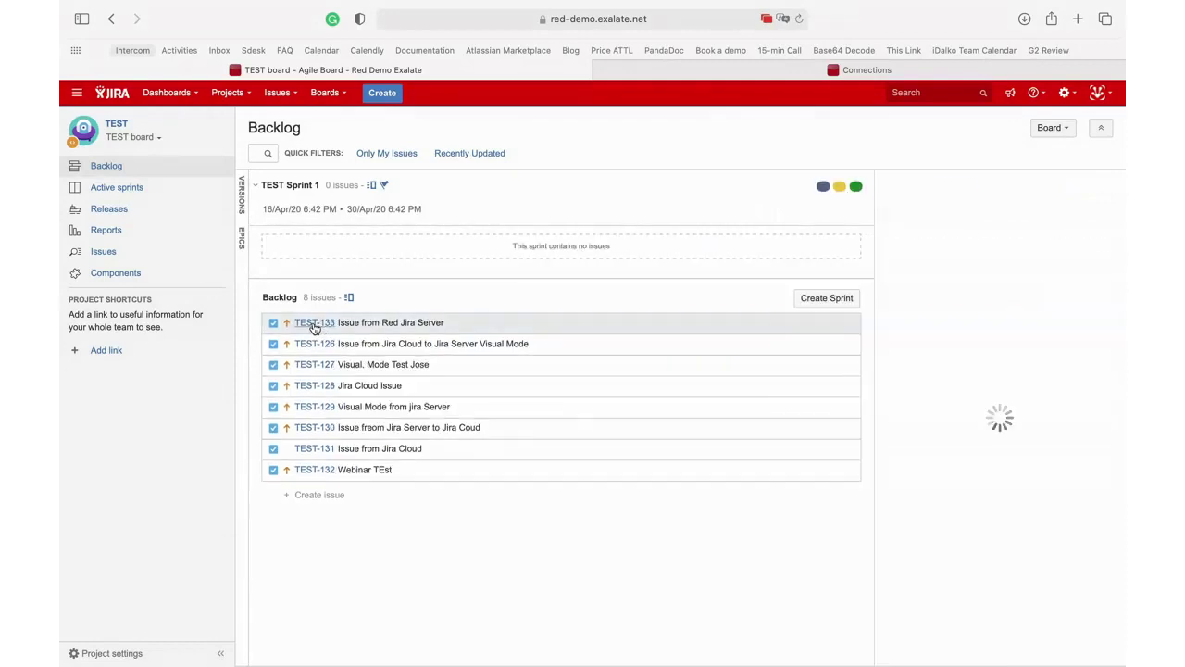
left_click(958, 184)
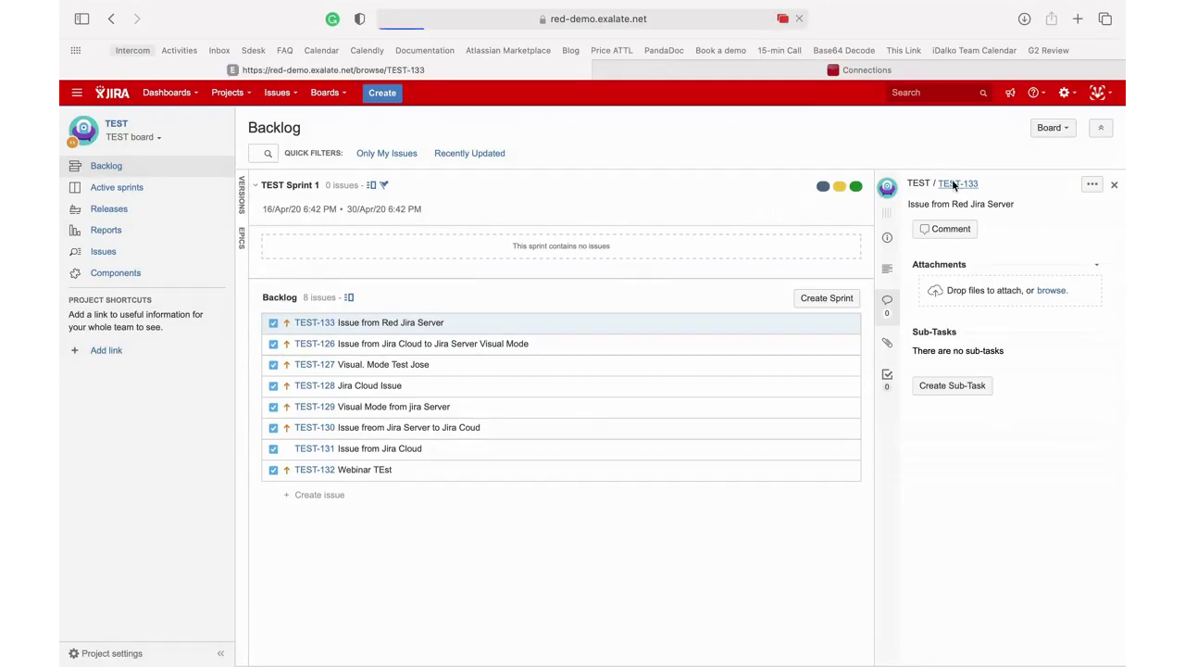
key("ctrl+Up")
left_click_drag(519, 72, 567, 63)
left_click(603, 79)
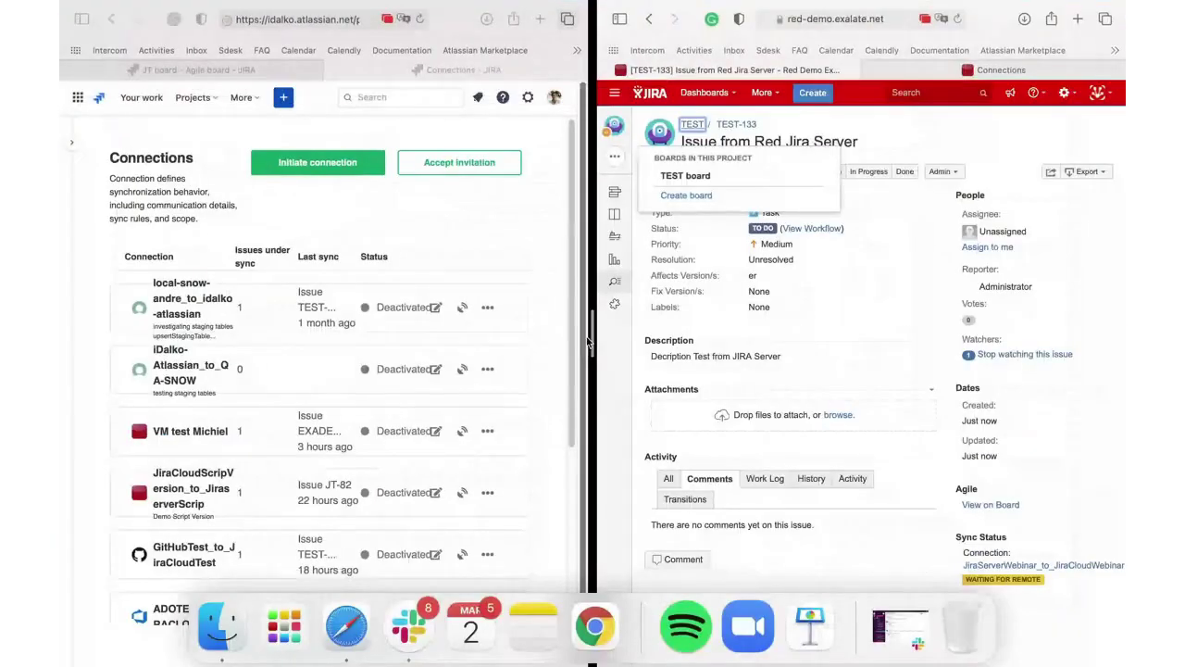
left_click_drag(591, 350, 560, 347)
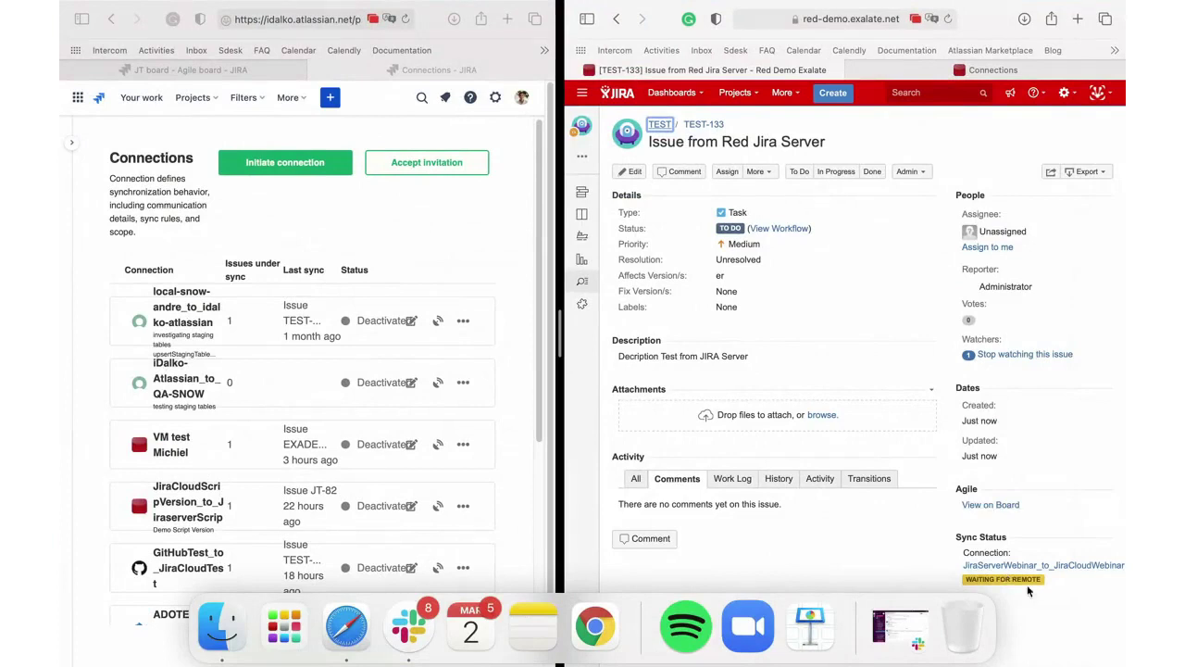
Open the synchronized issue JT-86 from TEST-133's sync status, placing it in the Jira Cloud window.
left_click(947, 20)
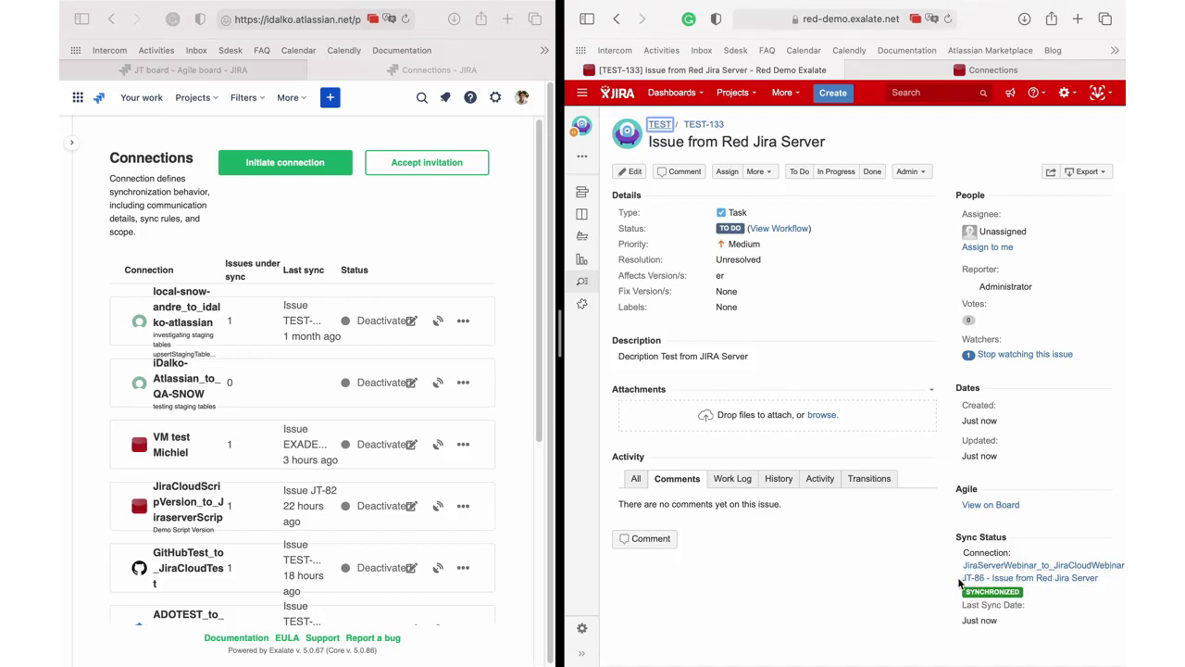
left_click_drag(962, 578, 992, 579)
left_click(933, 589)
left_click(984, 579)
left_click(835, 68)
left_click_drag(834, 68, 299, 78)
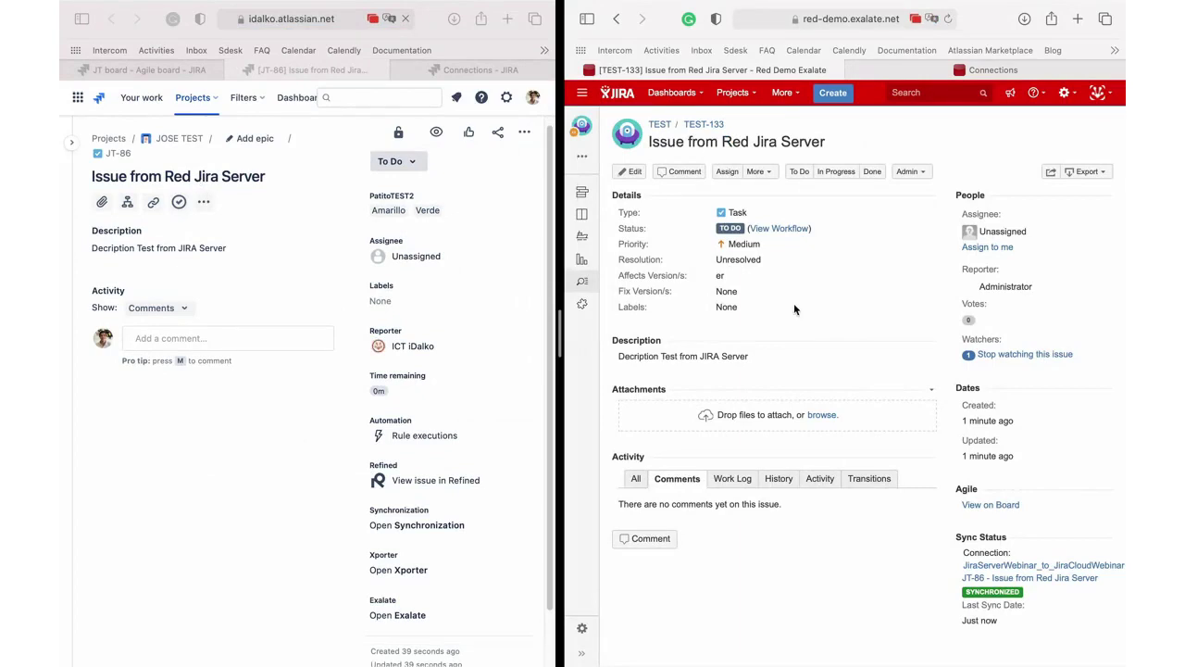
Add the comment "Comment from Jira Cloud" to issue JT-86 in Jira Cloud.
left_click(645, 538)
left_click(154, 337)
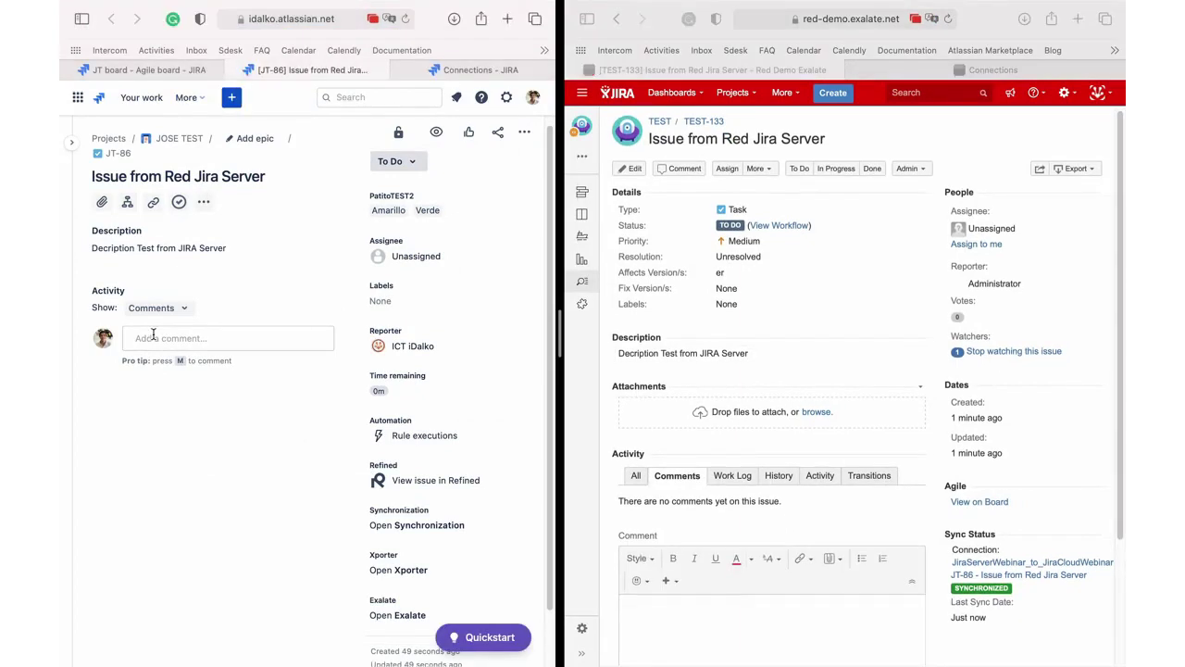
left_click(152, 340)
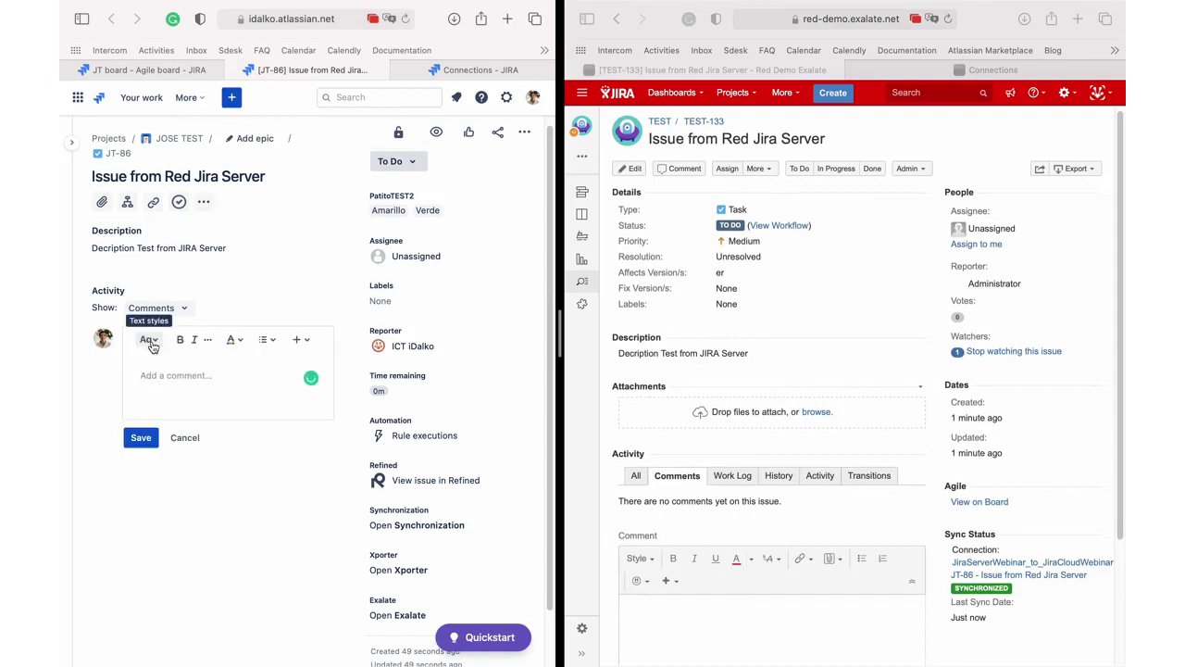
type("Comment from Ji")
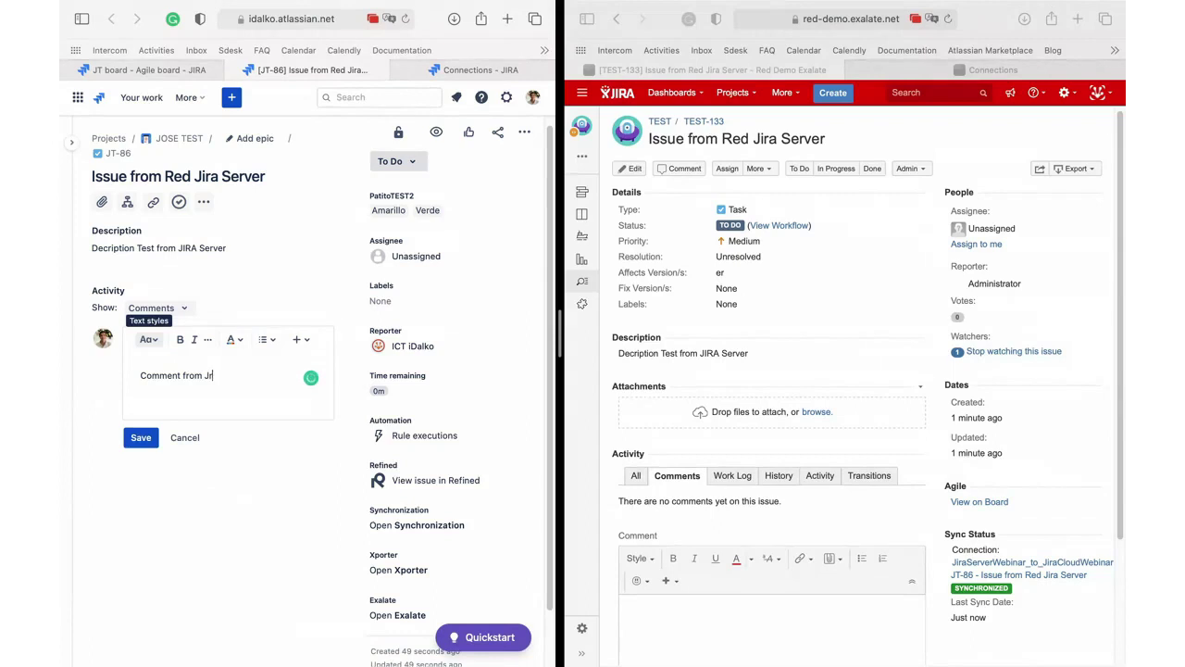
type("ra Cloud")
left_click(140, 438)
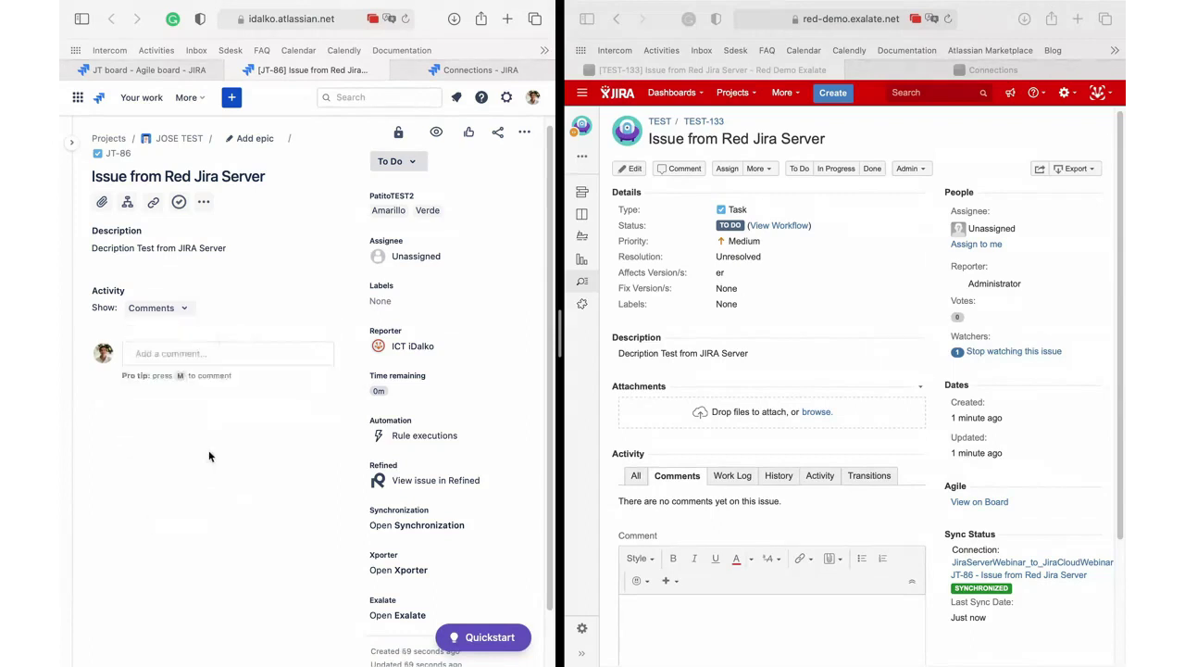
Check the Exalate sync status and remote link of issue JT-86.
scroll(1030, 533, "down", 1)
scroll(531, 658, "down", 2)
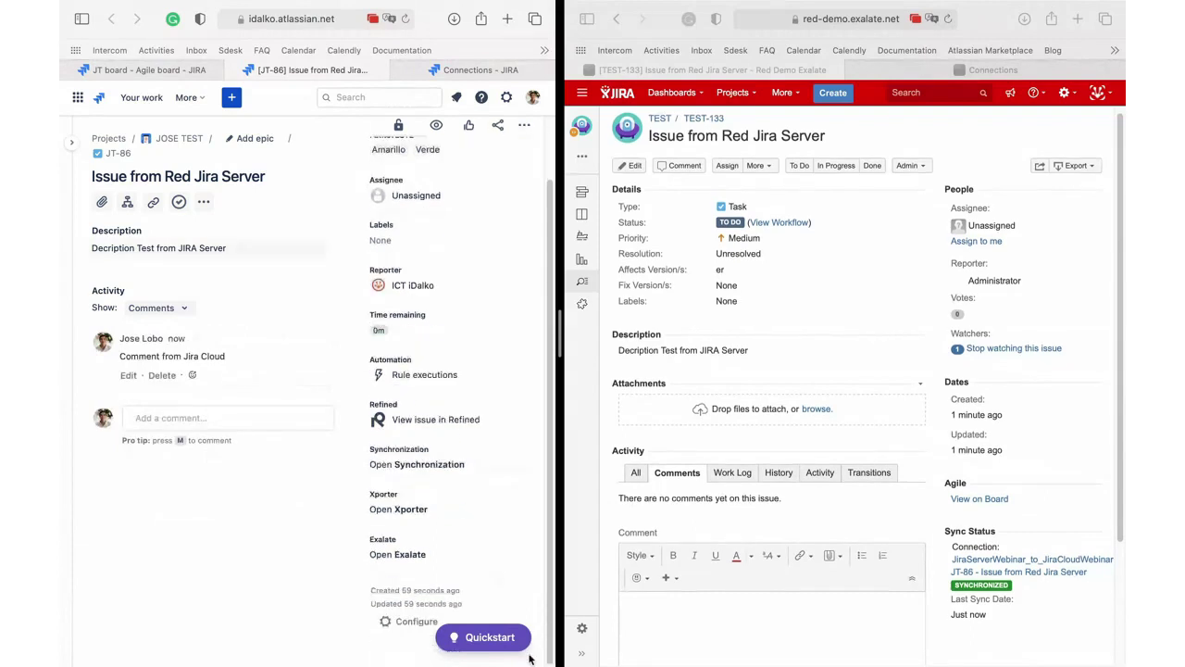
left_click(419, 557)
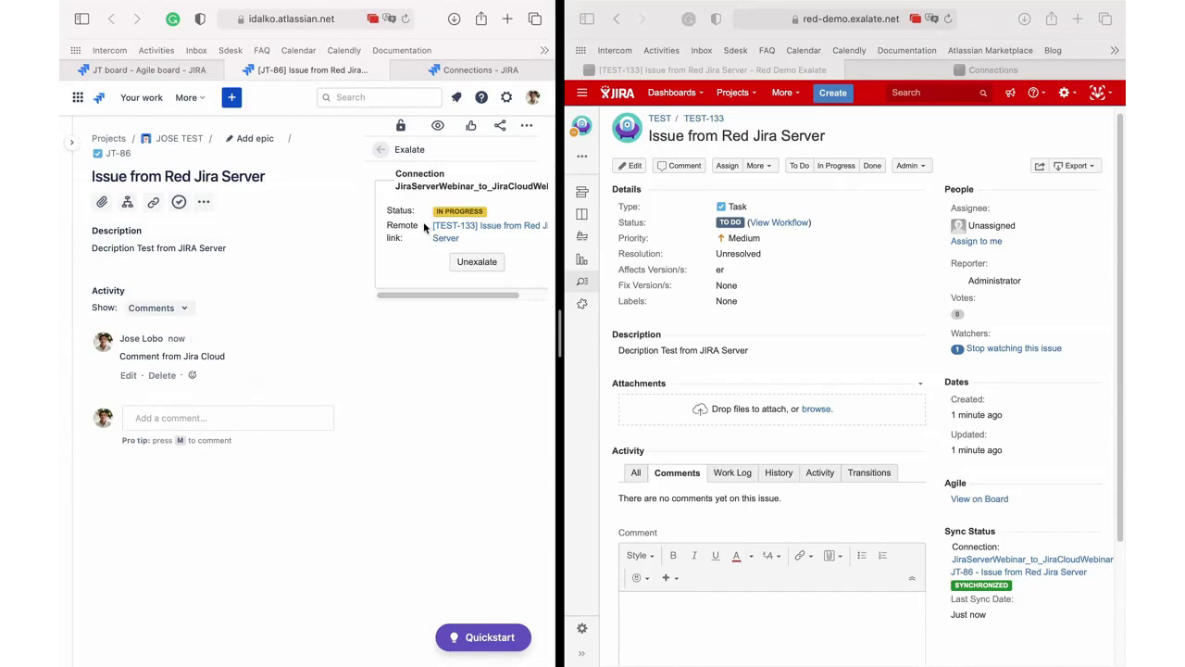
left_click_drag(424, 231, 479, 231)
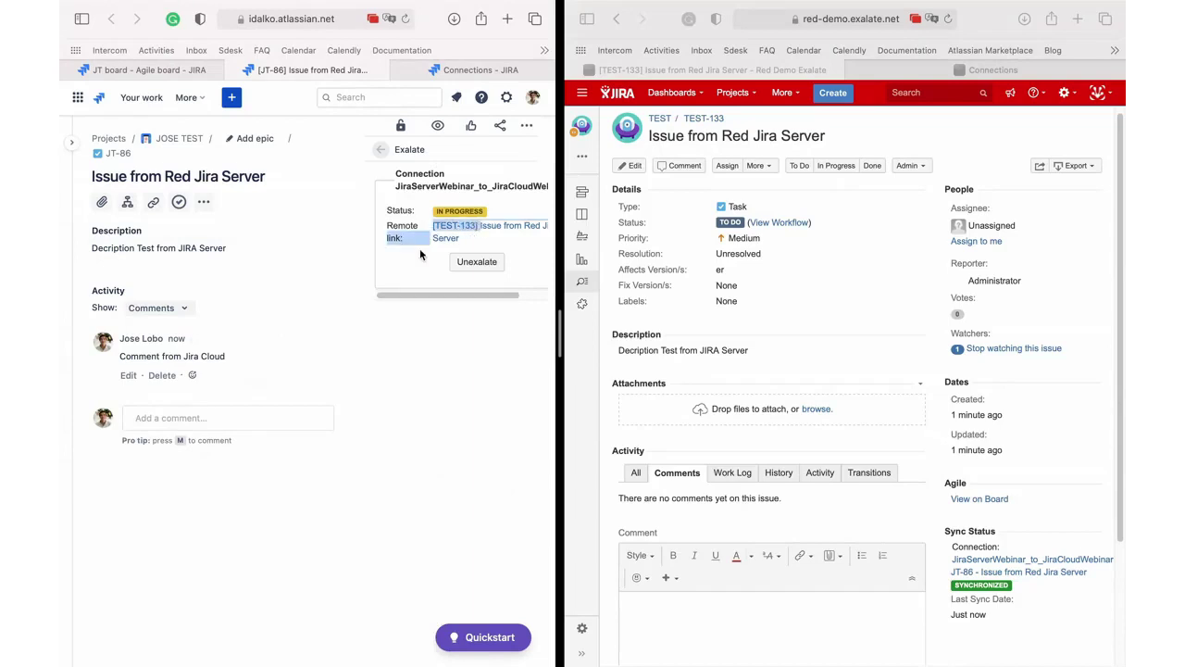
Leave the Exalate details of JT-86, reload TEST-133 in Jira Server and check for the comment from Jira Cloud.
left_click(380, 149)
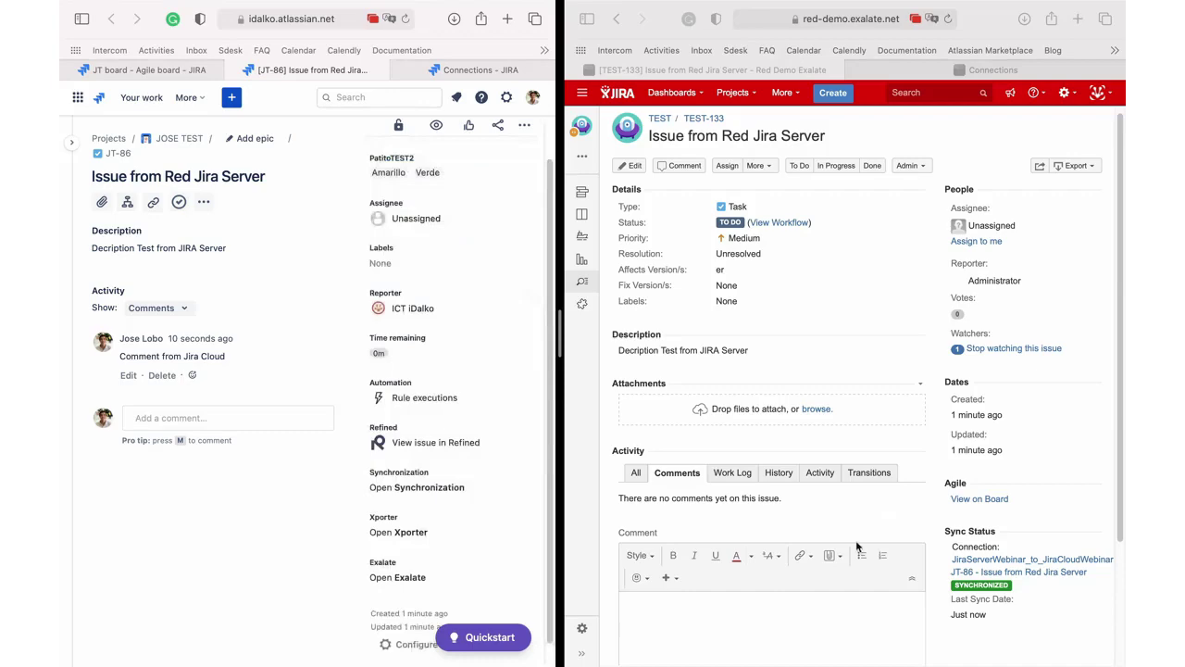
left_click(946, 20)
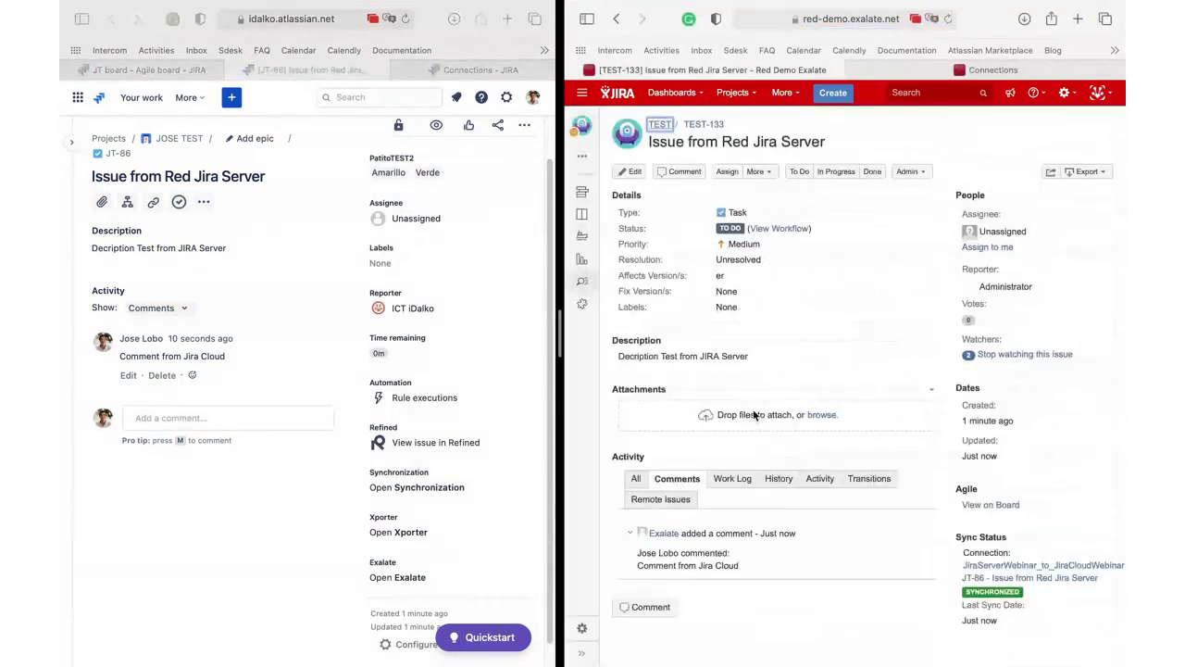
left_click_drag(744, 568, 637, 553)
left_click(735, 560)
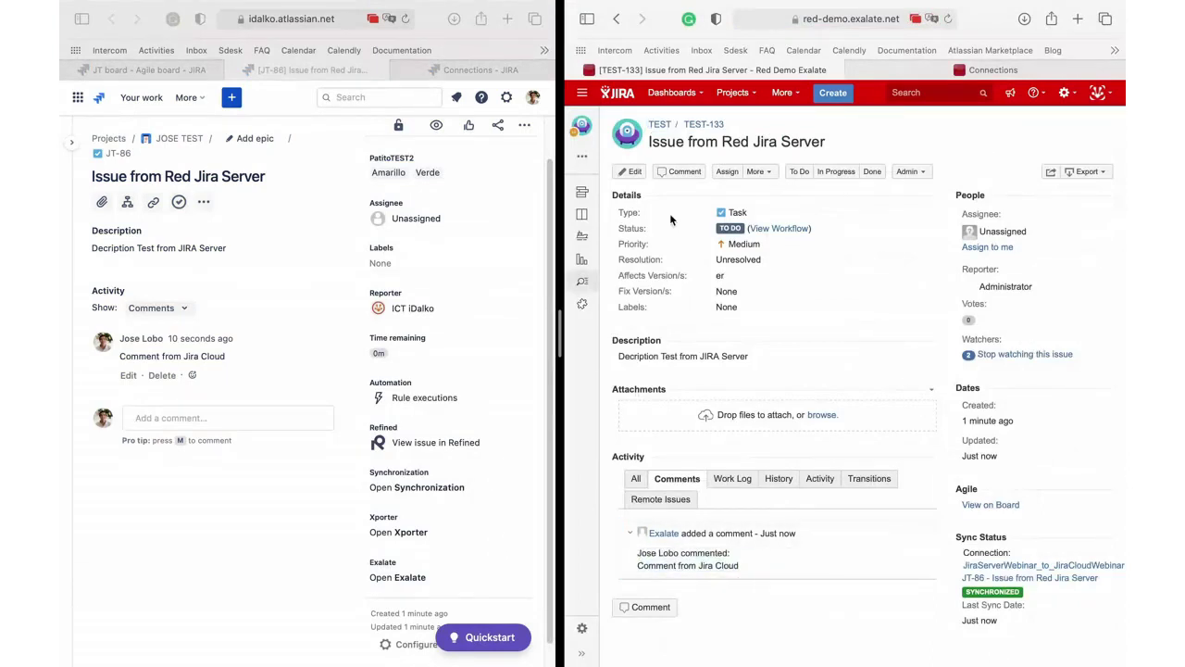
Move TEST-133 to In Progress in Jira Server and widen the Jira Cloud window in the split view.
left_click(839, 172)
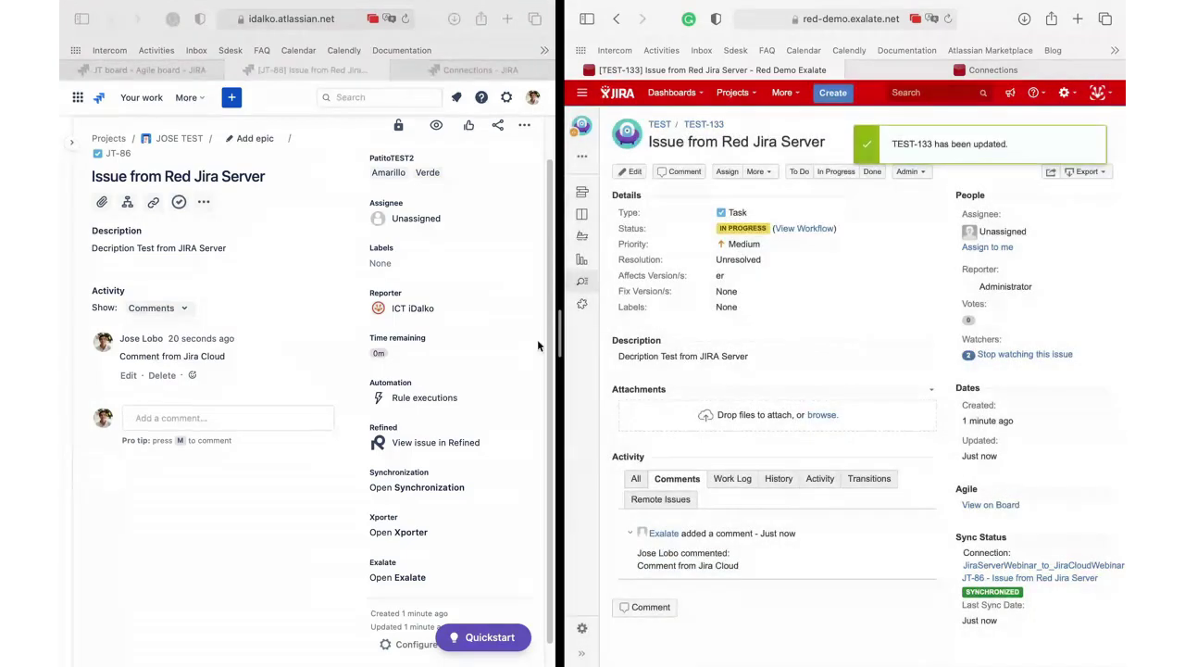
left_click(244, 614)
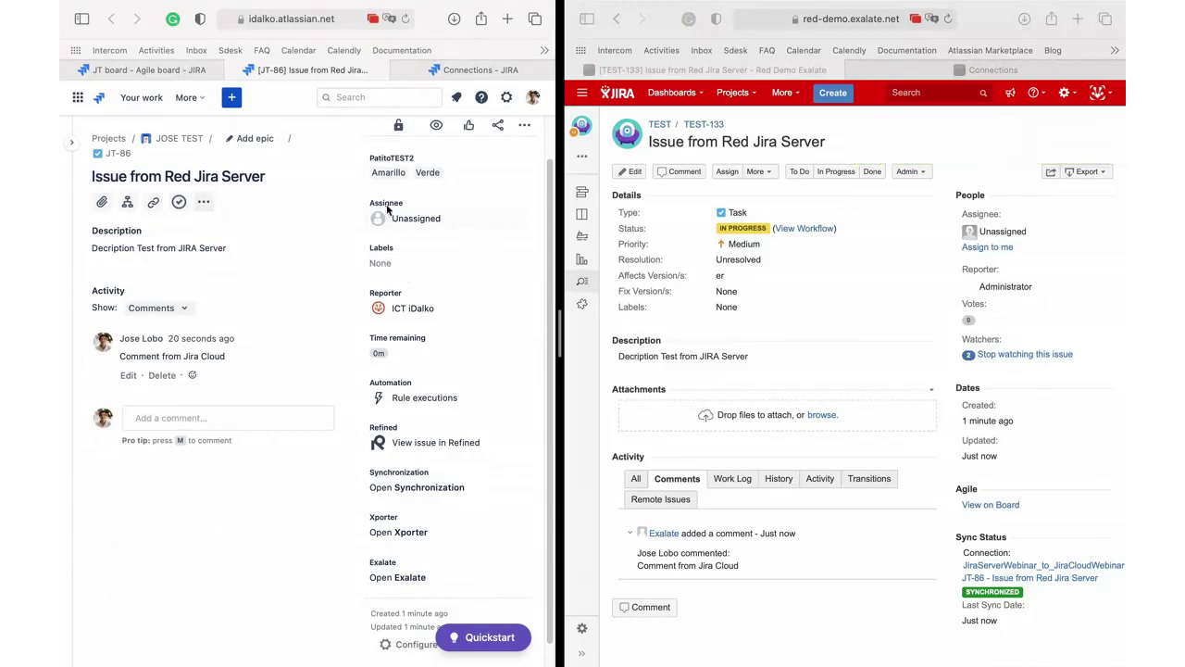
left_click_drag(560, 345, 761, 339)
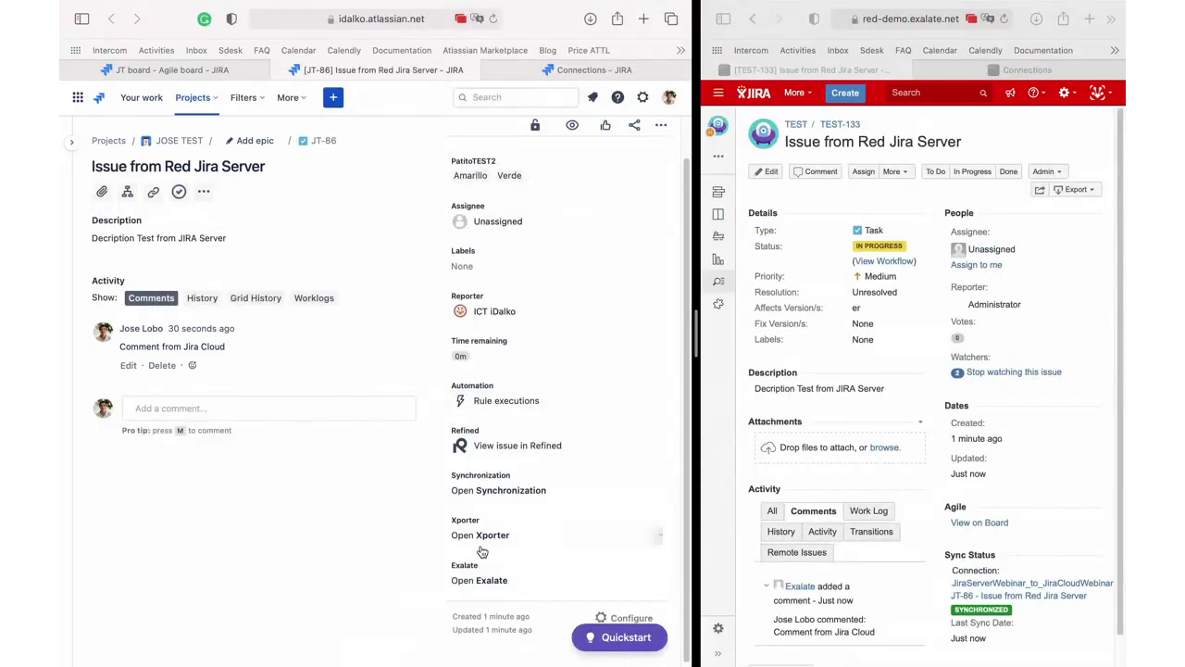
Open JT-86 from the JT board, examine its worklogs and its history of creation and status changes, and close it.
left_click(162, 139)
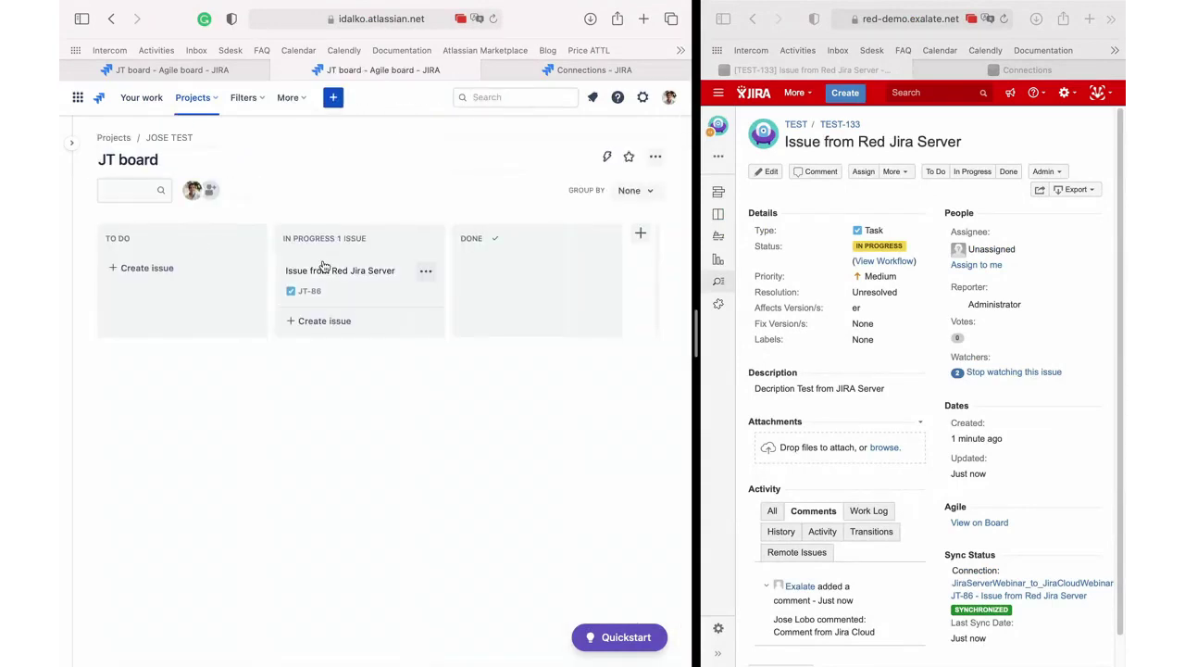
left_click(326, 274)
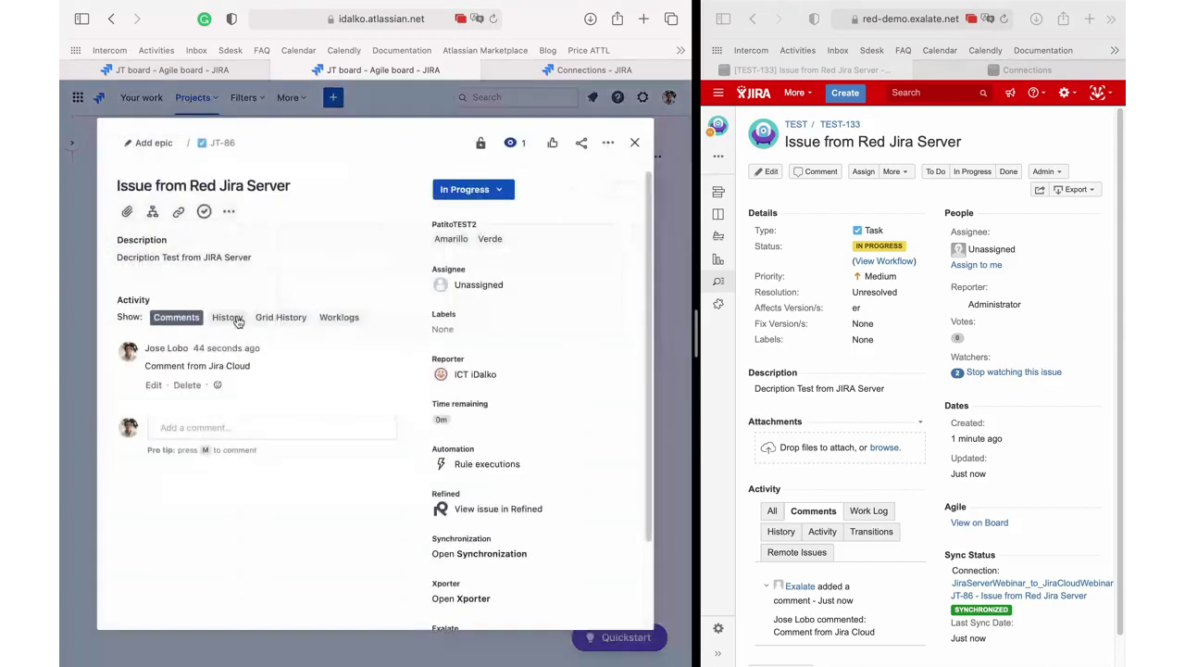
left_click(336, 316)
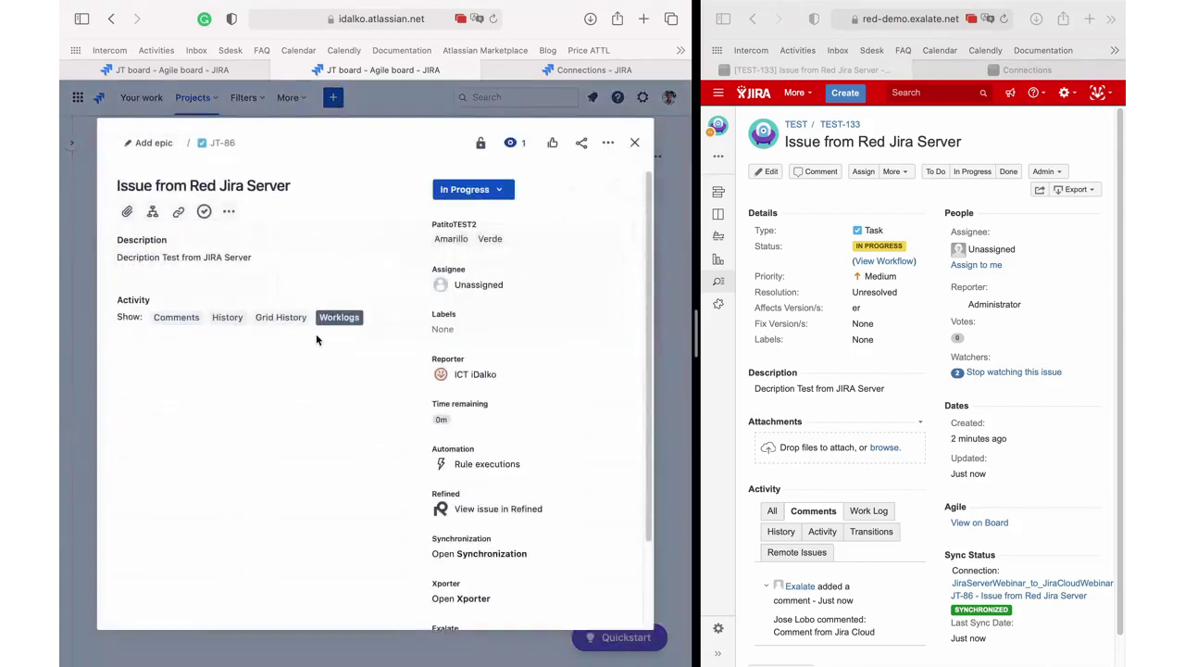
left_click(224, 318)
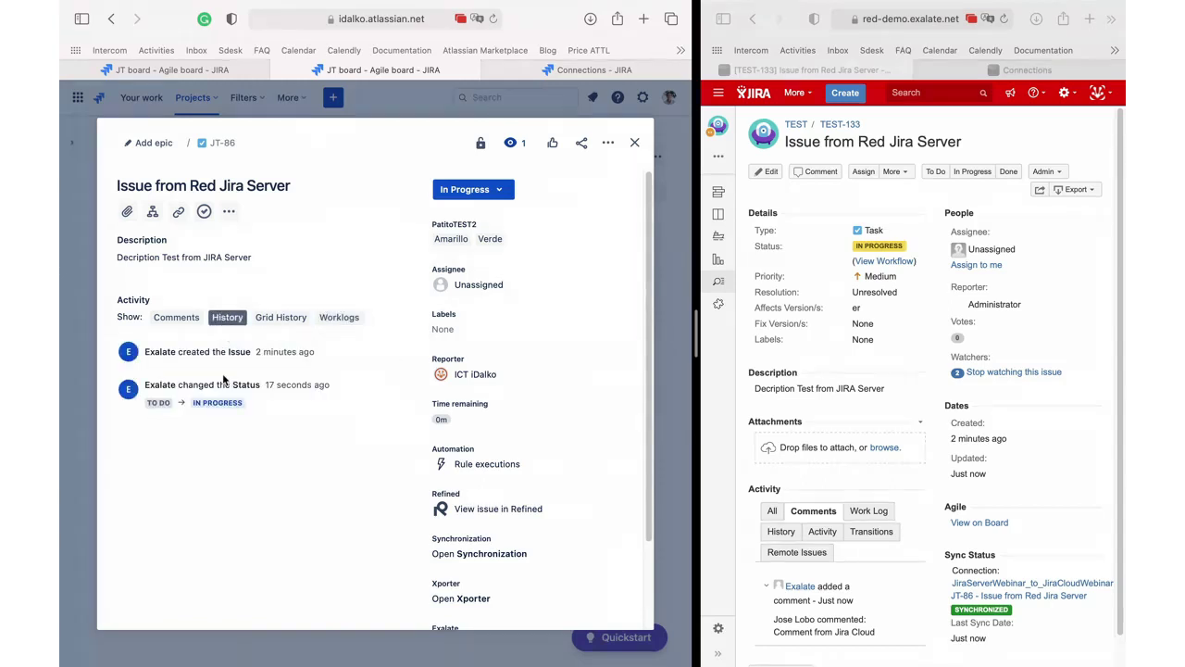
left_click_drag(200, 352, 237, 352)
left_click(256, 408)
left_click_drag(254, 406, 144, 384)
left_click(162, 404)
left_click(634, 142)
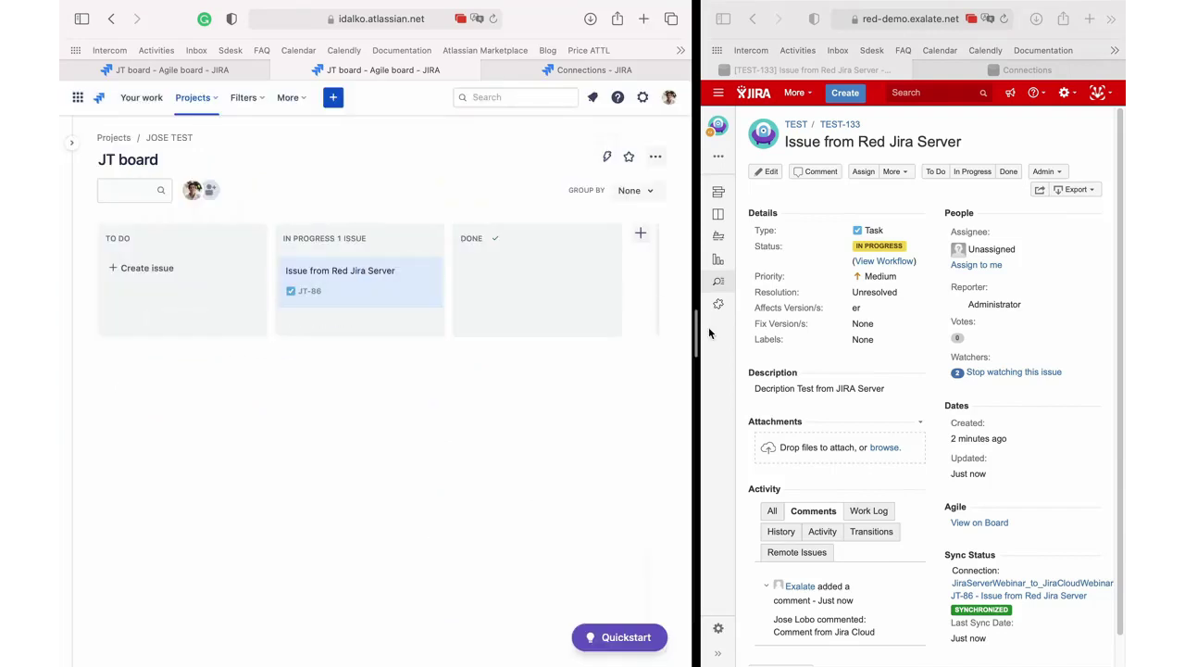
Even out the split between the windows and review the Exalate connections in Jira Cloud and the webinar connection's sync rules in Jira Server.
left_click_drag(695, 333, 613, 371)
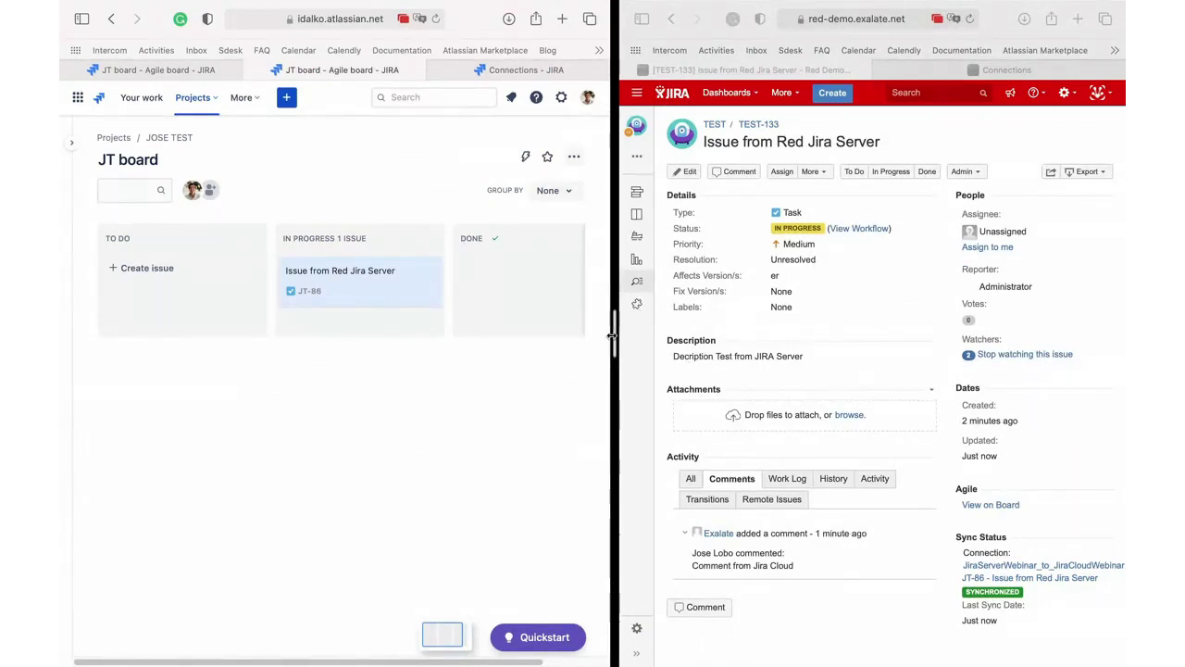
left_click_drag(612, 336, 599, 343)
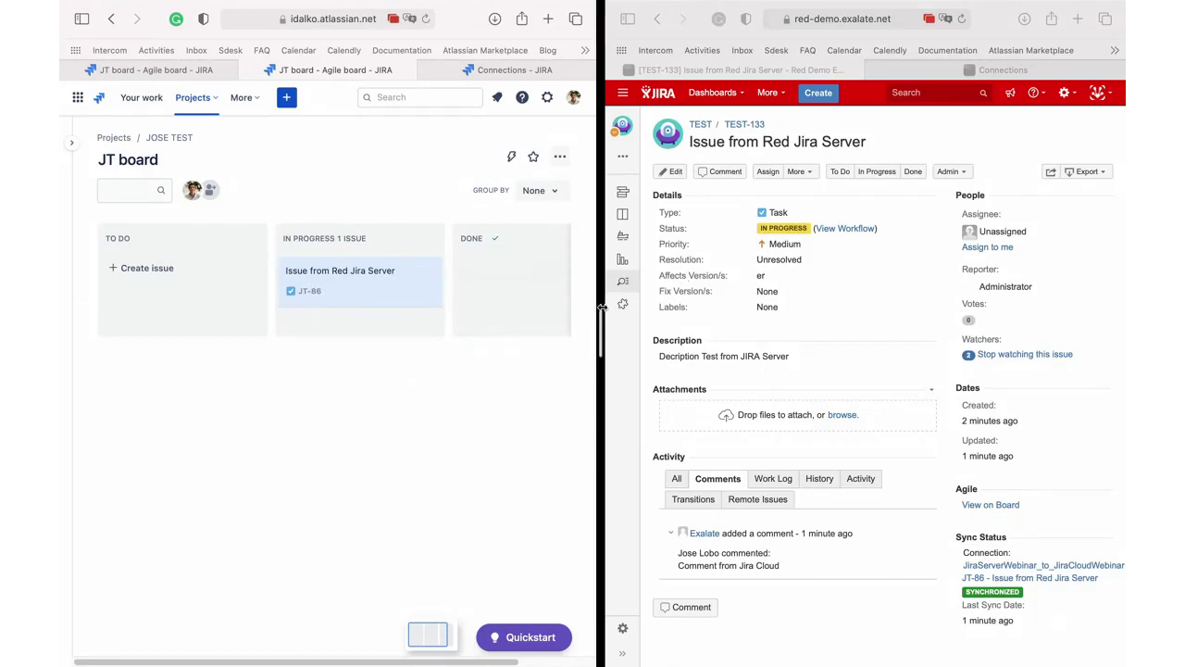
left_click(500, 69)
left_click(954, 68)
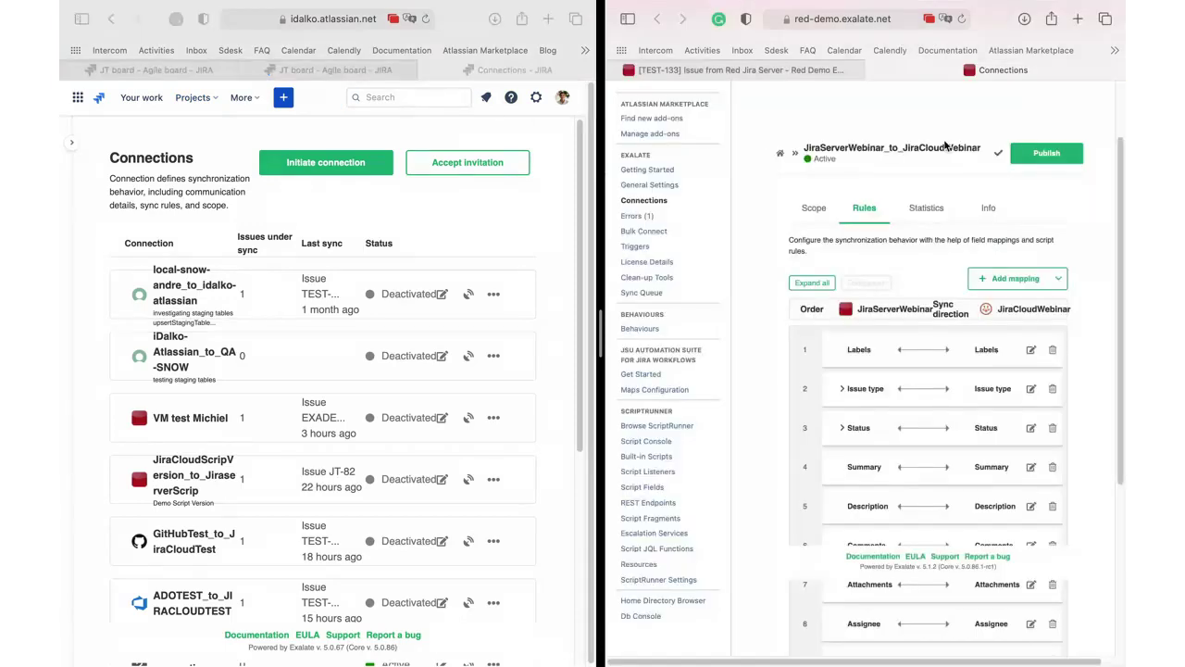
scroll(908, 485, "down", 3)
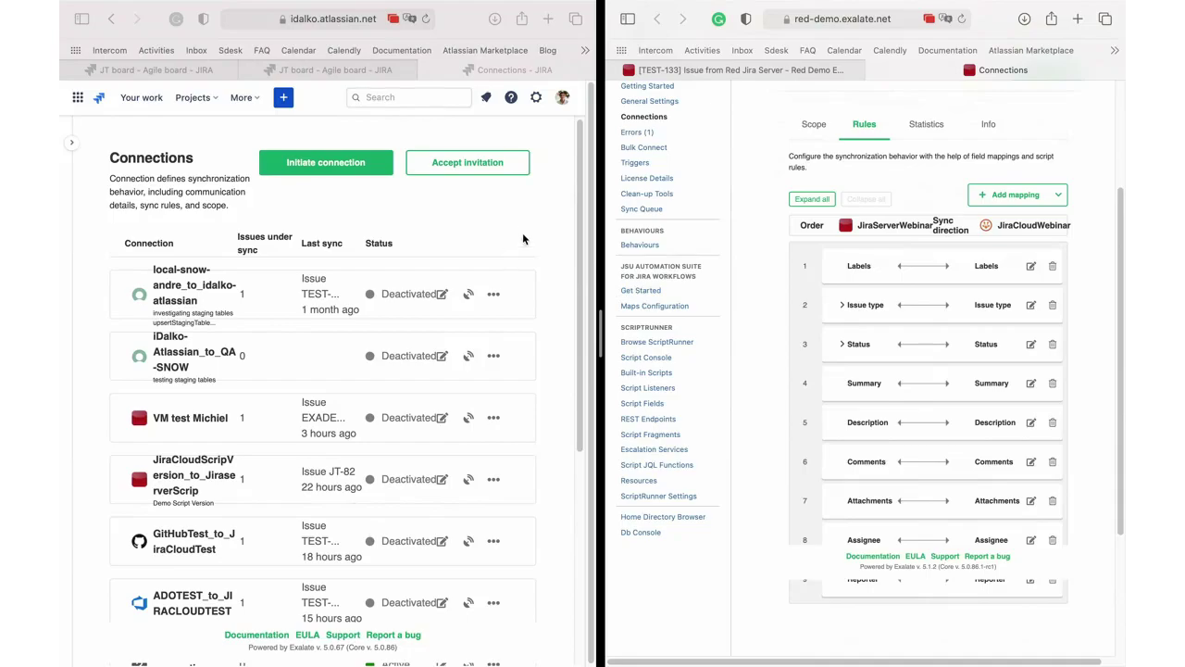
Switch to the Demio webinar window and stop sharing the screen.
key("ctrl+Up")
left_click(722, 57)
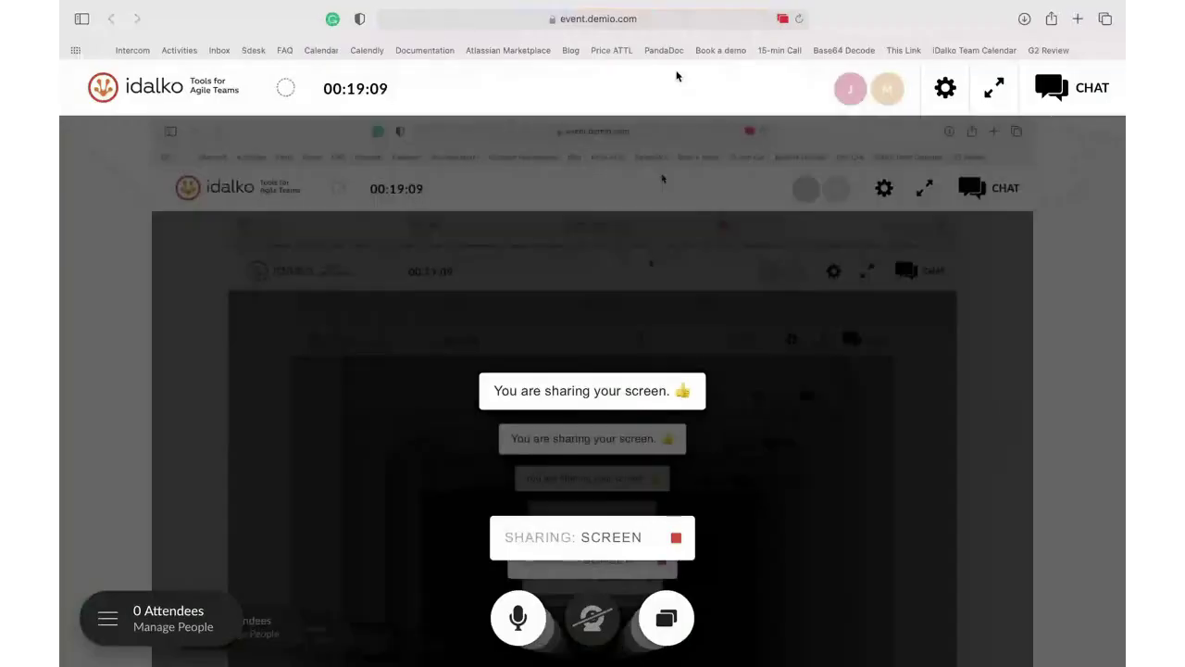
left_click(677, 537)
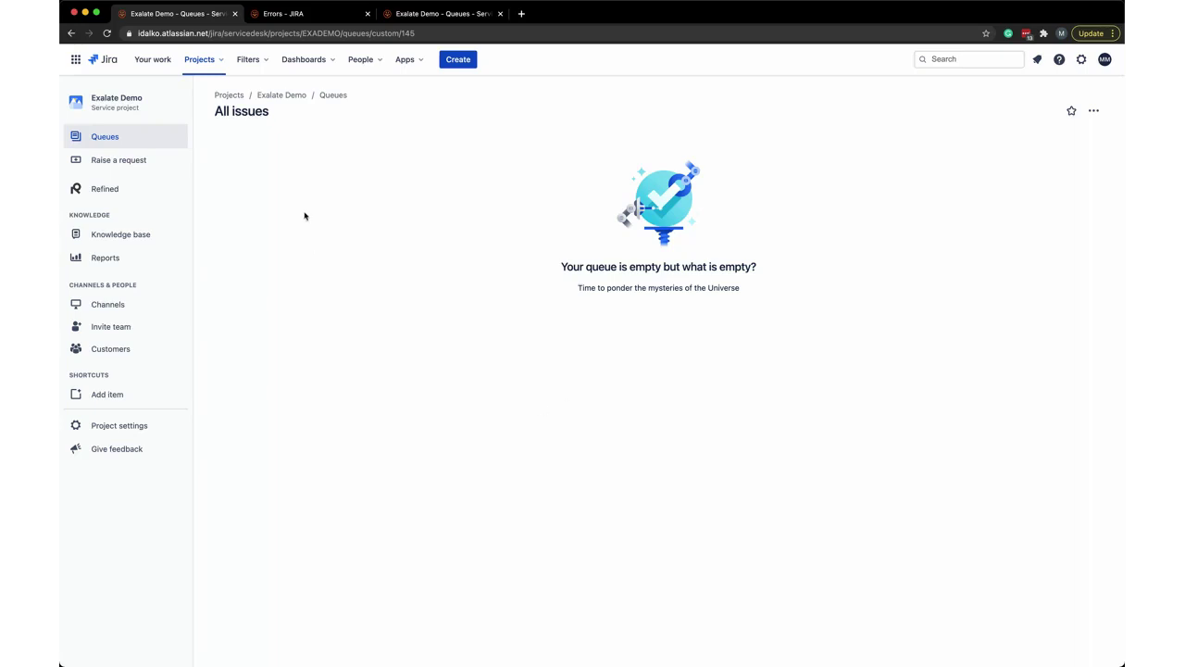
Open Exalate's Connections page in Jira Cloud and initiate a connection with a Public destination instance.
key("period")
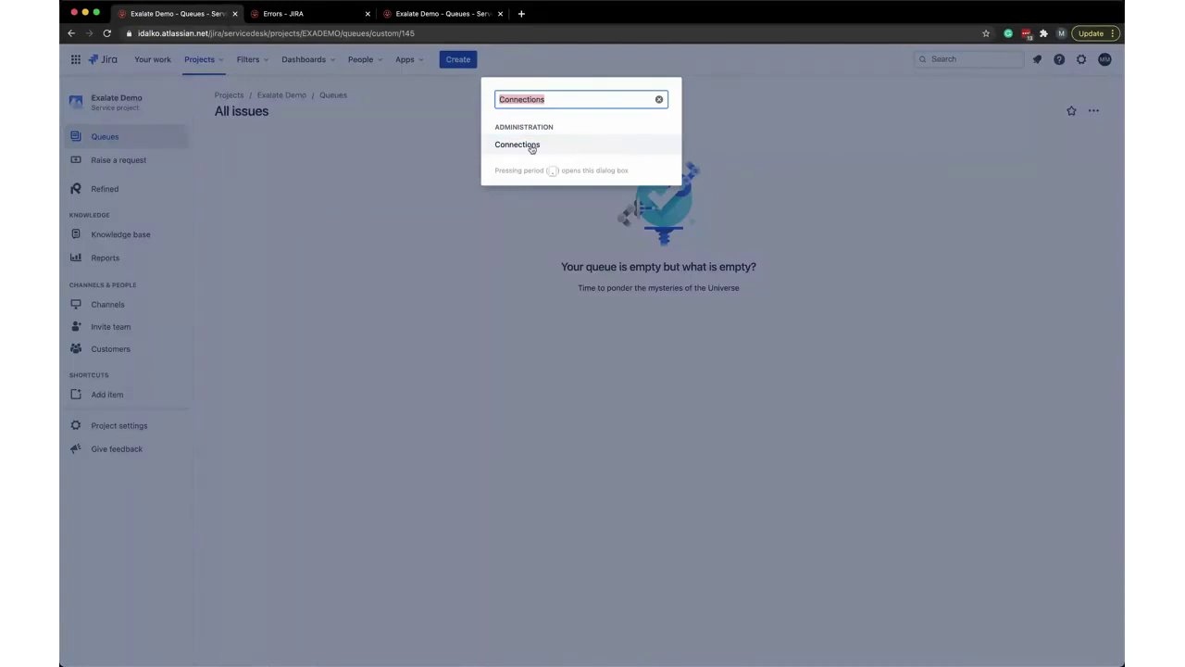
left_click(517, 145)
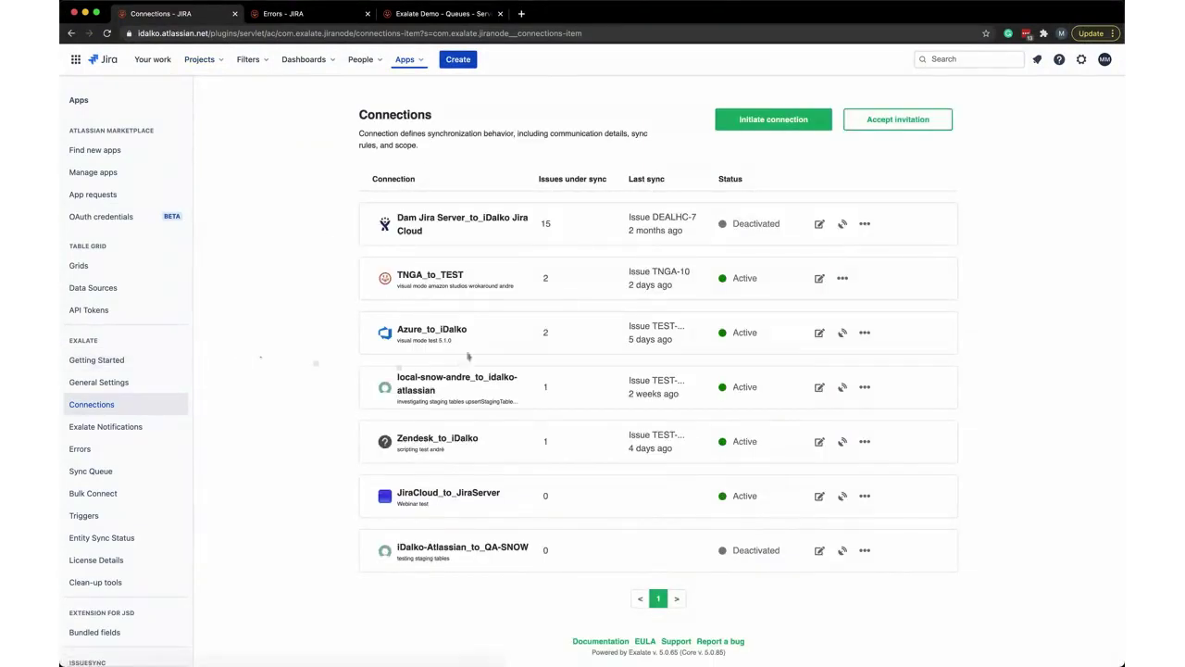
left_click(774, 124)
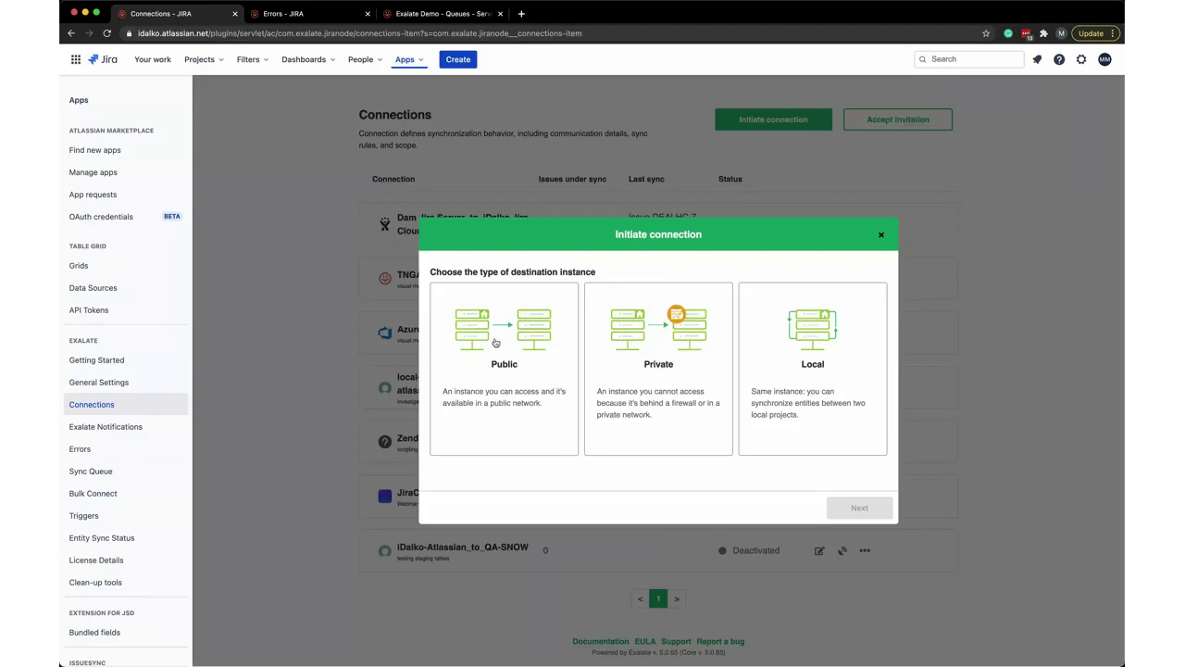
left_click(534, 370)
left_click(853, 509)
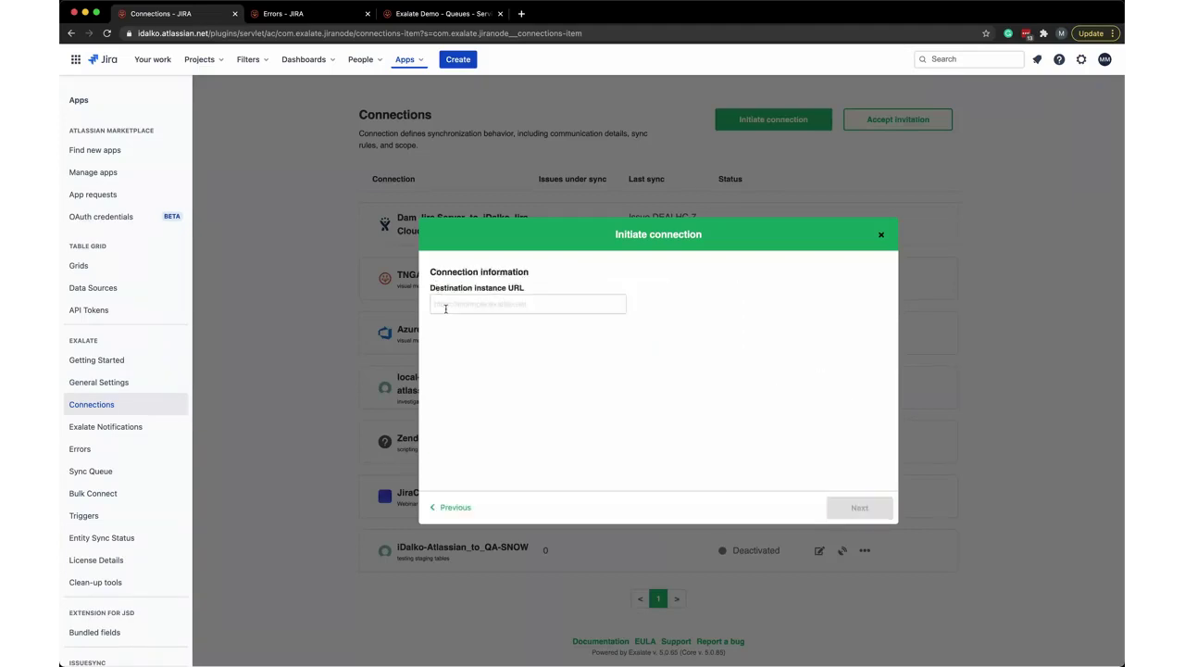
key("ctrl+Right")
left_click(154, 33)
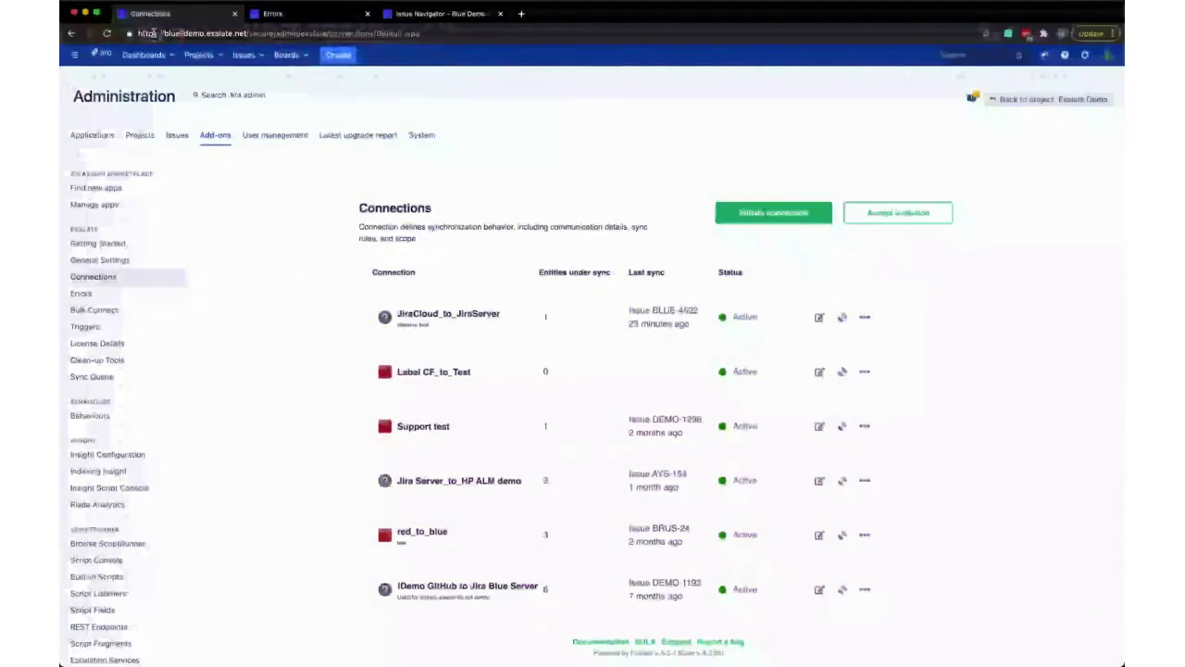
left_click_drag(138, 33, 250, 33)
key("super+c")
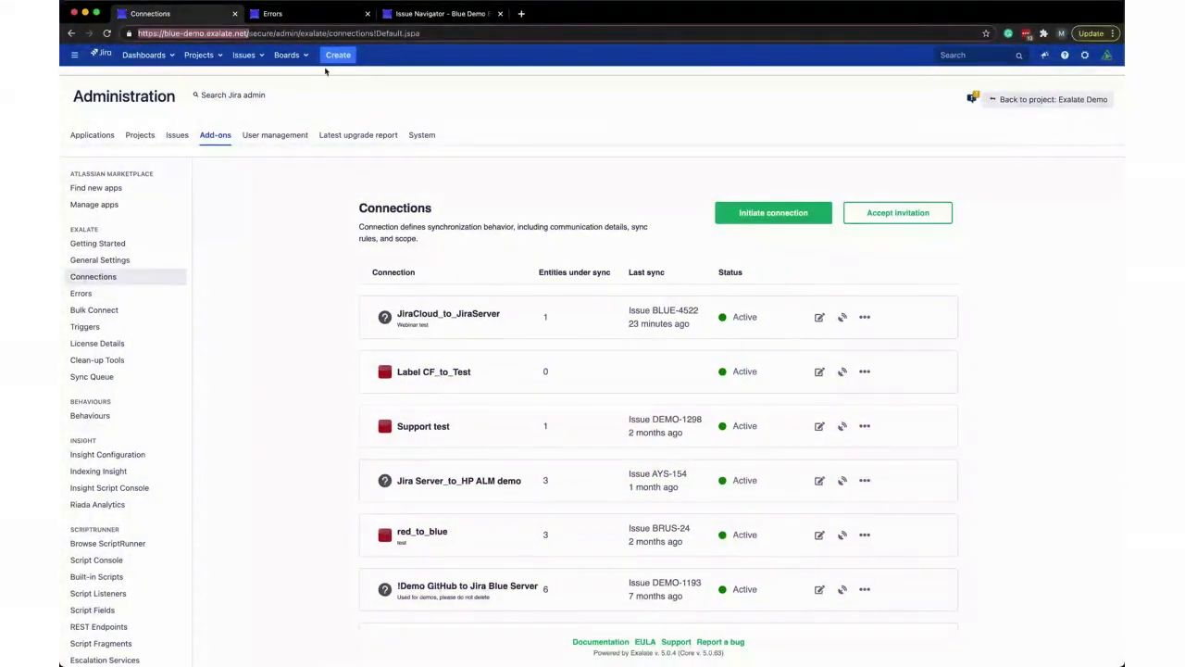
key("ctrl+Left")
left_click(537, 304)
key("super+v")
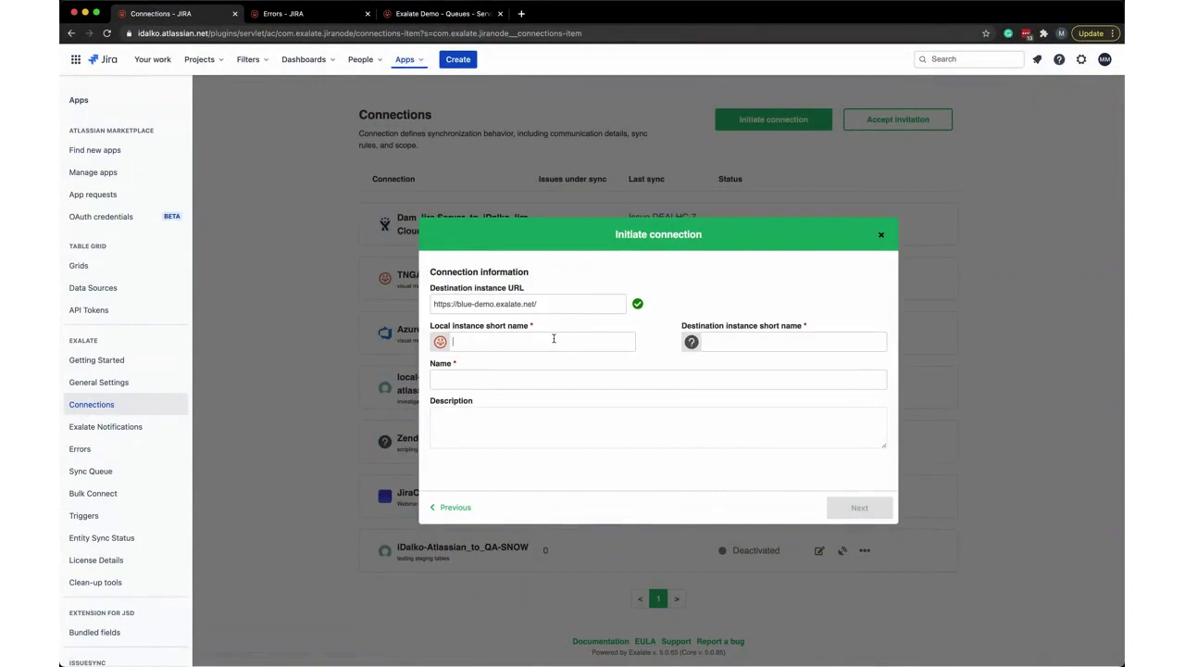
Set the local short name to JiraCloudDemo and the destination short name to JiraServerDemo, give the connection a personalized name, and continue.
left_click(554, 339)
type("C")
type("JiraCloudDemo")
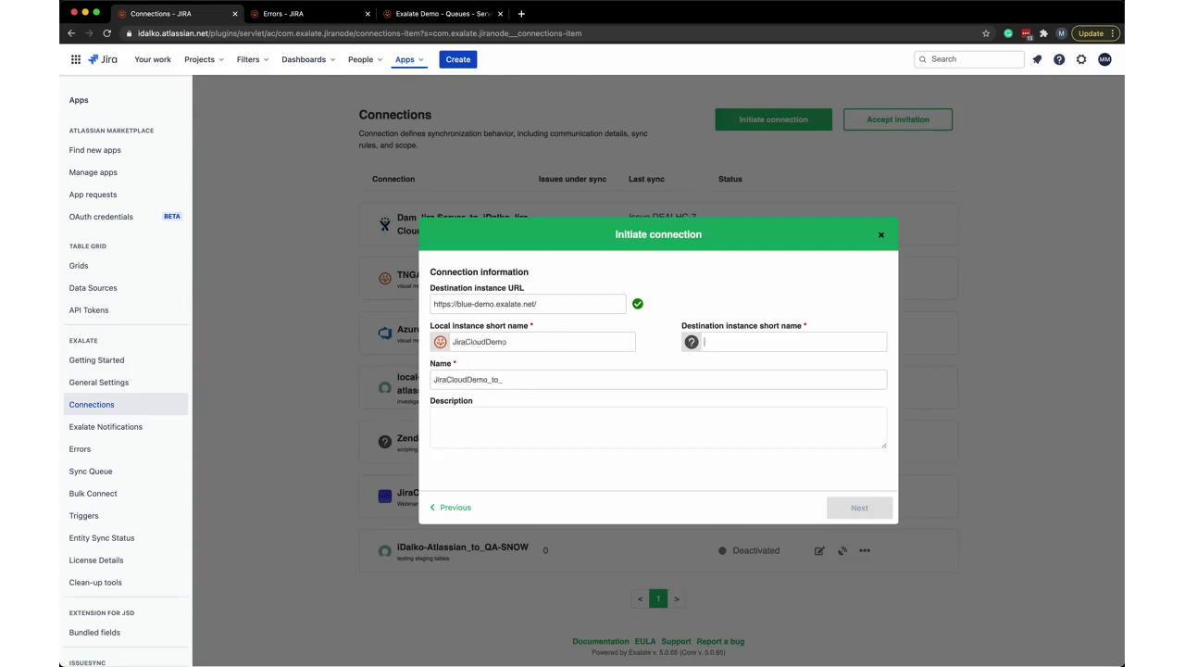
type("JiraServerDemo")
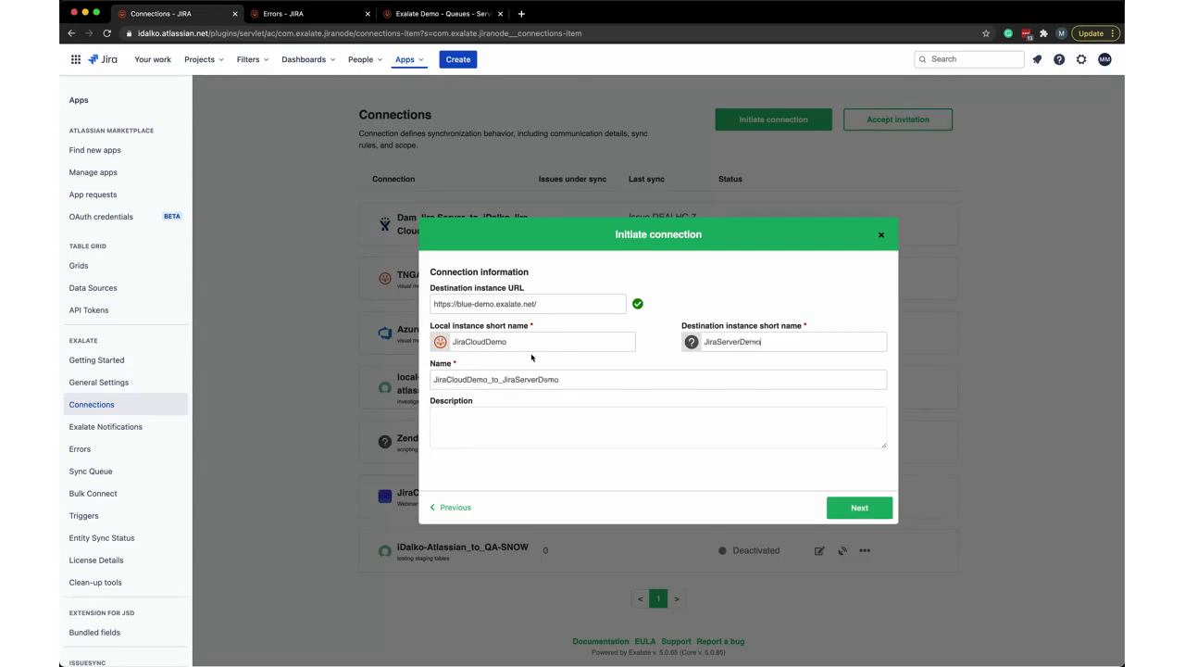
double_click(496, 378)
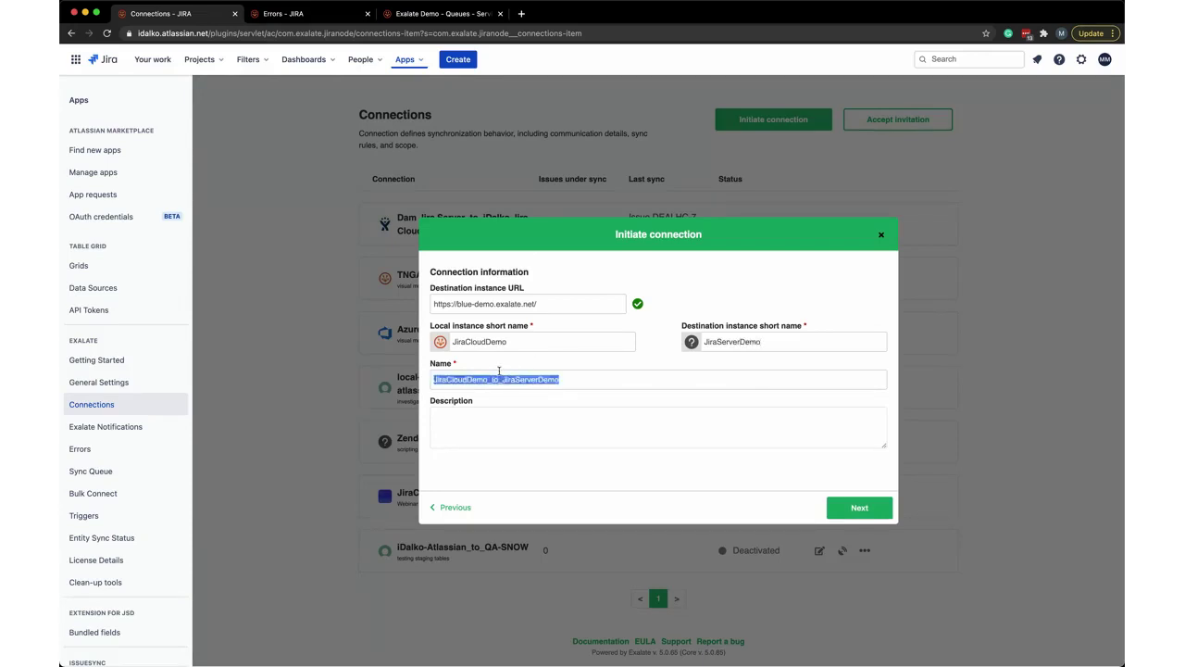
type("Michiel's connection")
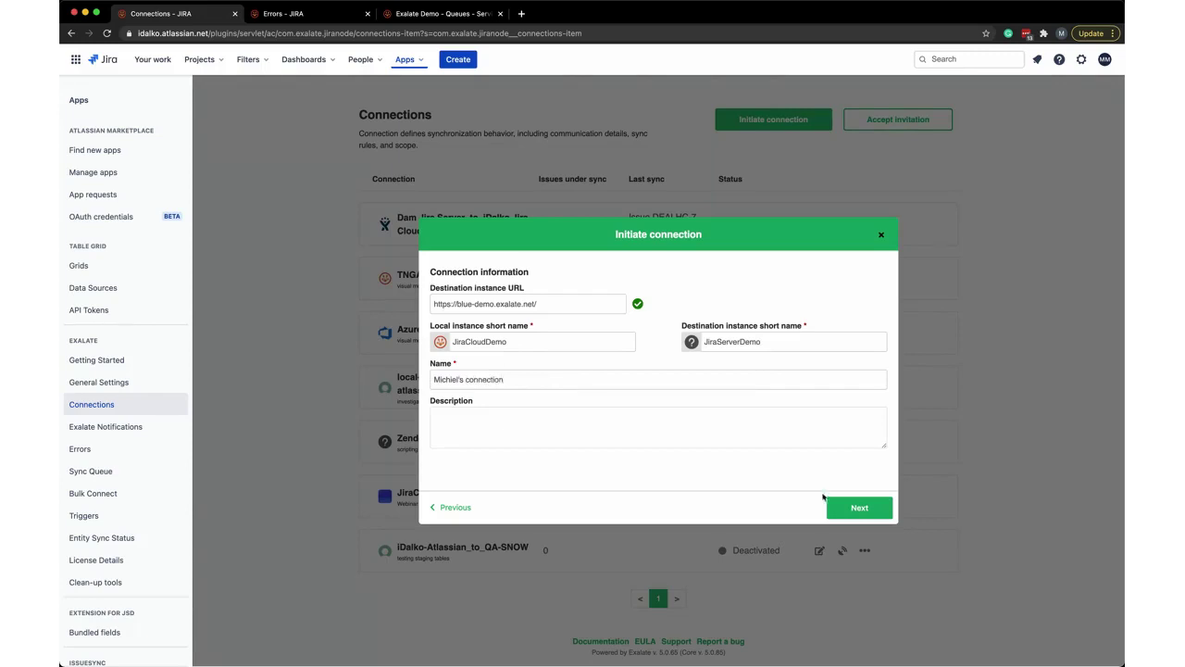
left_click(857, 508)
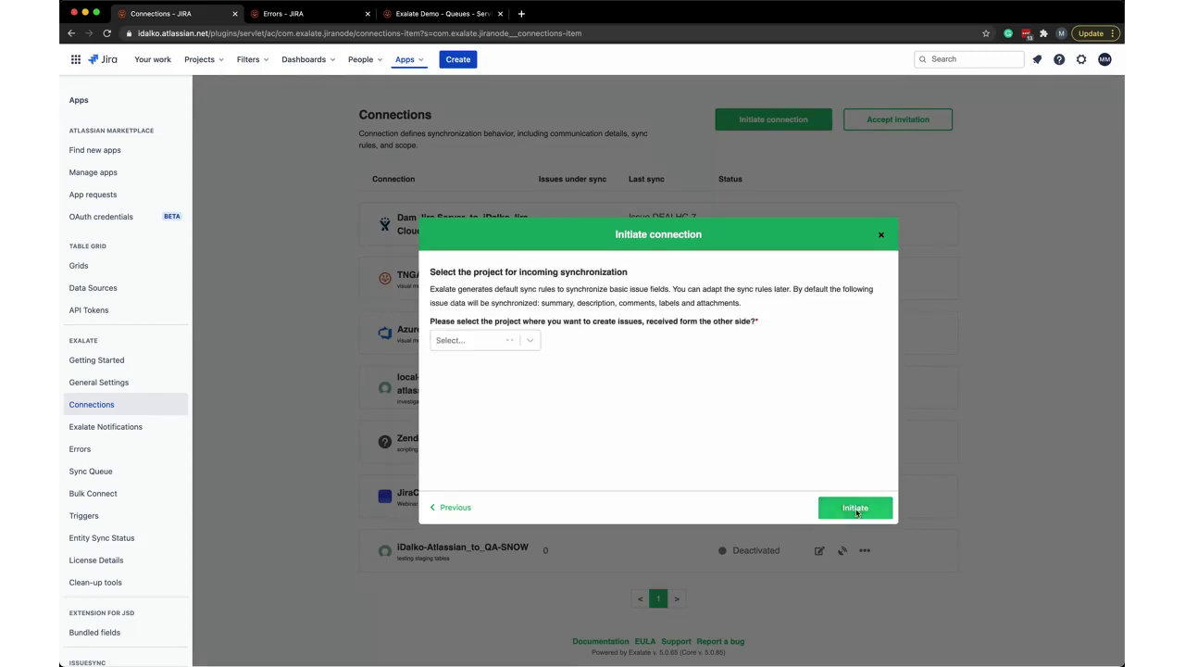
Select Exalate Demo as the project for incoming issues, initiate the connection and copy its invitation code.
left_click(513, 348)
type("exad")
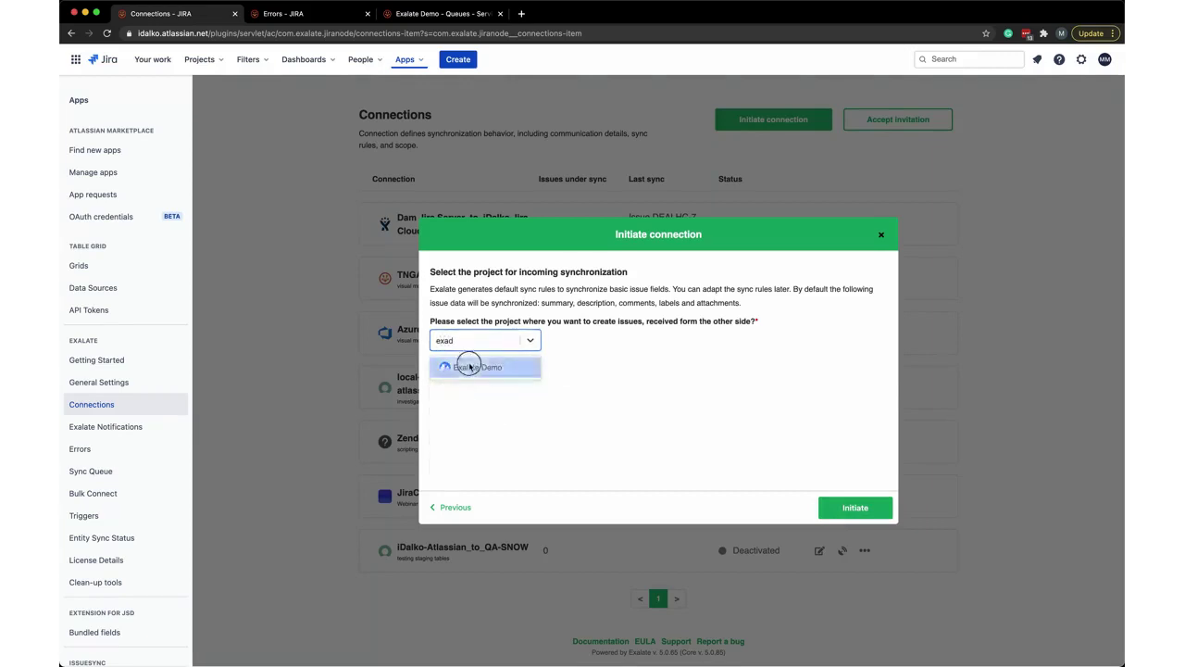
left_click(465, 365)
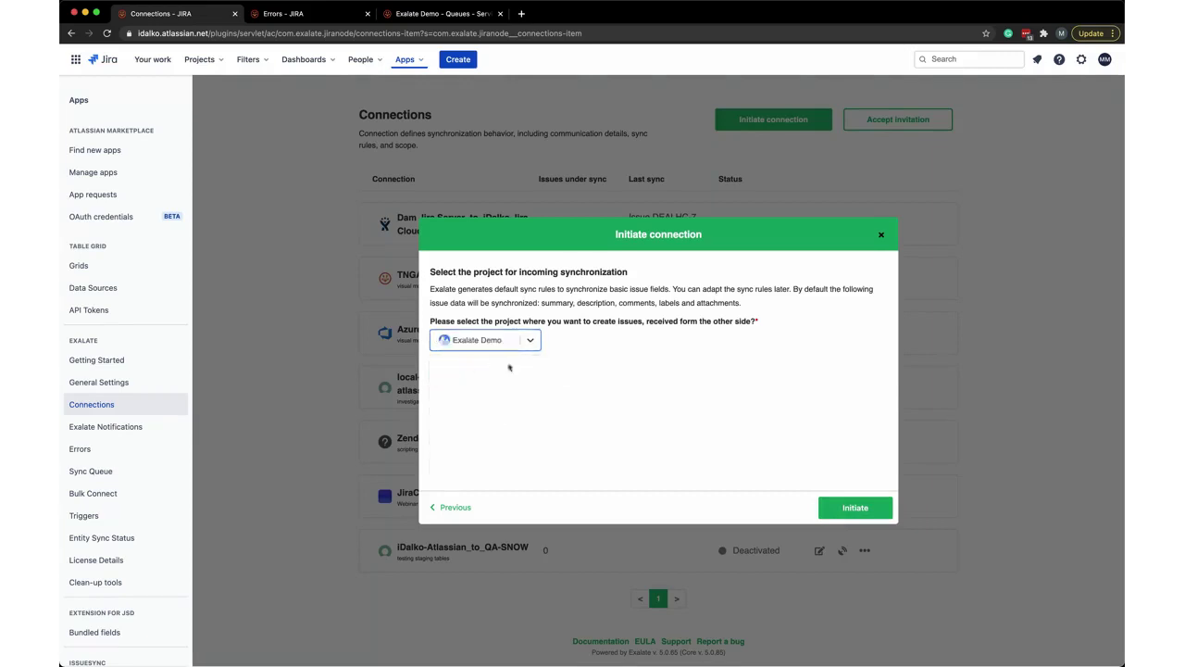
left_click(863, 506)
left_click(647, 396)
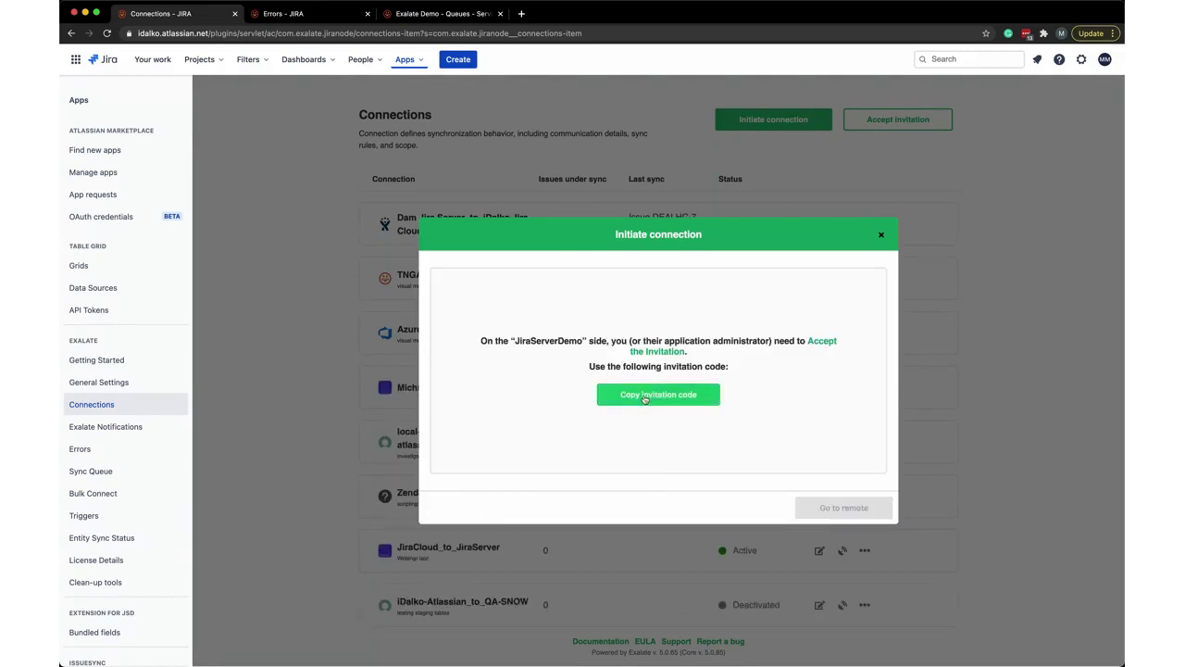
left_click(667, 400)
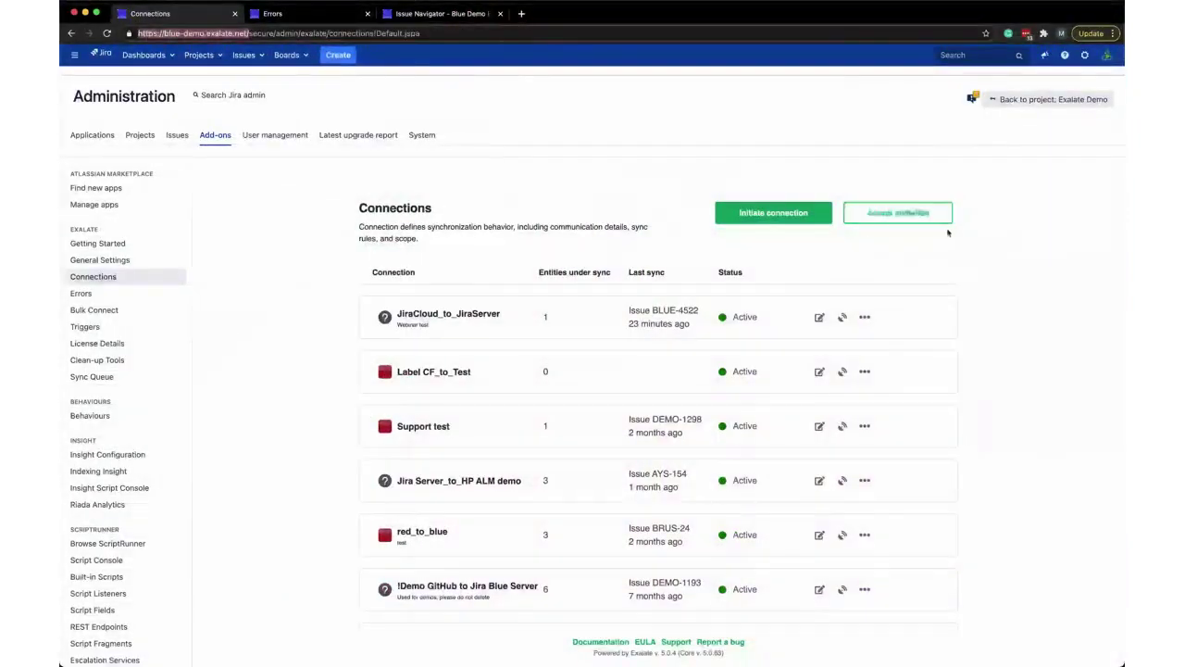
Start accepting an invitation on the Jira Server Connections page and paste the copied invitation code.
left_click(896, 213)
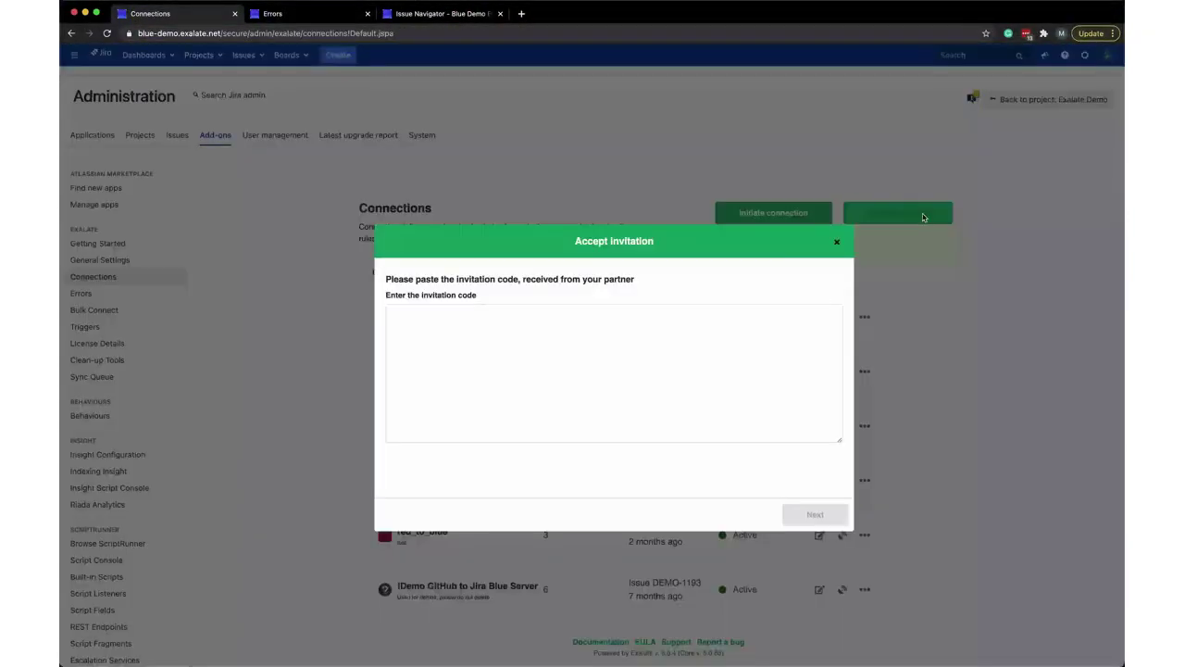
left_click(663, 336)
key("super+v")
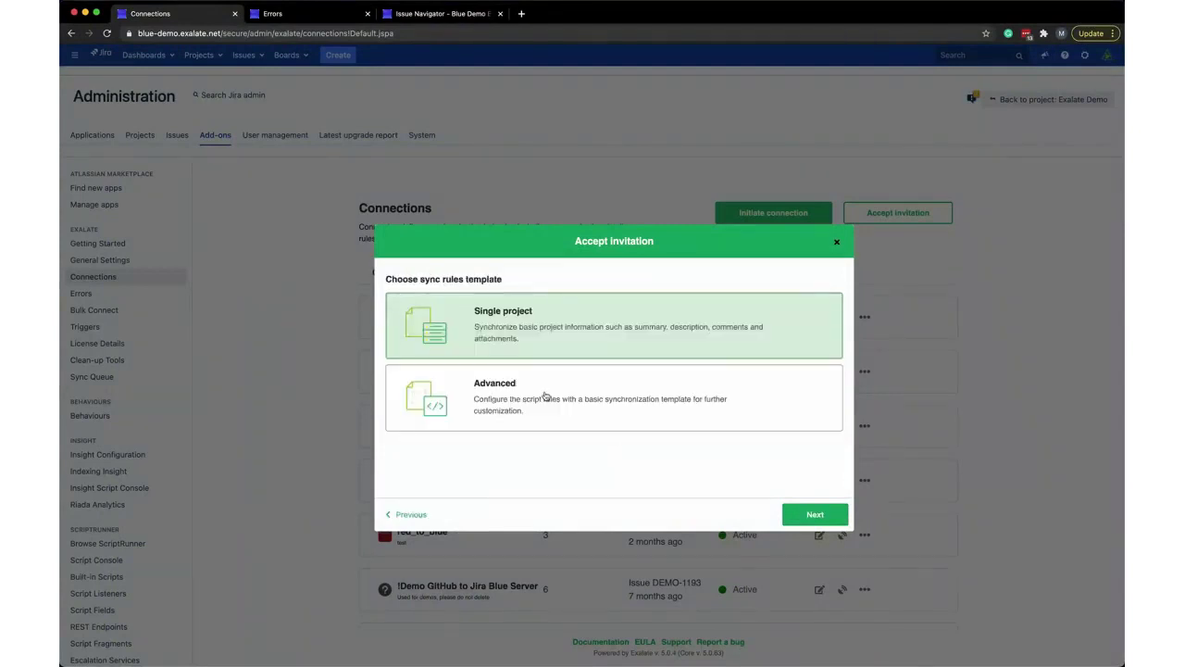
Accept the invitation with the Single project template, choosing Exalate Demo as the local project for incoming entities, and close the wizard.
left_click(816, 513)
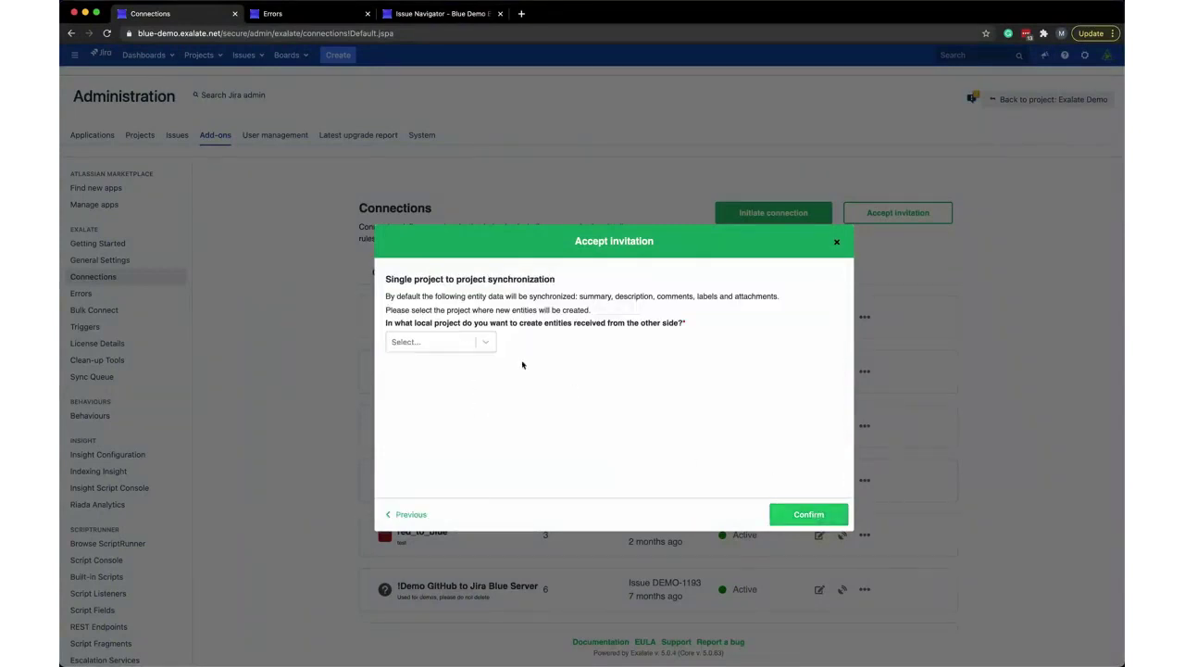
left_click(476, 342)
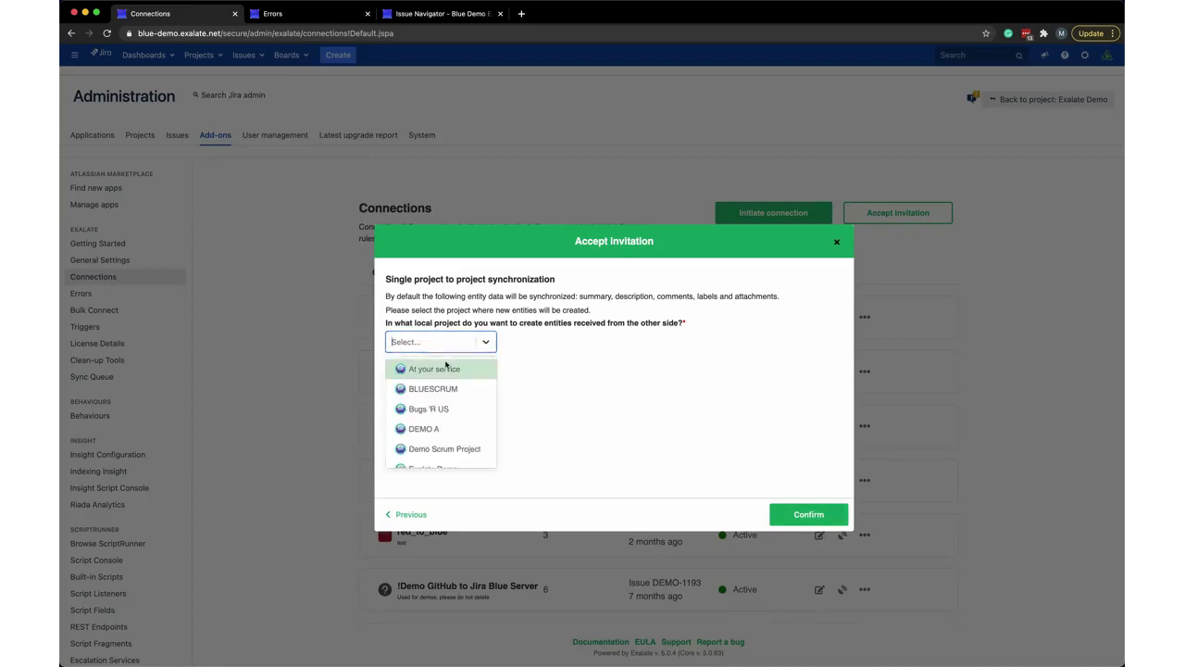
type("exad")
key("BackSpace")
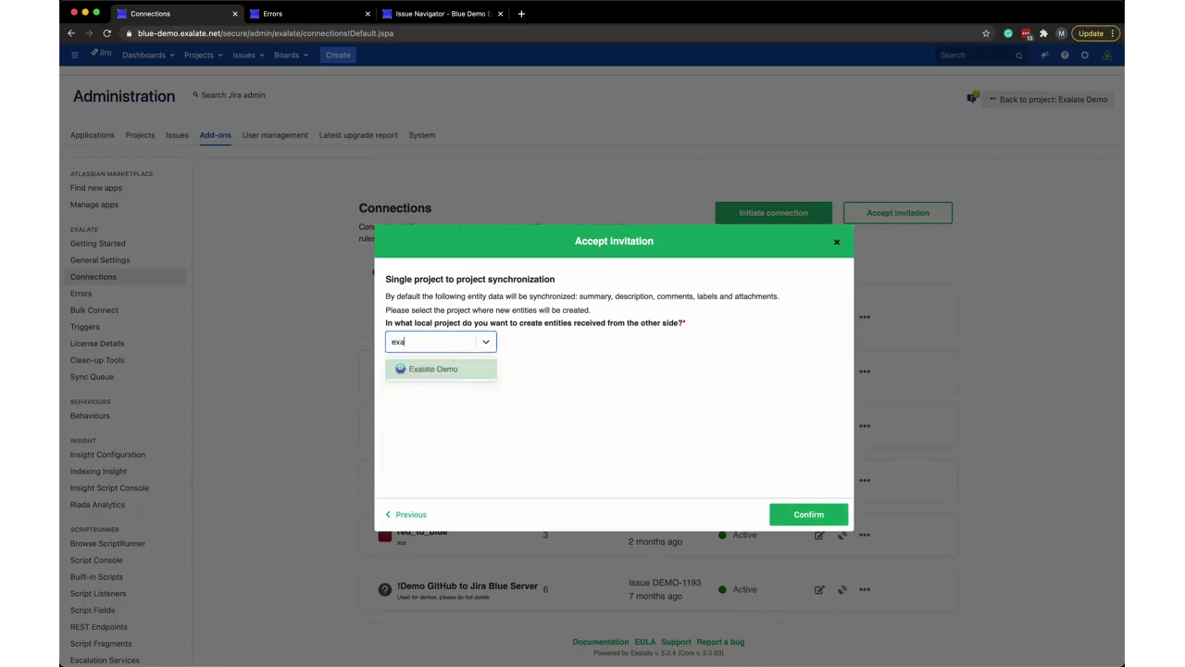
left_click(424, 370)
left_click(811, 512)
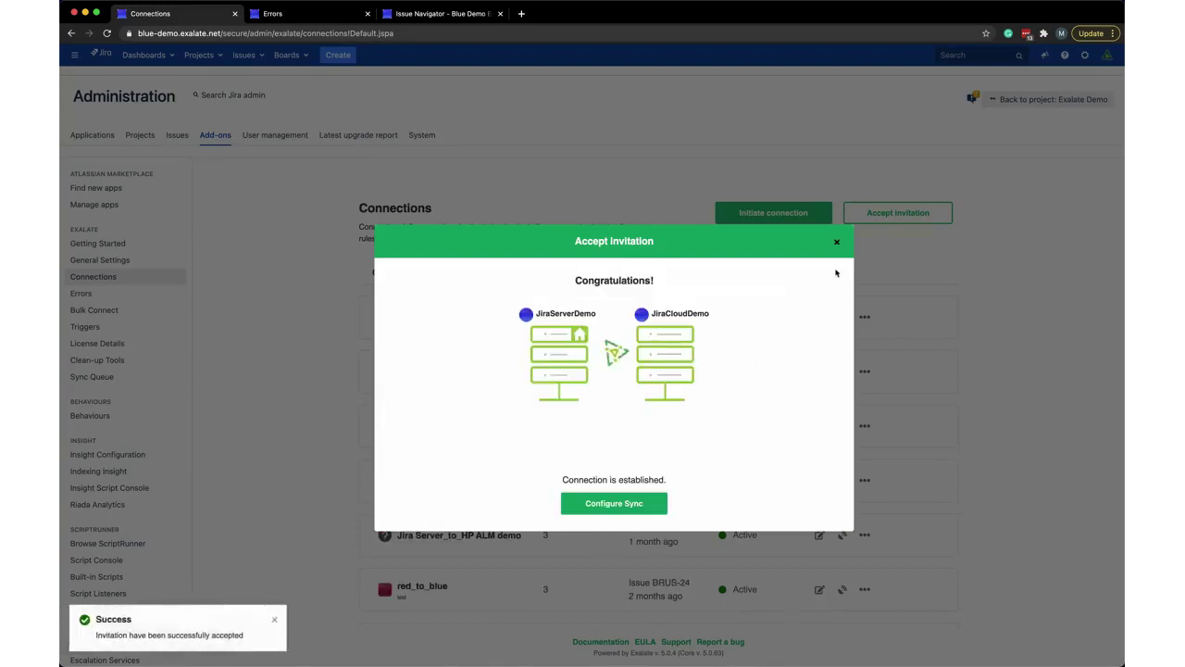
left_click(837, 242)
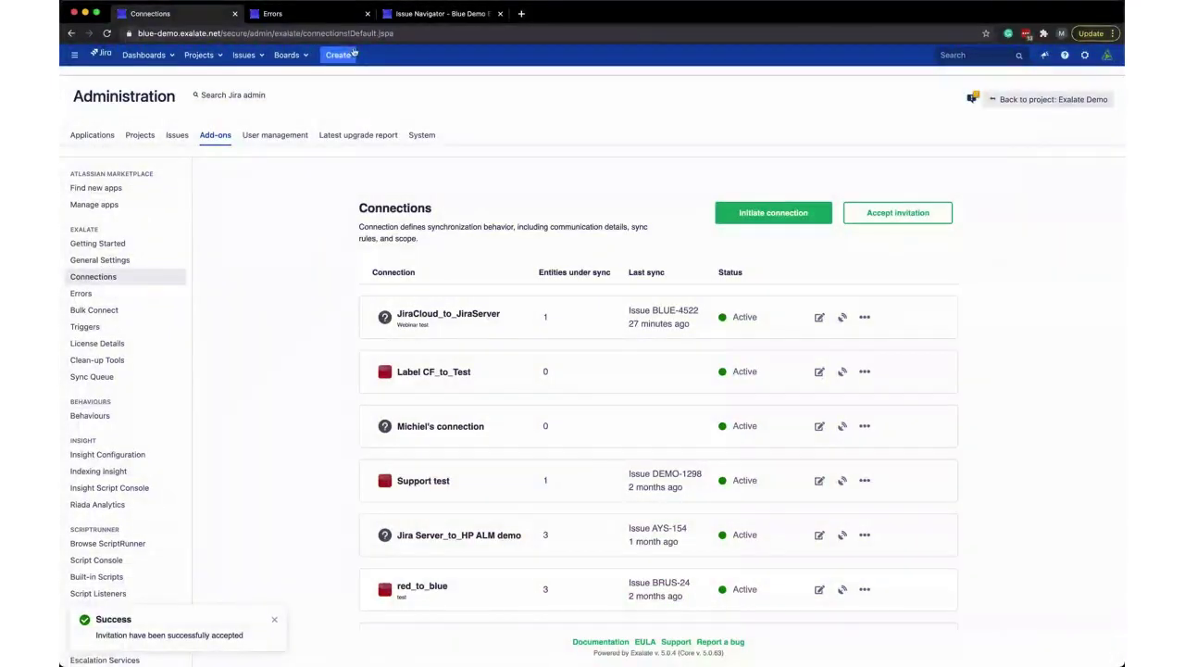
Create a story in the Exalate Demo (BLUE) project with summary "Test A" and description "Some description".
left_click(441, 20)
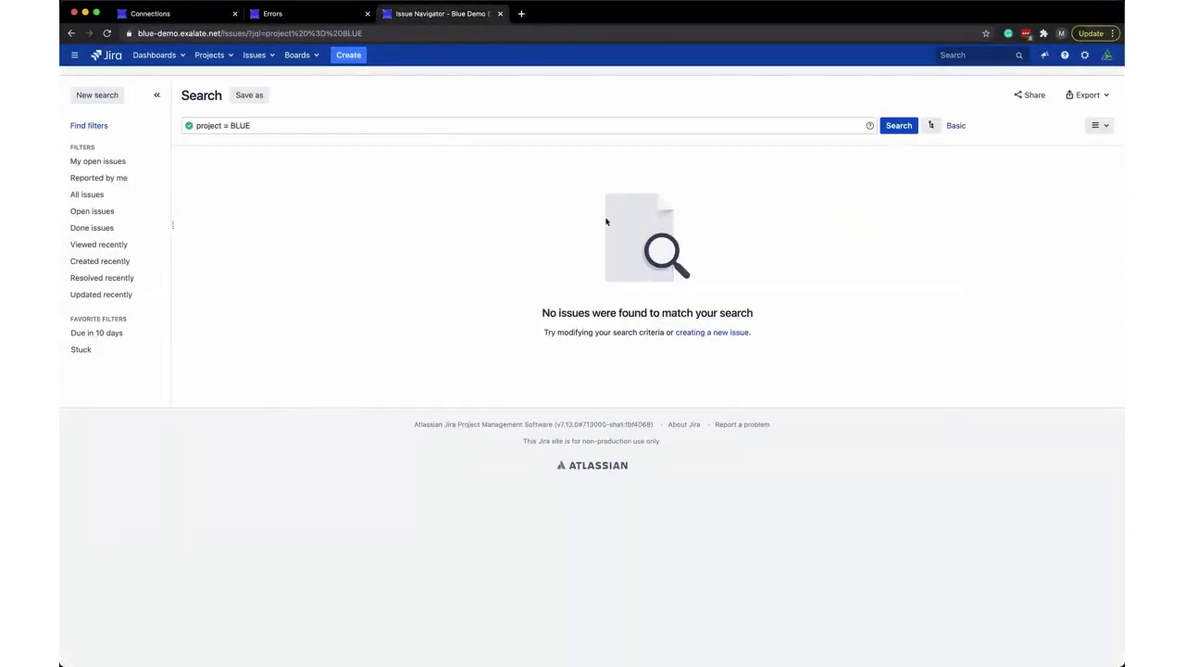
left_click(346, 57)
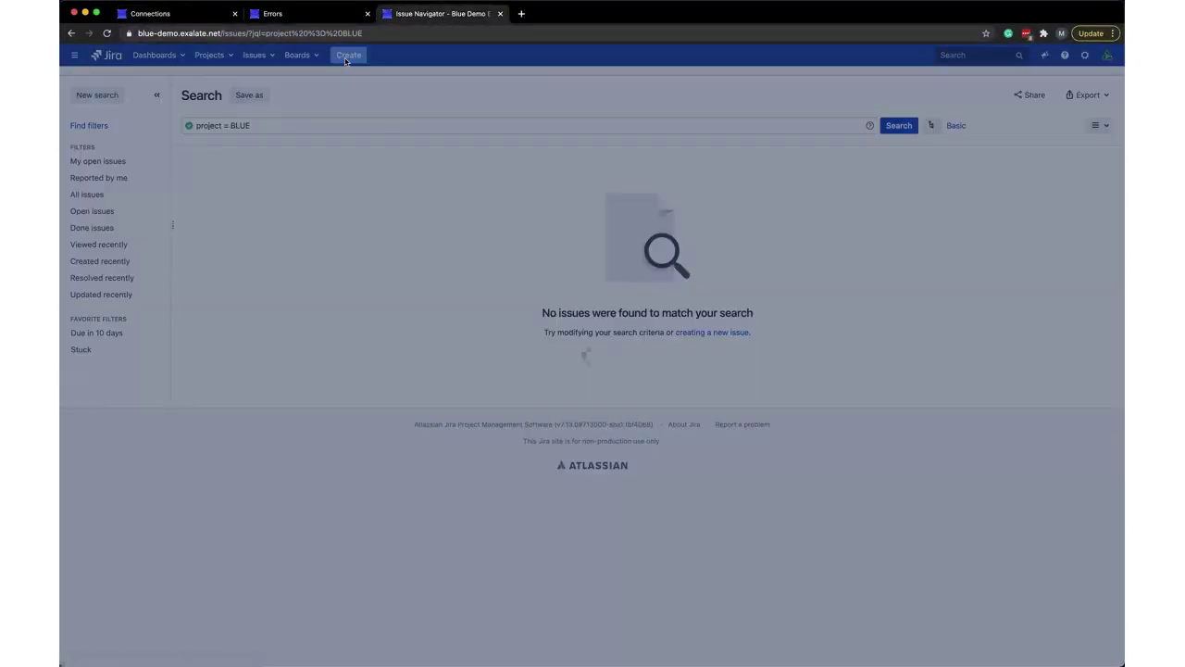
type("Test")
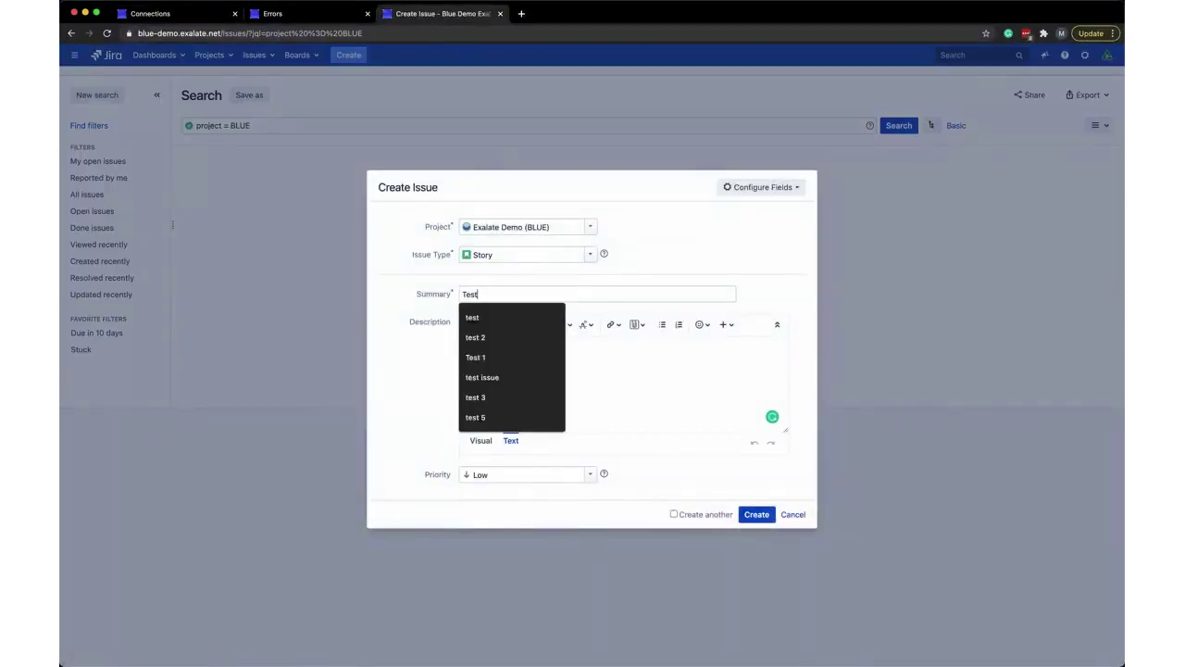
type(" A")
left_click(594, 368)
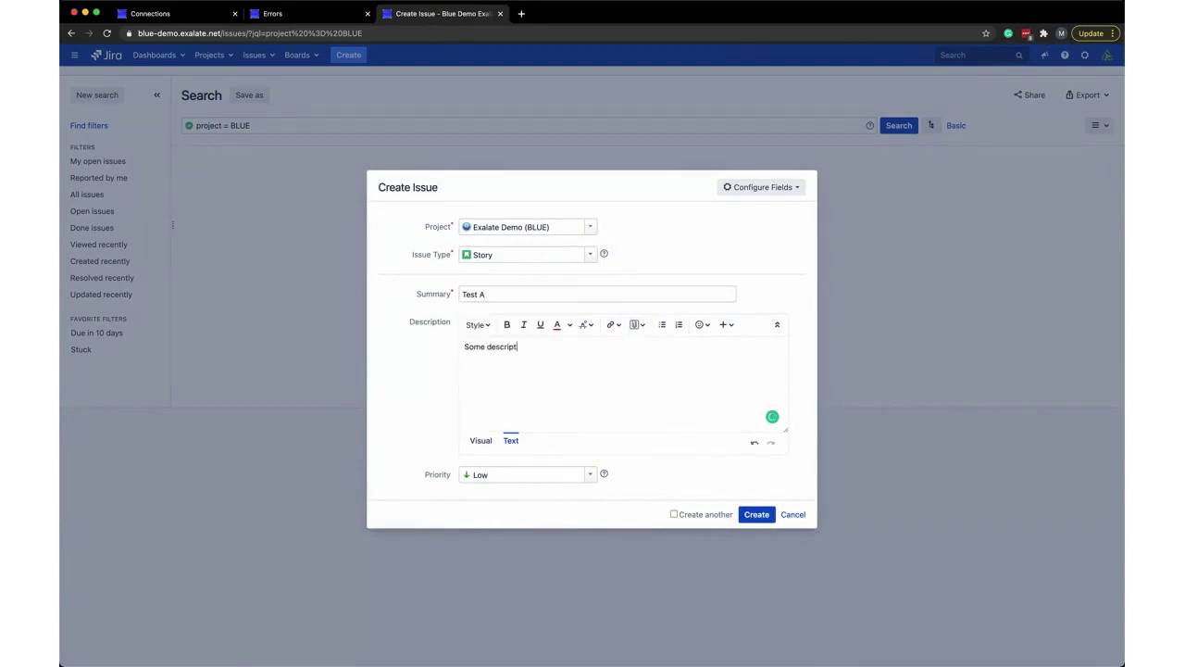
left_click(759, 519)
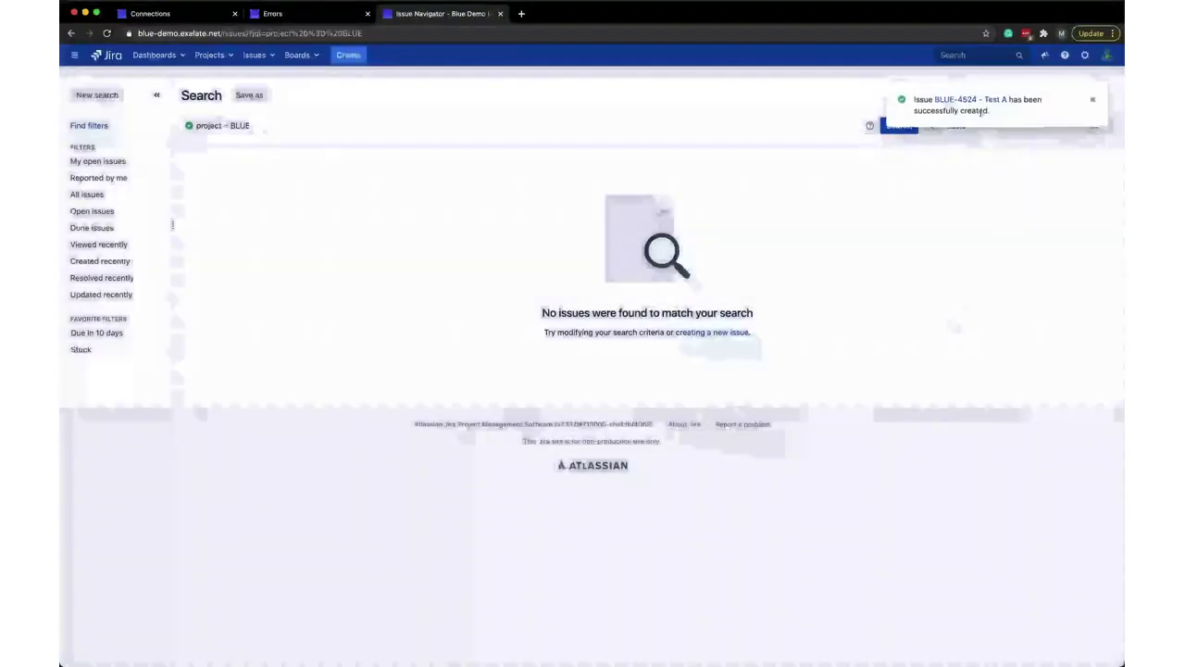
Open the new Test A issue and exalate it over the newly established connection.
left_click(970, 100)
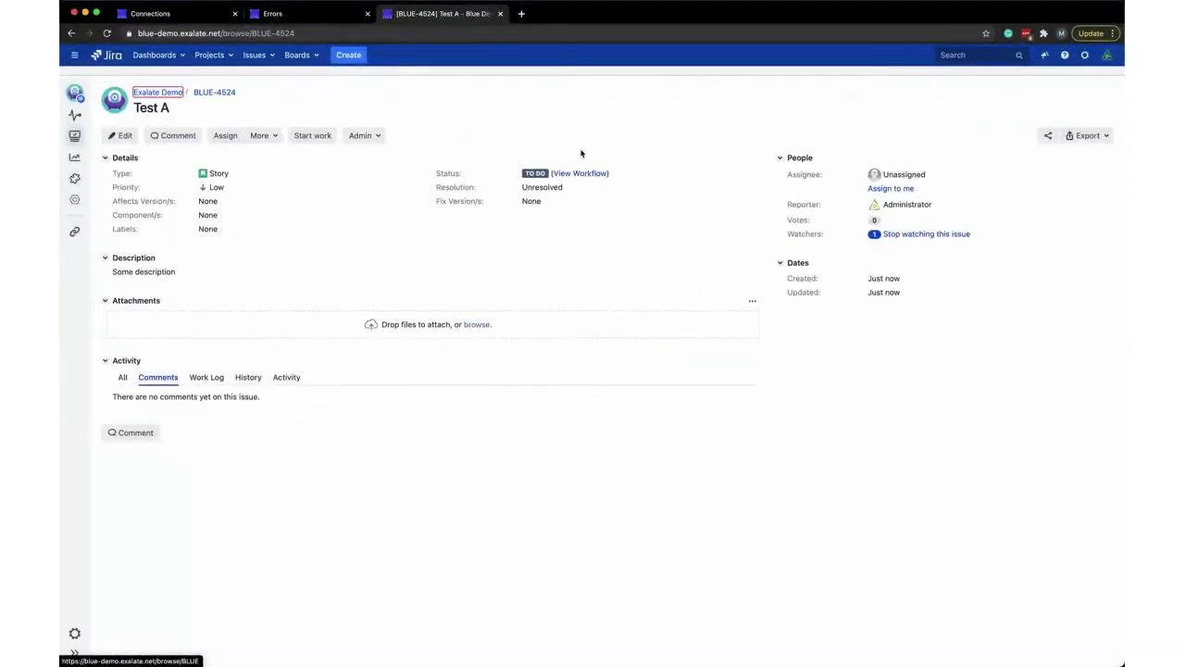
left_click(262, 137)
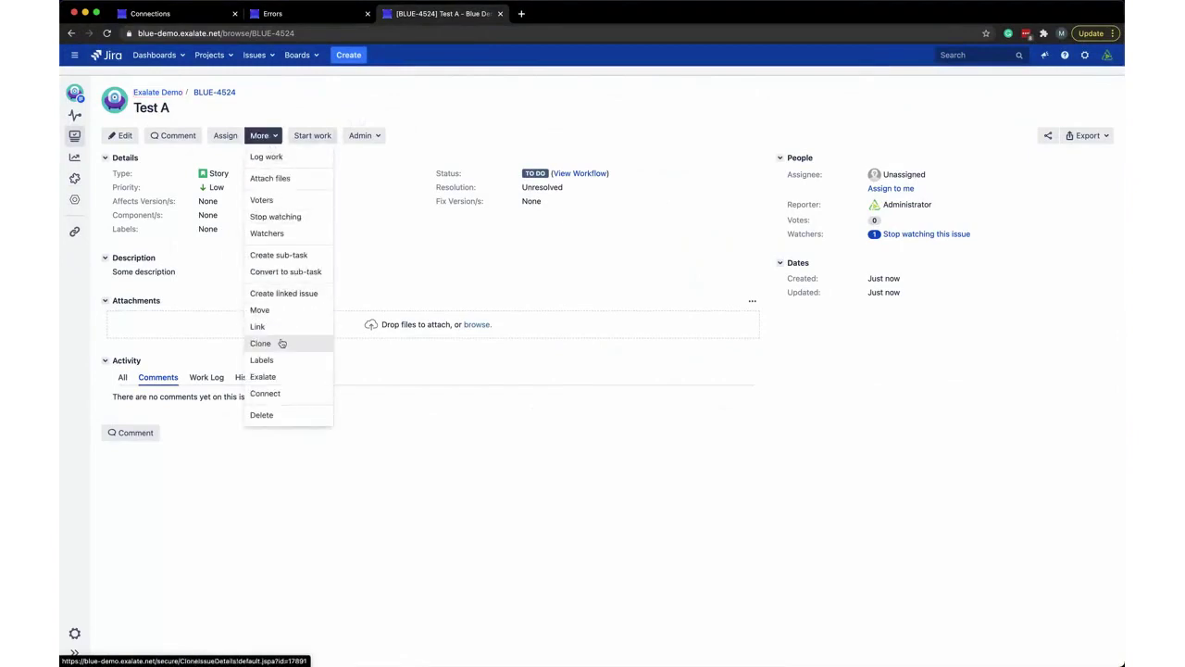
left_click(270, 376)
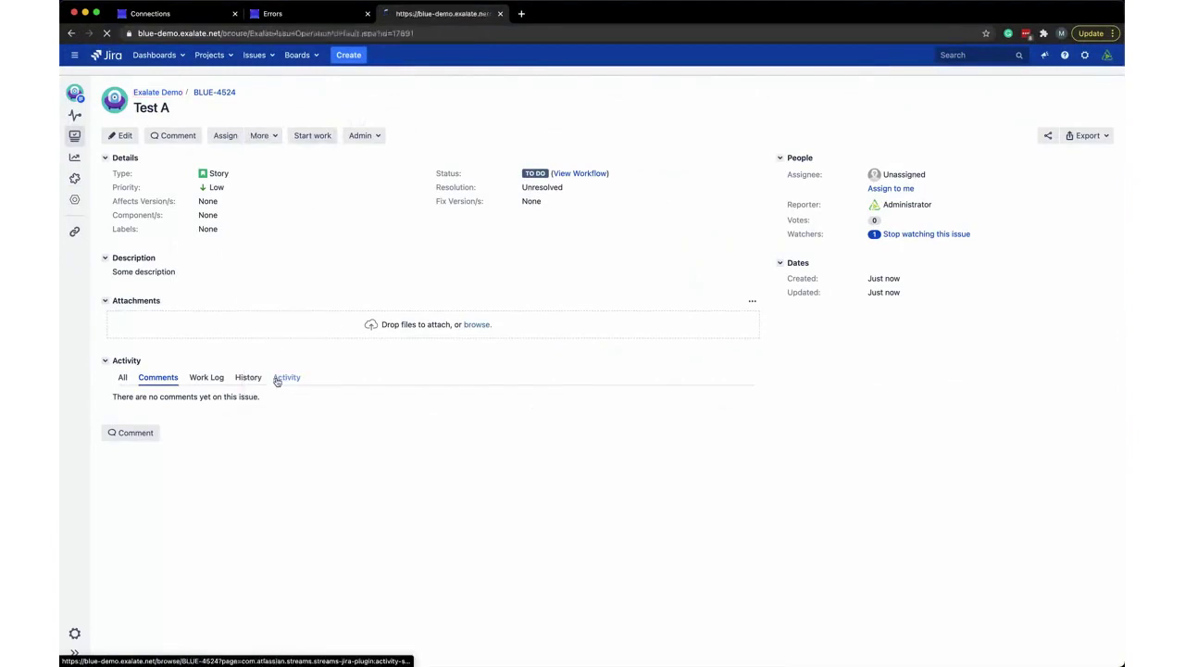
left_click(583, 151)
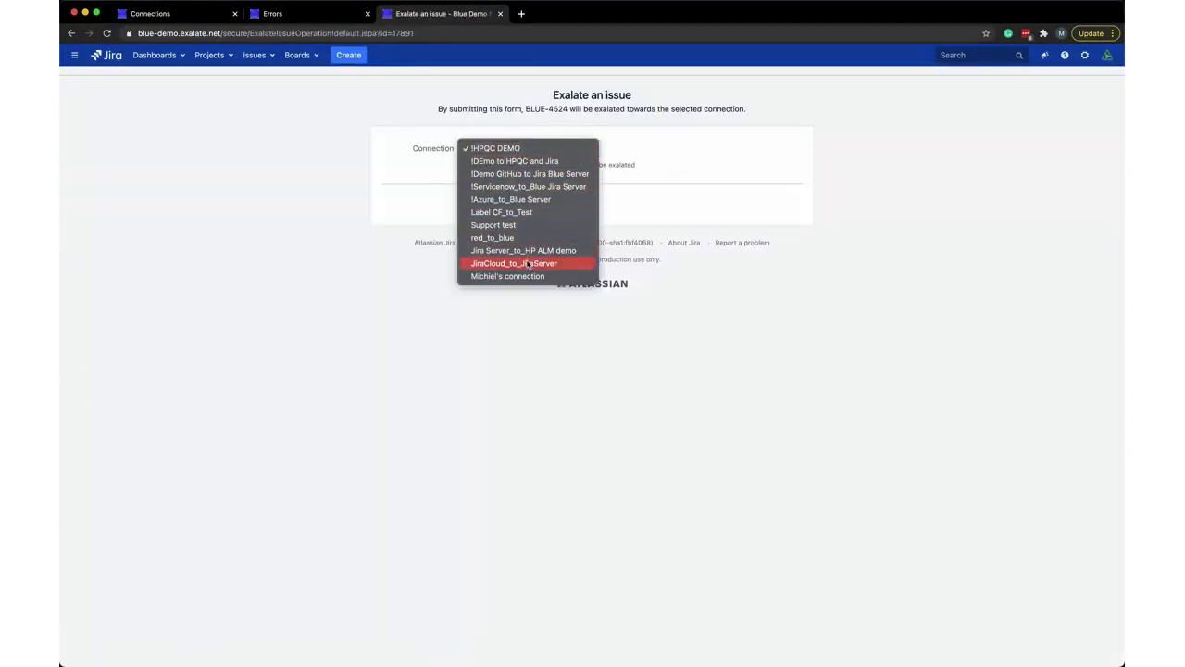
left_click(469, 278)
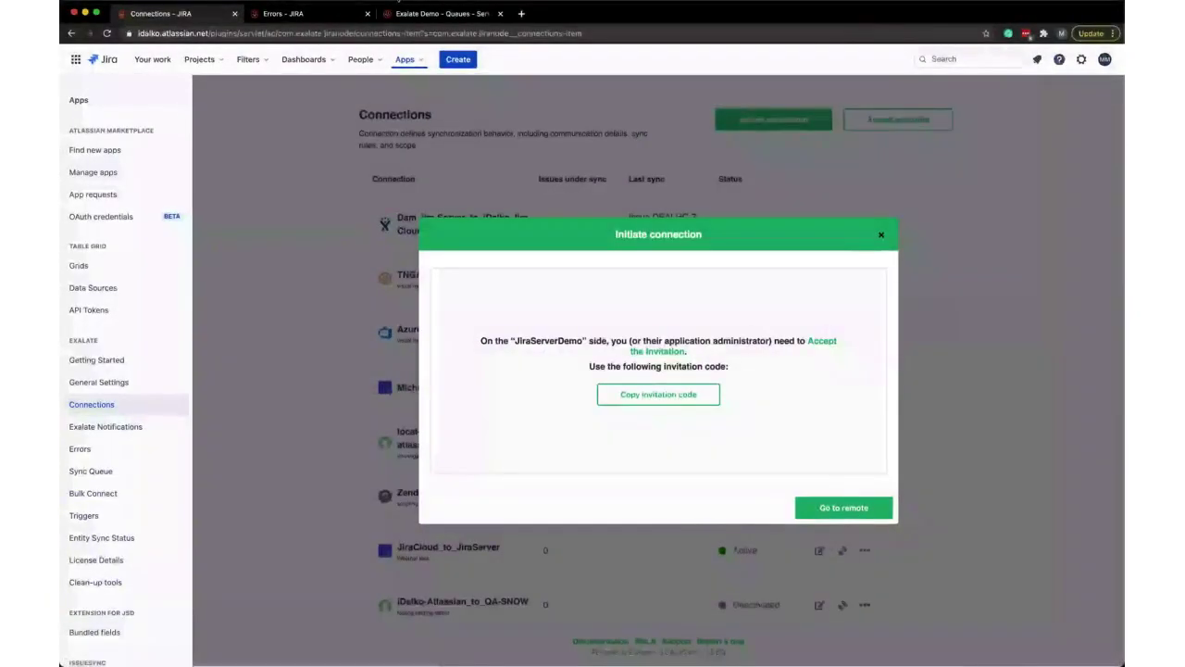
Refresh the Exalate Demo queue in Jira Cloud, open Test A, and check its Exalate sync status and remote link.
left_click(435, 13)
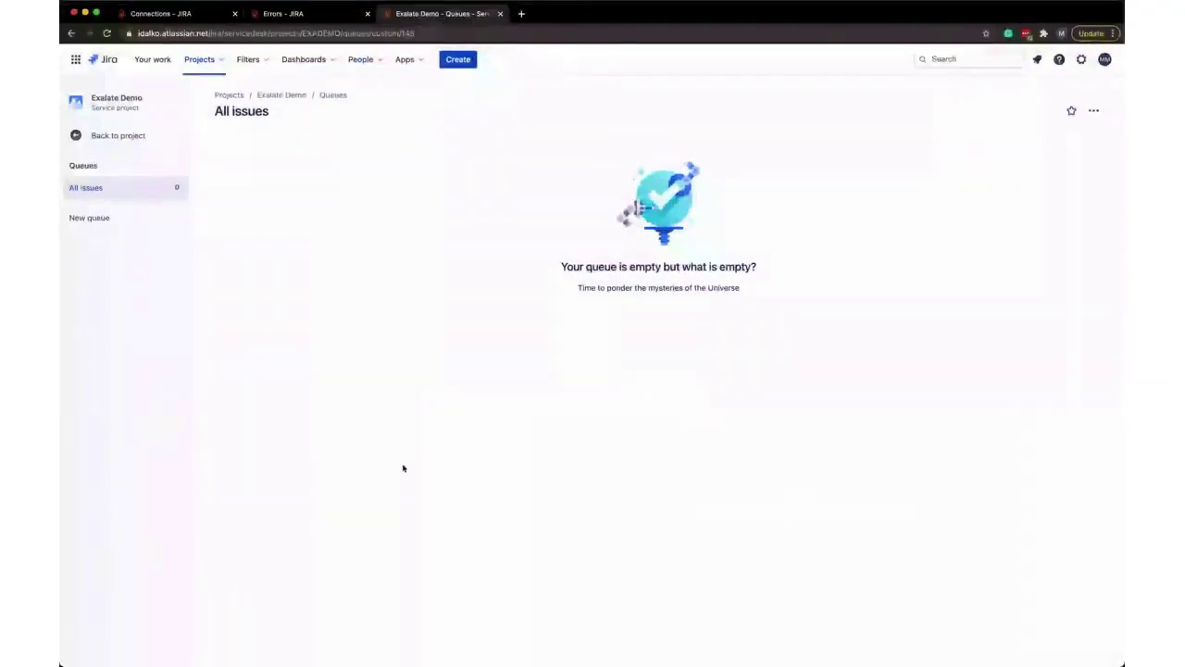
key("super+r")
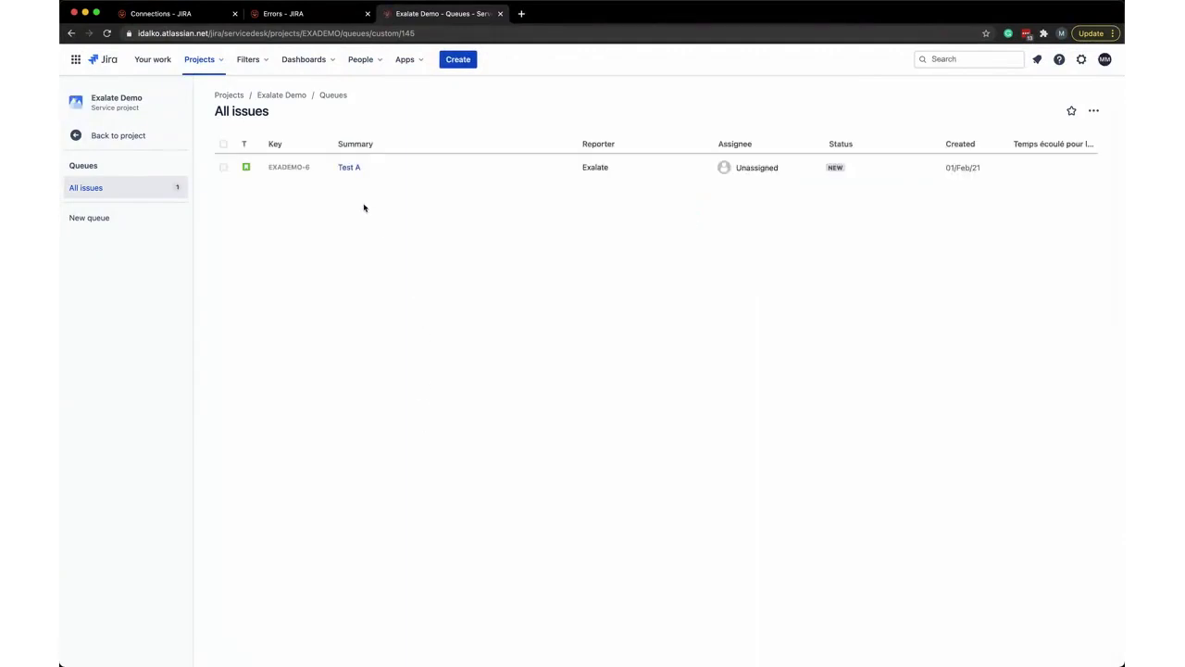
left_click(348, 166)
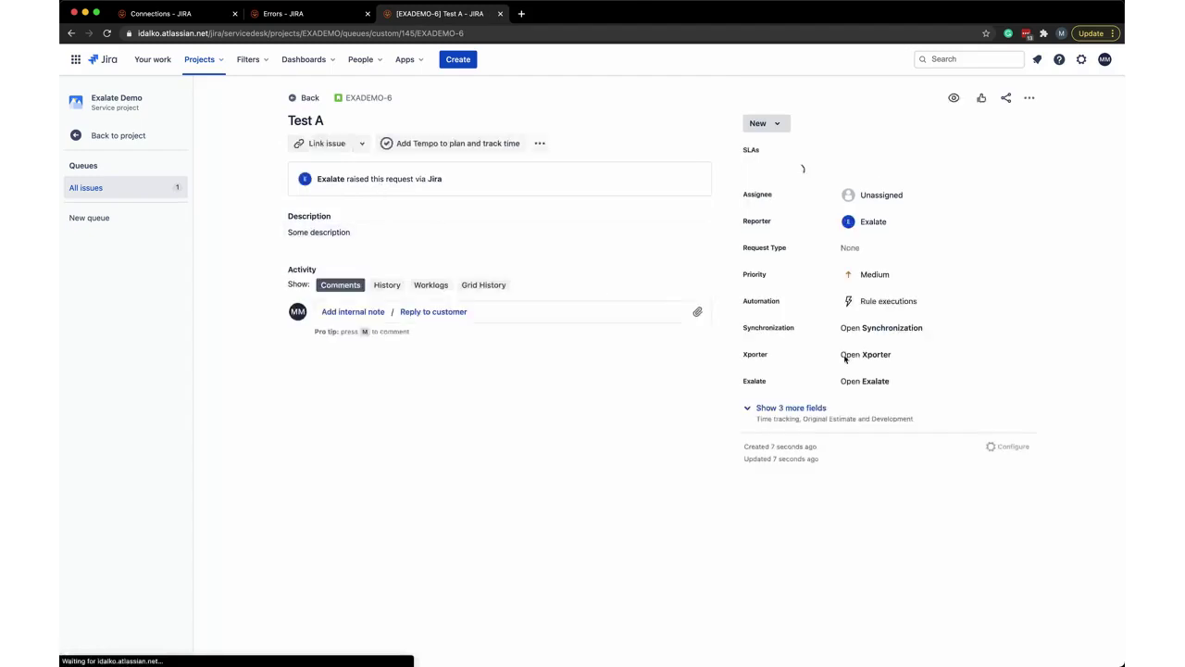
left_click(853, 419)
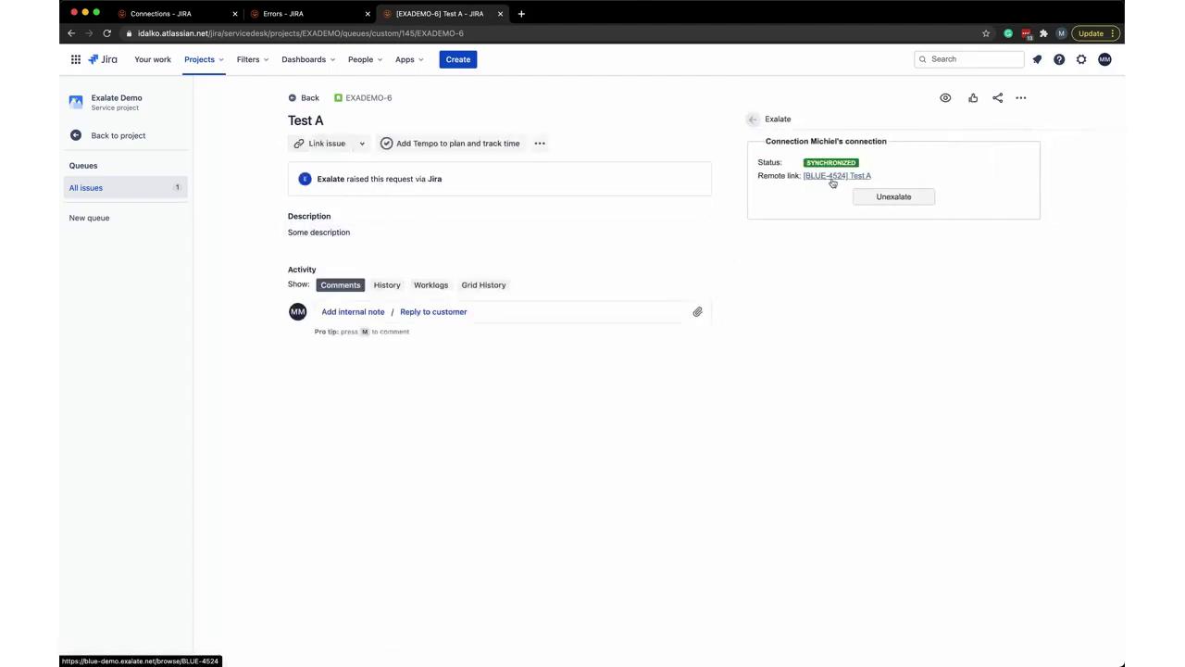
left_click(831, 181)
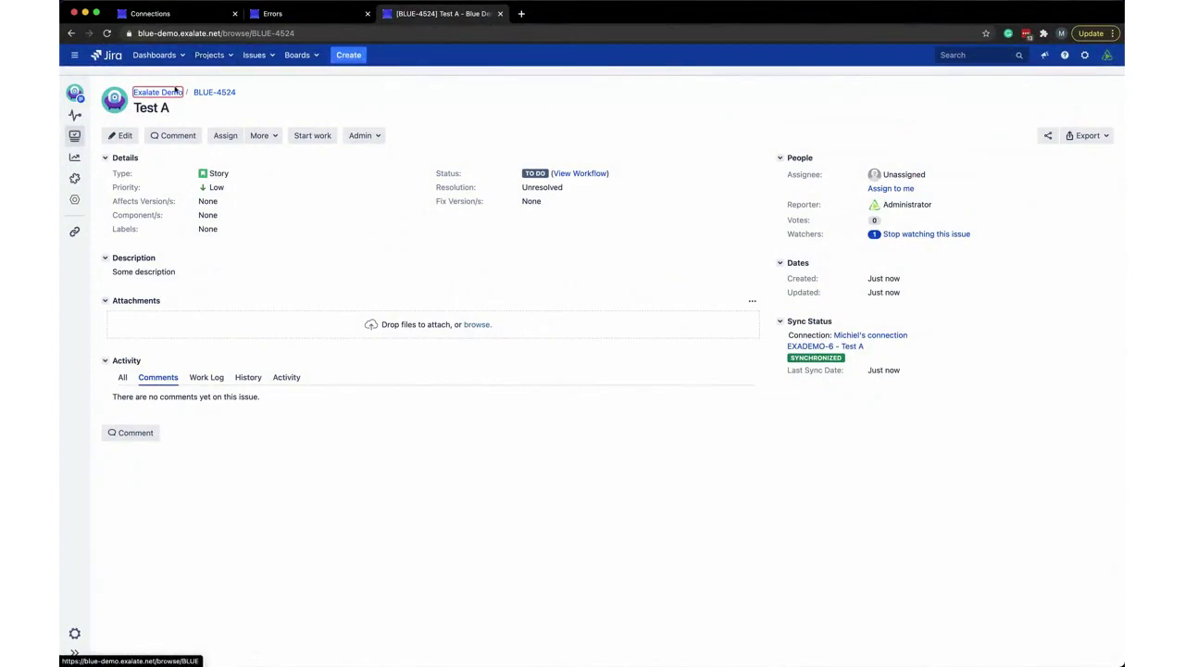
Go back to the current BLUE issue search in Jira Server and bring up its Connections page.
left_click(256, 54)
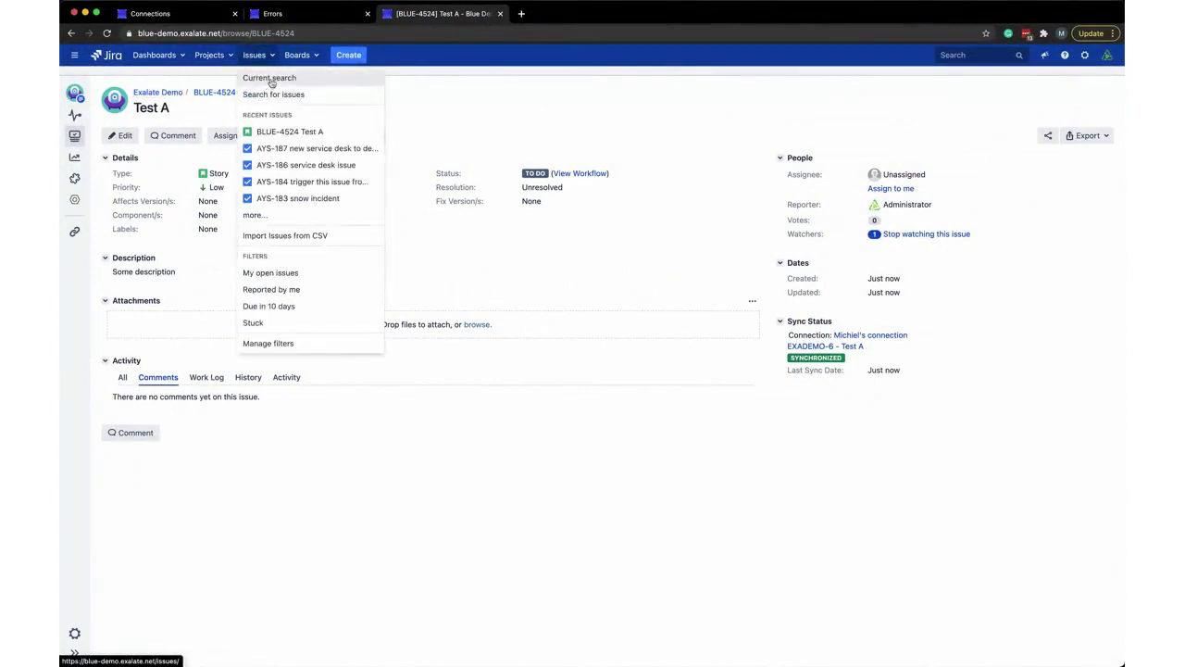
left_click(270, 81)
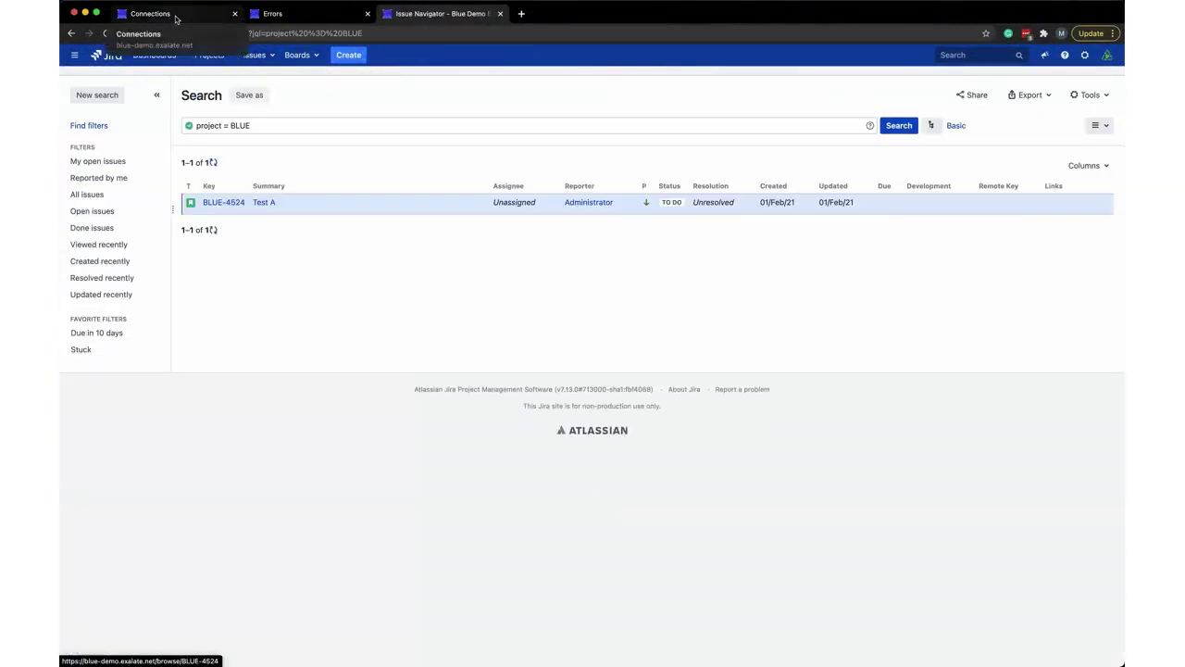
left_click(174, 19)
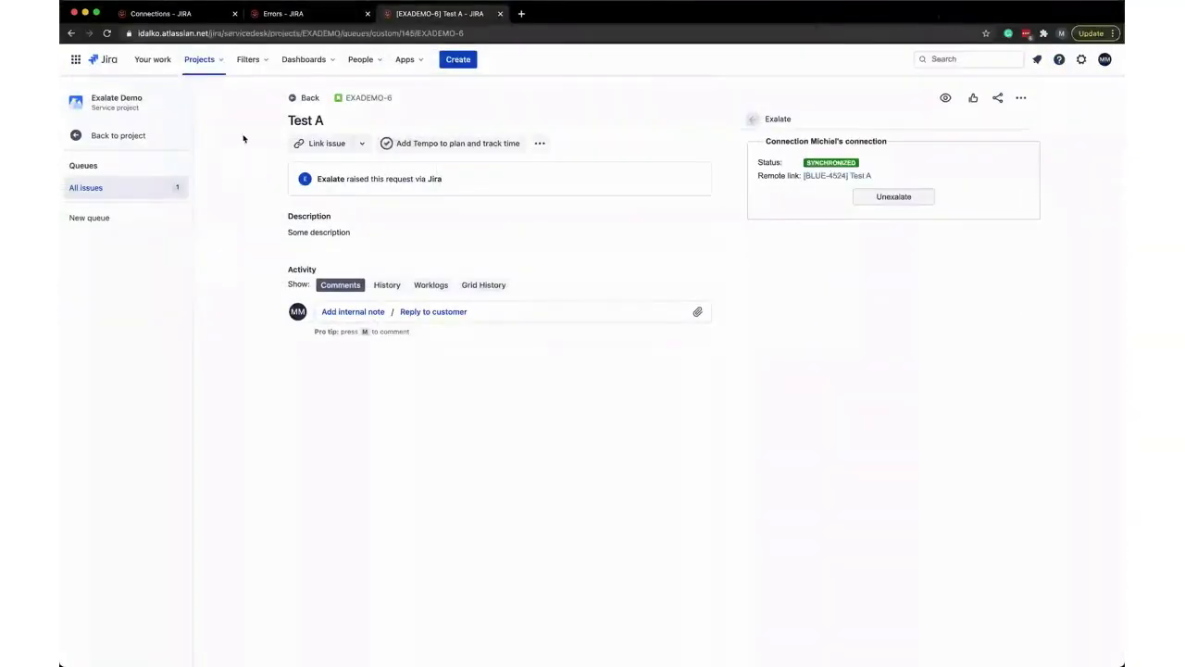
Dismiss the invitation code dialog in Jira Cloud and open the new connection's sync rules for editing.
left_click(162, 16)
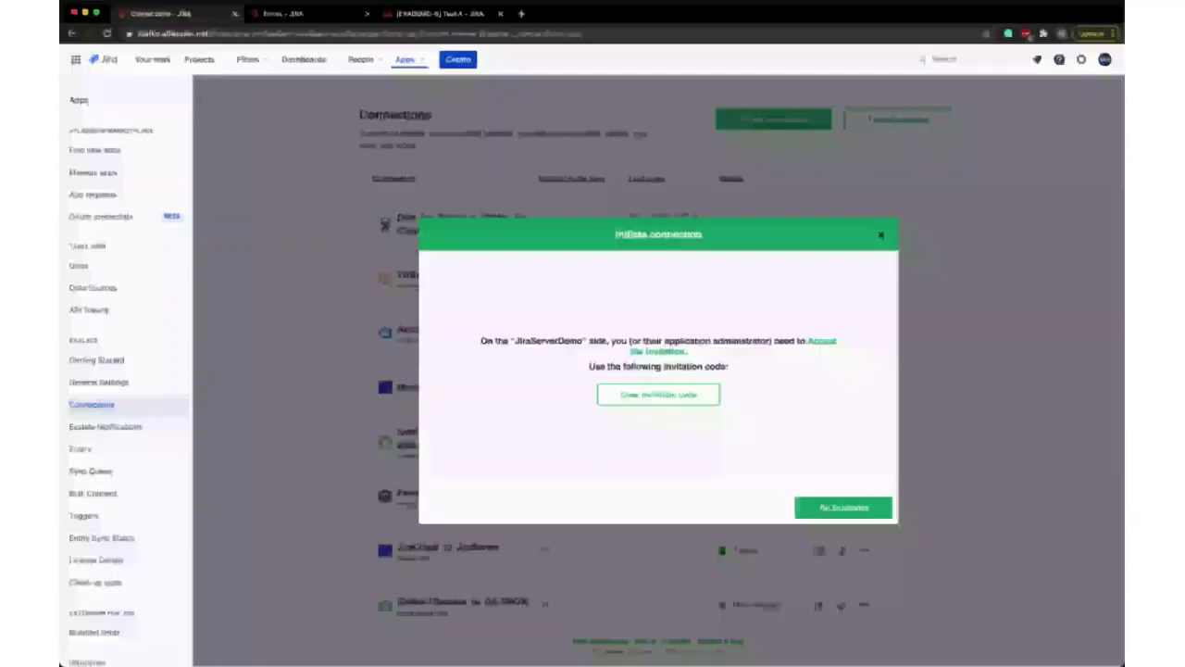
left_click(882, 234)
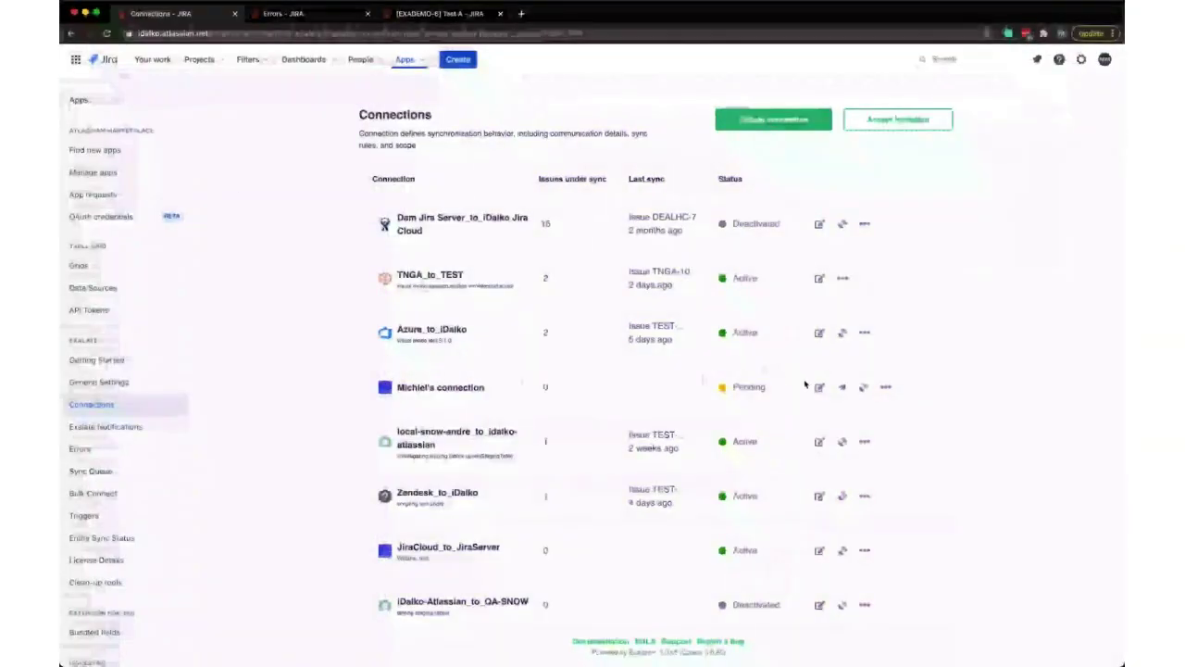
left_click(820, 388)
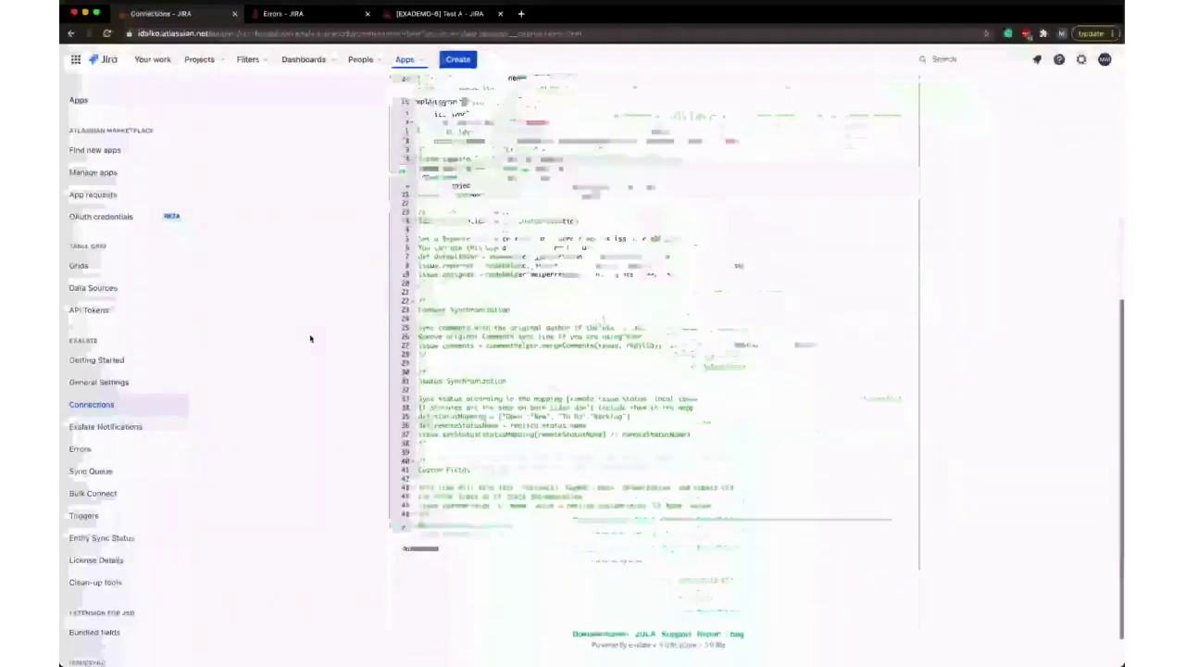
Replace the commented samples in the incoming sync with a statusMap (To Do→new, Working on it→In Progress, Pending→On hold, Canceled→Declined, Done→Finished) applied with issue.setStatus.
left_click_drag(417, 198, 601, 519)
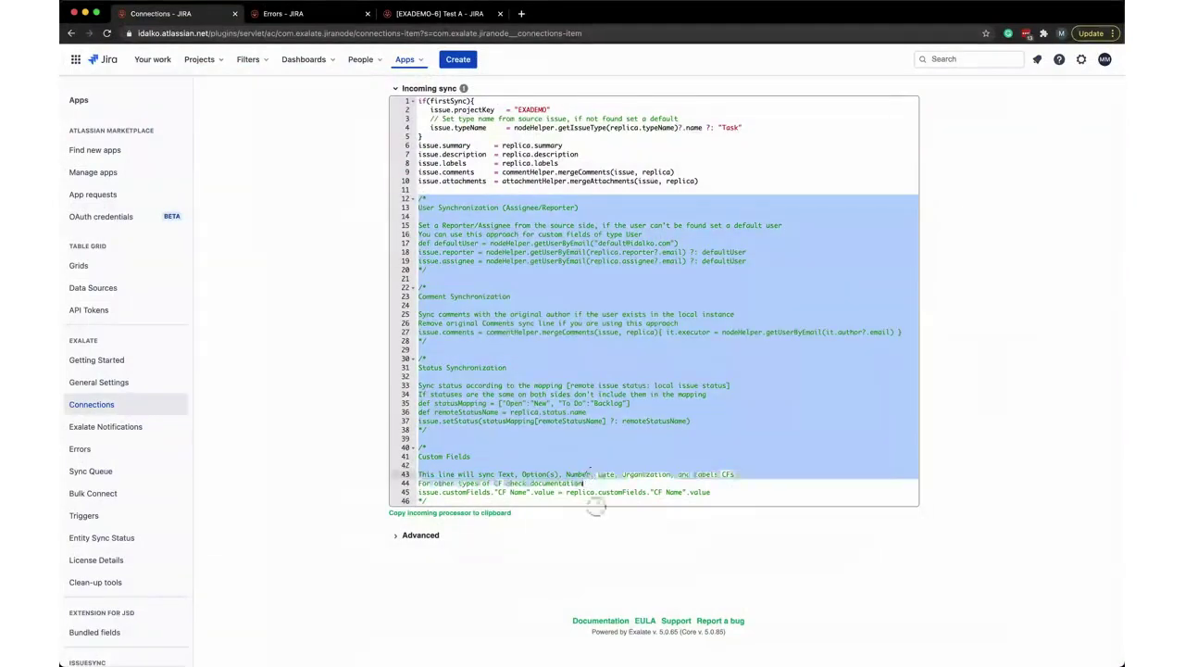
key("BackSpace")
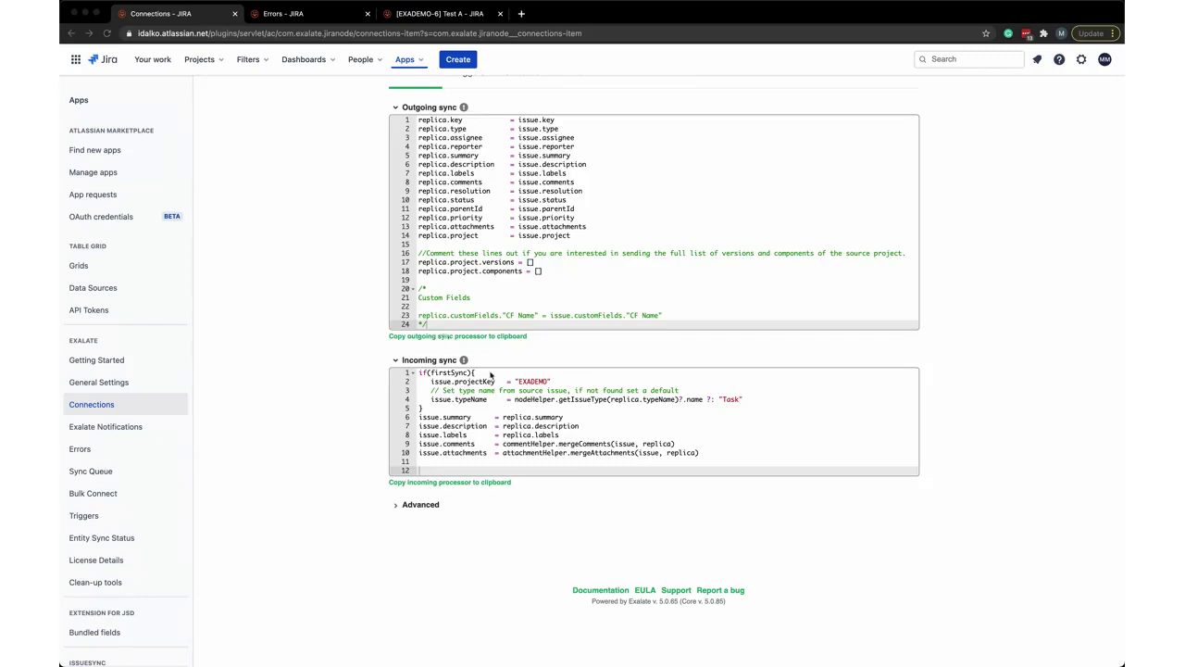
type("def statusMap = [         // \"remote status name\": \"local status name\"          \"To Do\" : \"new\",          \"Working on it\" : \"In Progress\",          \"Pending\" : \"On hold\",          \"Canceled\" : \"Declined\",          \"Done\" : \"Finished\"    ] def remoteStatusName = replica.status.name issue.setStatus(statusMap[remoteStatusName] ?: remoteStatusName)")
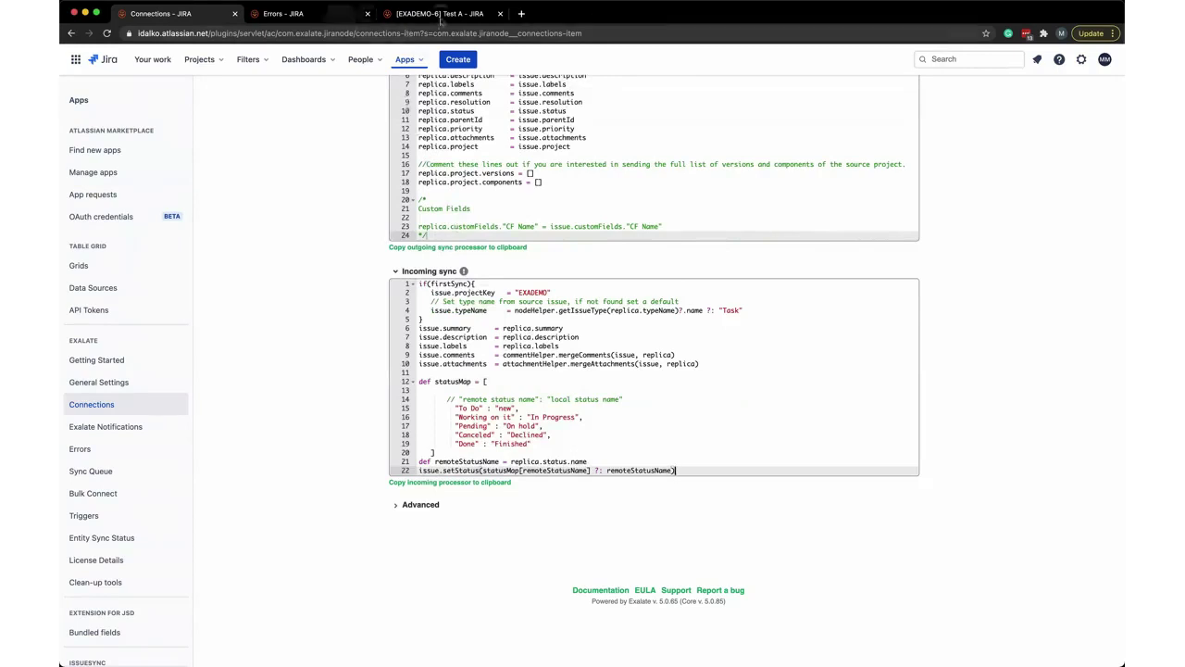
Examine the status workflow diagram of the Test A issue in Jira Cloud.
left_click(445, 14)
left_click(755, 123)
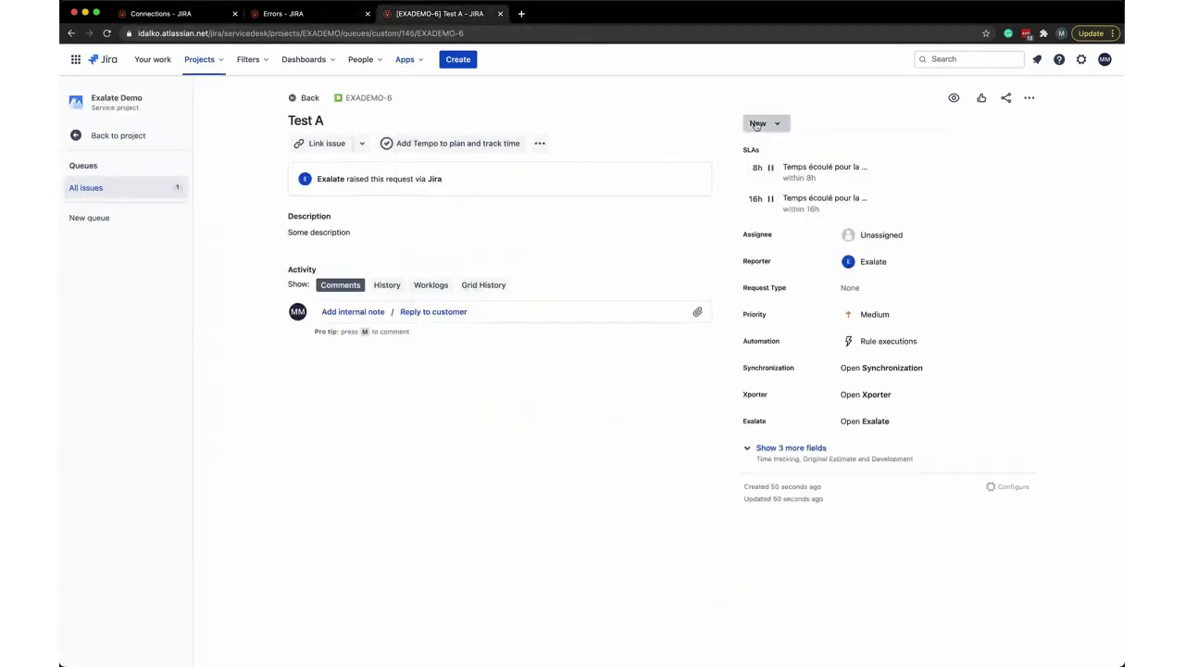
left_click(780, 125)
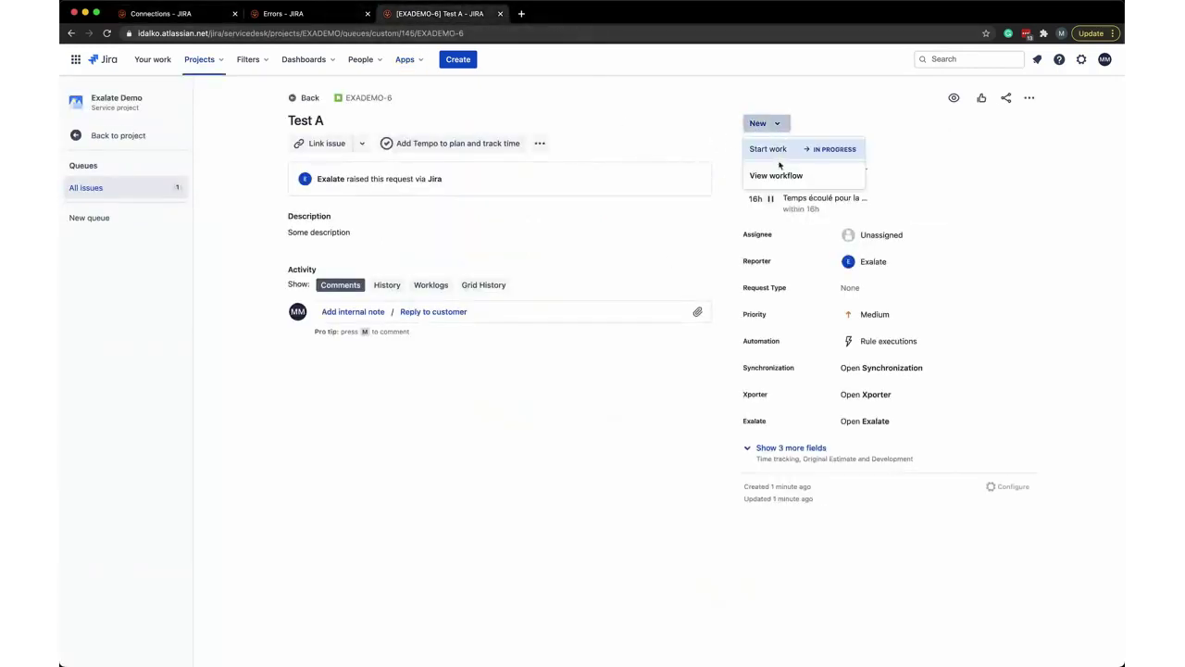
left_click(773, 175)
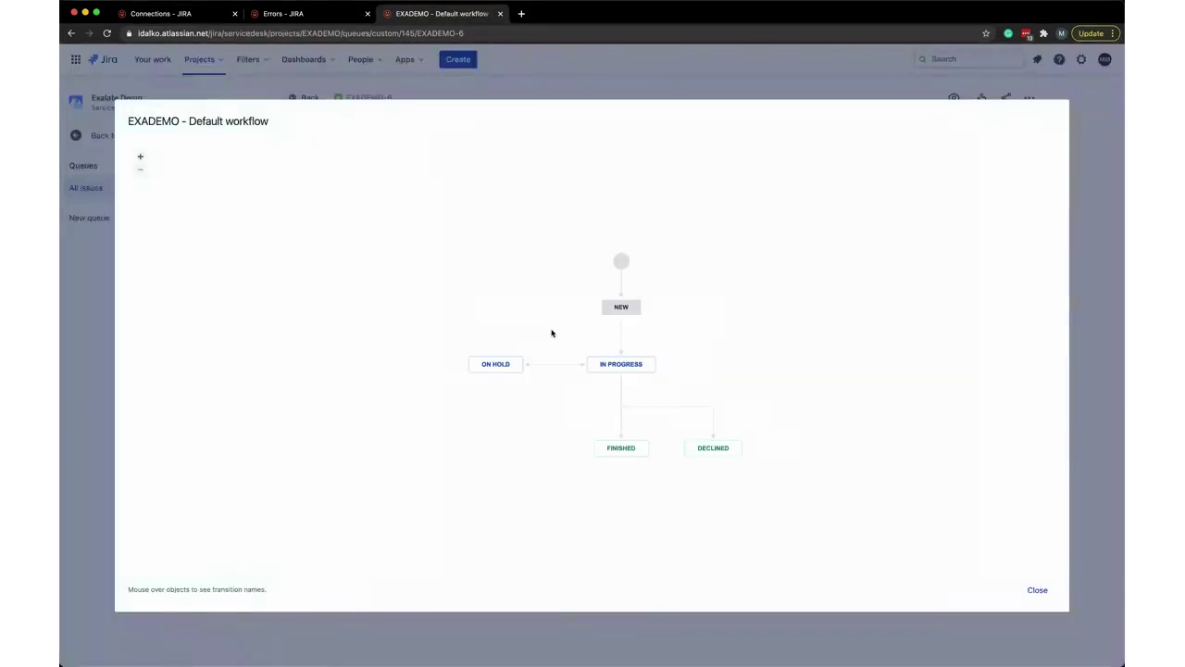
mouse_move(627, 305)
mouse_move(620, 371)
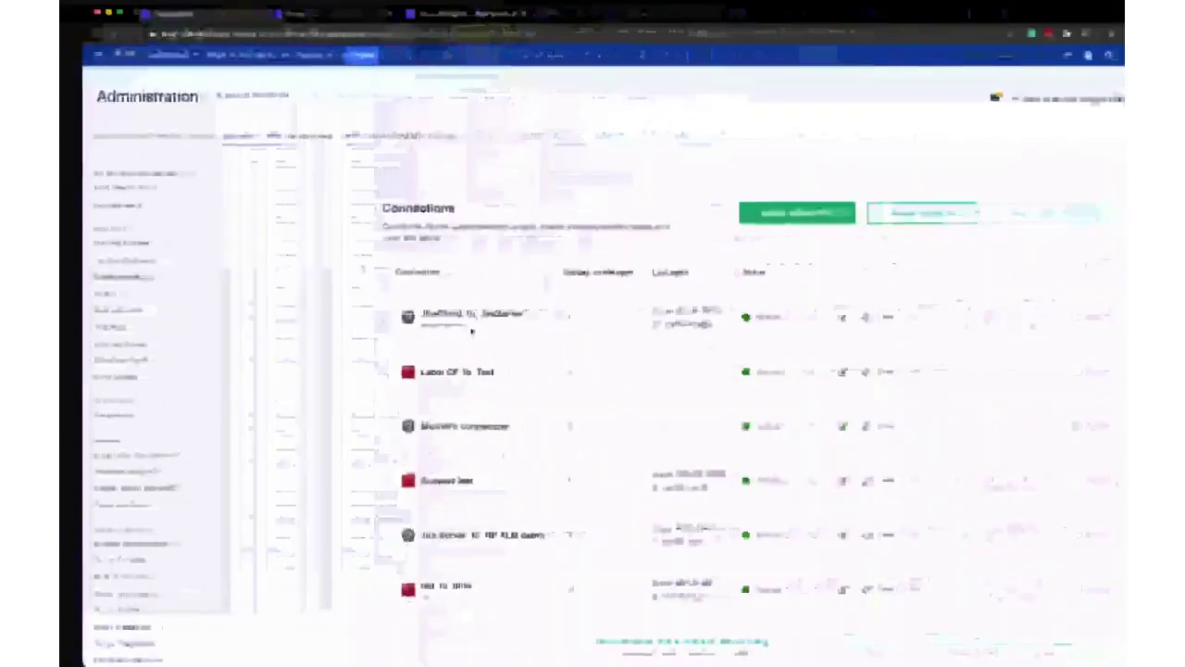
Open the Test A issue from the BLUE issue search in Jira Server and examine its status workflow diagram.
left_click(428, 13)
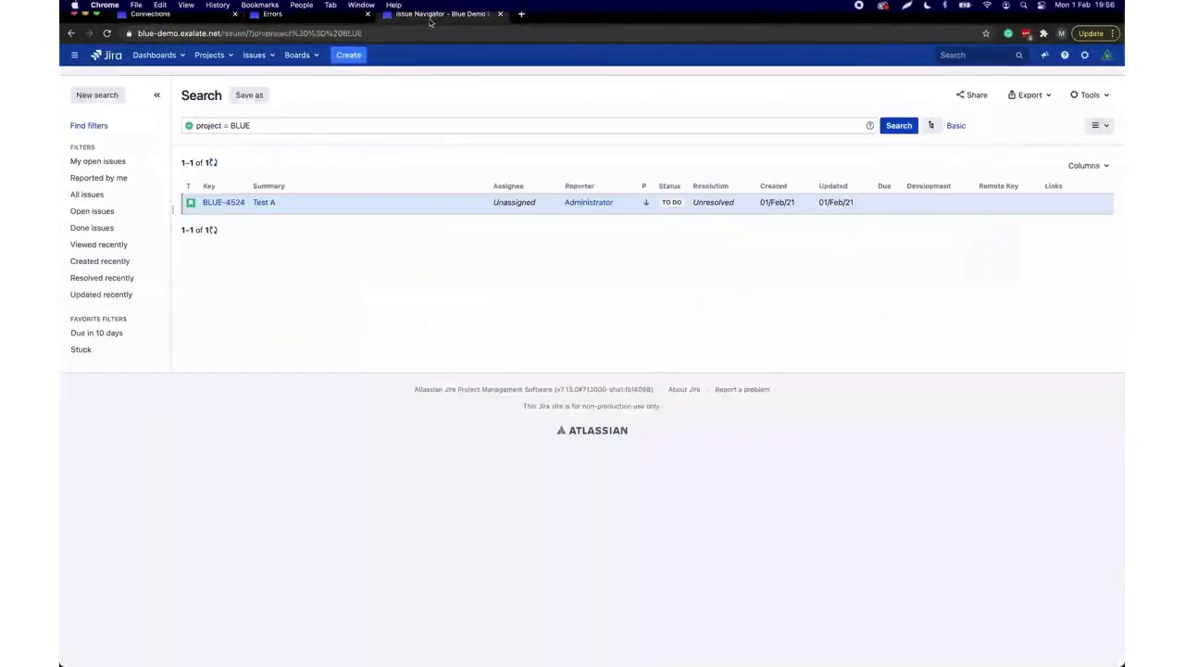
left_click(265, 204)
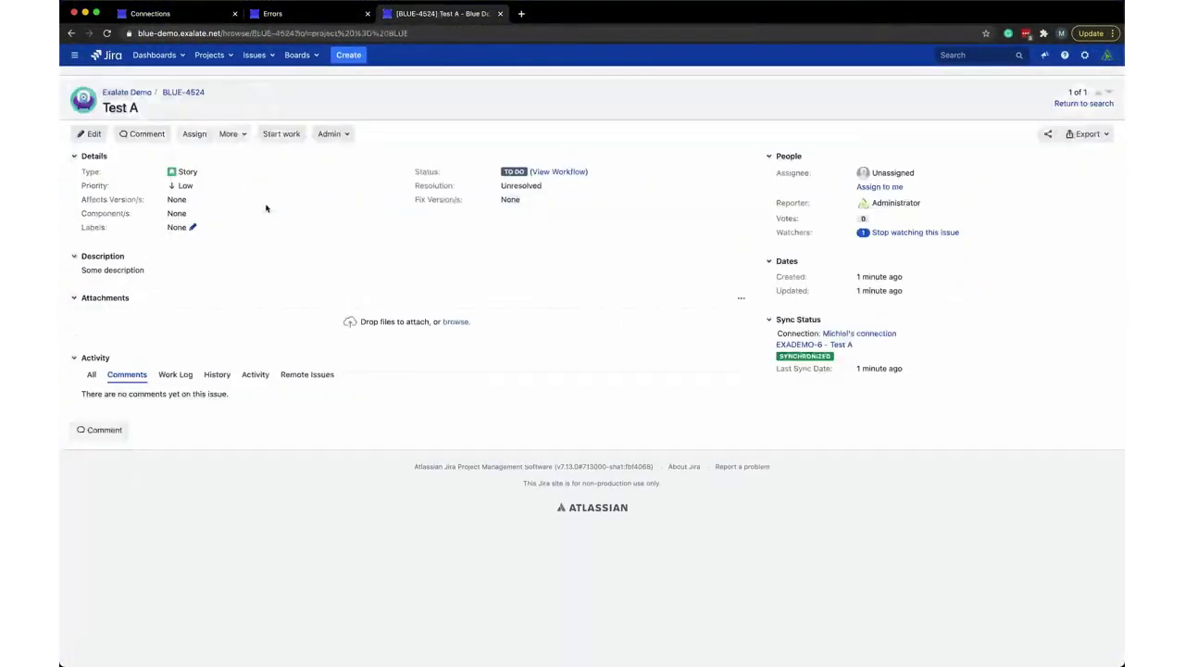
left_click(572, 173)
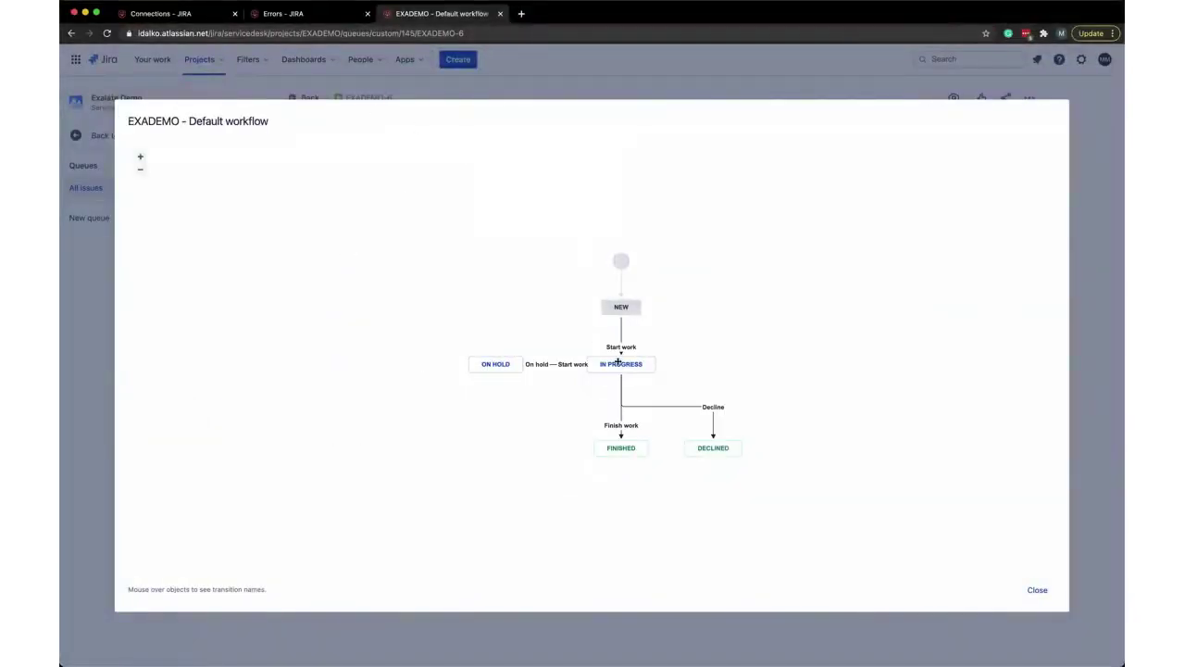
Close the workflow diagram in Jira Cloud, return to the connection's sync rules, and review the statusMap entries in the incoming sync.
left_click(1038, 590)
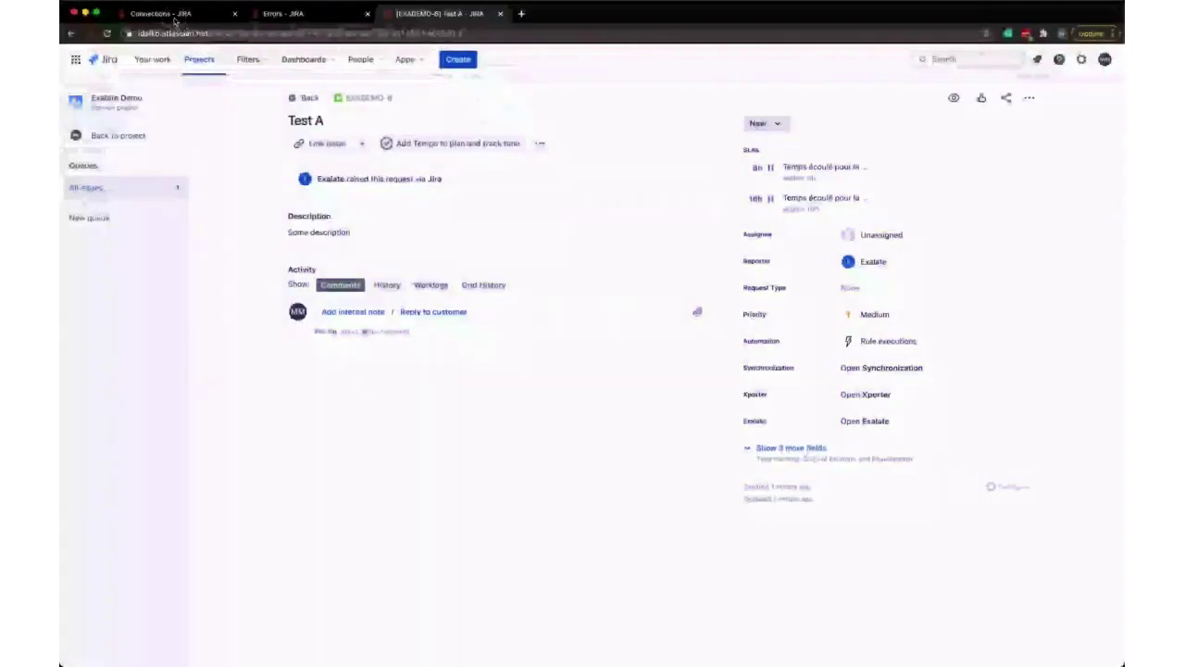
left_click(174, 16)
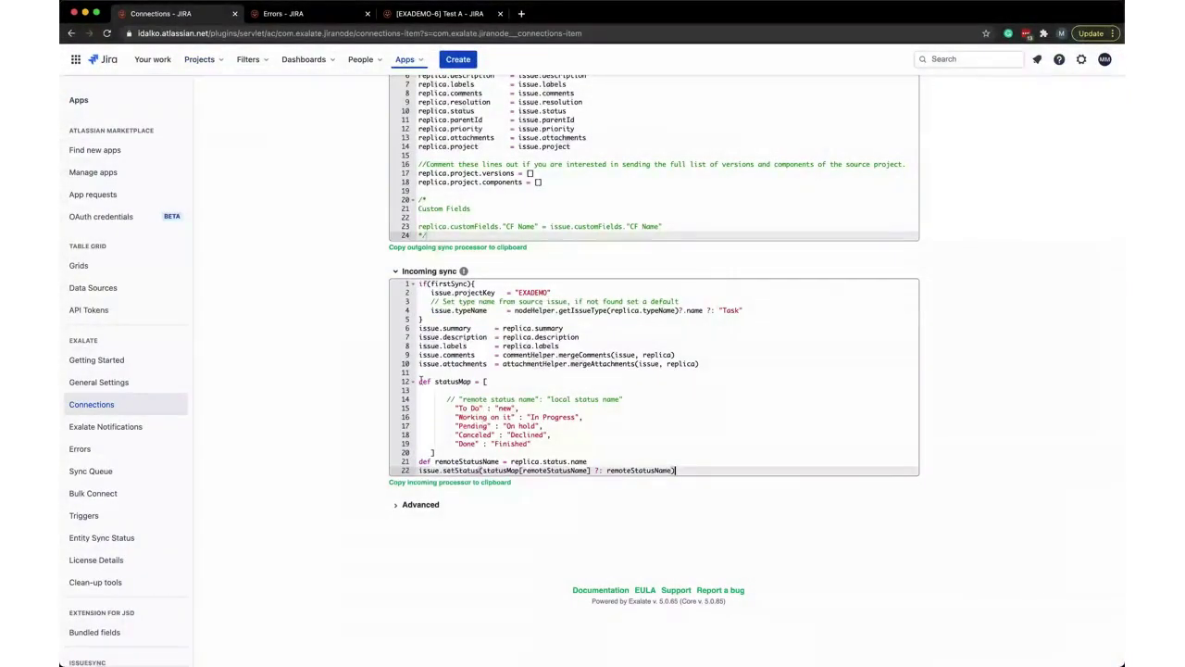
left_click_drag(419, 380, 517, 452)
left_click(517, 450)
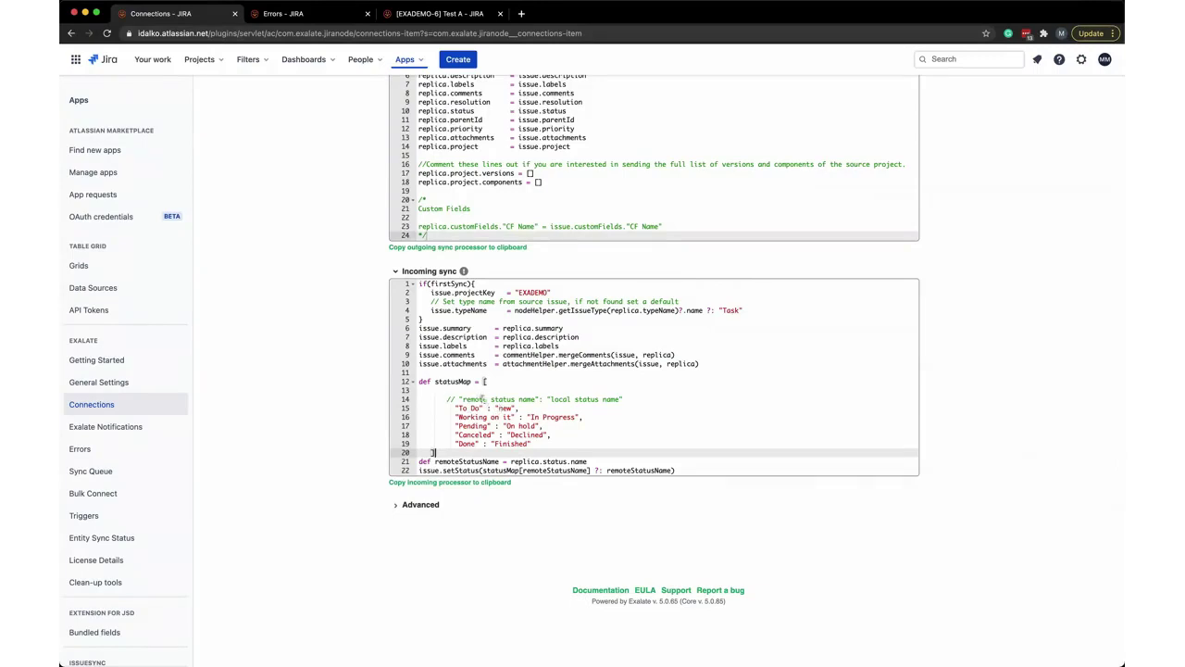
left_click(449, 408)
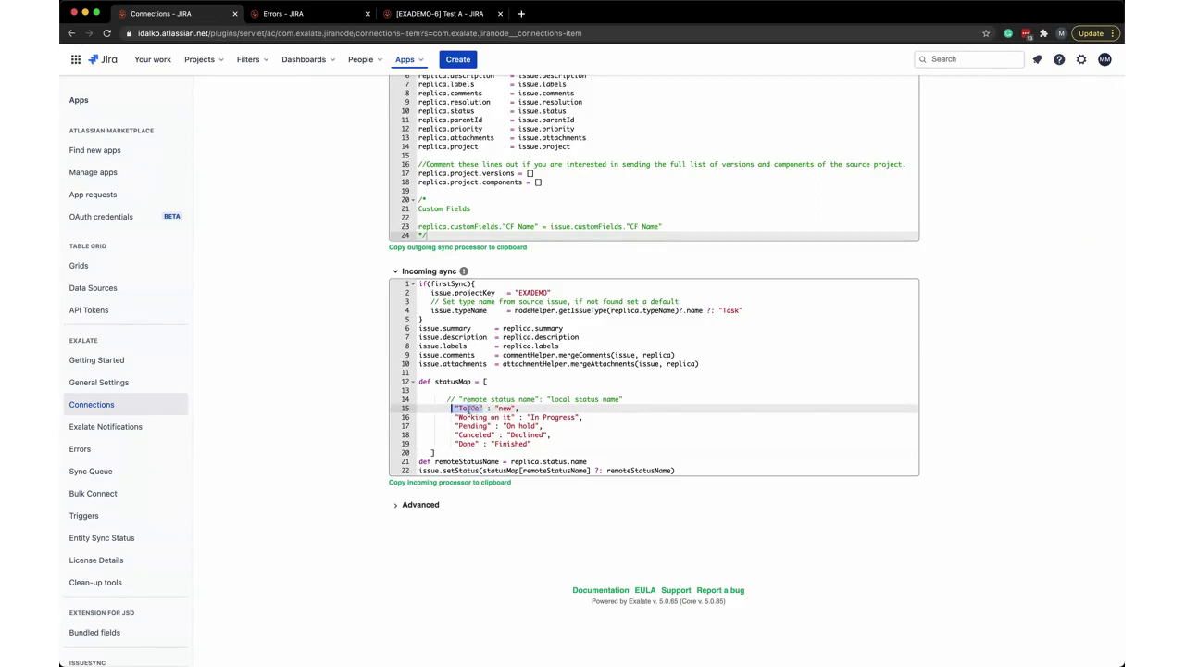
left_click(471, 408)
left_click_drag(459, 408, 478, 408)
double_click(505, 408)
double_click(470, 418)
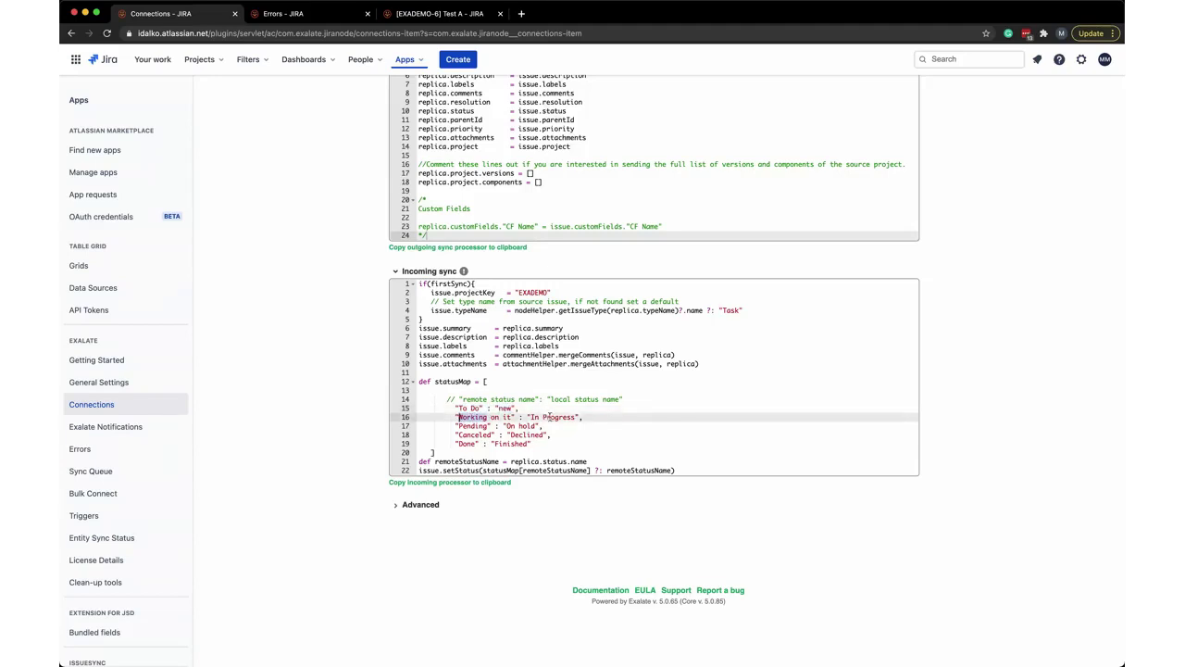
Check the replica.status line in the outgoing sync and the issue.setStatus line in the incoming sync, and publish the Jira Cloud connection.
left_click(469, 454)
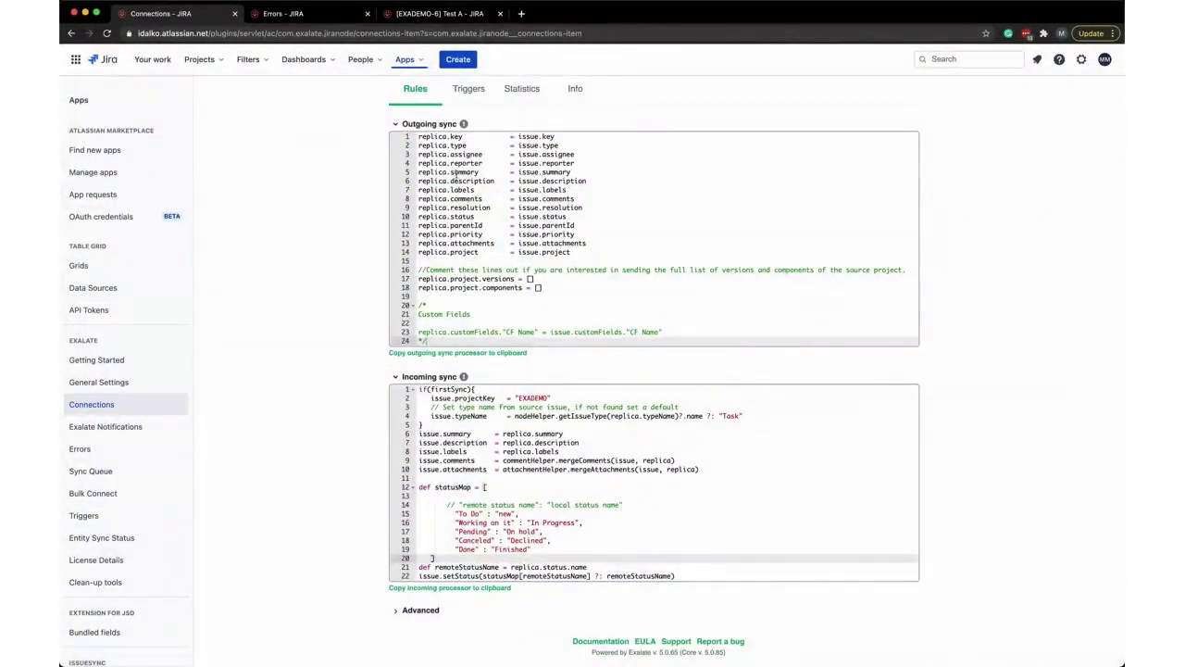
left_click(454, 216)
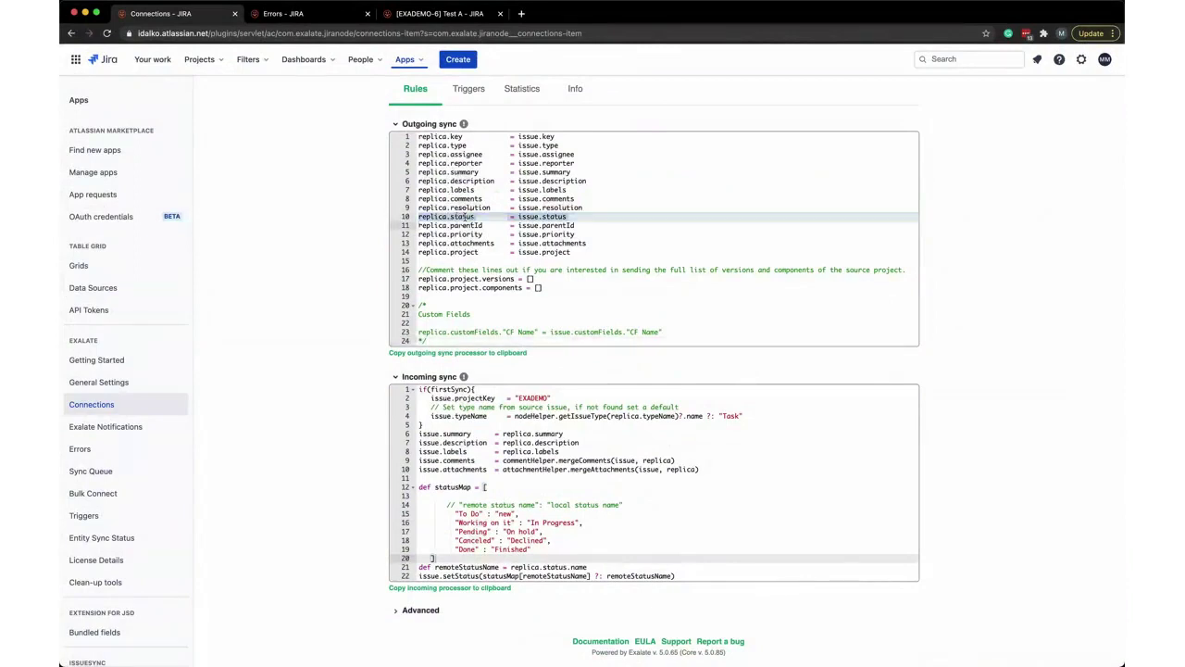
scroll(516, 324, "down", 2)
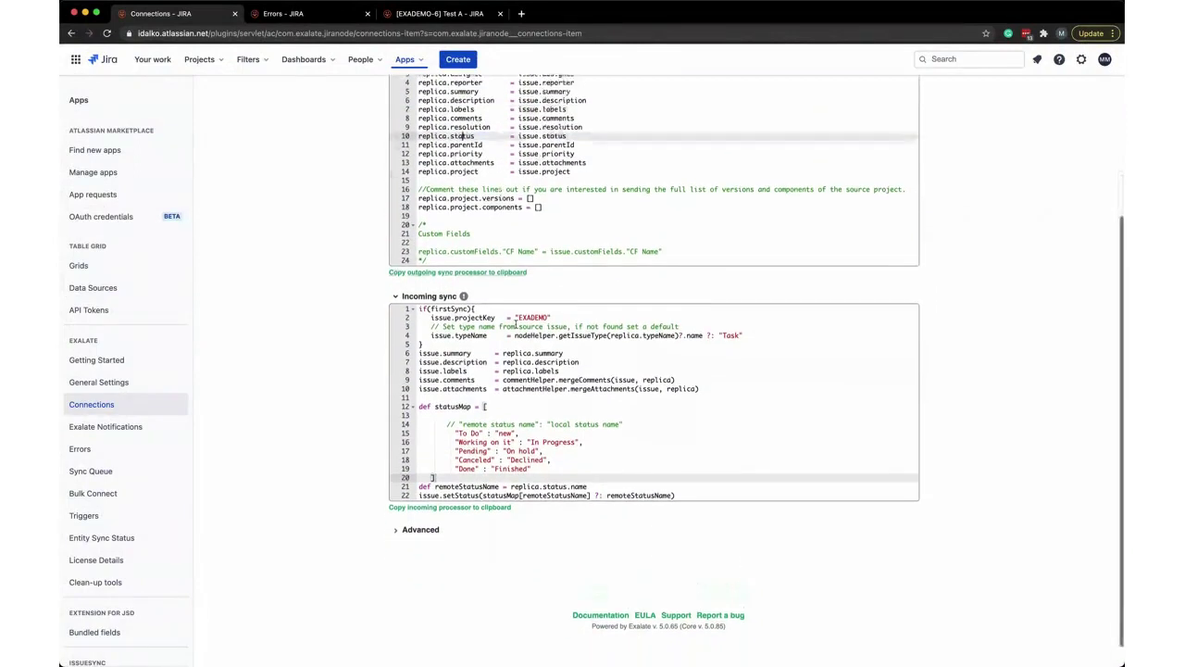
left_click(421, 495)
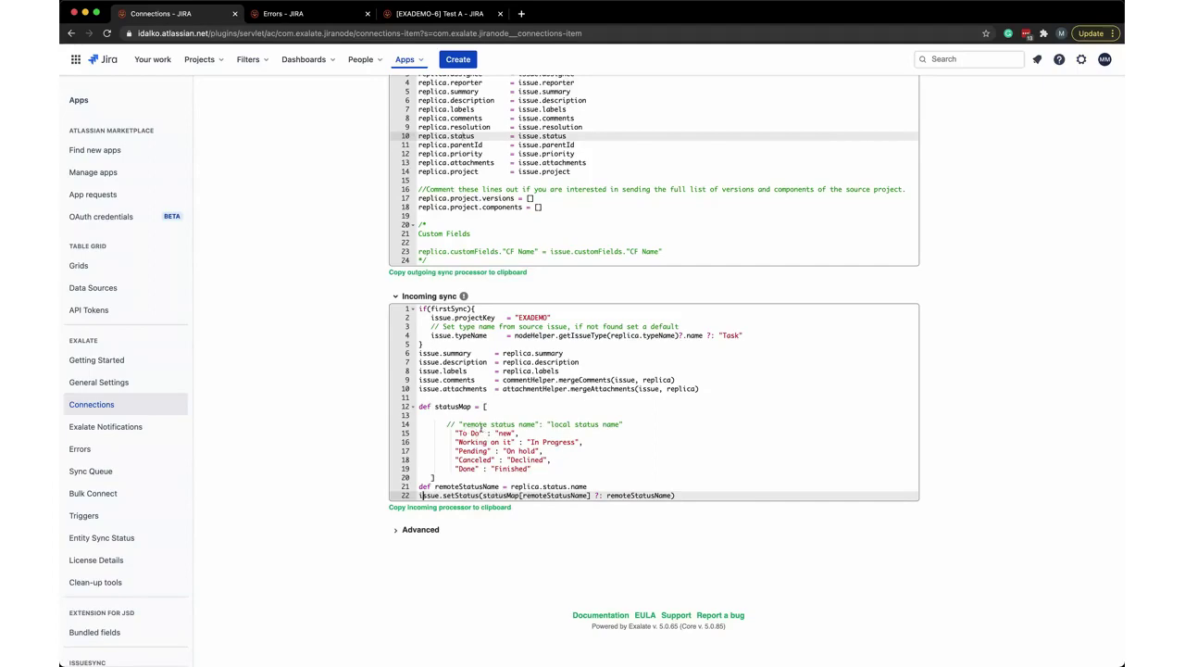
scroll(562, 385, "up", 3)
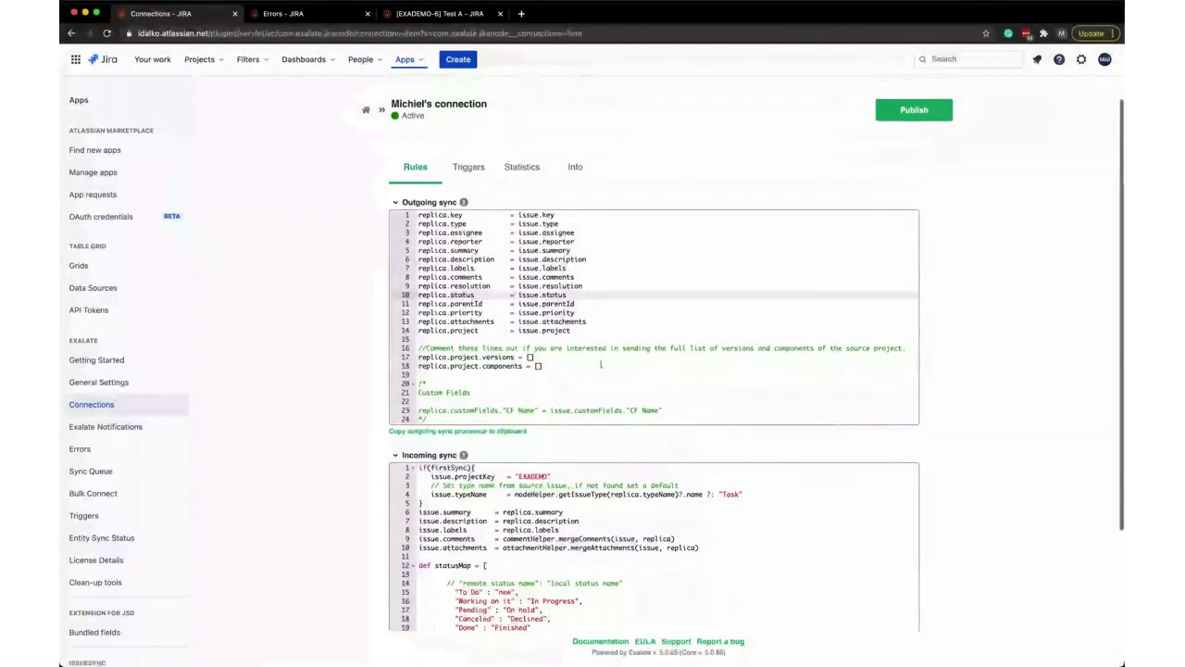
left_click(919, 99)
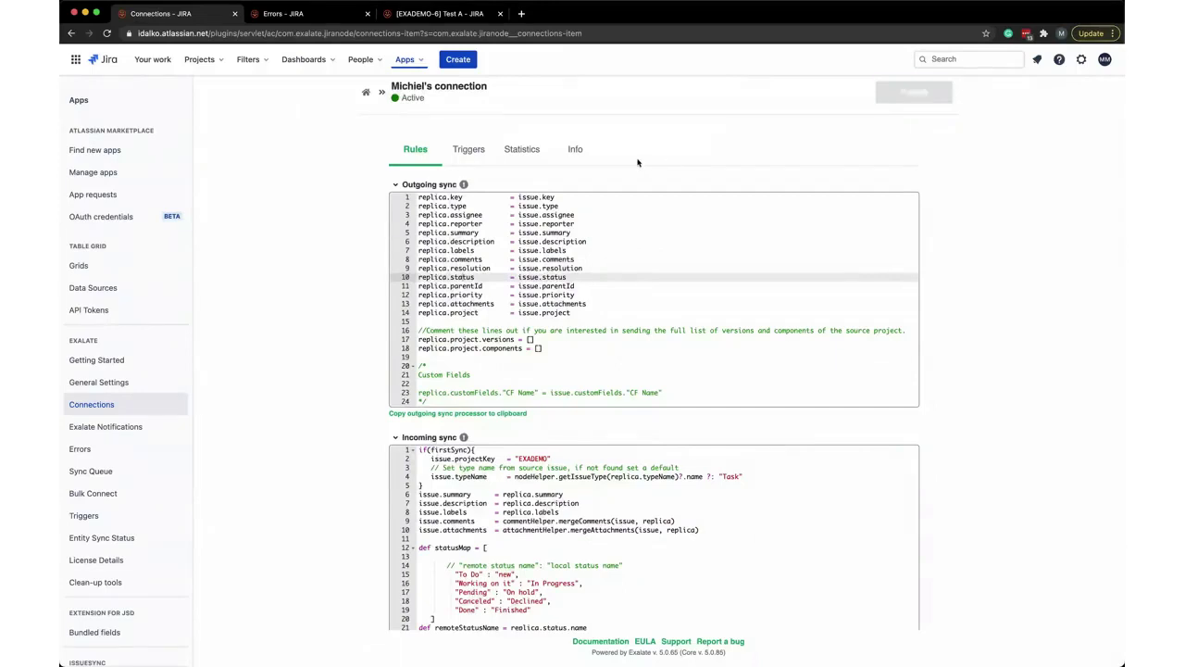
scroll(637, 162, "down", 1)
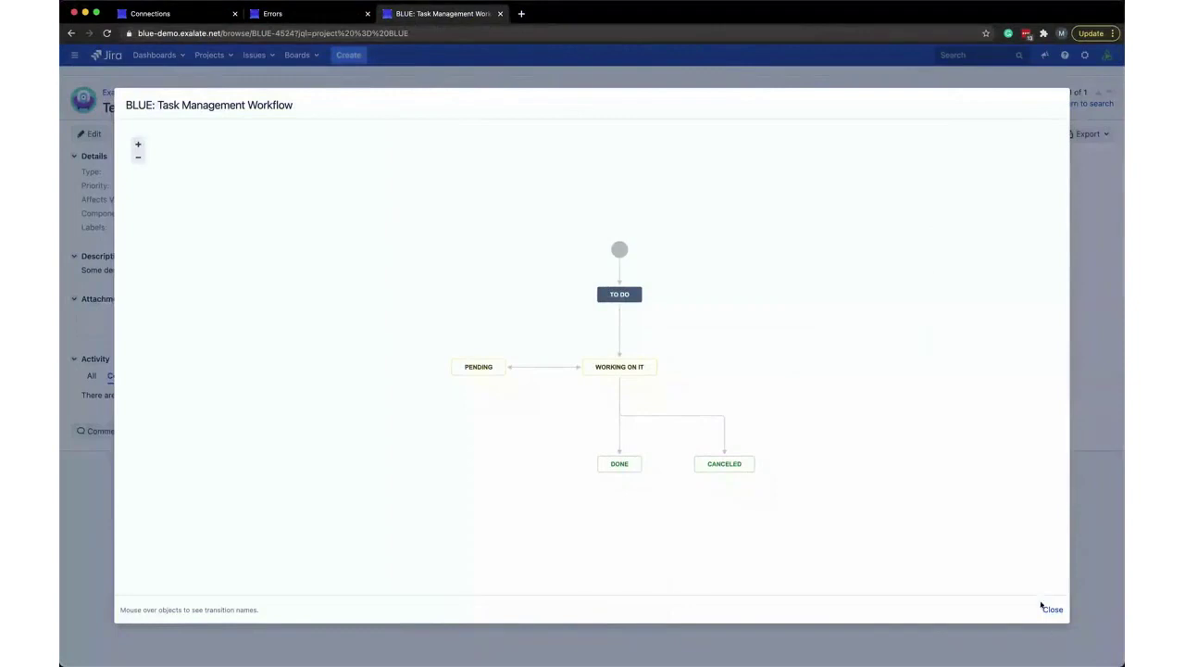
Close Test A's workflow diagram in Jira Server and return to the current BLUE issue search.
left_click(1053, 608)
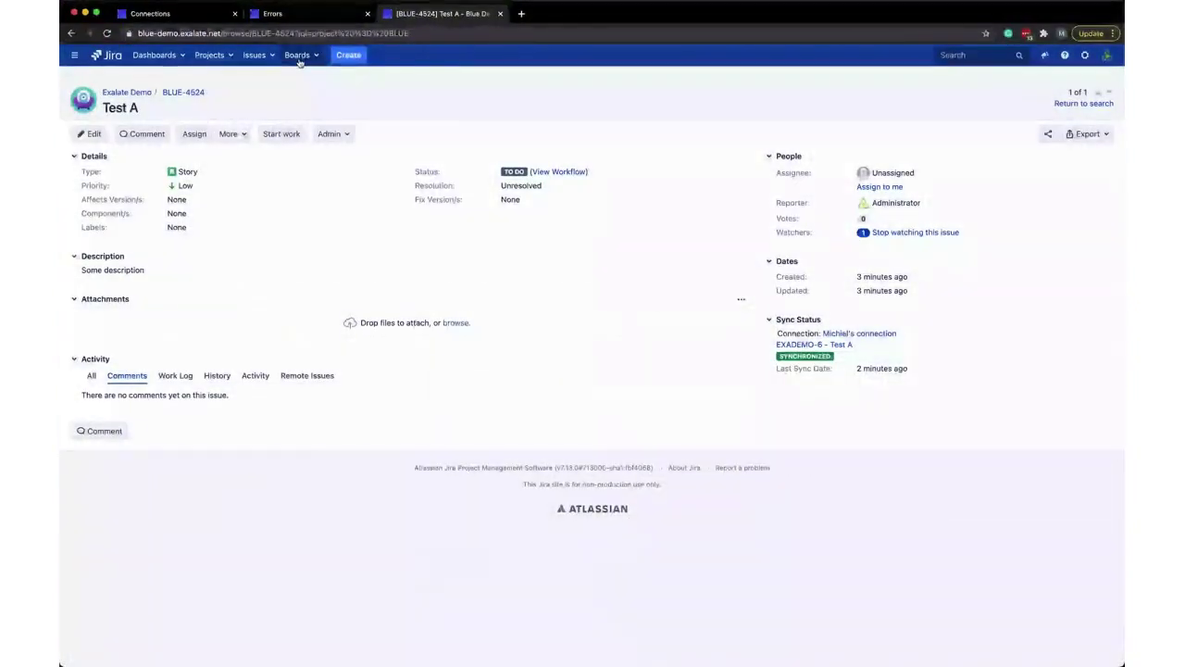
left_click(297, 56)
left_click(254, 55)
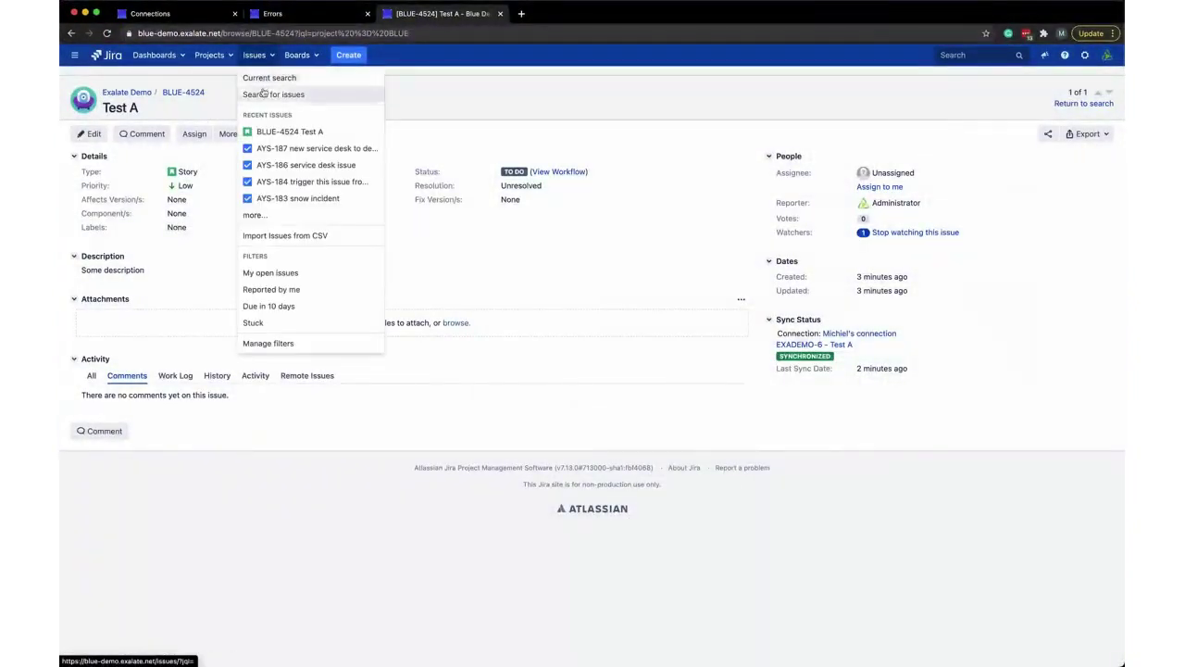
left_click(264, 78)
Open the new connection for editing from Jira Server's Connections page and show its sync rules.
left_click(183, 13)
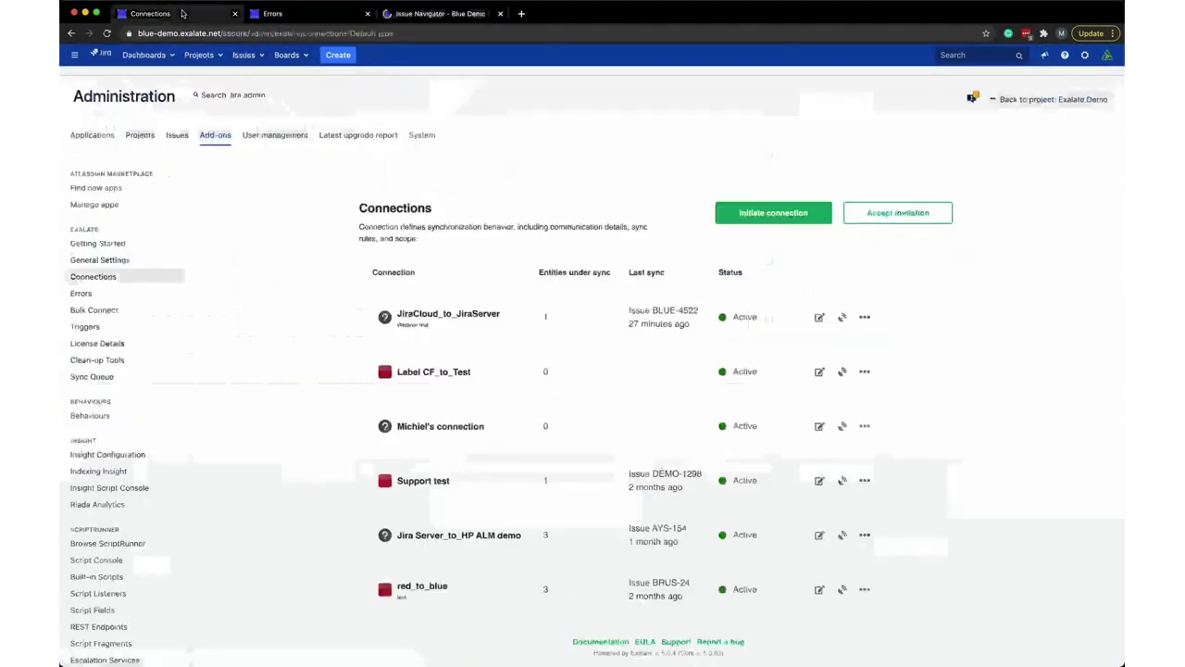
left_click(820, 427)
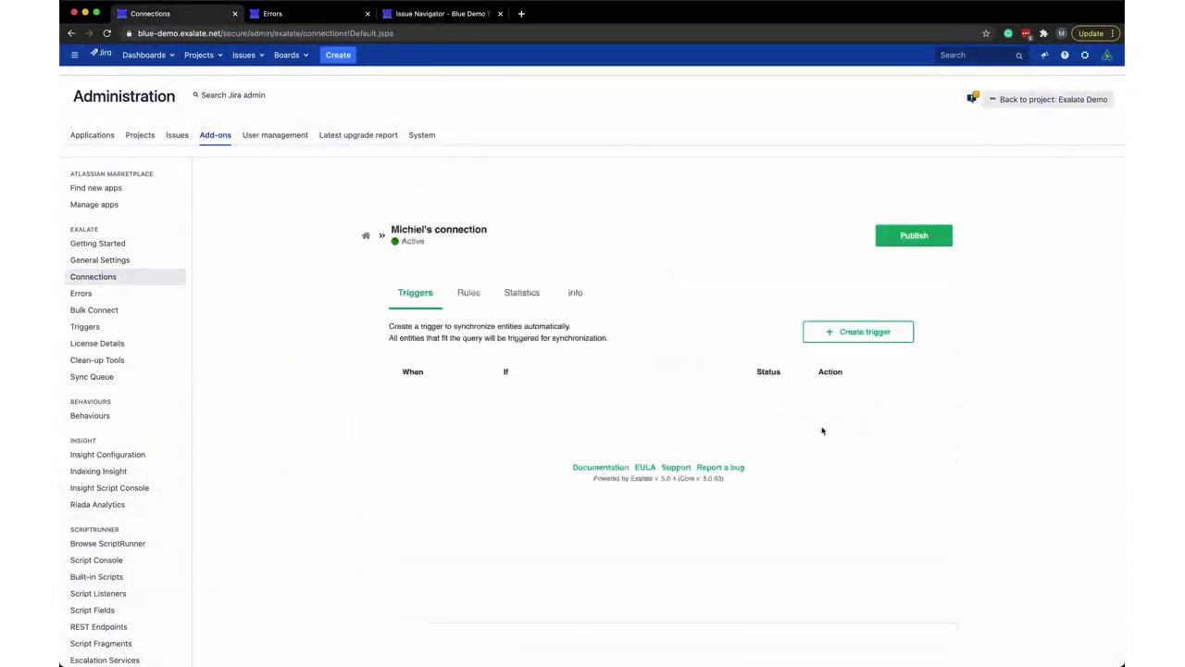
left_click(458, 297)
Replace the incoming sync's commented samples with a statusMap (new→To Do, In Progress→Working on it, On hold→Pending, Declined→Canceled, Finished→Done) applied with issue.setStatus.
scroll(362, 336, "down", 5)
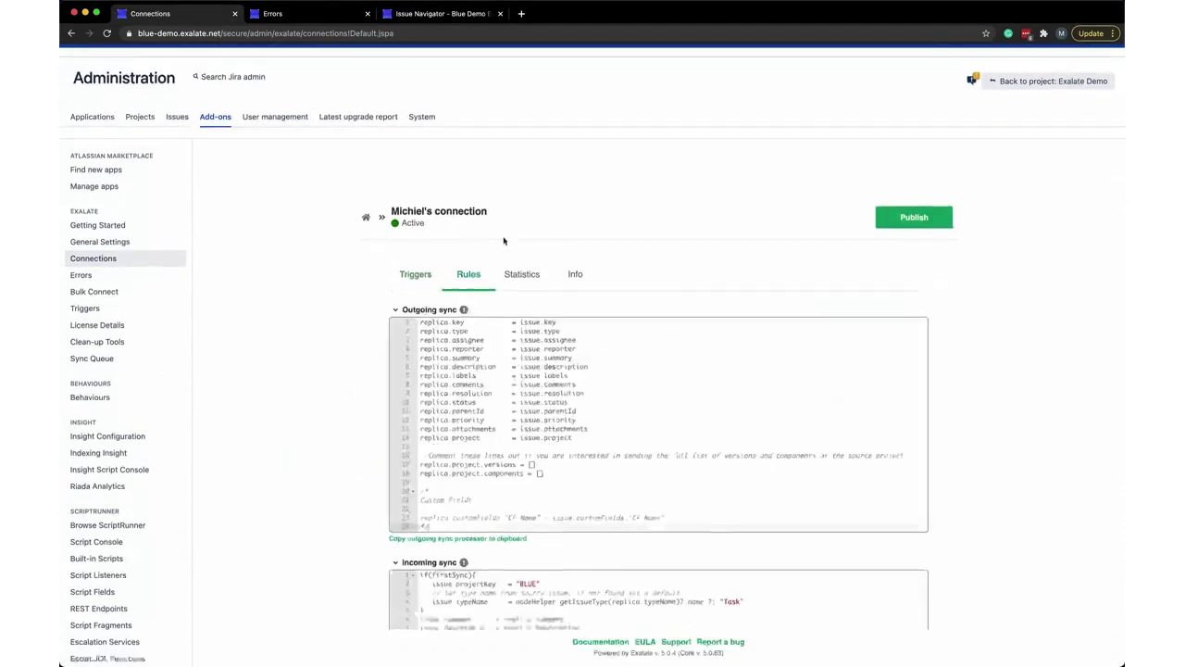
scroll(362, 336, "down", 5)
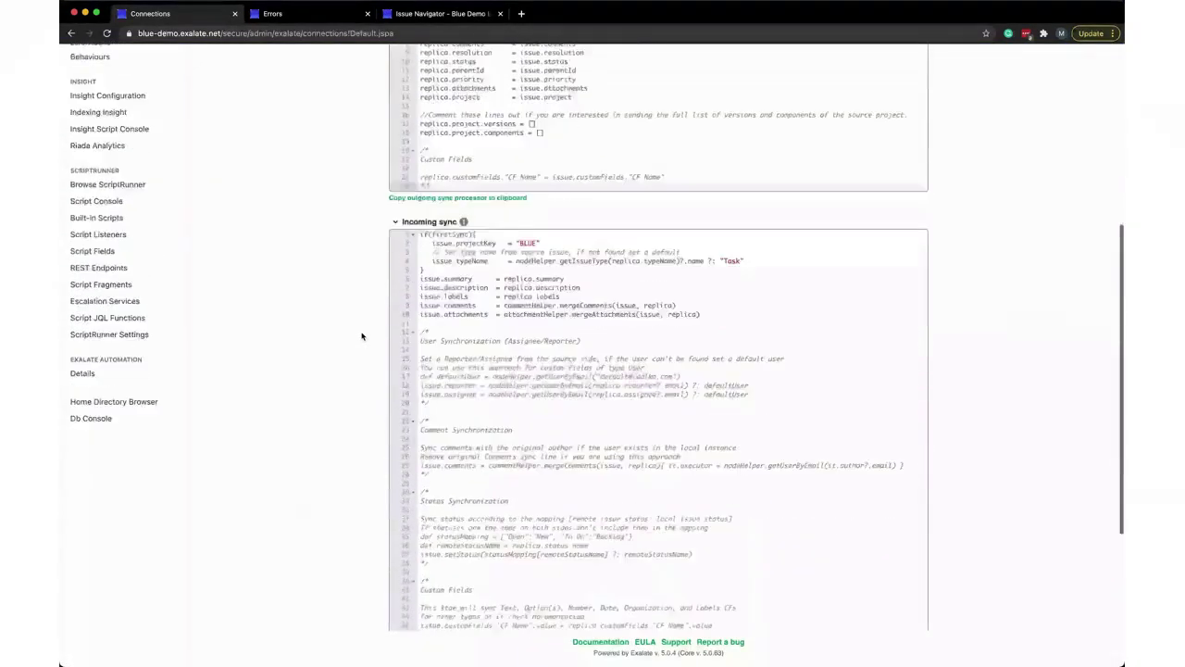
left_click(424, 230)
left_click_drag(424, 231, 529, 592)
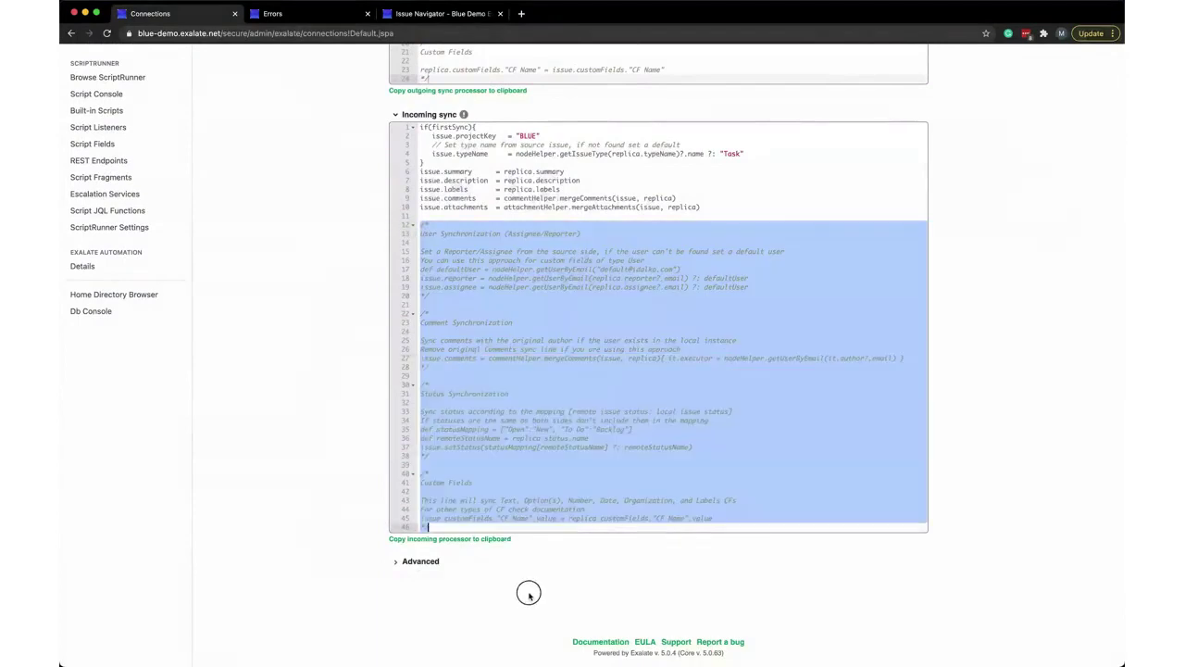
key("BackSpace")
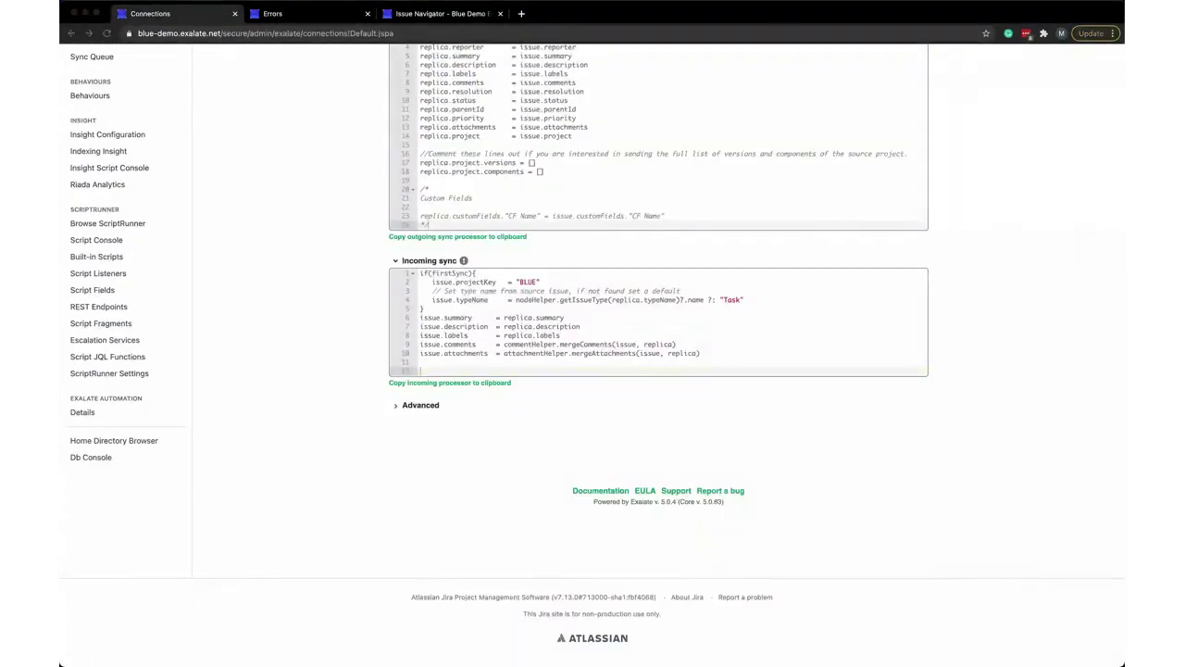
left_click(448, 373)
type("def statusMap = [      // \"remote status name\": \"local status name\"     \"new\" : \"To Do\",     \"In Progress\" : \"Working on it\",     \"On hold\" : \"Pending\",     \"Declined\" : \"Canceled\",     \"Finished\" : \"Done\" ] def remoteStatusName = replica.status.name issue.setStatus(statusMap[remoteStatusName] ?: remoteStatusName)")
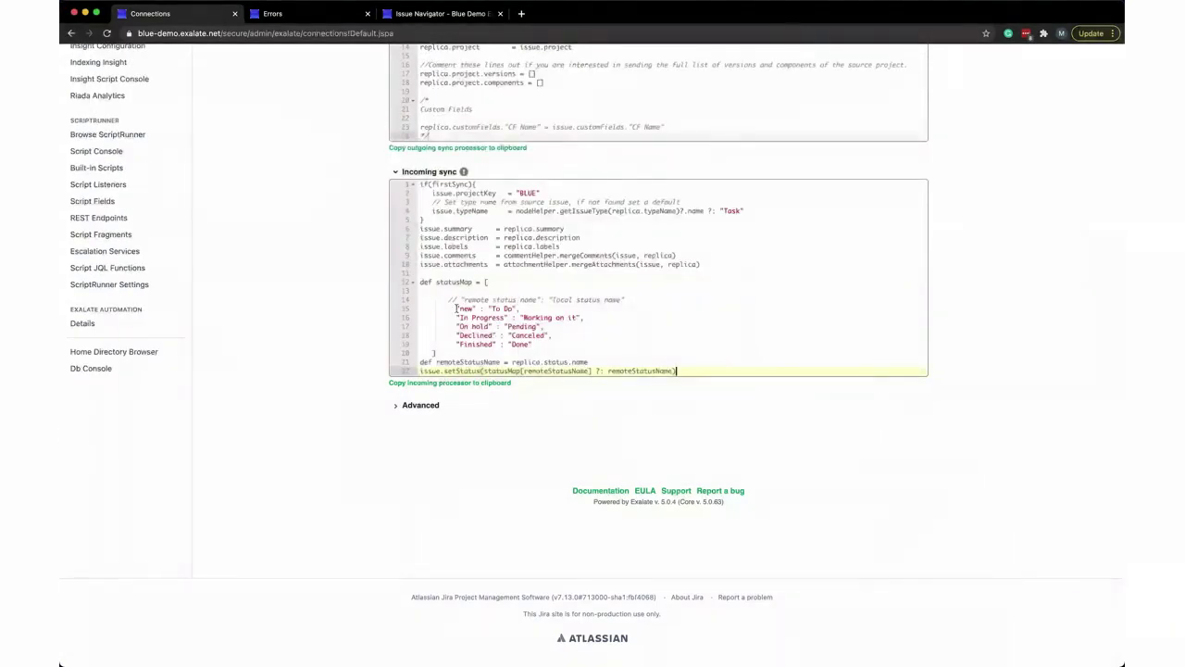
Check the new and In Progress entries of the status map and publish the connection's rules in Jira Server.
scroll(463, 314, "up", 1)
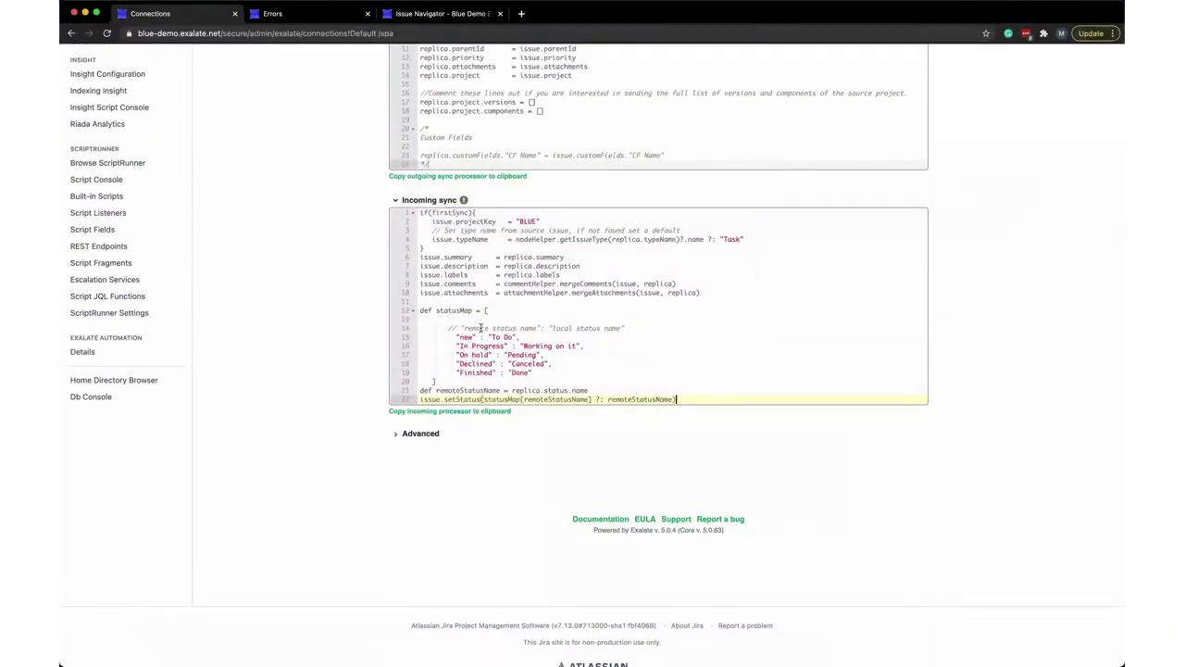
left_click(466, 337)
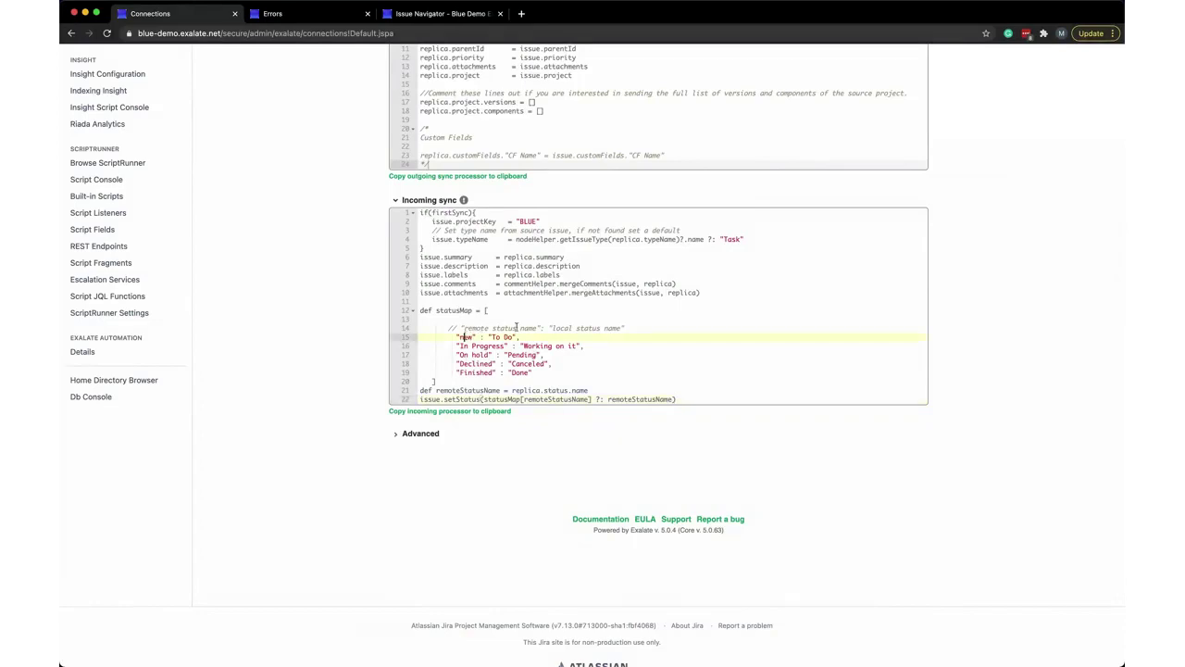
double_click(464, 337)
left_click_drag(460, 346, 503, 346)
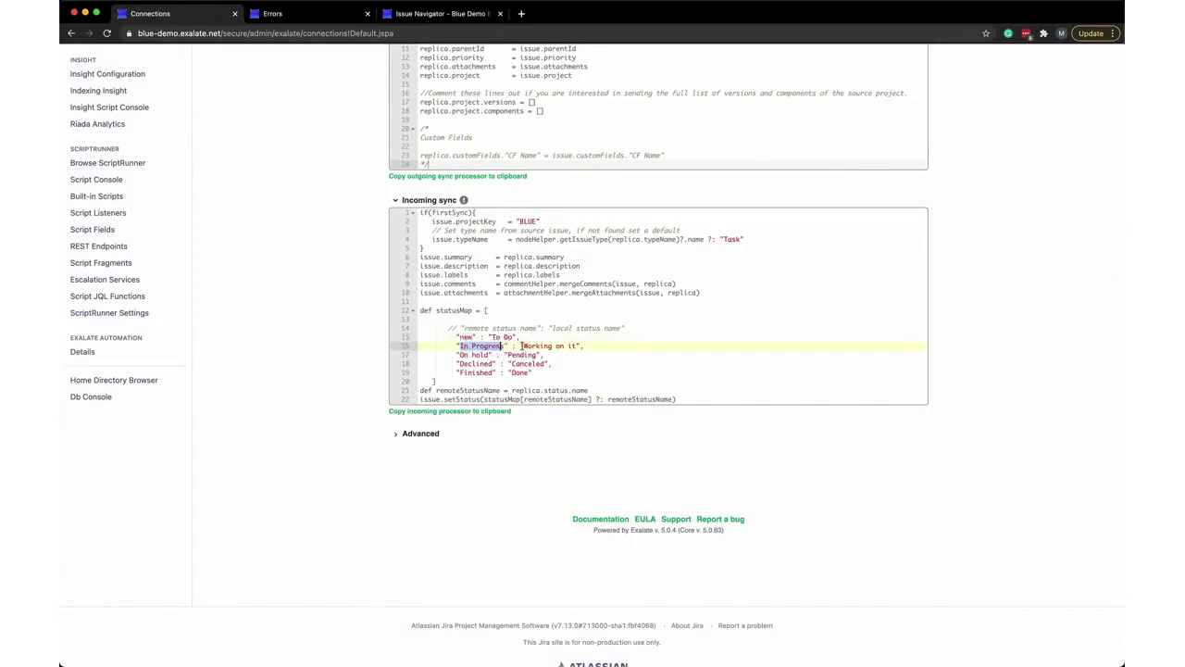
left_click(521, 346)
scroll(478, 429, "up", 10)
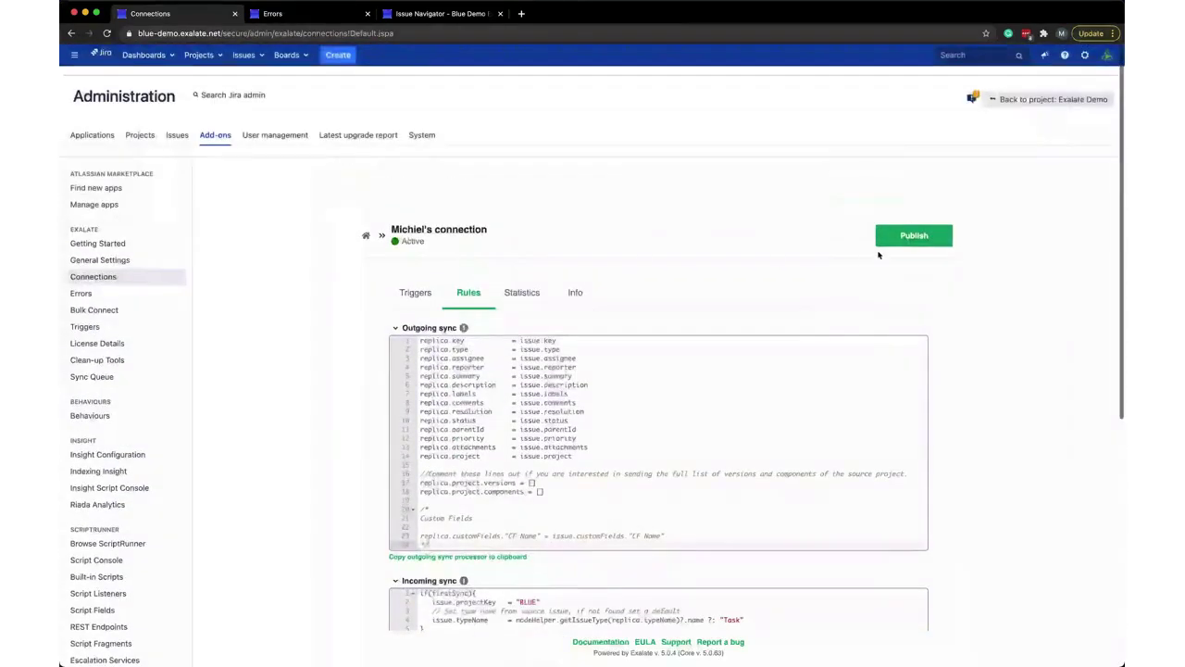
left_click(906, 239)
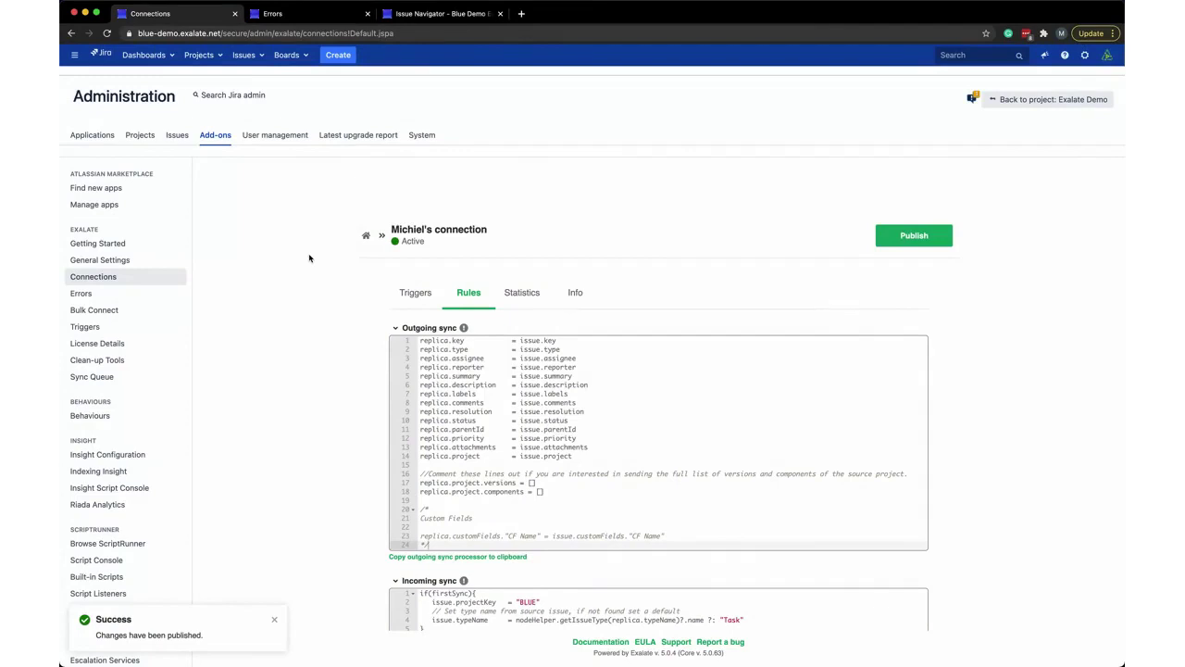
Create a low-priority story with the summary Test 2 in the Exalate Demo (BLUE) project of Jira Server and open it.
left_click(431, 15)
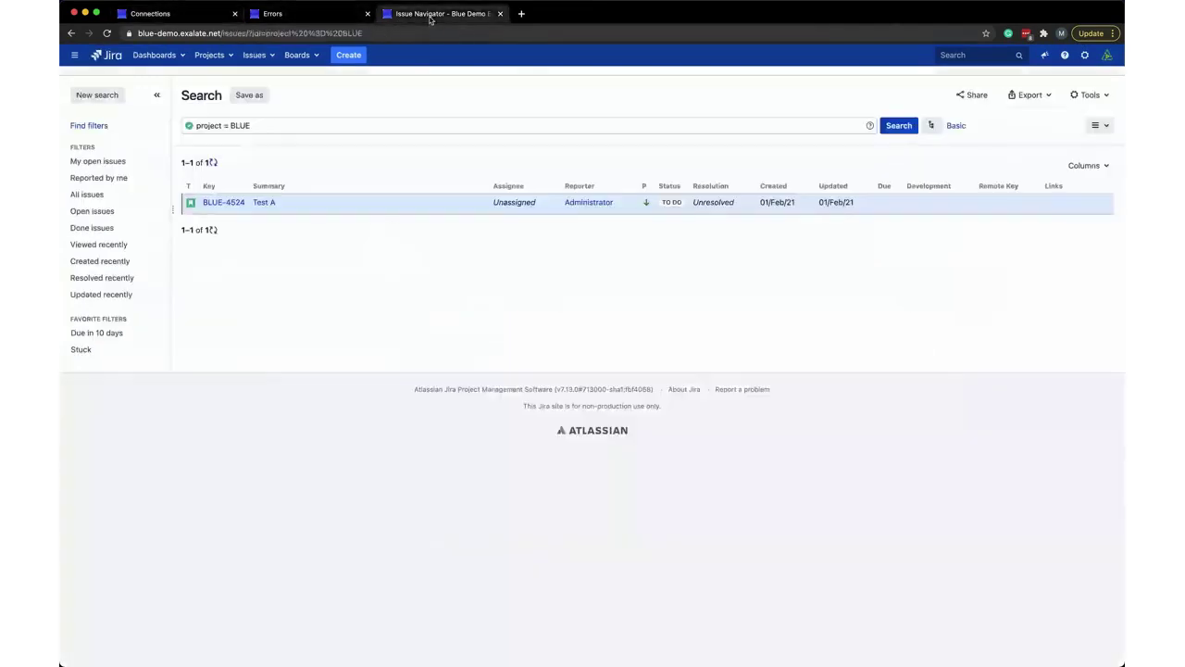
left_click(348, 54)
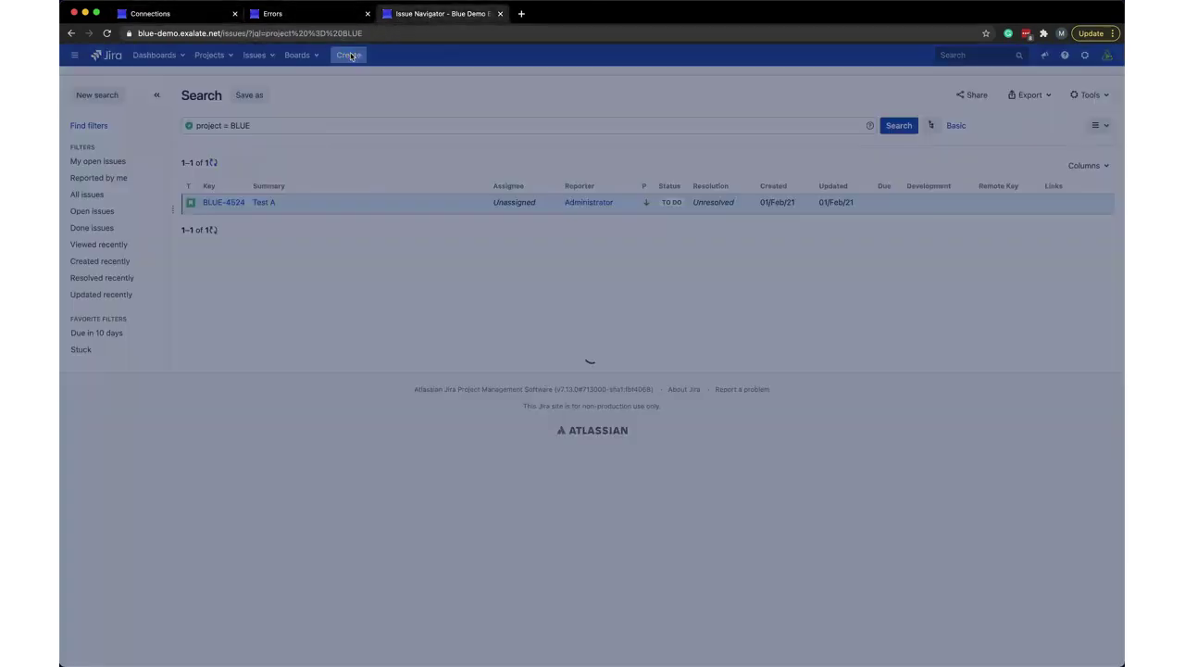
left_click(537, 297)
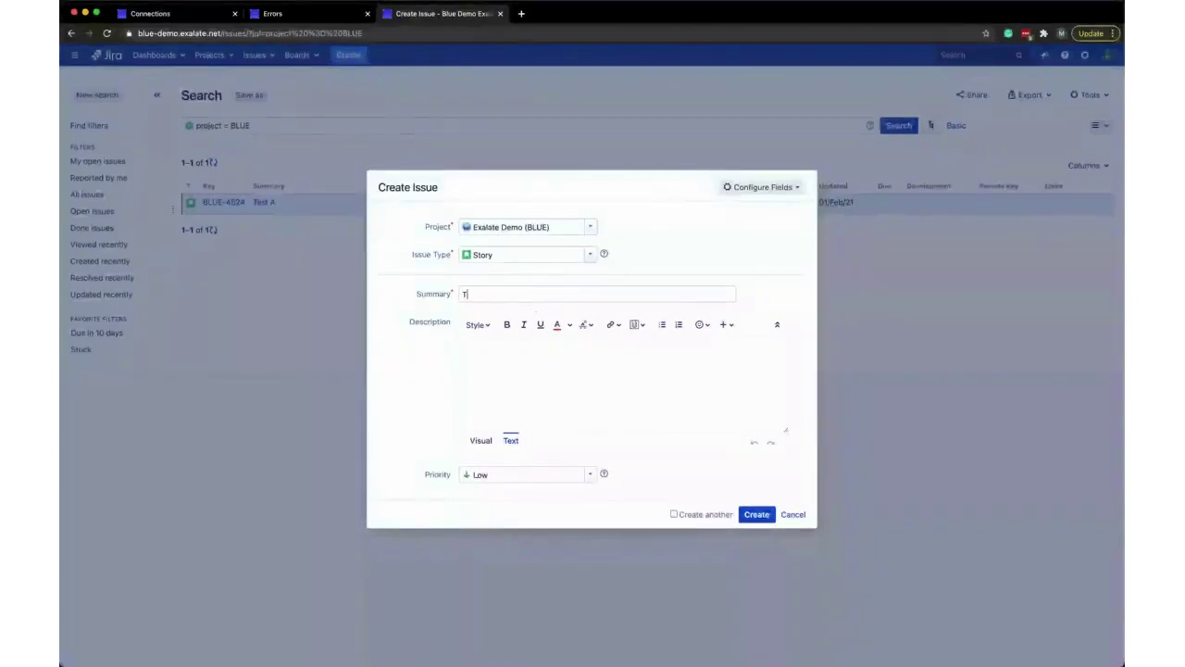
type("Test 2")
left_click(623, 378)
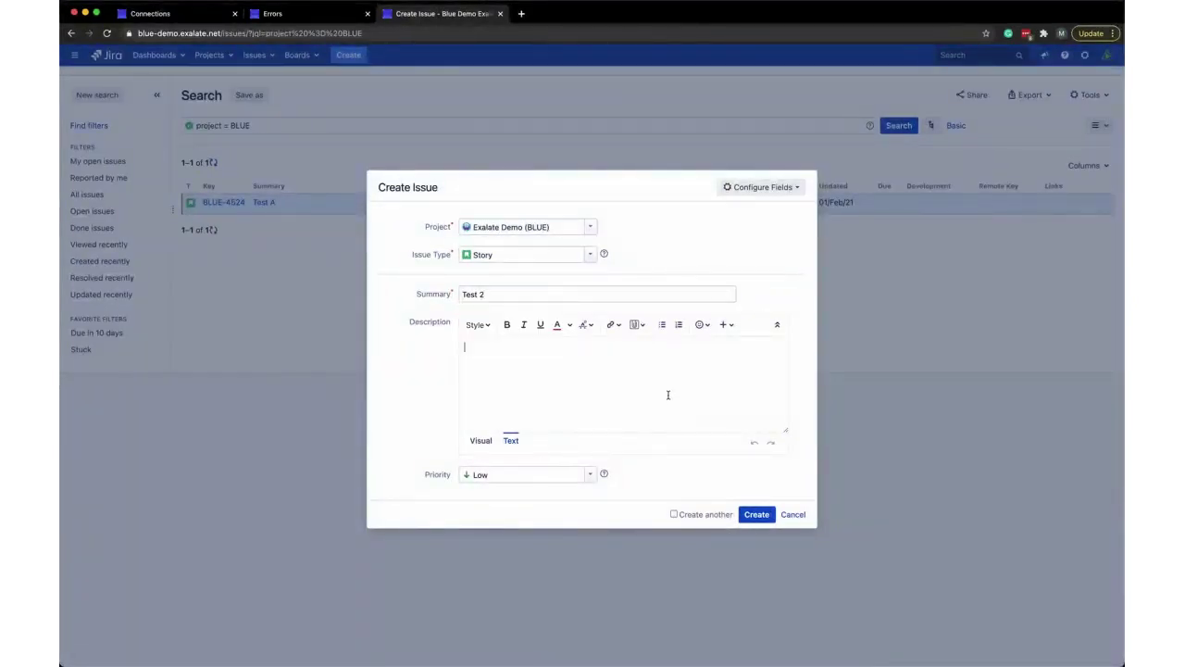
left_click(752, 515)
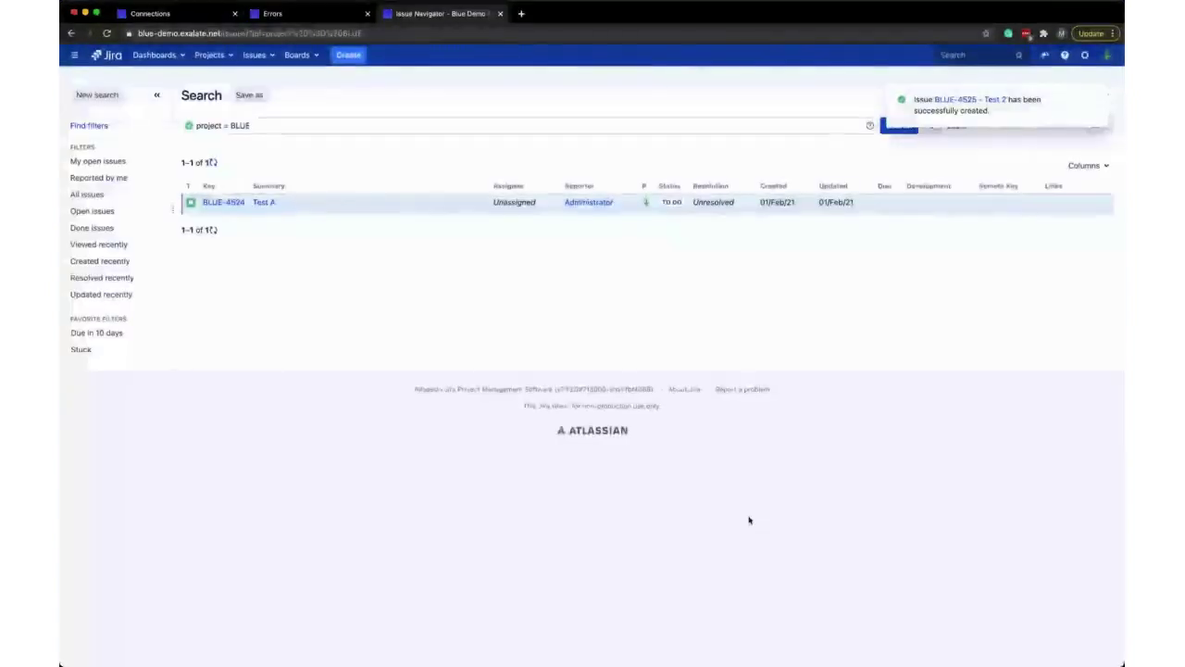
left_click(968, 99)
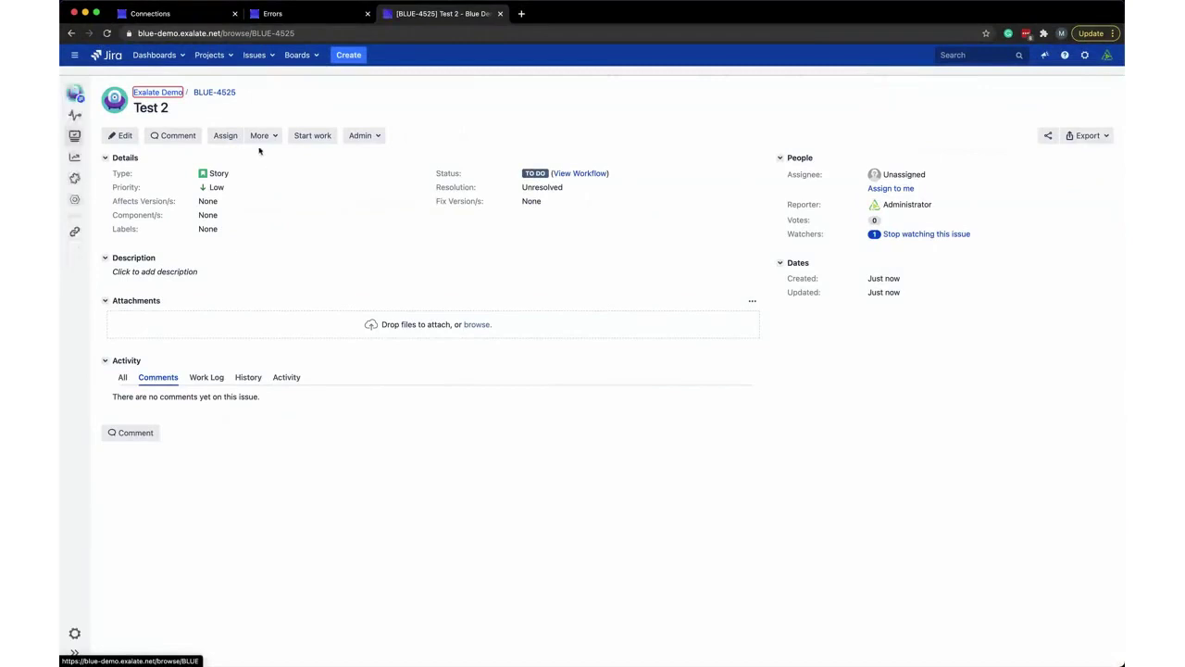
Exalate the Test 2 issue from Jira Server through the new connection between Jira Server and Jira Cloud.
left_click(260, 135)
left_click(286, 379)
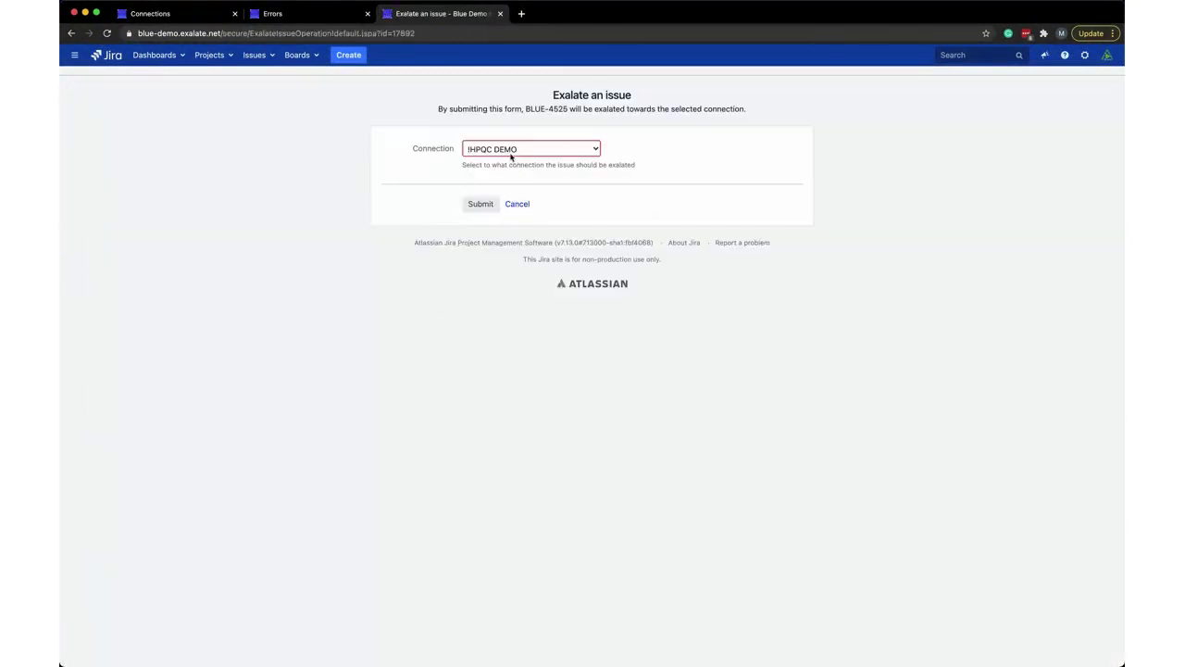
left_click(510, 157)
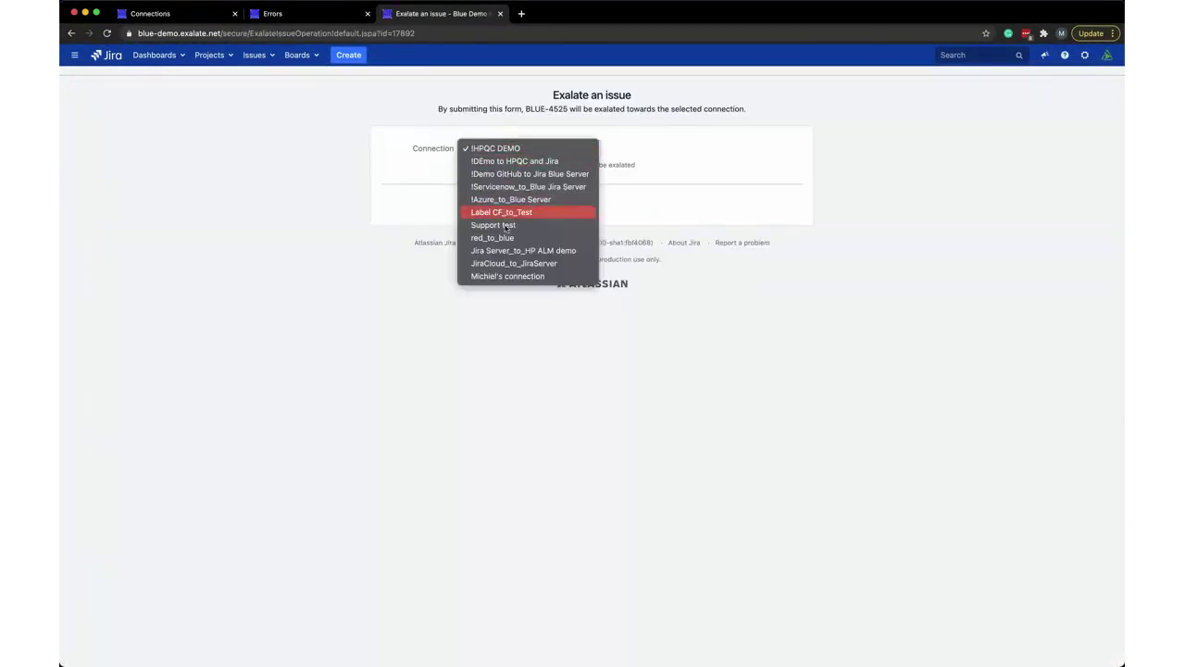
left_click(505, 281)
left_click(480, 205)
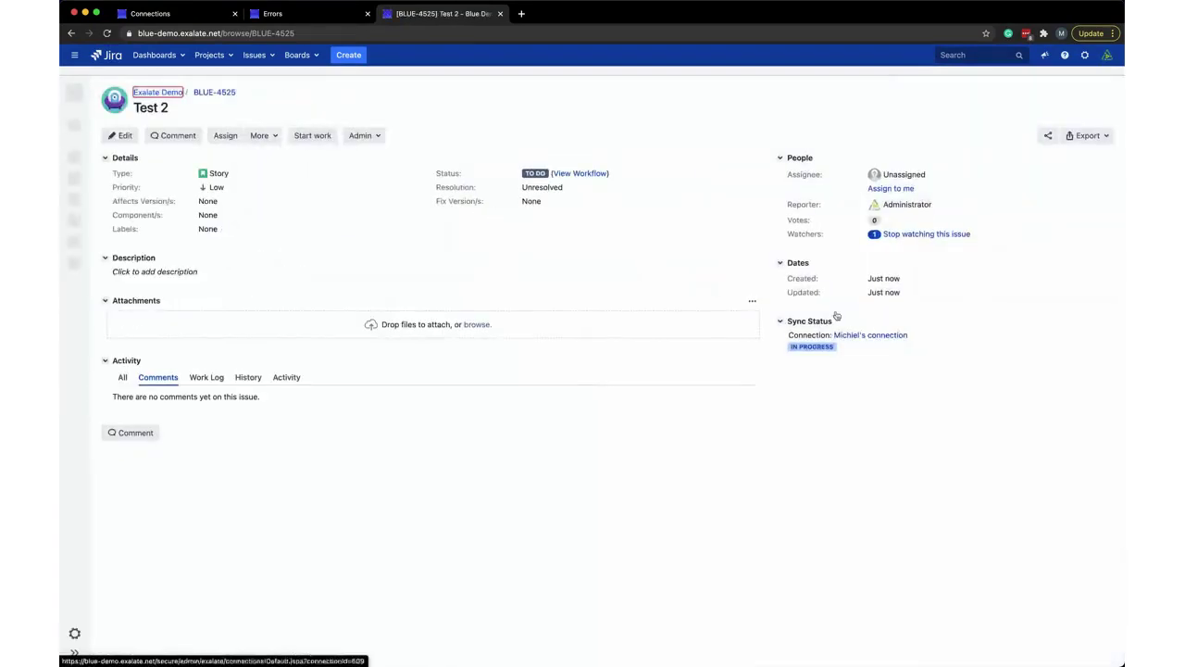
Switch to Jira Cloud and open the synced Test 2 issue from the Exalate Demo project's All issues queue.
key("ctrl+Left")
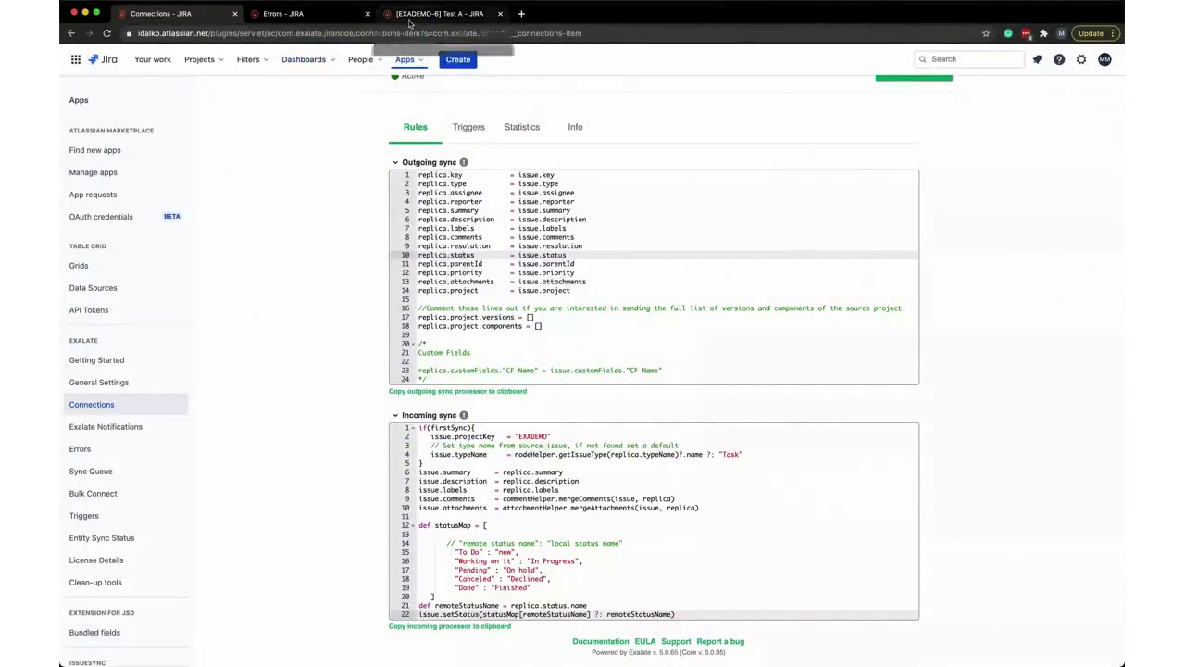
left_click(410, 14)
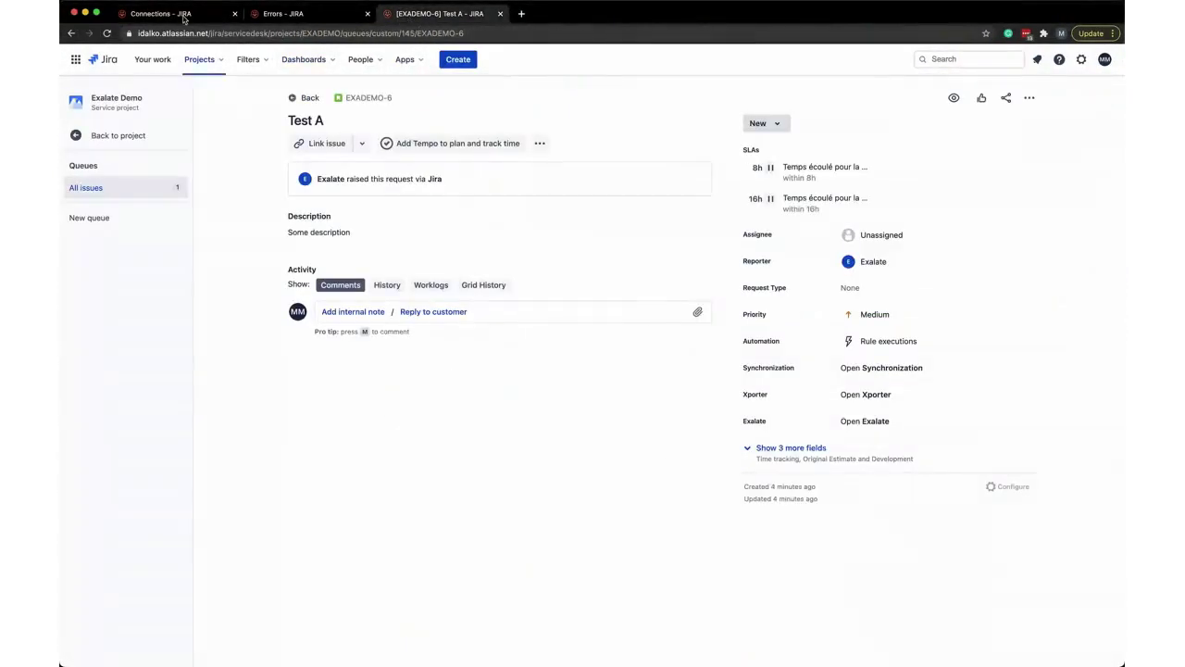
left_click(153, 137)
left_click(122, 139)
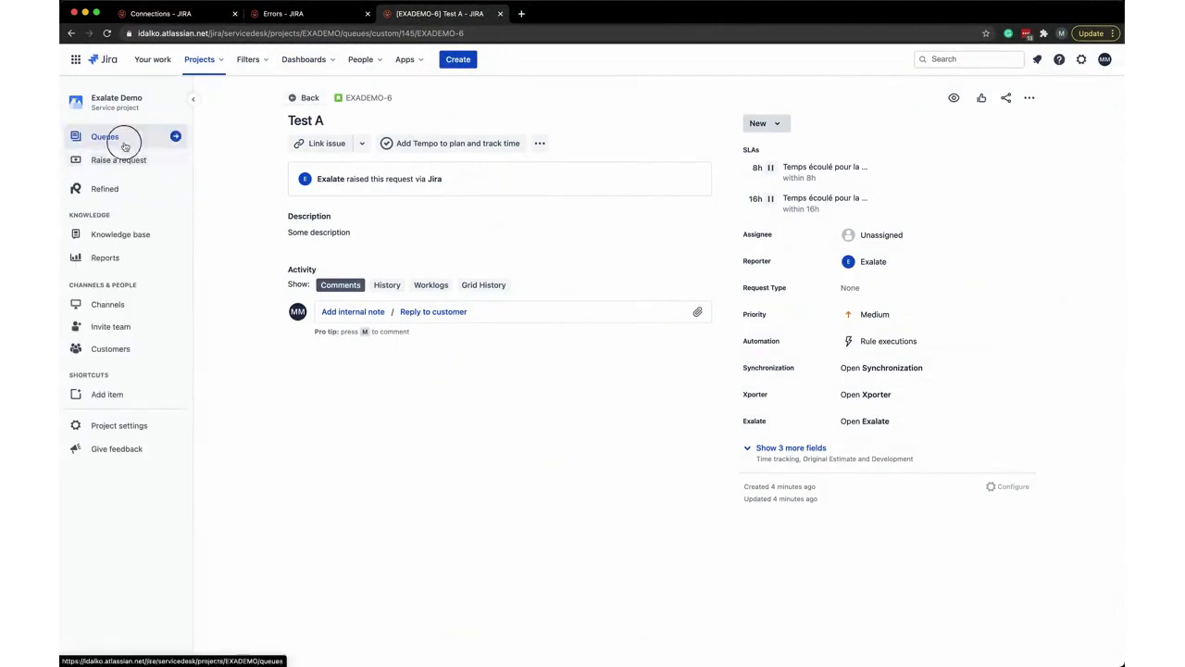
left_click(106, 188)
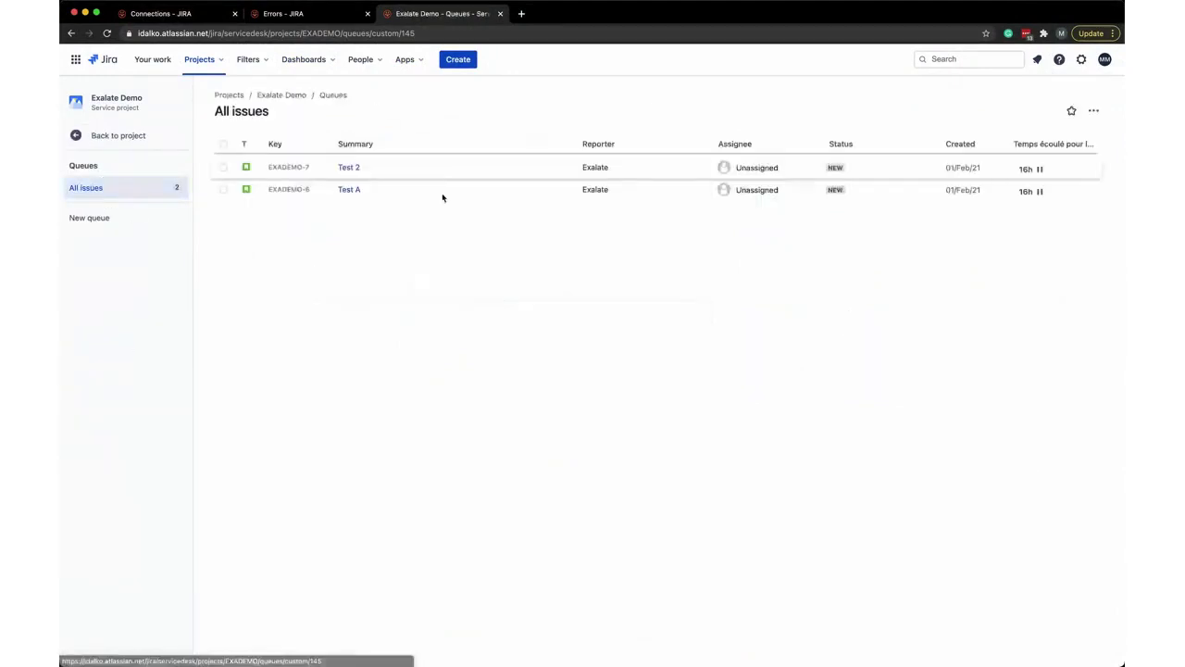
left_click(298, 170)
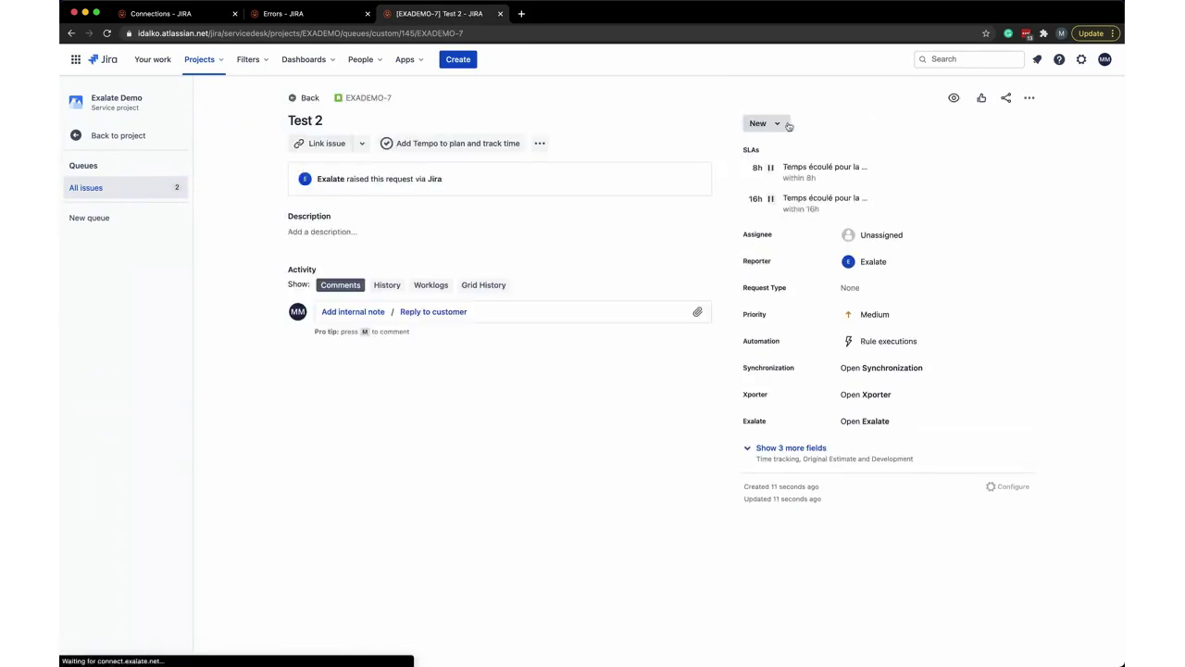
Start work on Test 2 in Jira Cloud to move it to In Progress, and check its status in Jira Server.
left_click(781, 124)
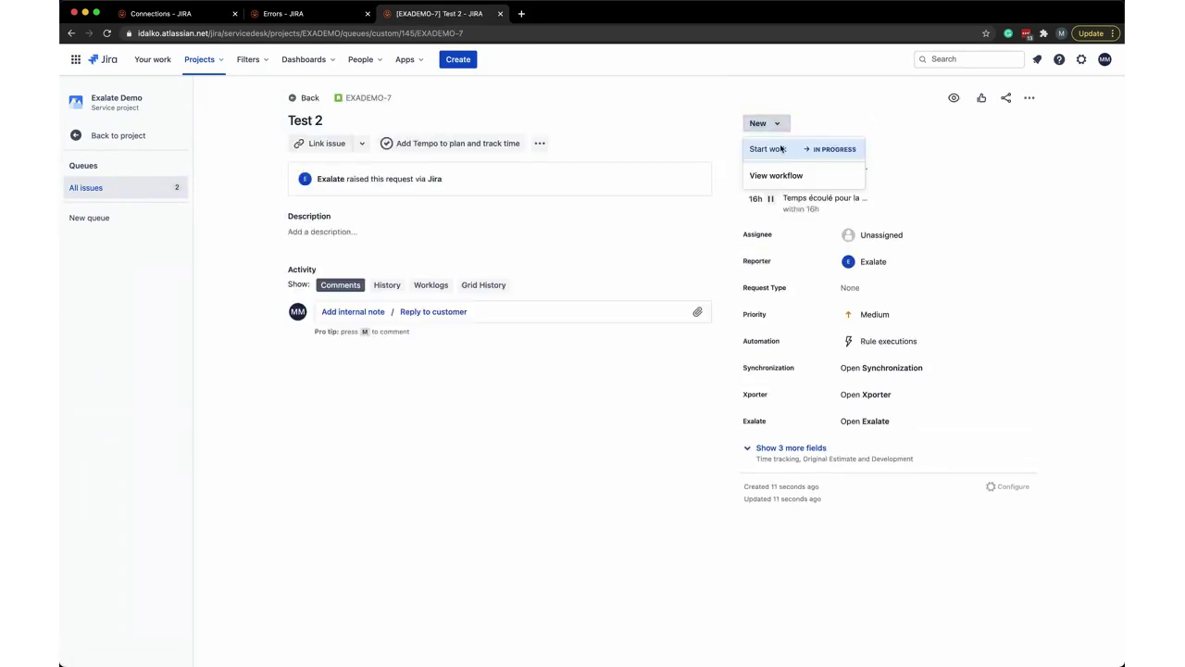
left_click(781, 149)
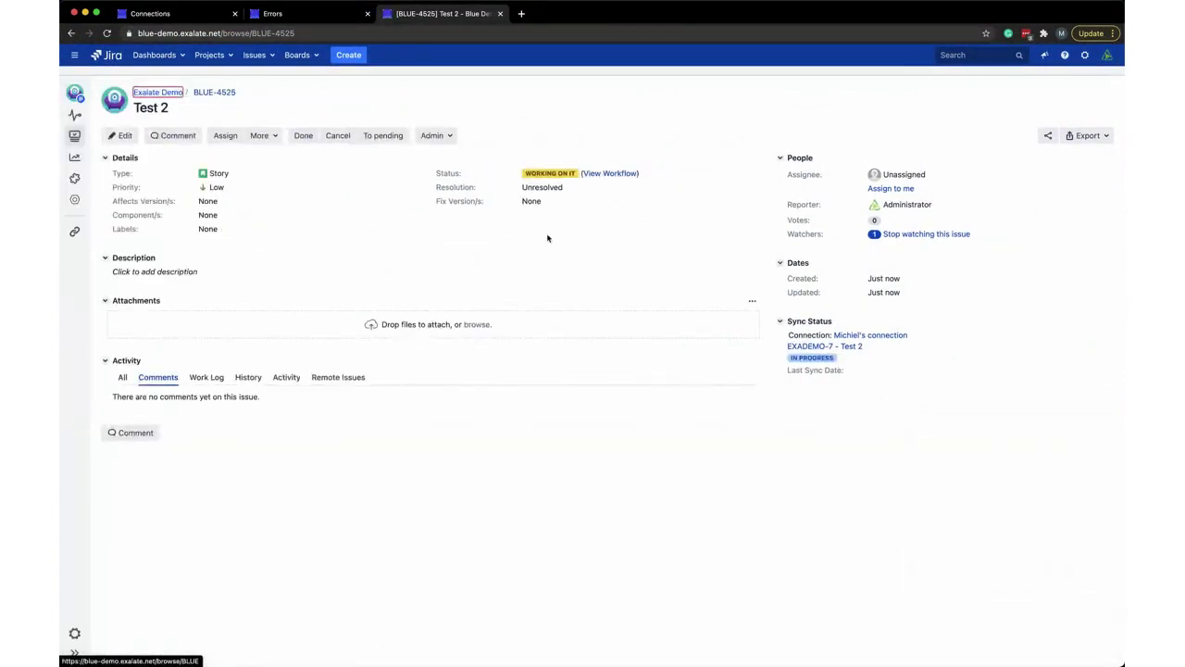
left_click_drag(525, 172, 559, 175)
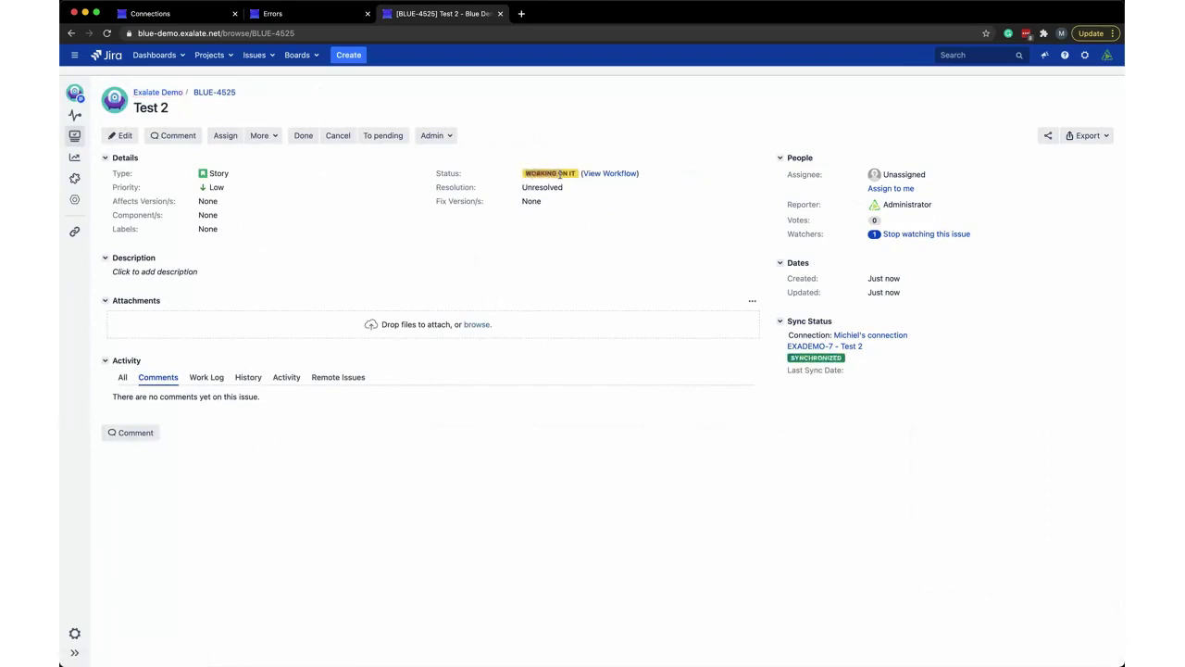
Move Test 2 to Pending in Jira Server and reload the issue in Jira Cloud to check its status.
left_click(380, 136)
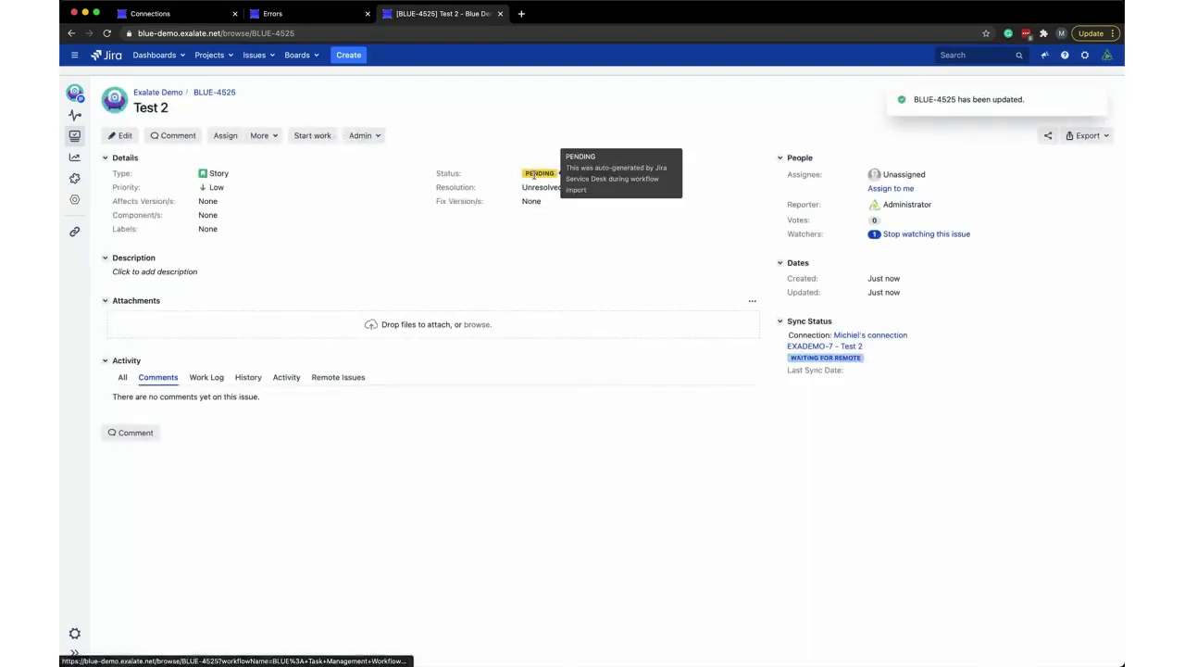
key("ctrl+Left")
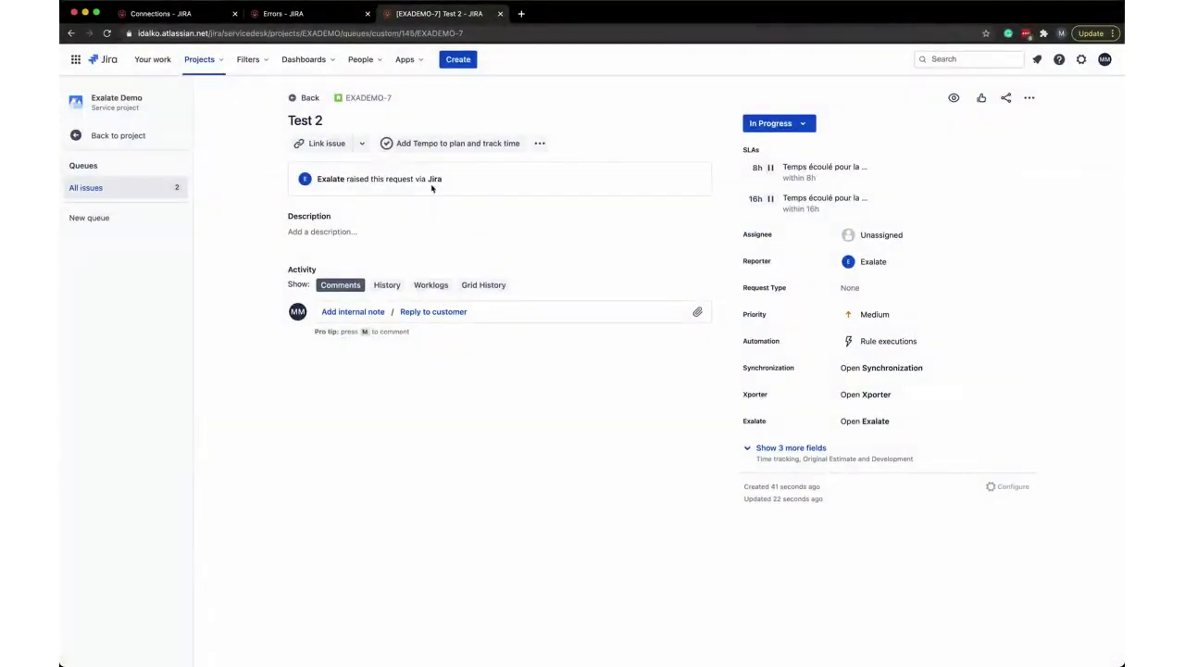
key("super+r")
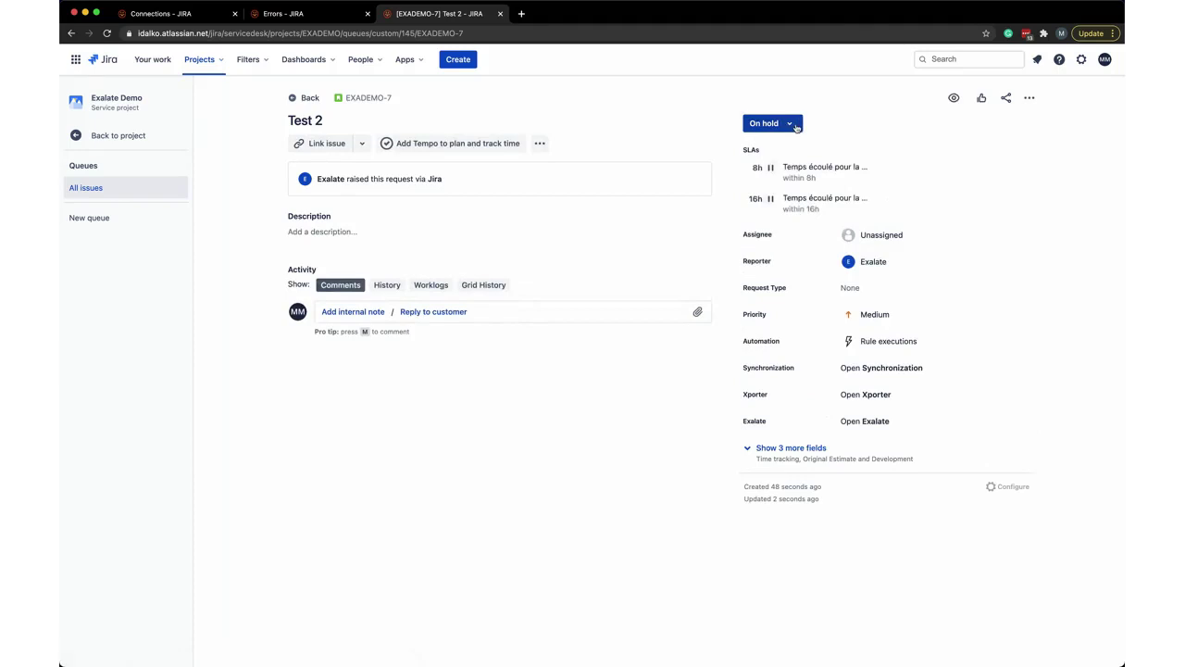
Set Test 2 back to In Progress in Jira Cloud and decline it.
left_click(794, 126)
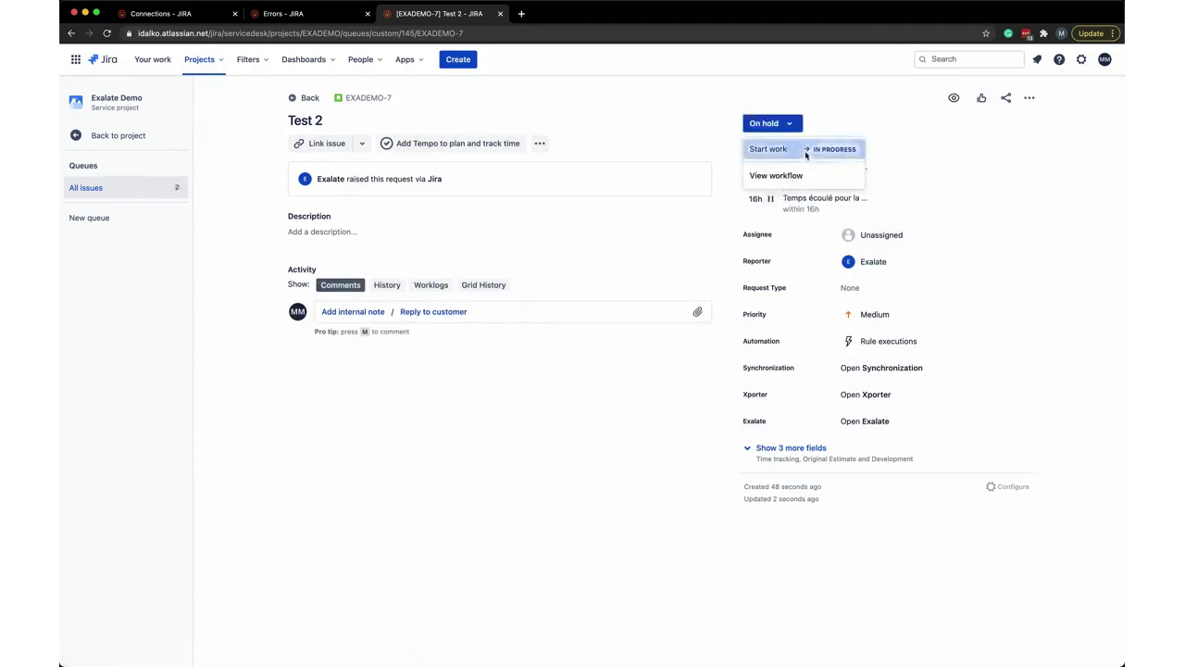
left_click(806, 152)
left_click(803, 132)
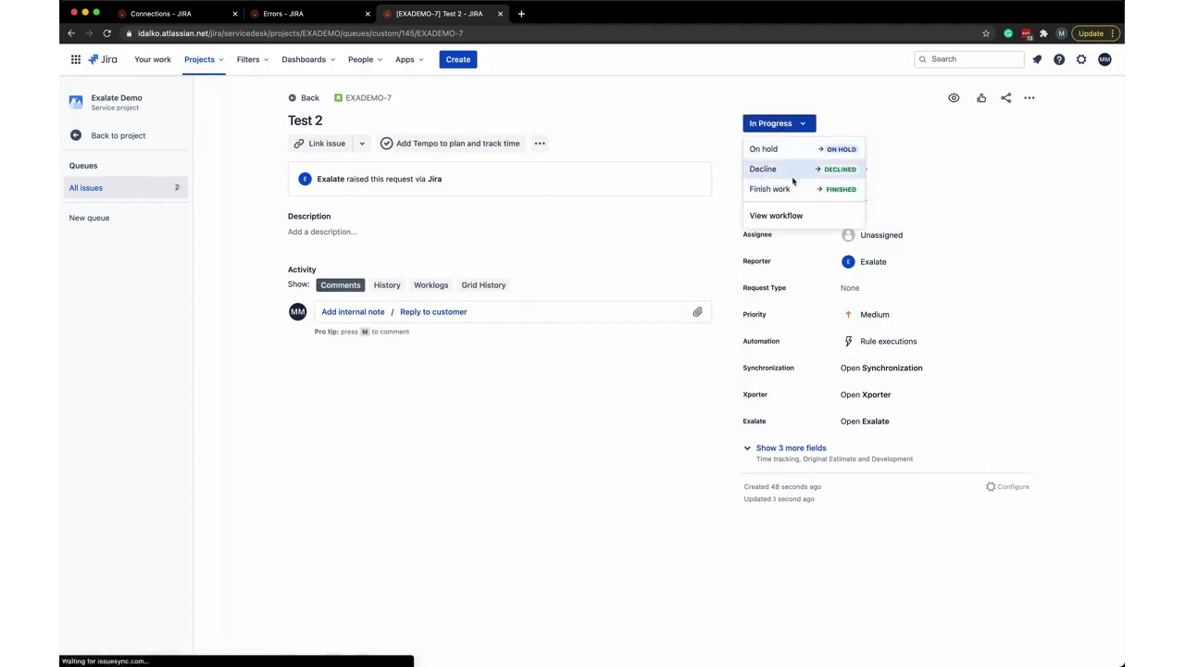
left_click(791, 171)
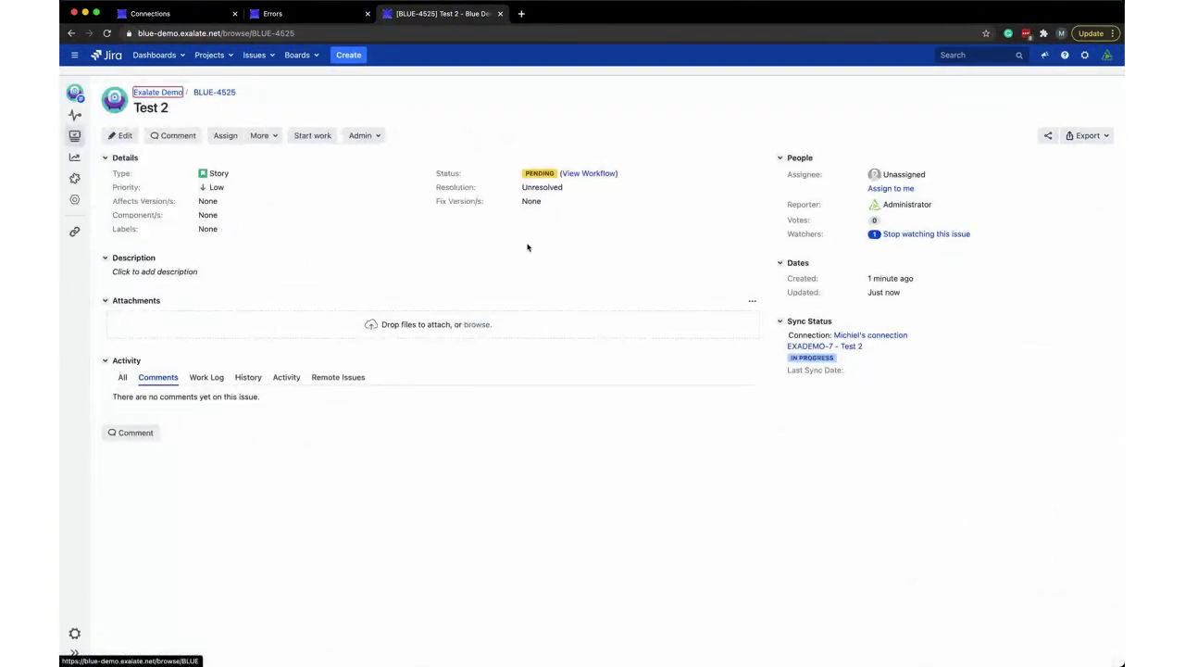
Reload Test 2 in Jira Server and compare its status with the issue in Jira Cloud.
key("super+r")
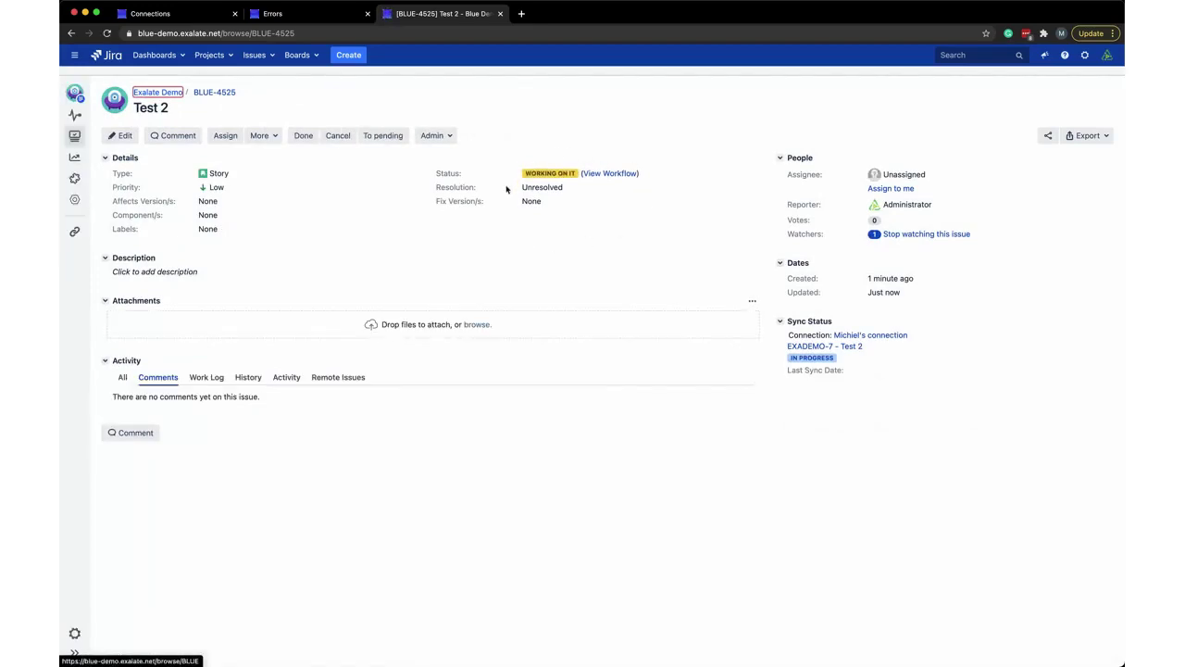
key("ctrl+Left")
key("ctrl+Right")
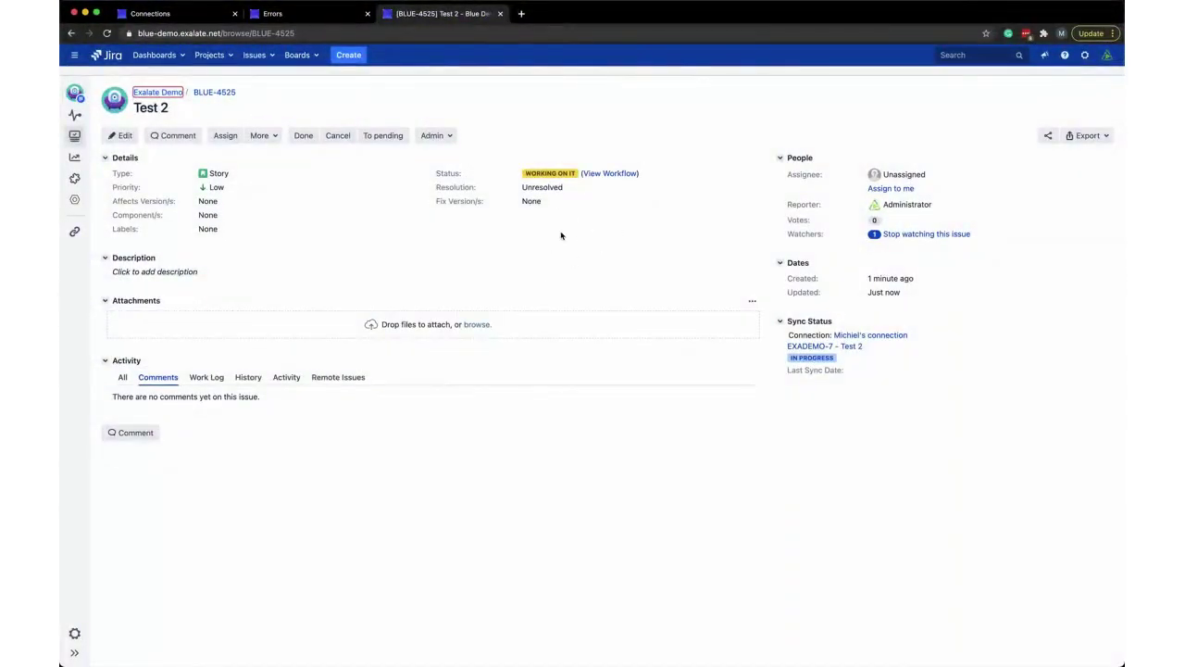
key("super+r")
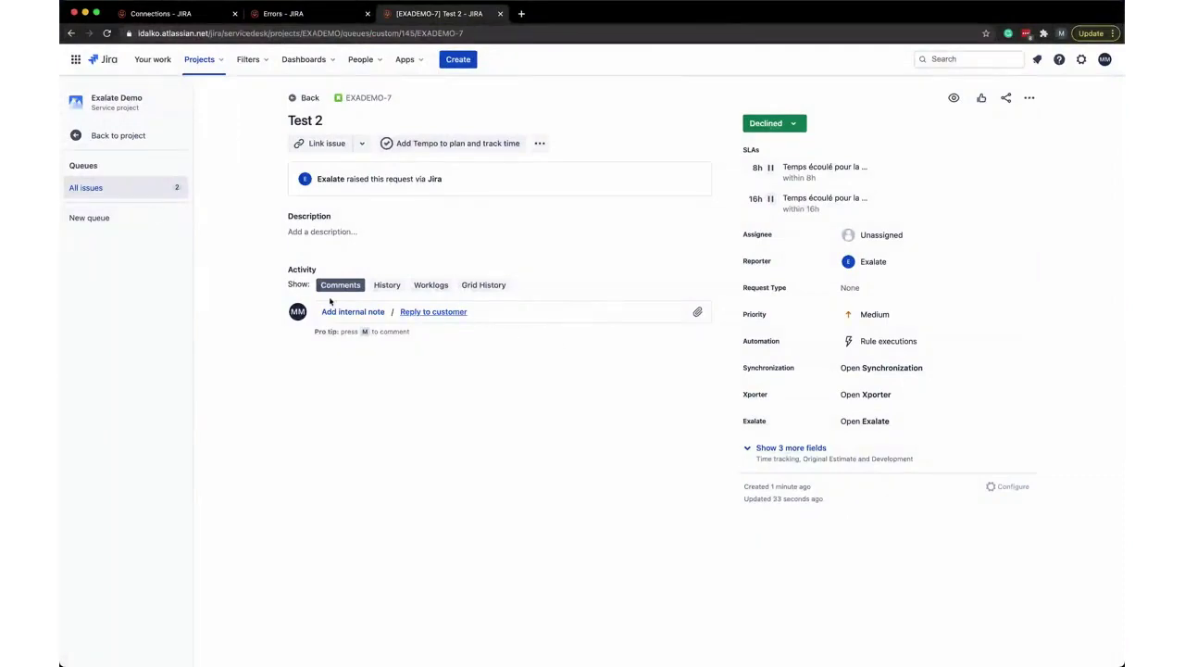
Try mapping the remote Pending status to In Progress in Jira Cloud's incoming sync, and compare it with the Working on it entry.
left_click(186, 14)
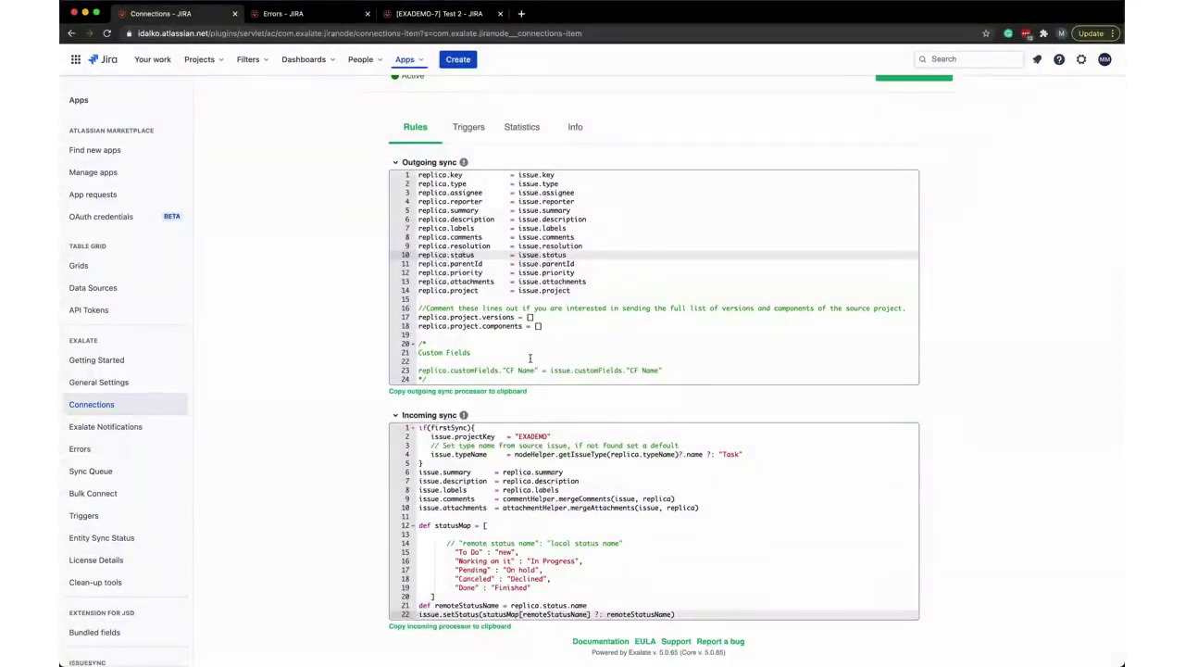
scroll(530, 358, "down", 2)
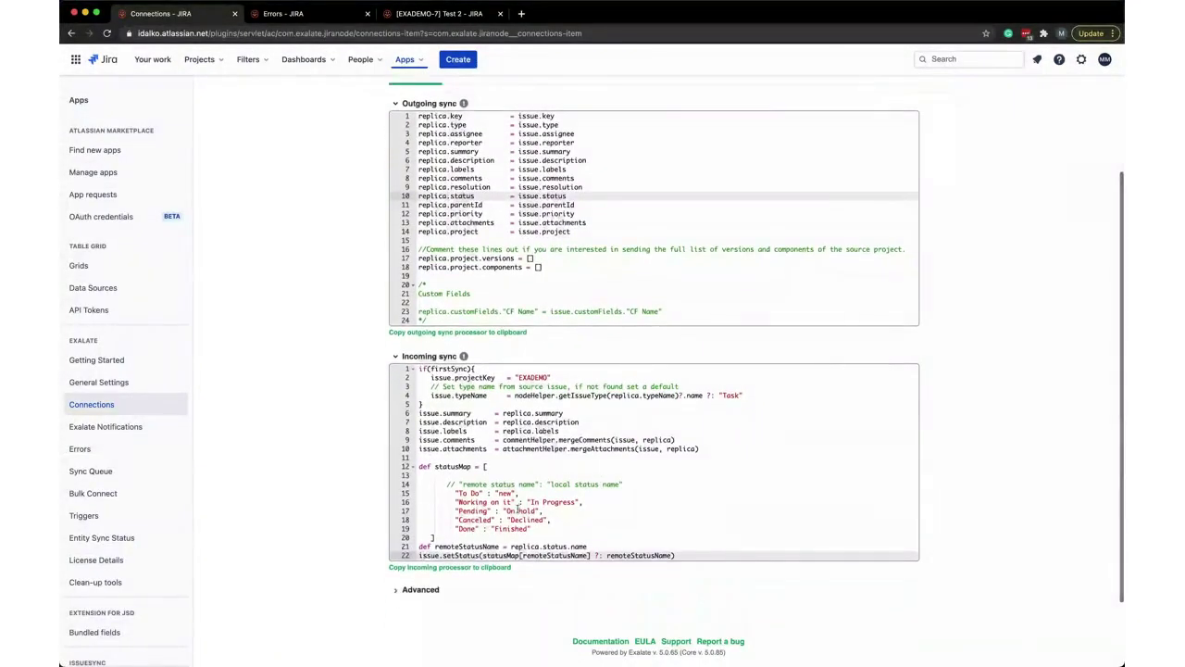
left_click_drag(506, 511, 537, 510)
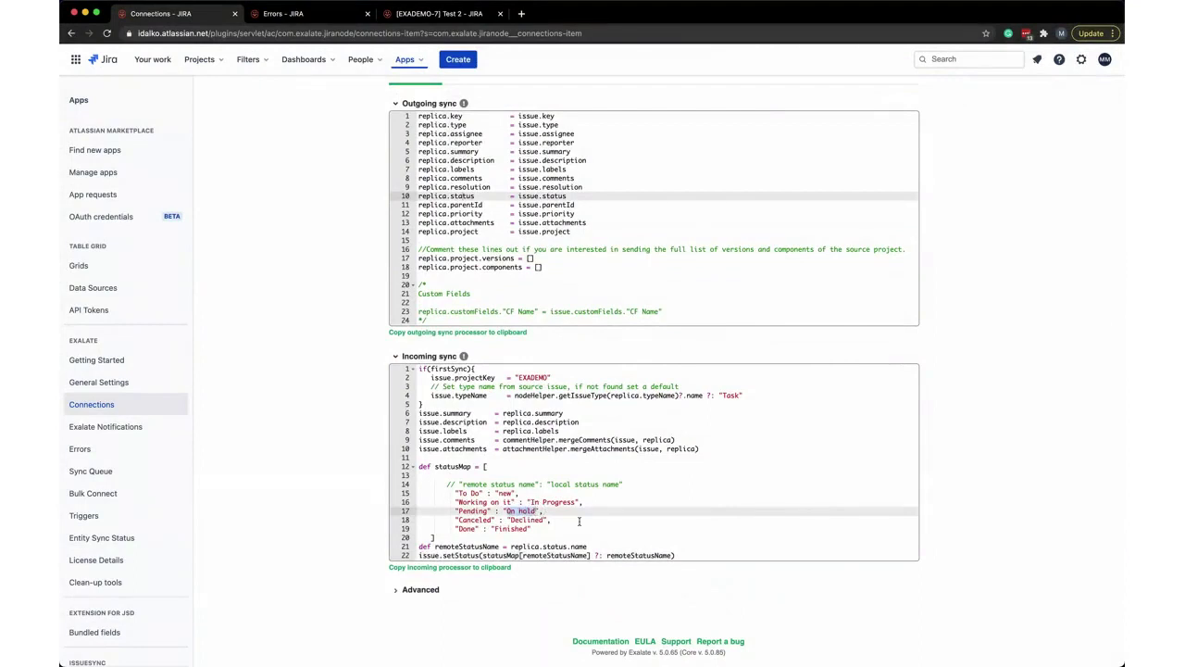
type("In Progress")
scroll(368, 504, "down", 2)
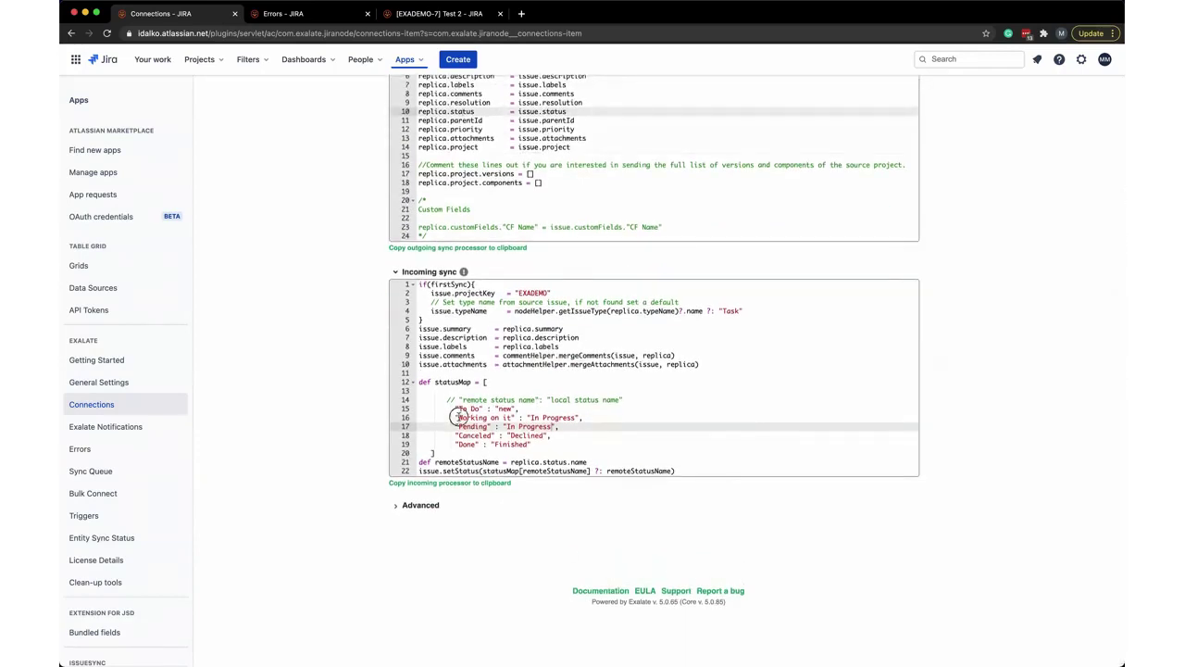
left_click_drag(458, 418, 576, 417)
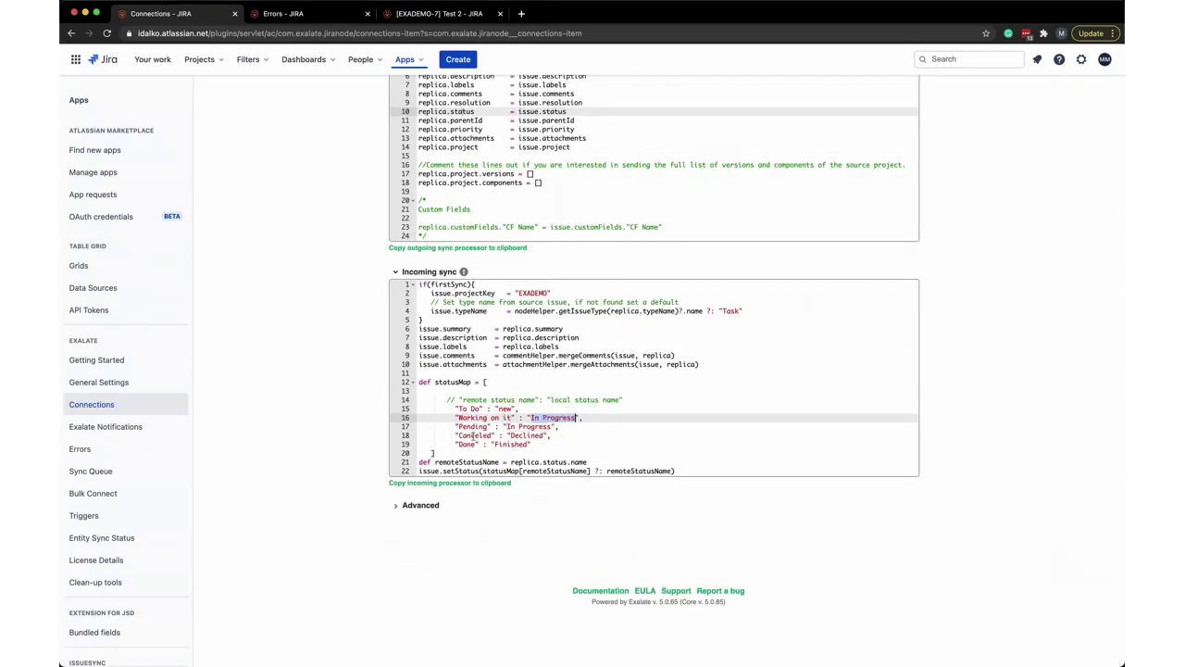
left_click_drag(459, 426, 552, 427)
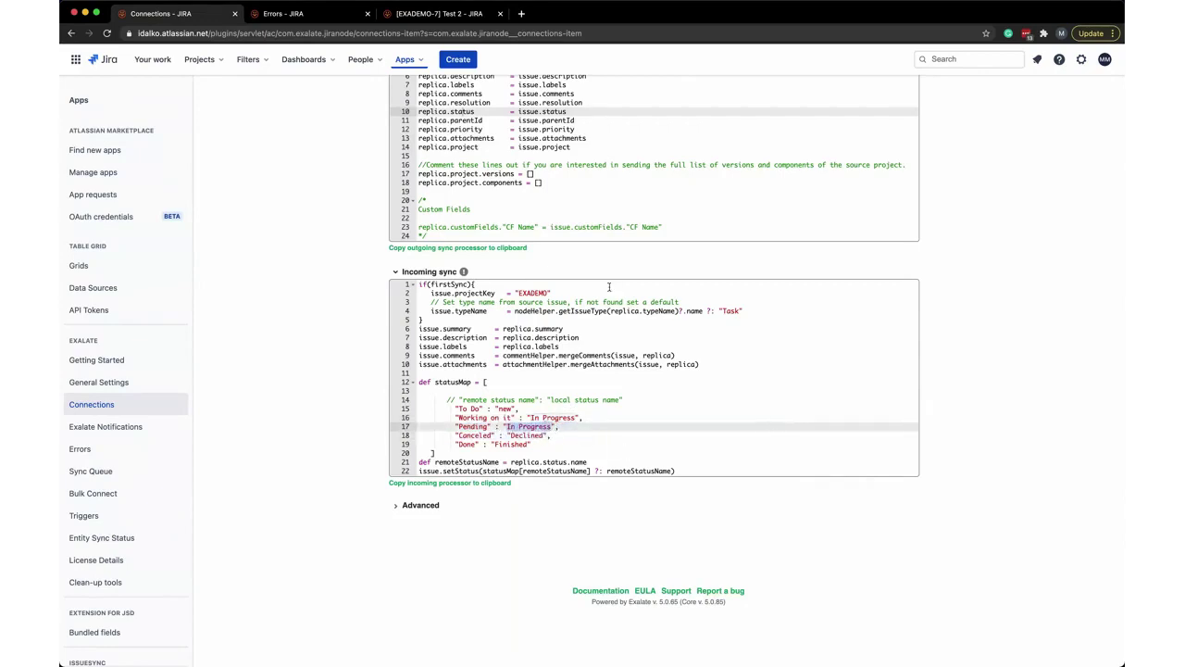
Discard the unpublished status map change and return to Jira Cloud's list of connections.
scroll(950, 281, "up", 5)
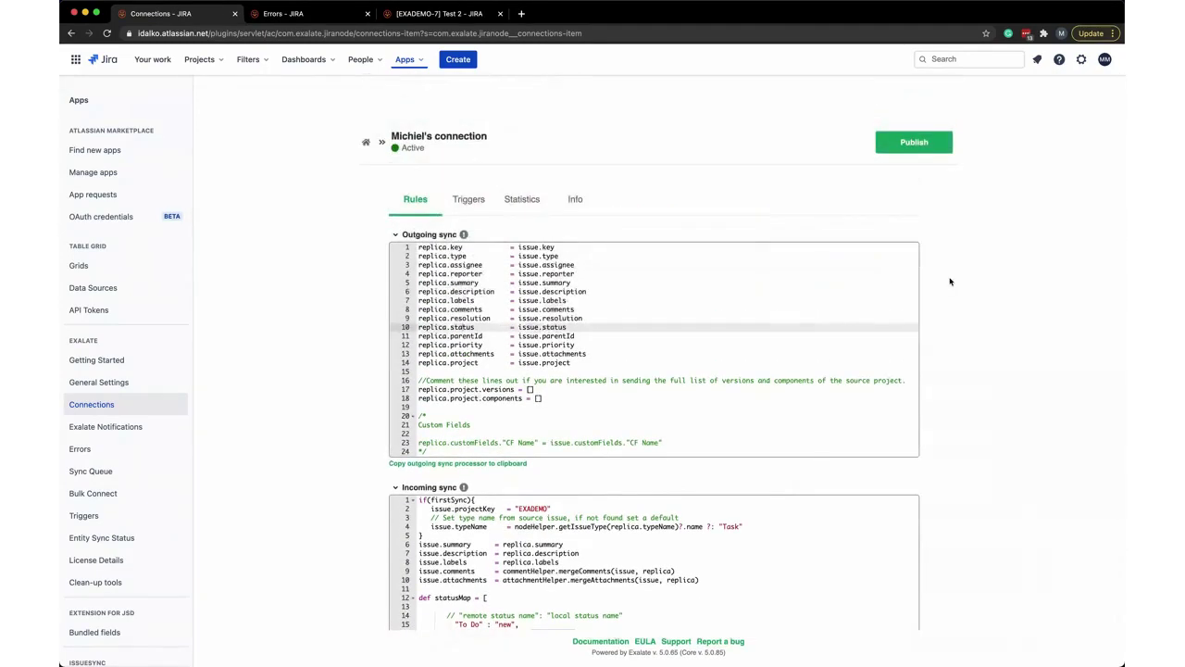
left_click(366, 142)
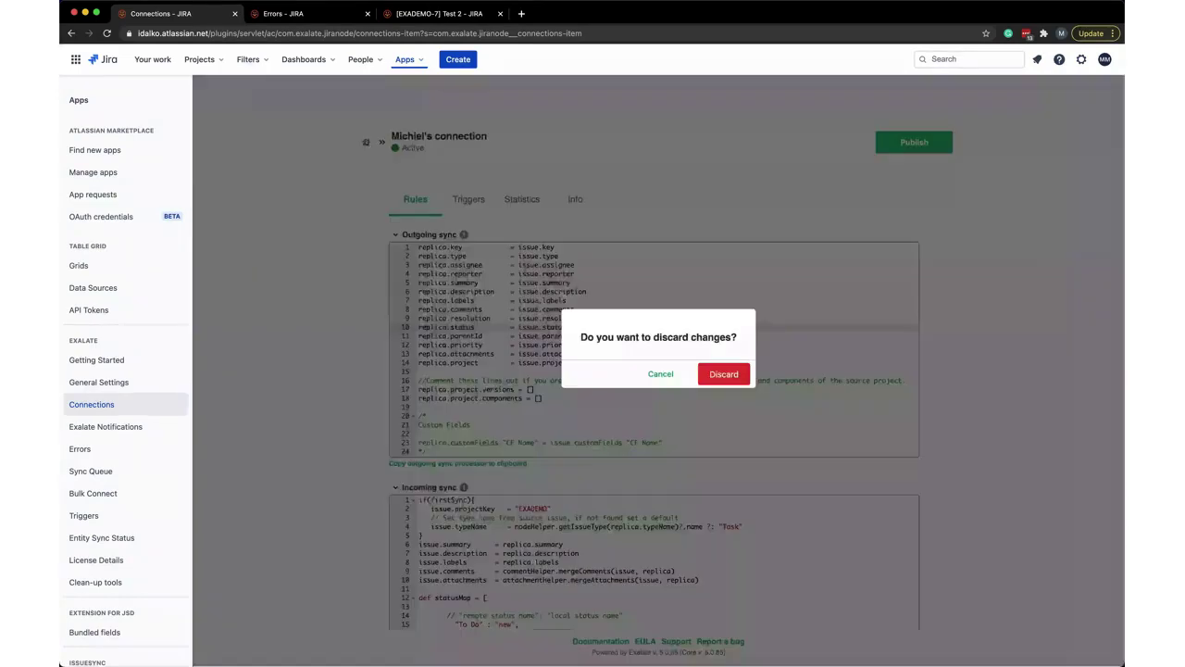
left_click(723, 373)
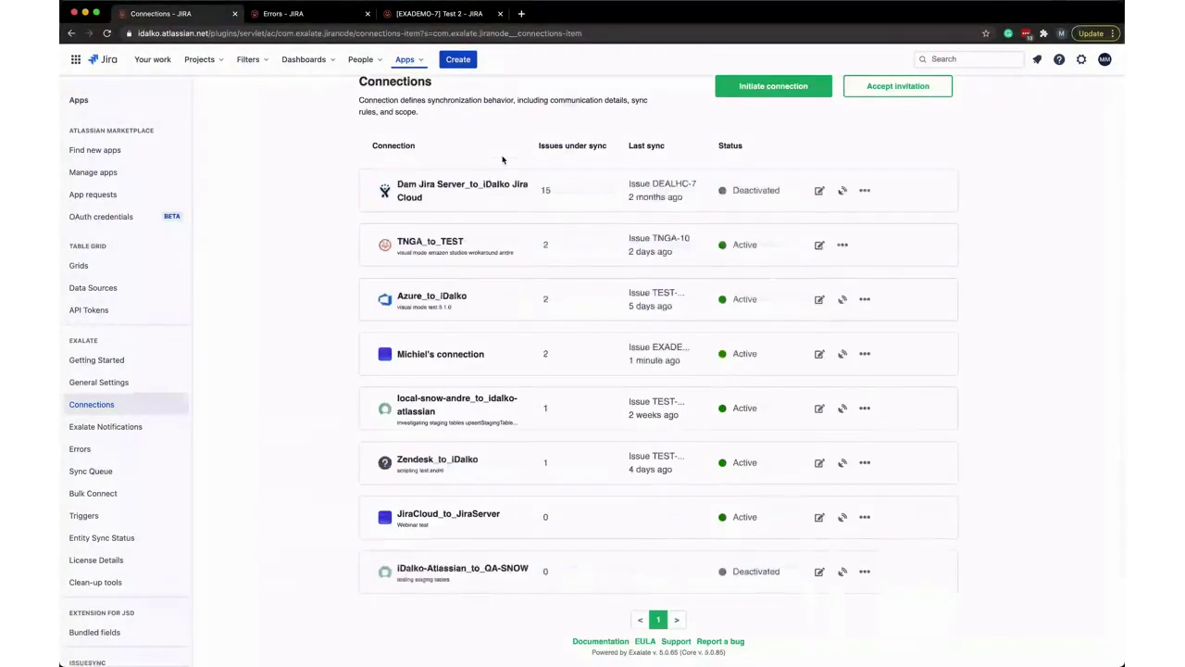